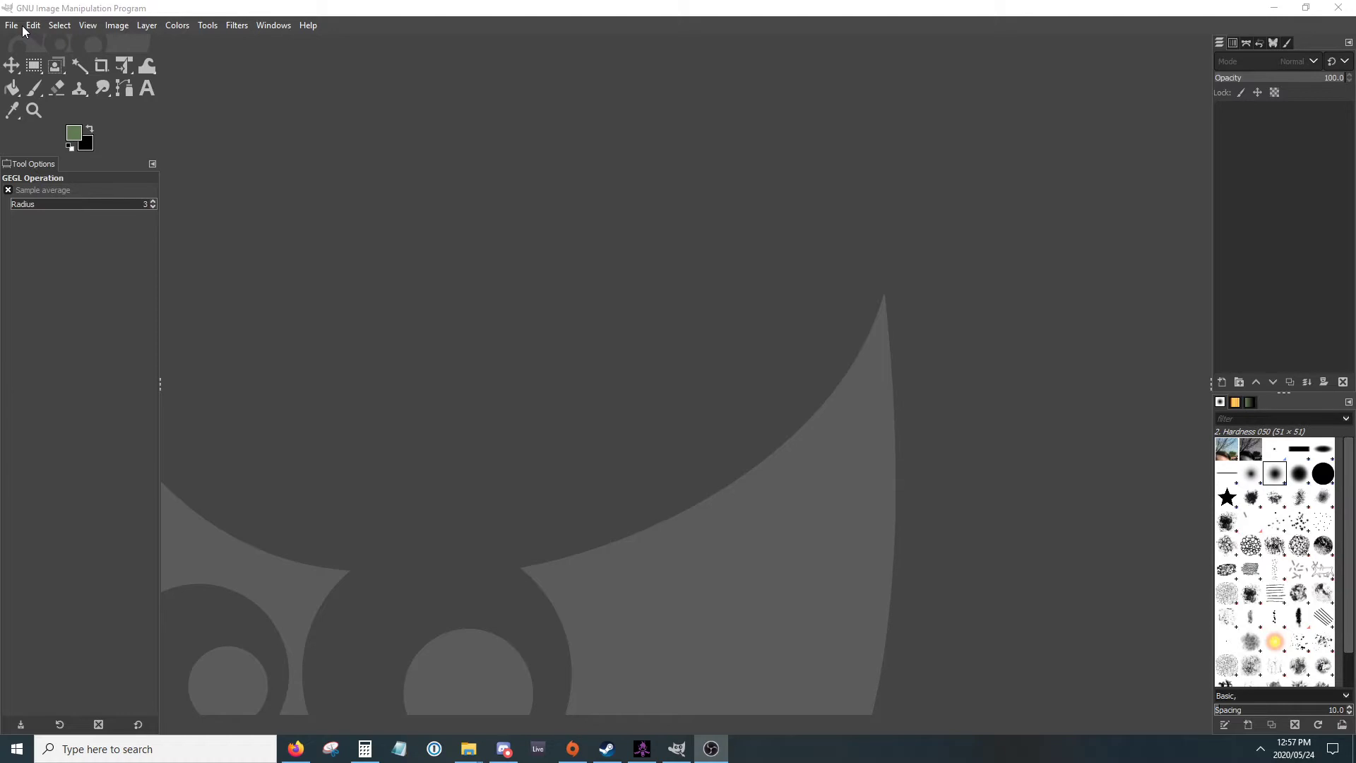
Step: Open the "blinds himself" portrait JPG from the LIV Term 2 folder and rotate it according to its Exif orientation
click(19, 28)
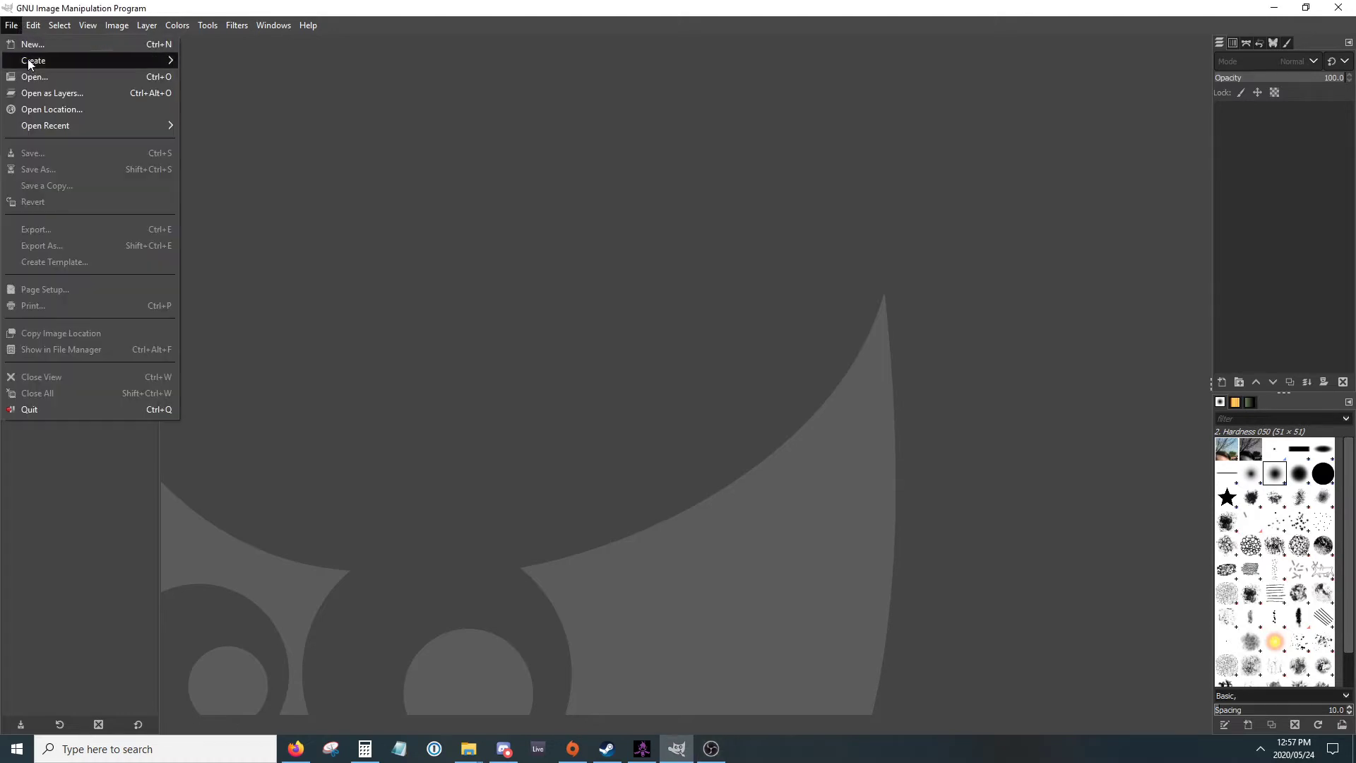
click(28, 58)
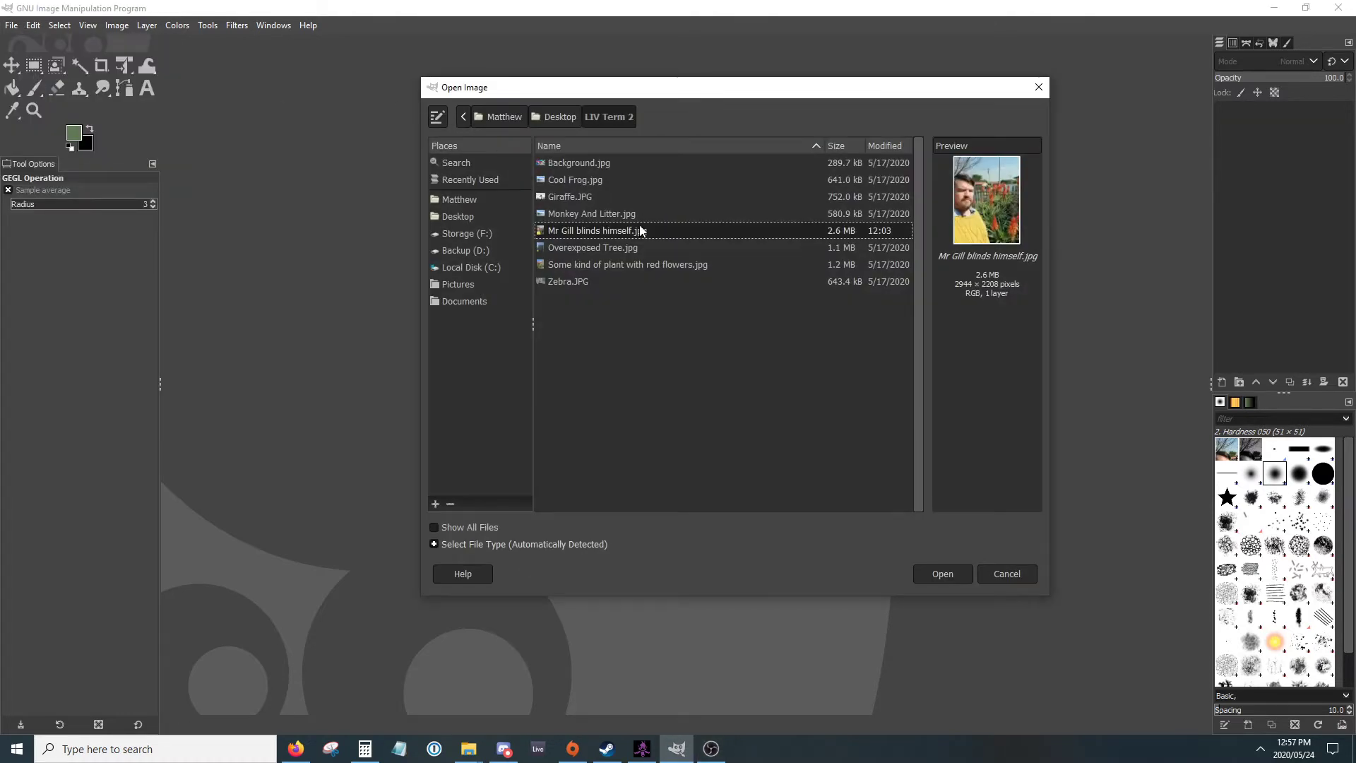
double_click(642, 232)
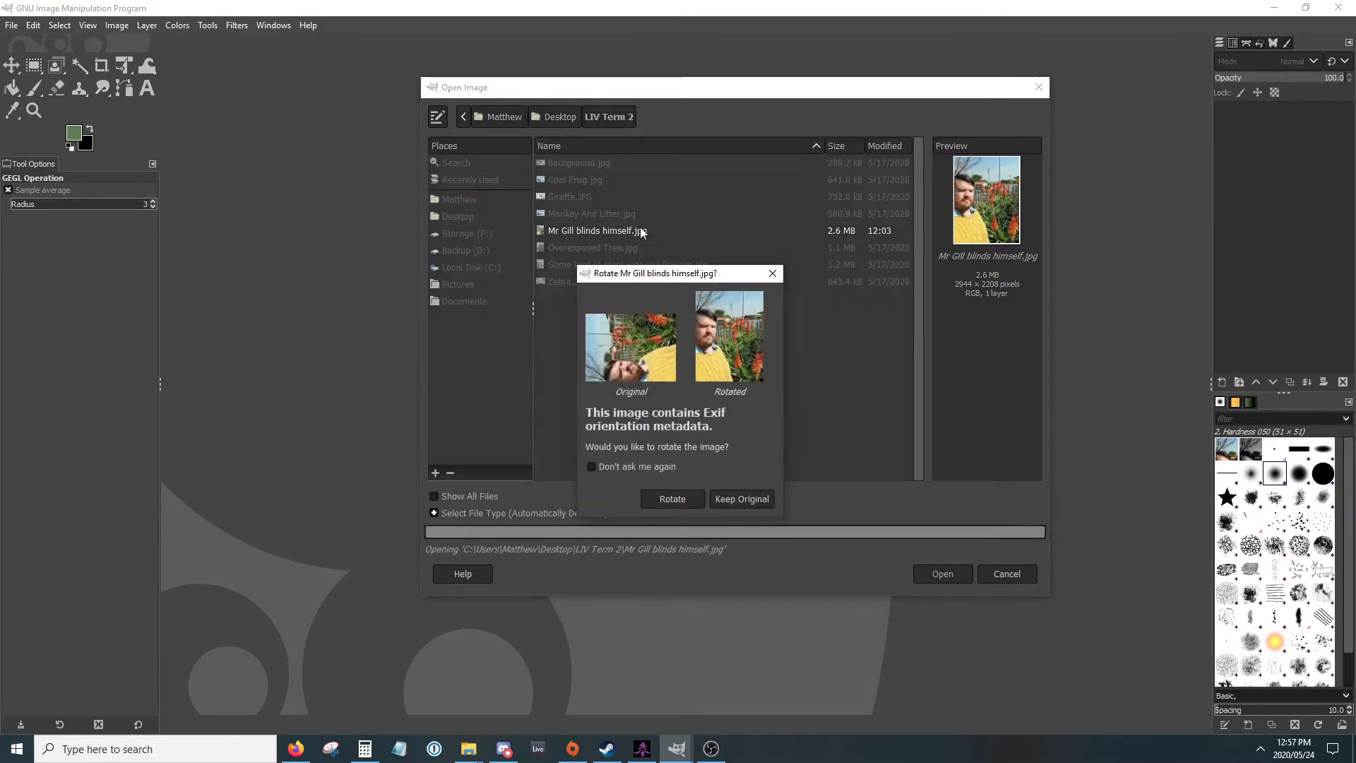
click(673, 499)
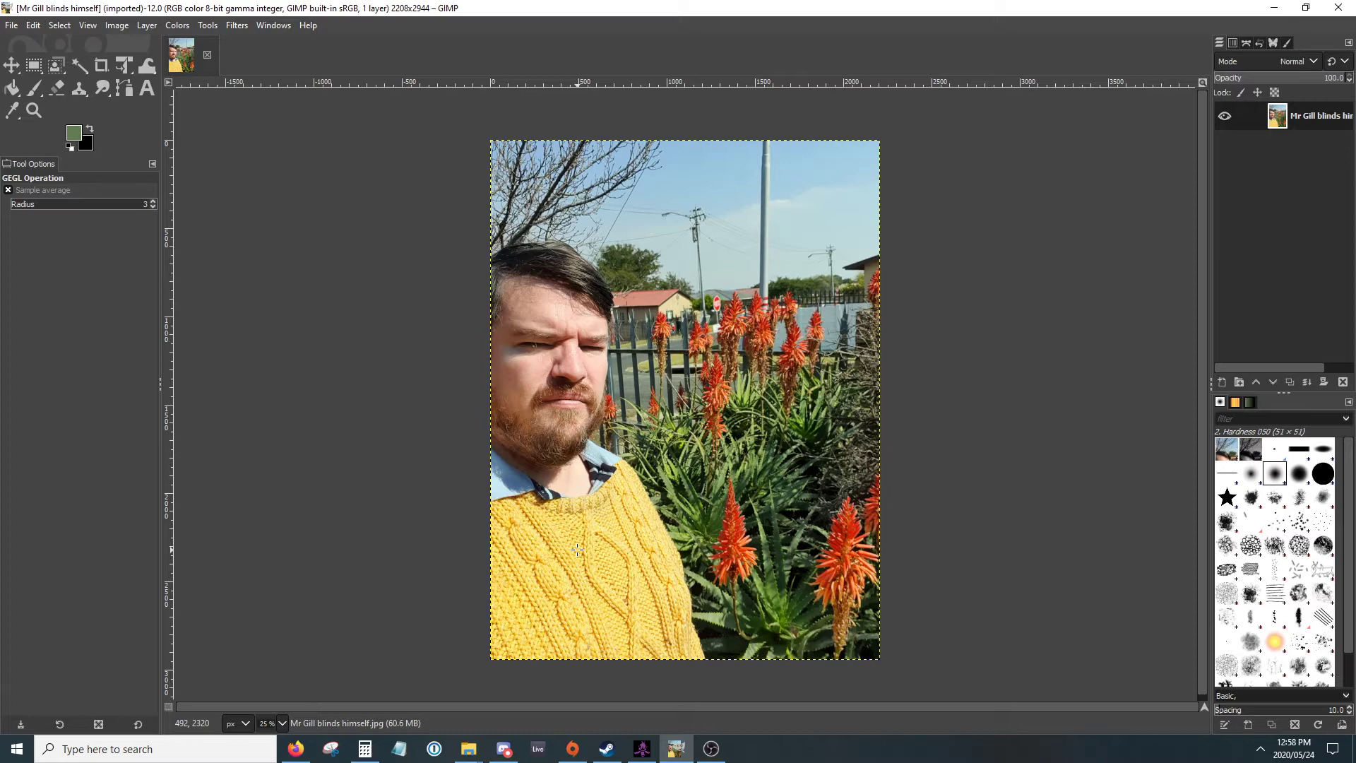
Step: Examine the yellow knitted sweater and its edges against the collar and plants at different magnifications
scroll(577, 550, up, 4)
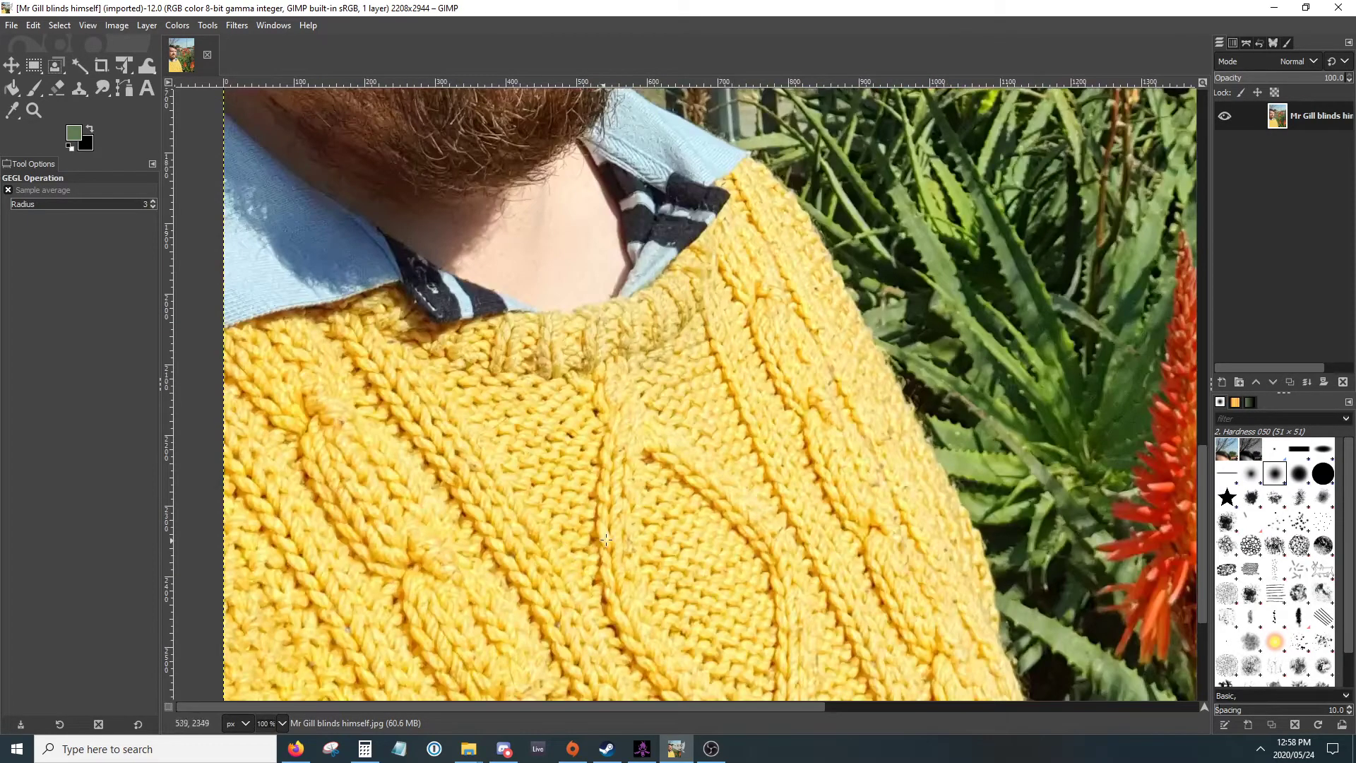
scroll(611, 532, down, 3)
scroll(612, 531, down, 1)
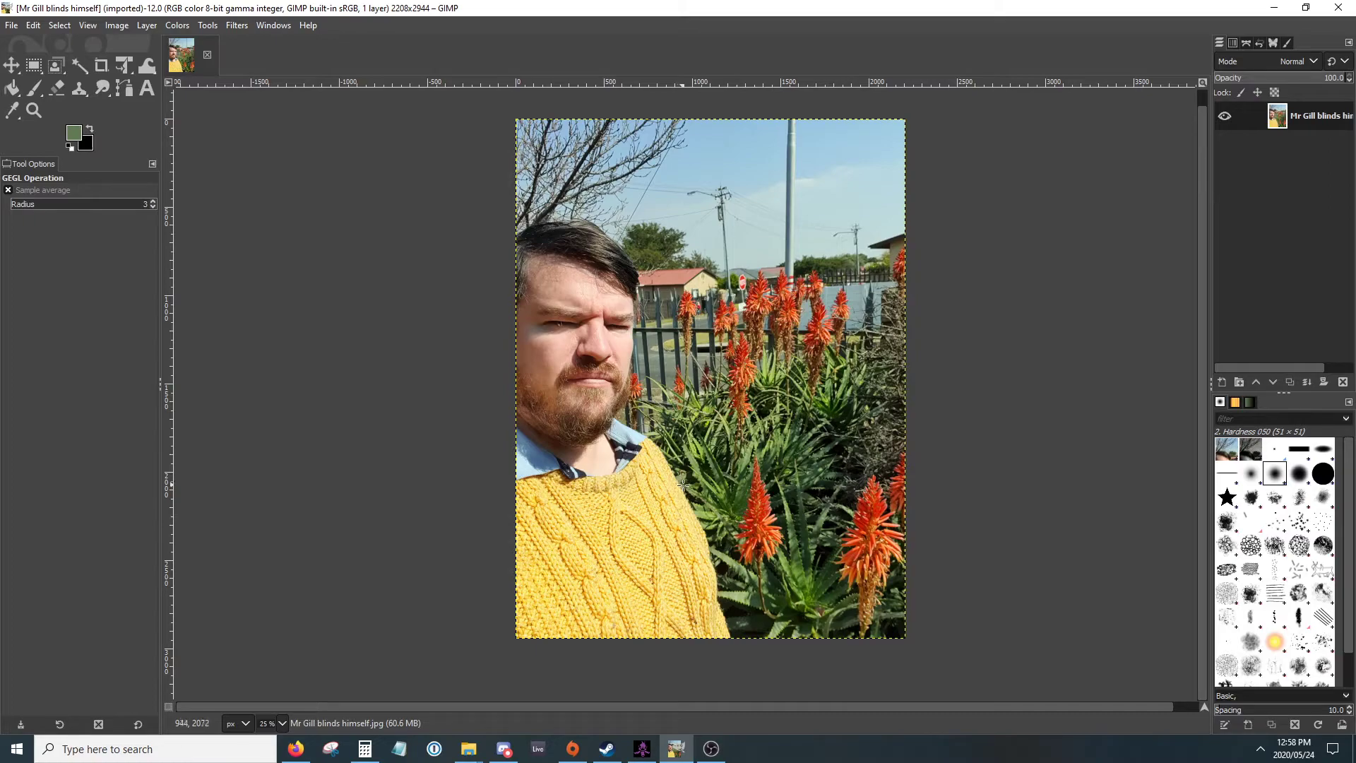
scroll(669, 505, up, 5)
scroll(669, 505, up, 2)
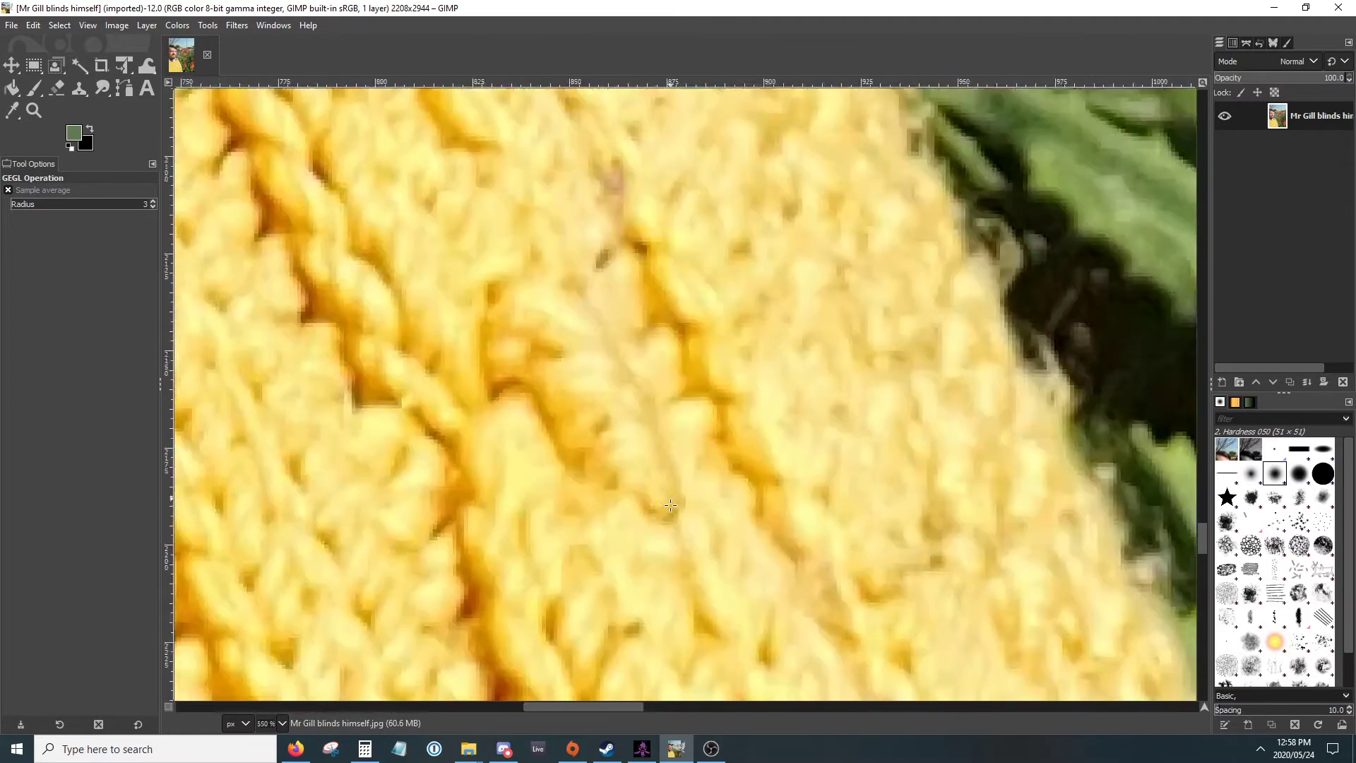
scroll(670, 505, down, 6)
scroll(669, 505, up, 3)
scroll(670, 505, down, 6)
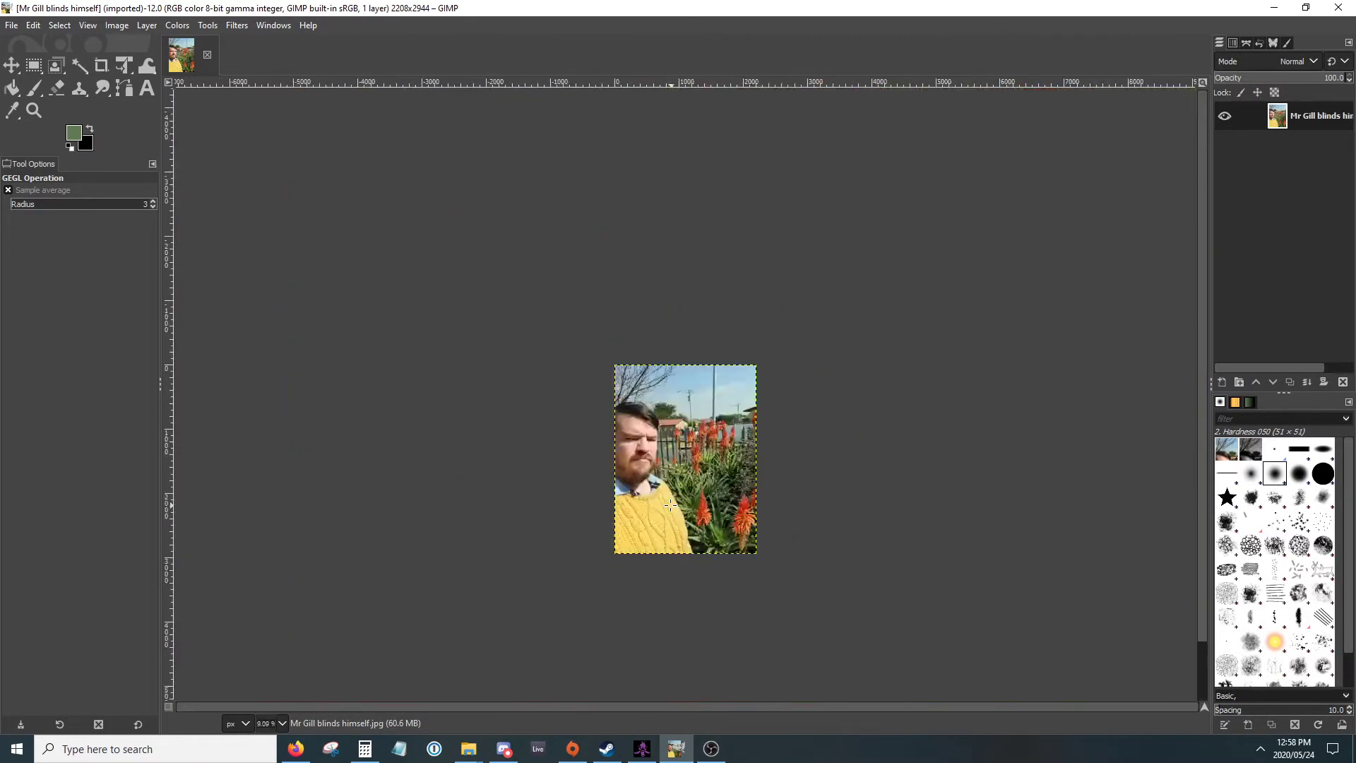
scroll(670, 505, up, 6)
scroll(669, 505, down, 6)
scroll(670, 505, up, 5)
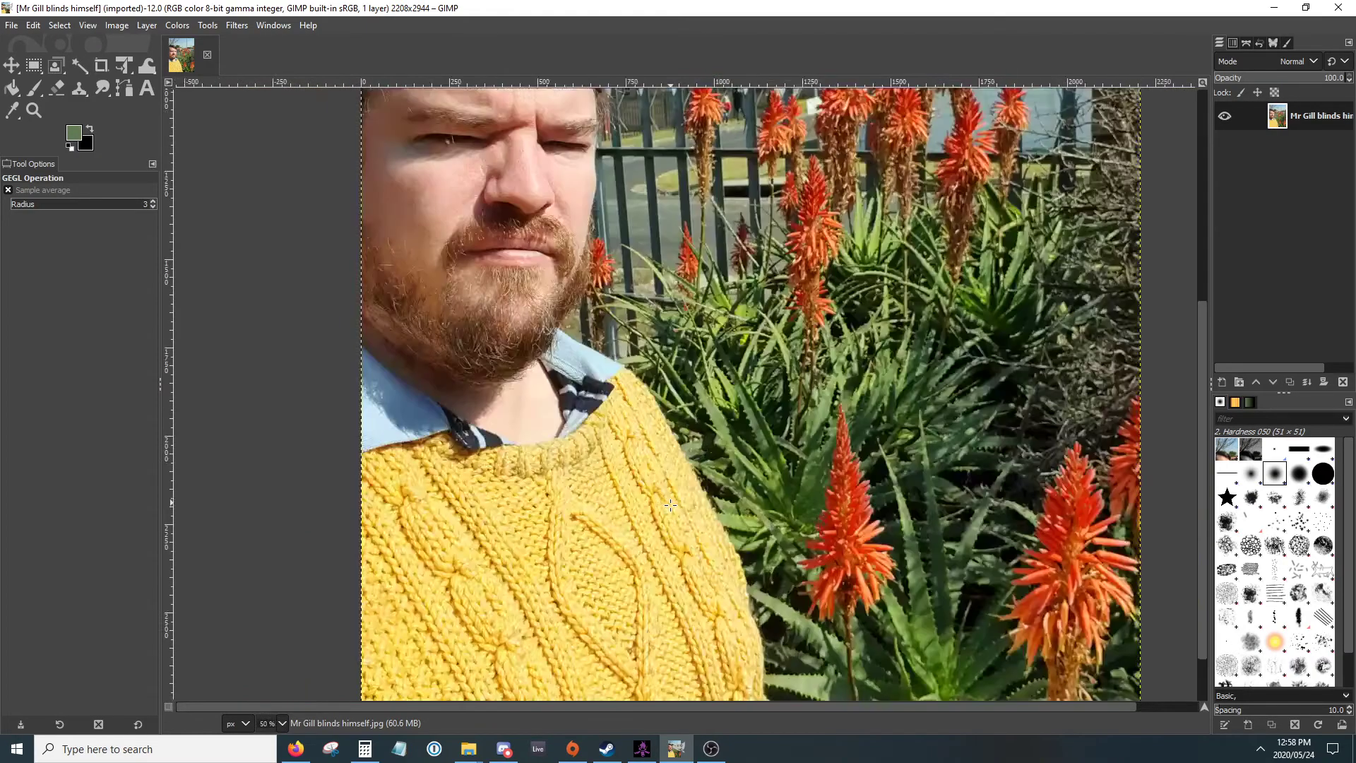
drag(672, 454, 654, 383)
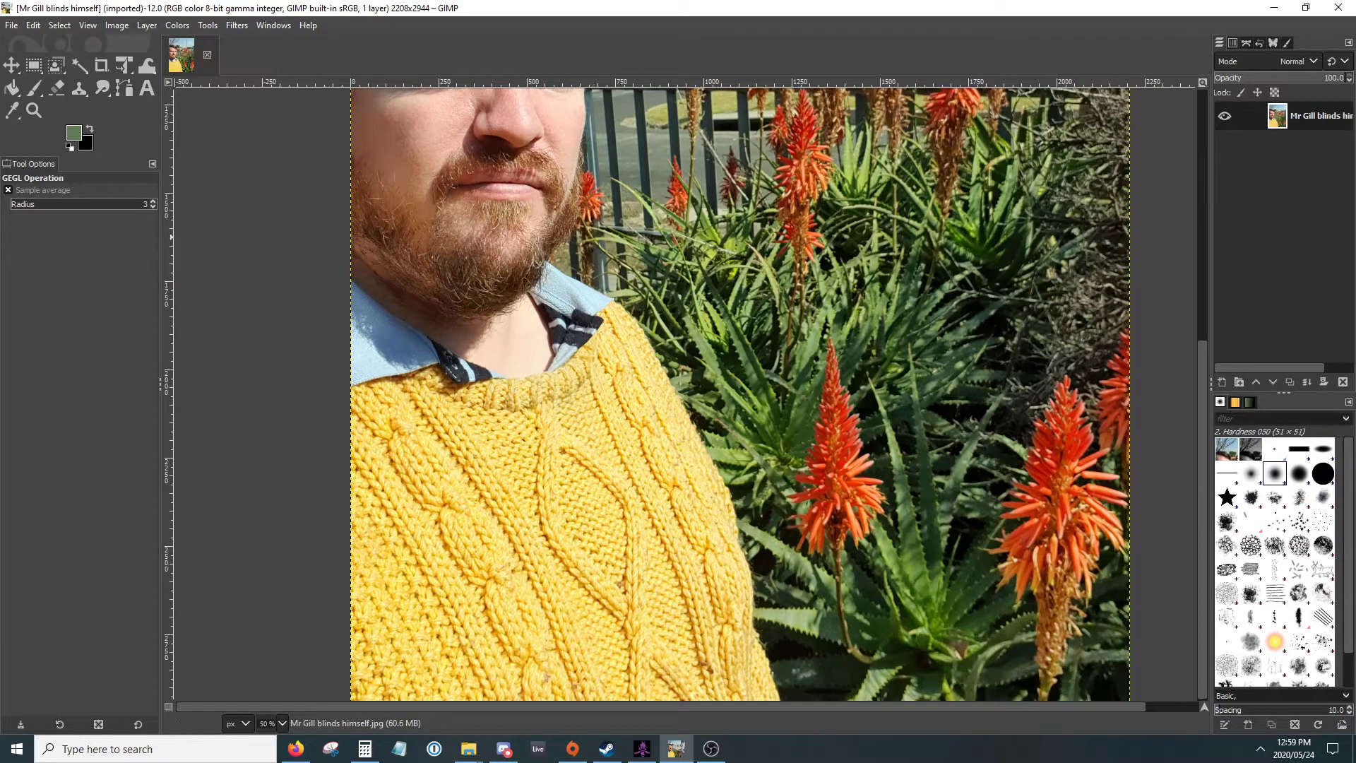
click(41, 65)
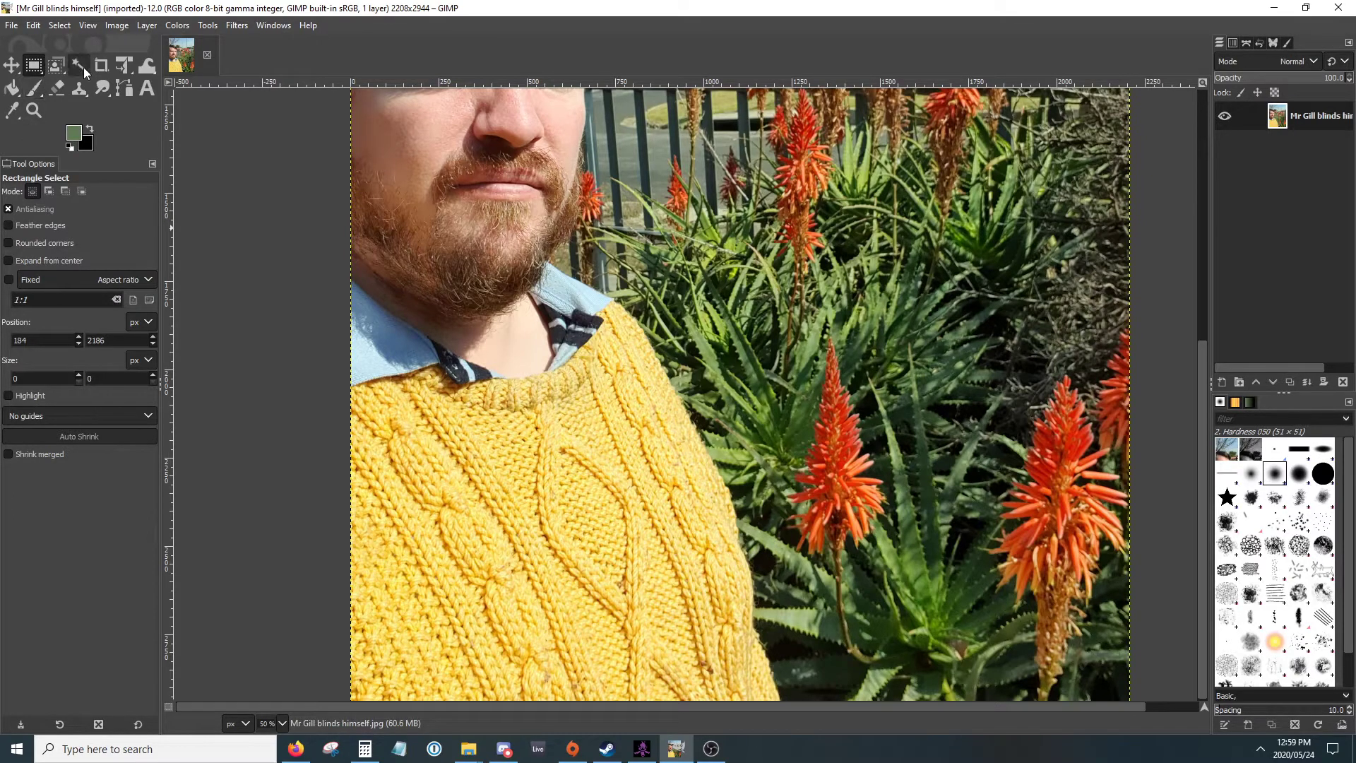
right_click(39, 73)
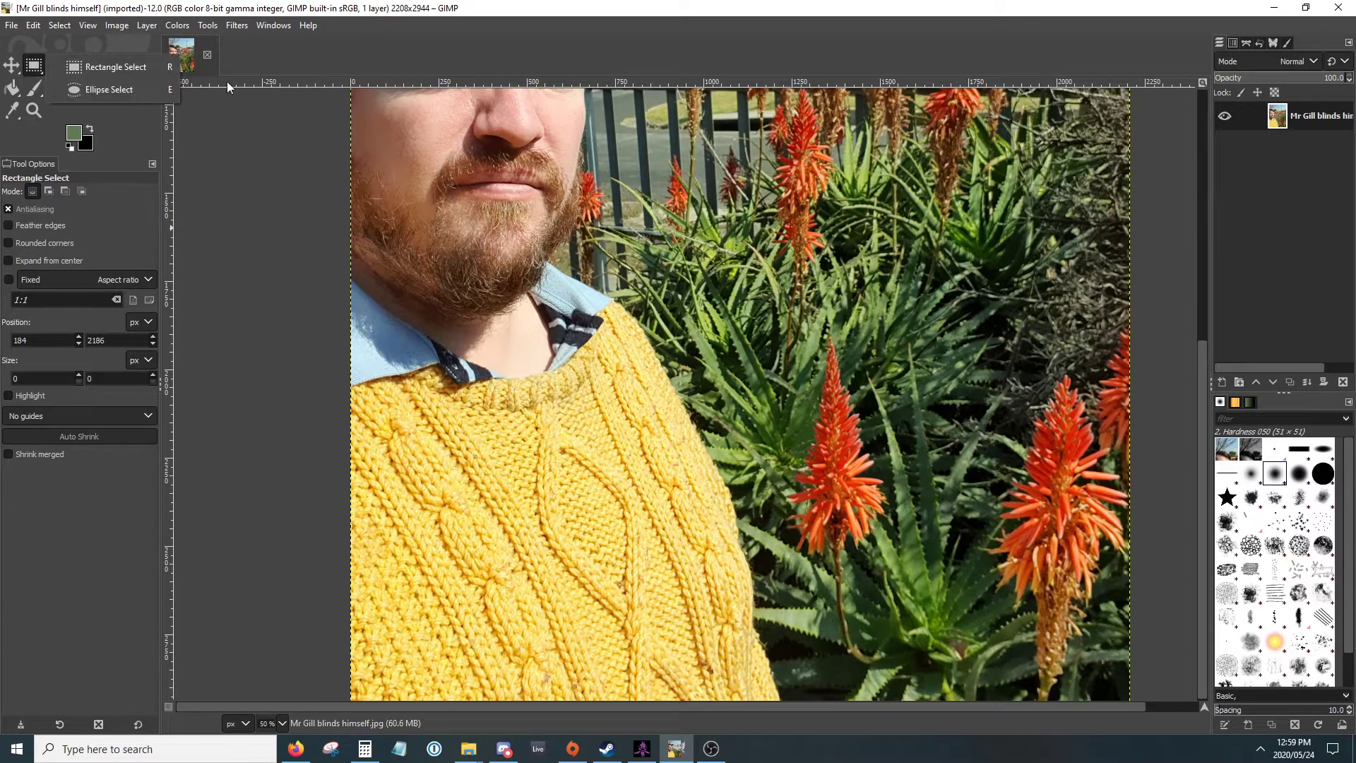
click(227, 84)
Step: Outline the upper part of the yellow sweater with a rough closed Free Select polygon, following the collar and shoulder
click(63, 71)
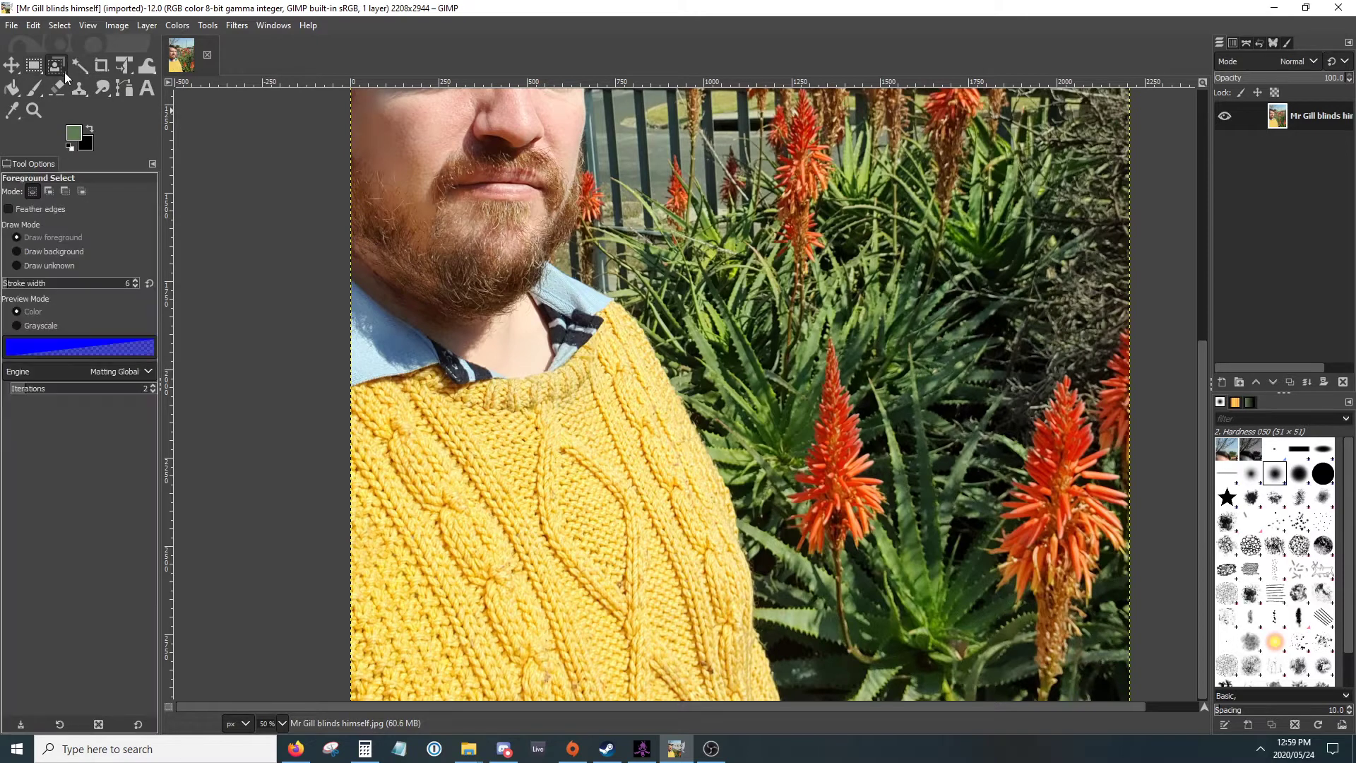
click(106, 67)
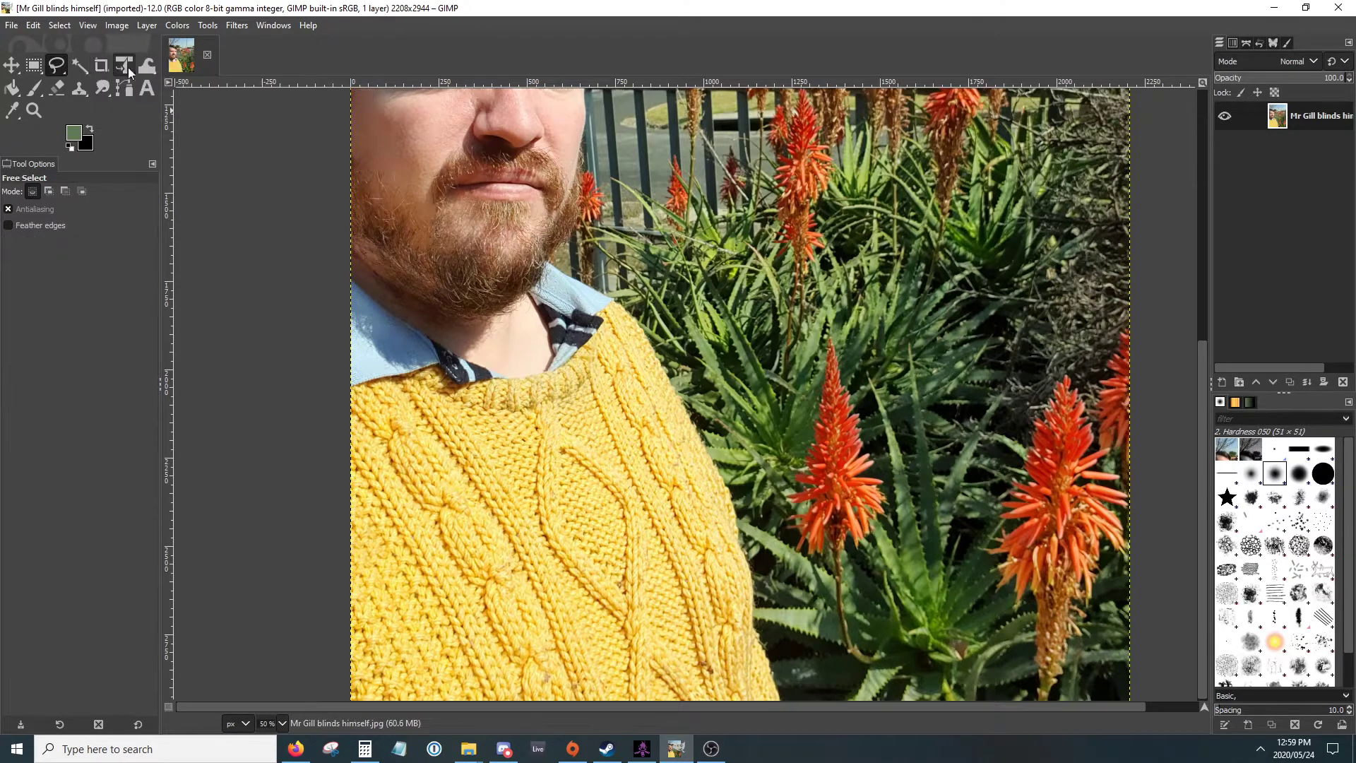
click(351, 382)
click(444, 365)
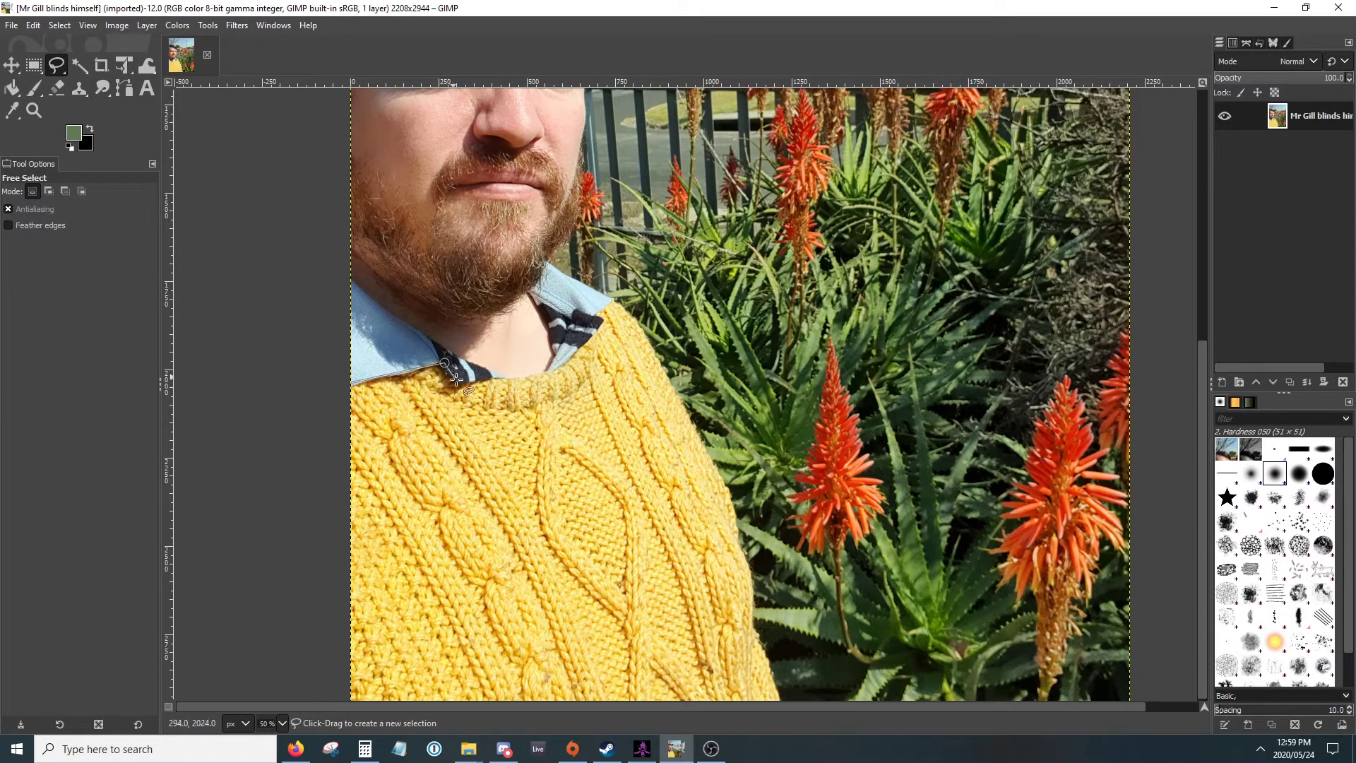
click(472, 386)
click(520, 374)
click(626, 281)
click(709, 400)
click(737, 550)
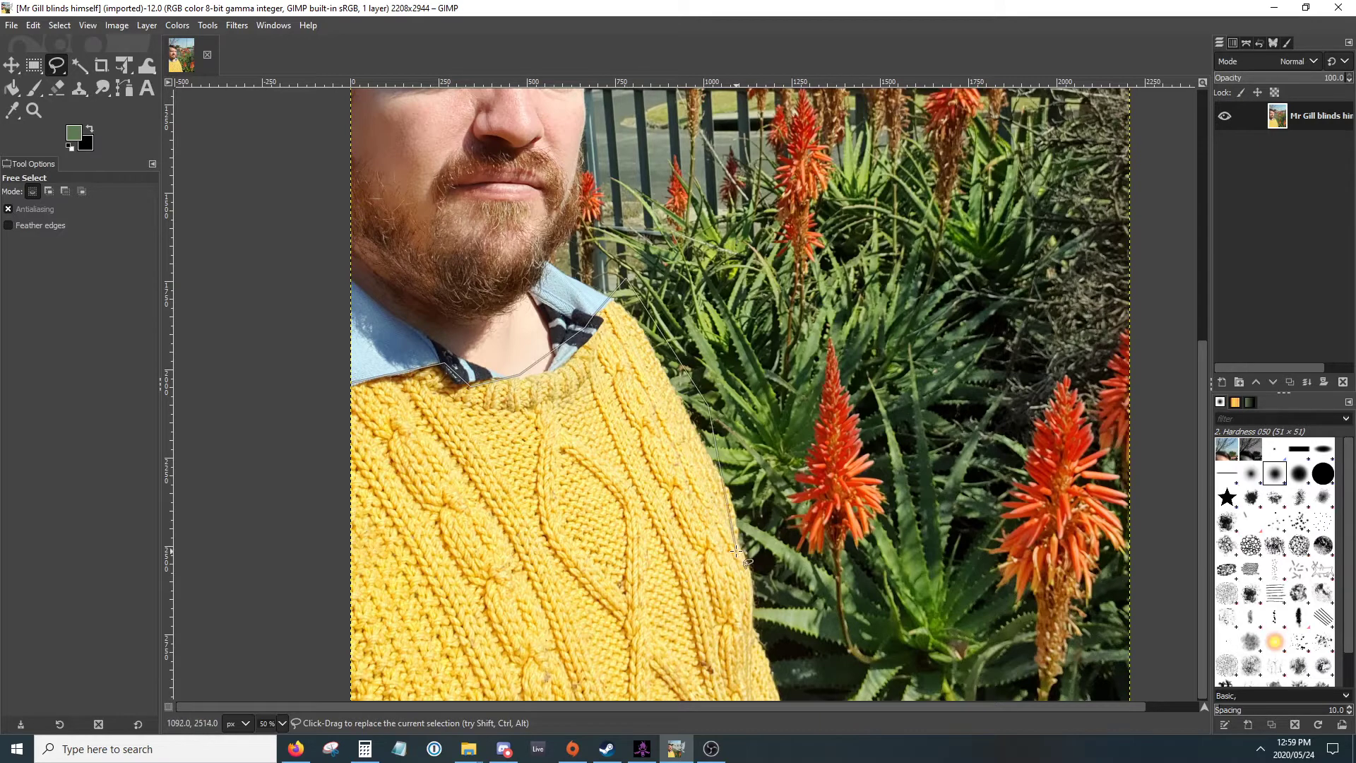
click(473, 560)
click(353, 382)
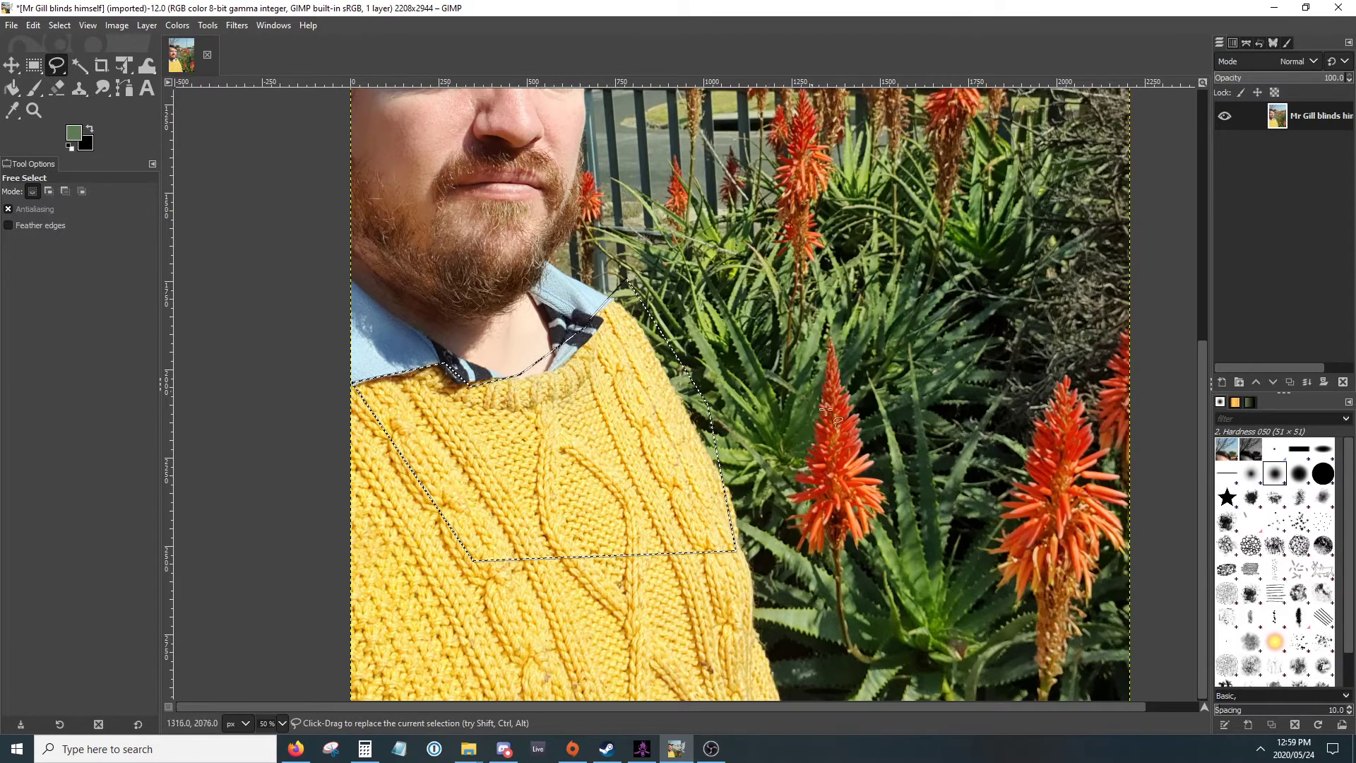
key(Return)
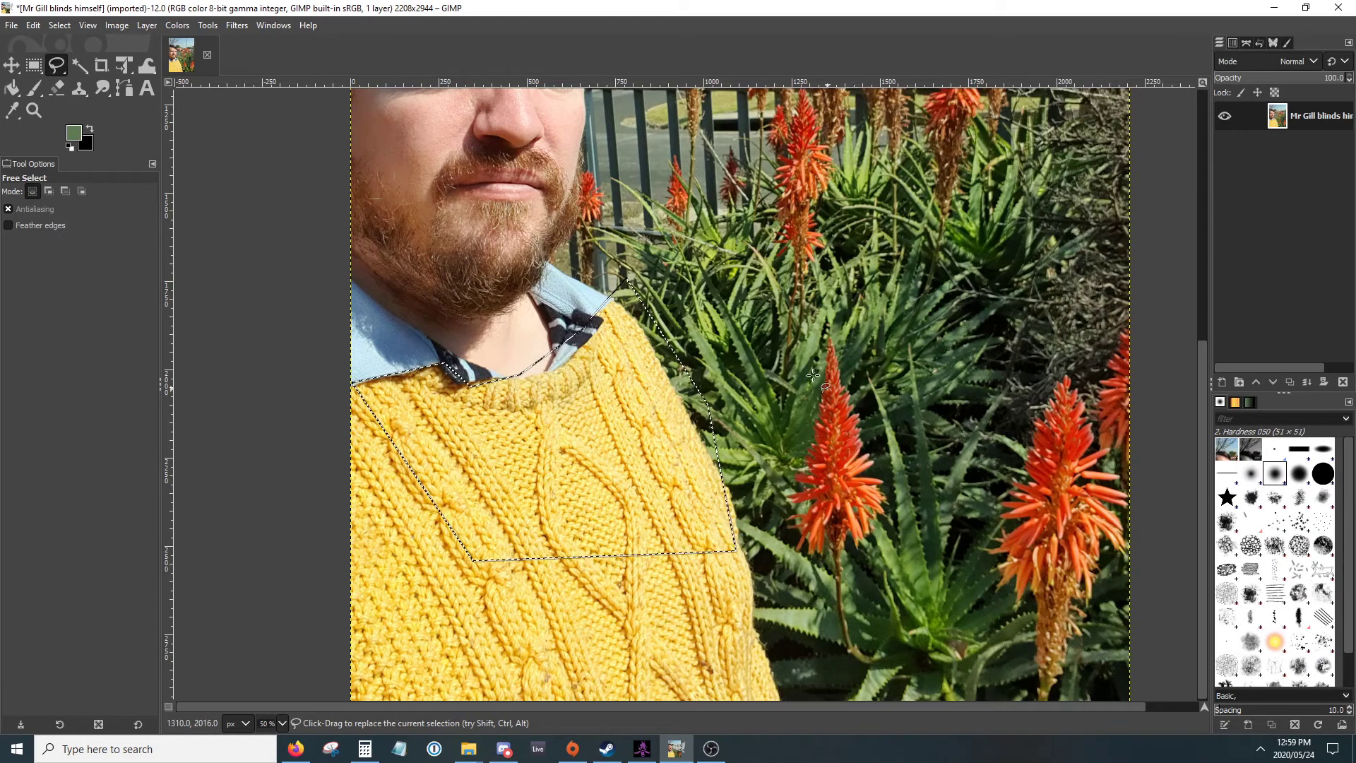
Step: Try to subtract a strip of background plants beside the sweater's shoulder from the selection with Free Select
click(11, 65)
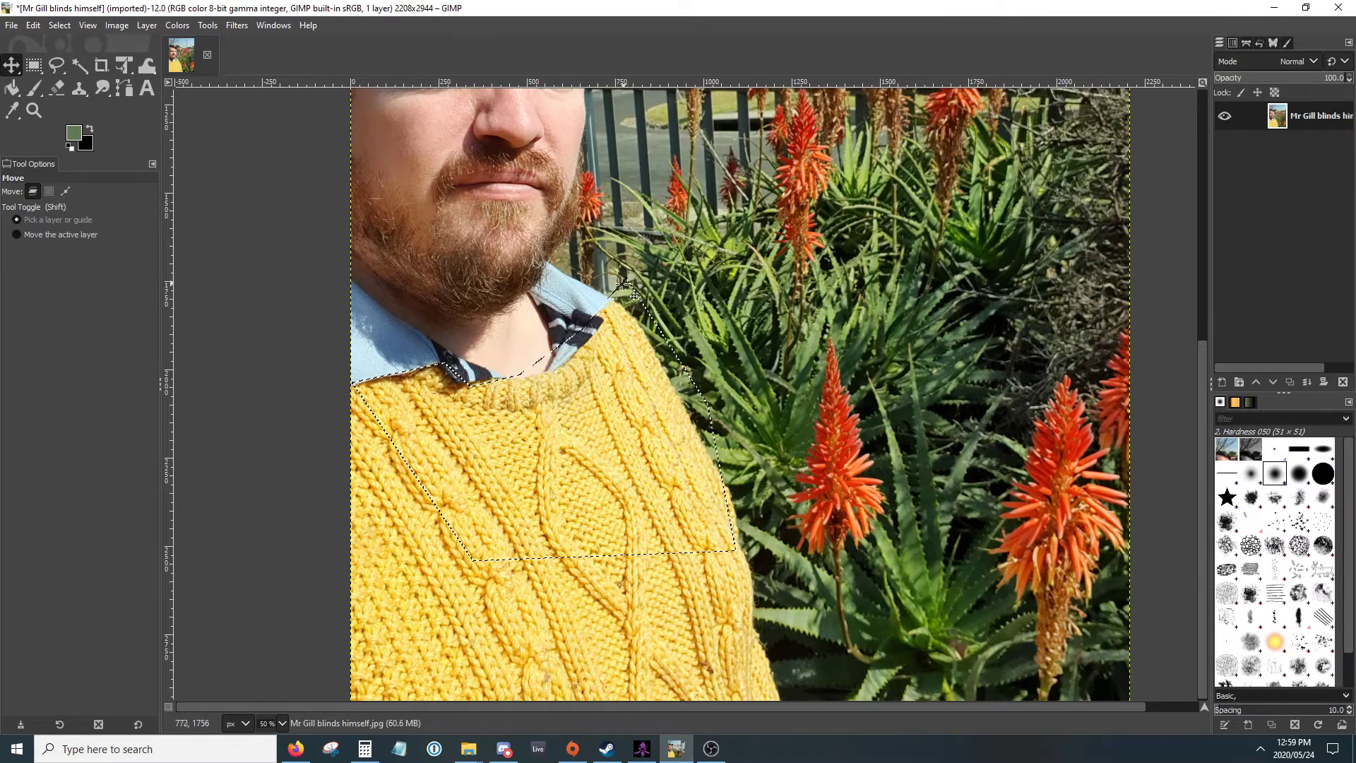
click(52, 71)
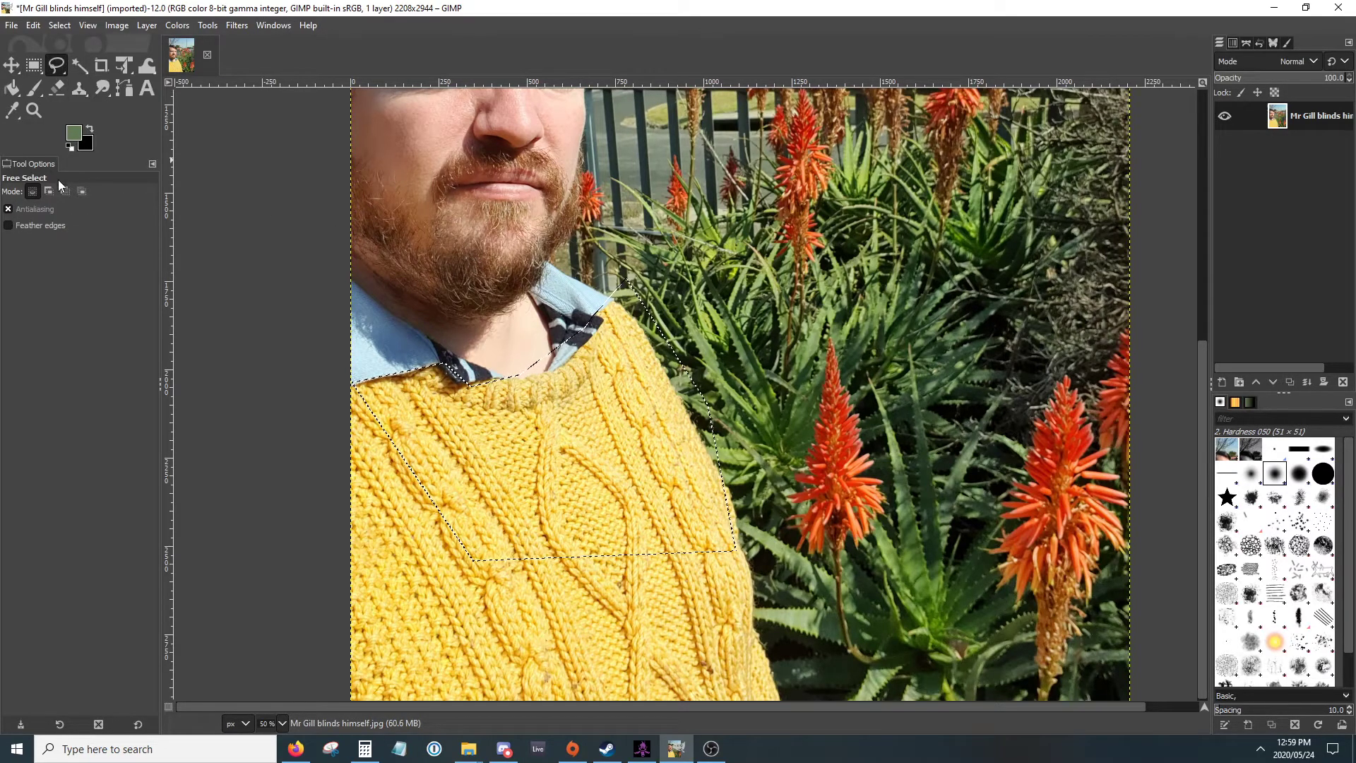
scroll(631, 290, up, 3)
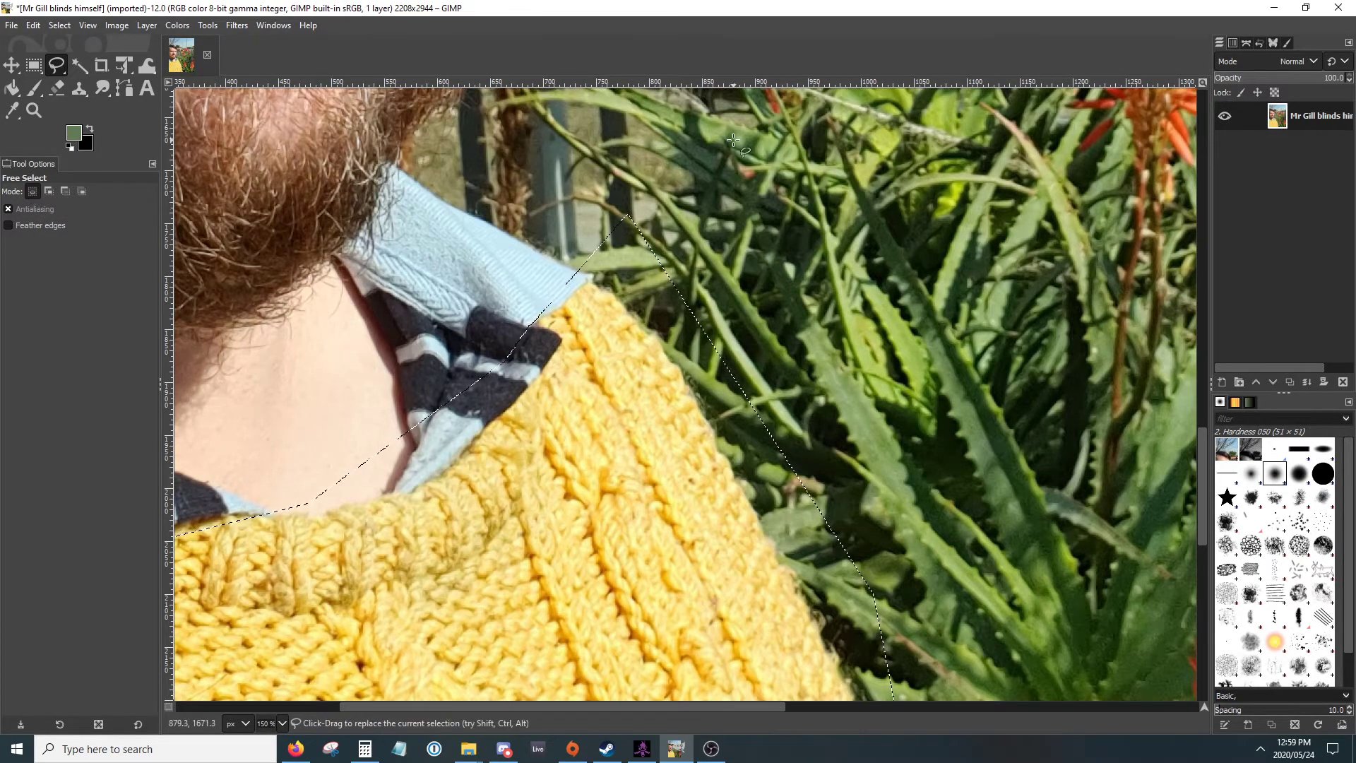
click(64, 191)
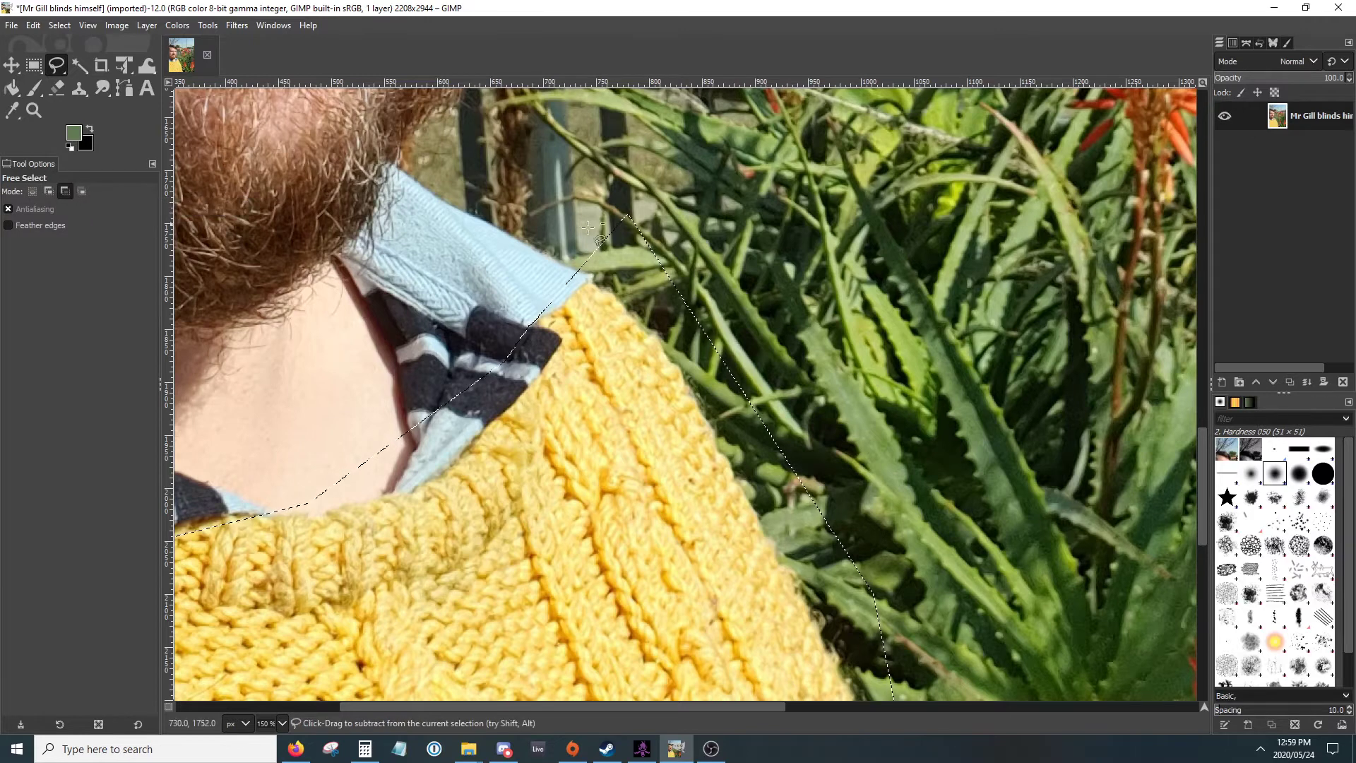
click(574, 263)
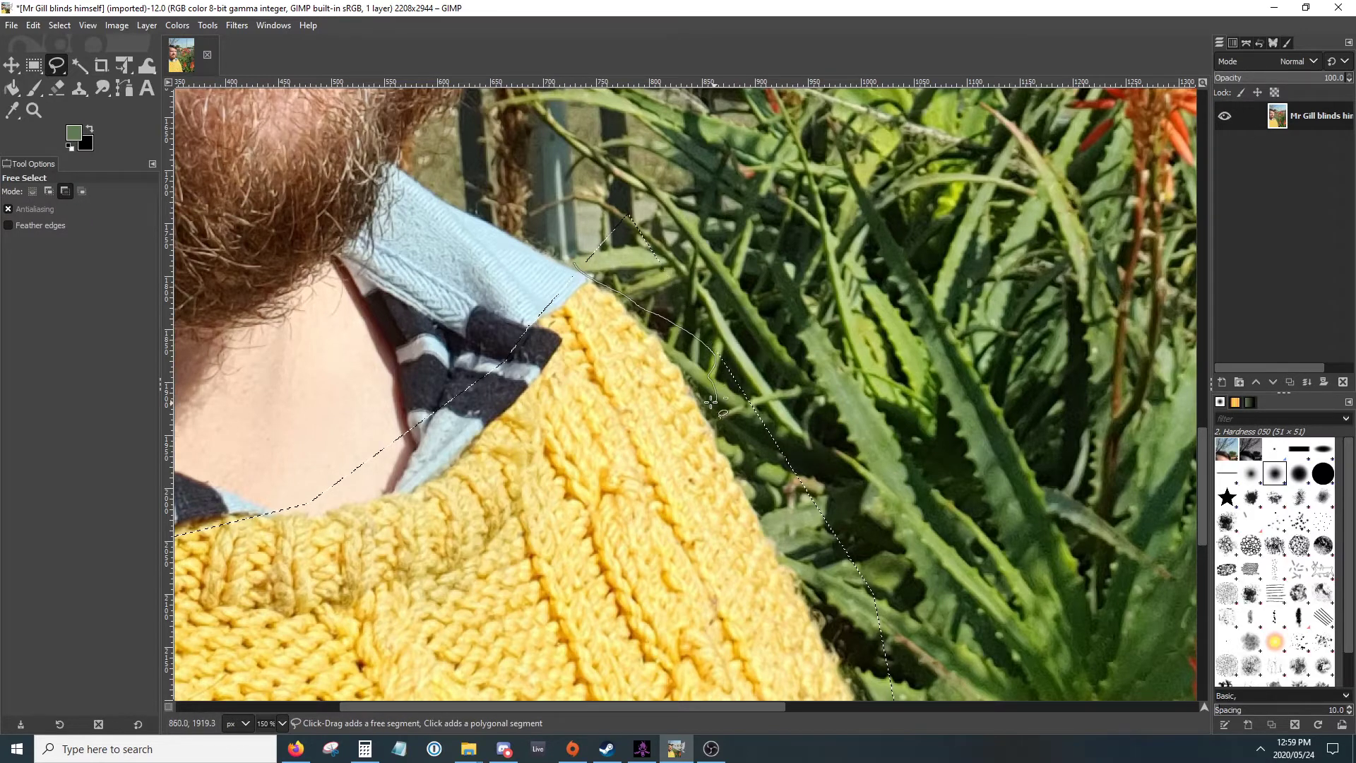
drag(577, 263, 575, 264)
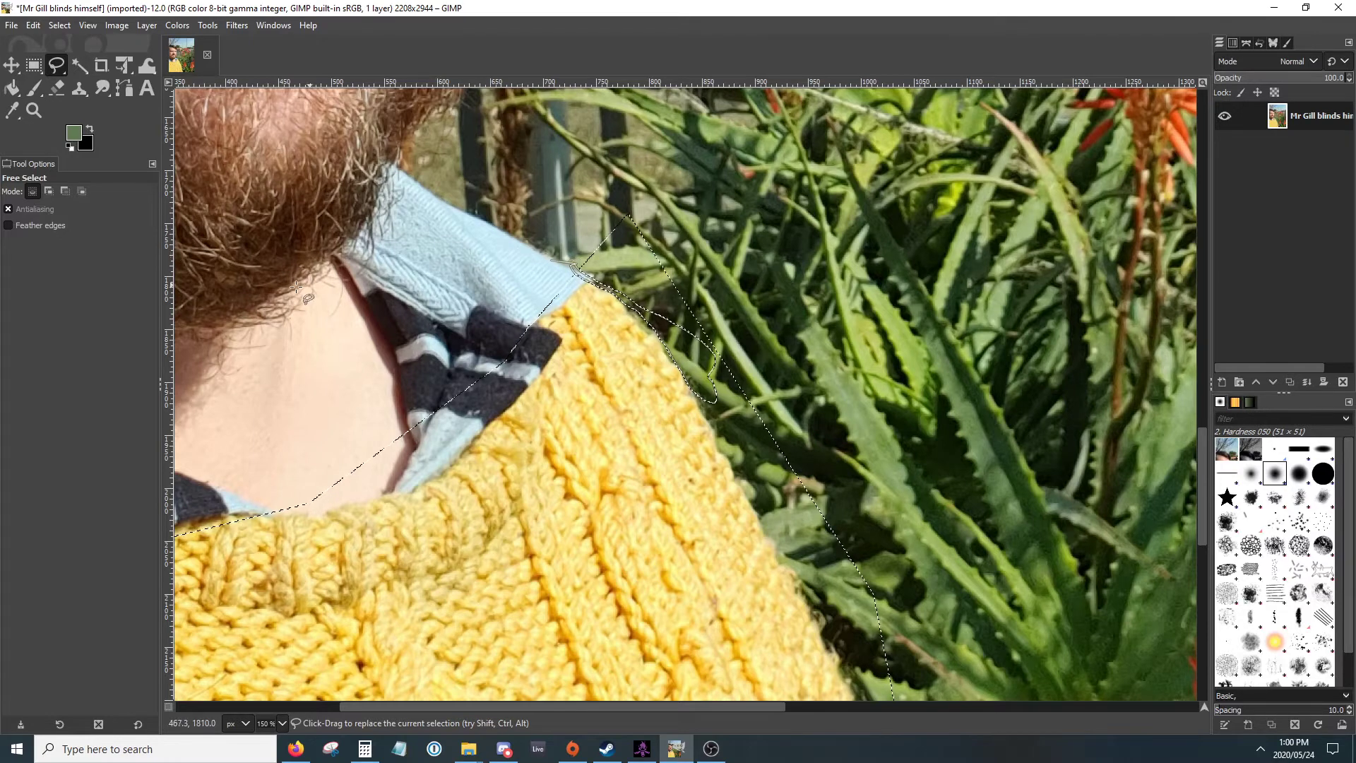
Step: Undo the last selection subtraction at the shoulder and clear the whole selection
click(31, 26)
click(56, 45)
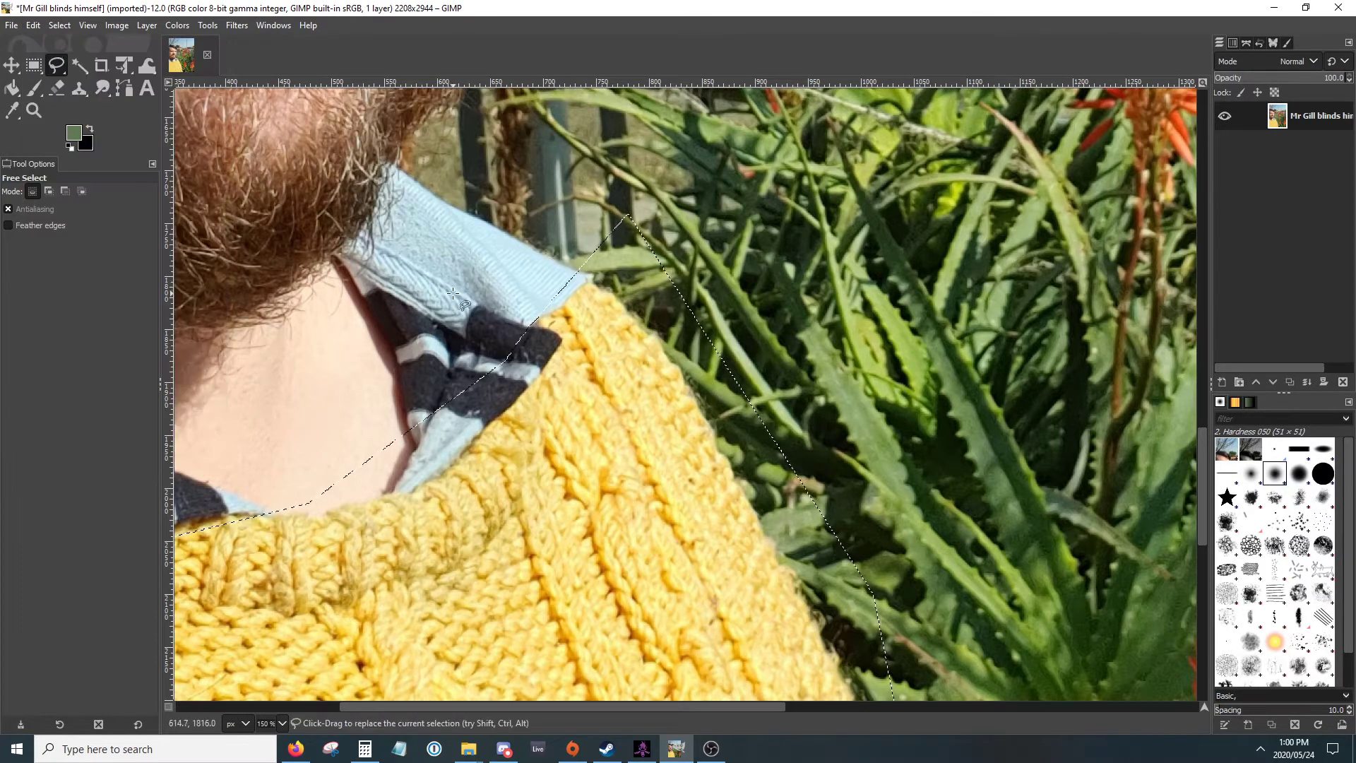
ctrl+scroll(453, 293, down, 3)
ctrl+scroll(453, 293, down, 2)
ctrl+scroll(453, 293, up, 2)
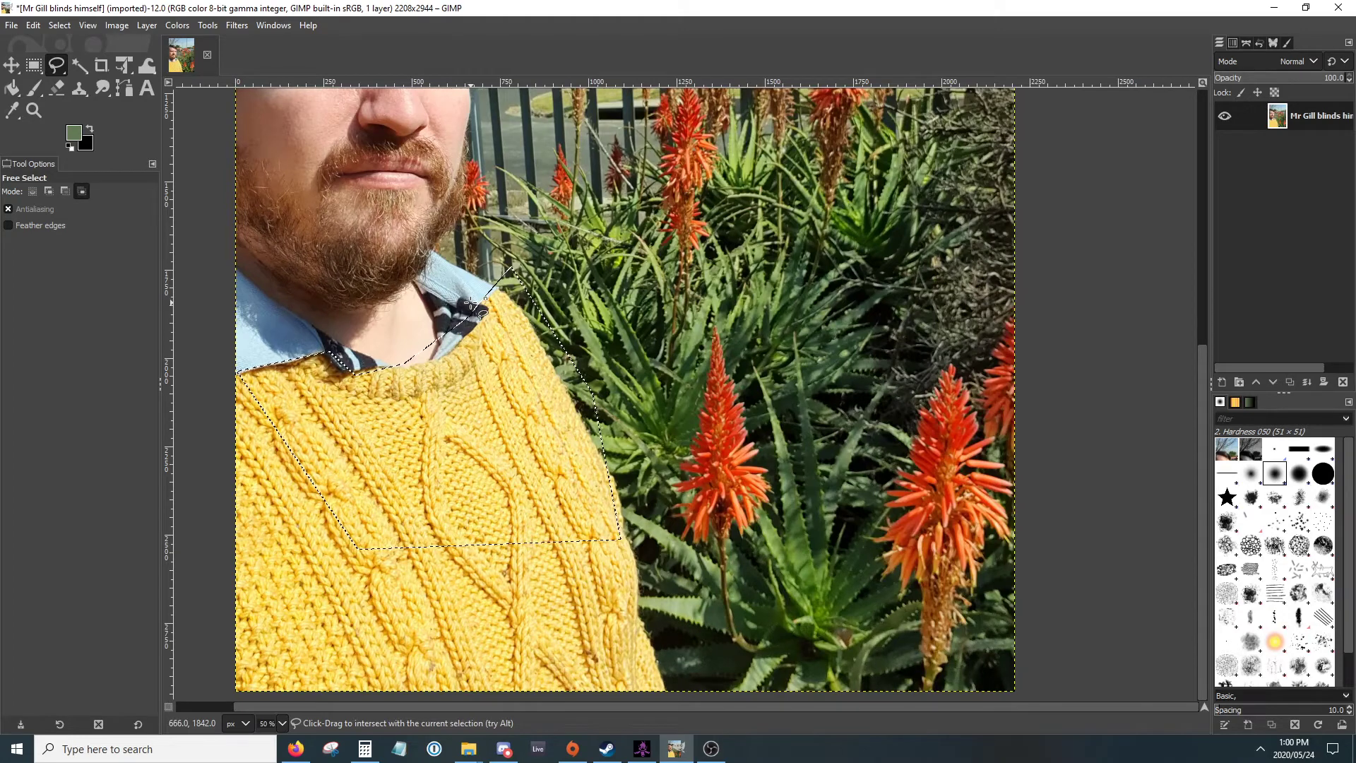
key(ctrl+shift+a)
click(59, 25)
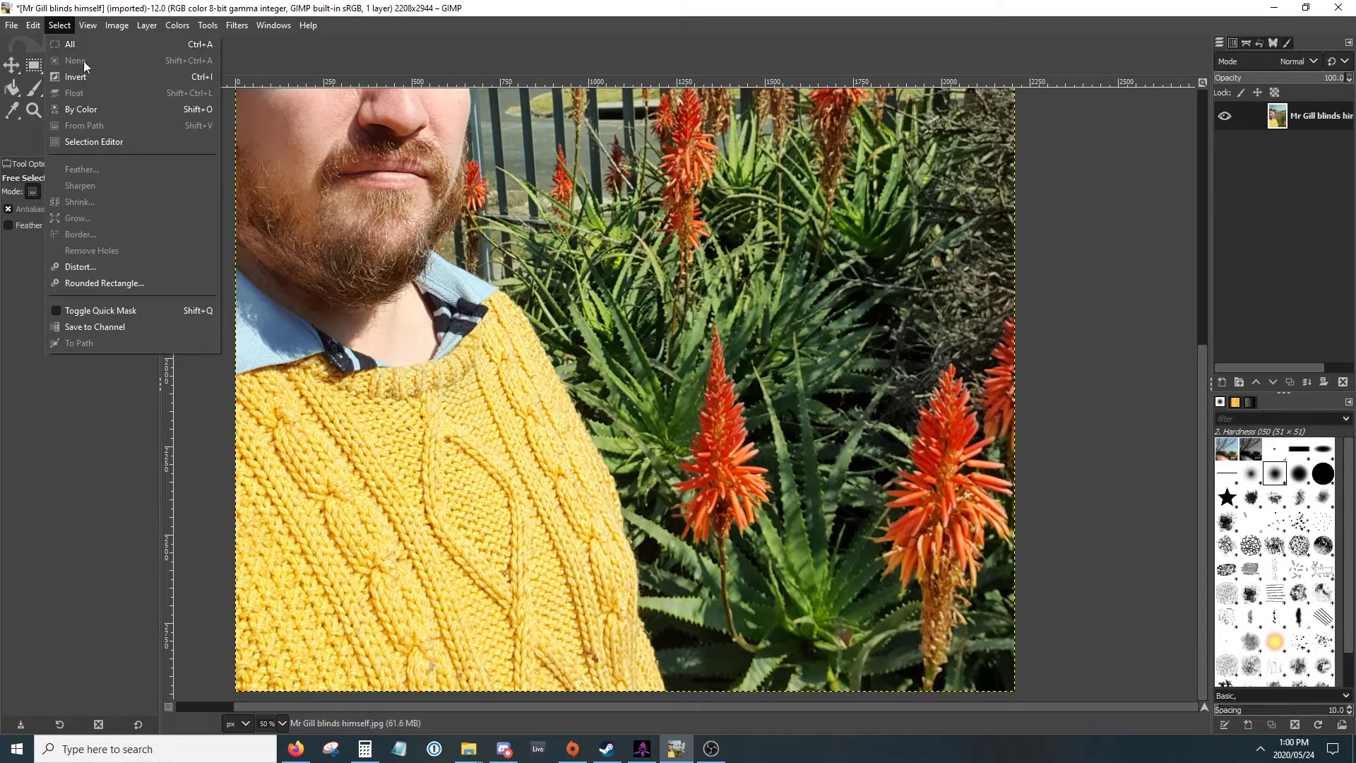
mouse_move(249, 23)
mouse_move(59, 26)
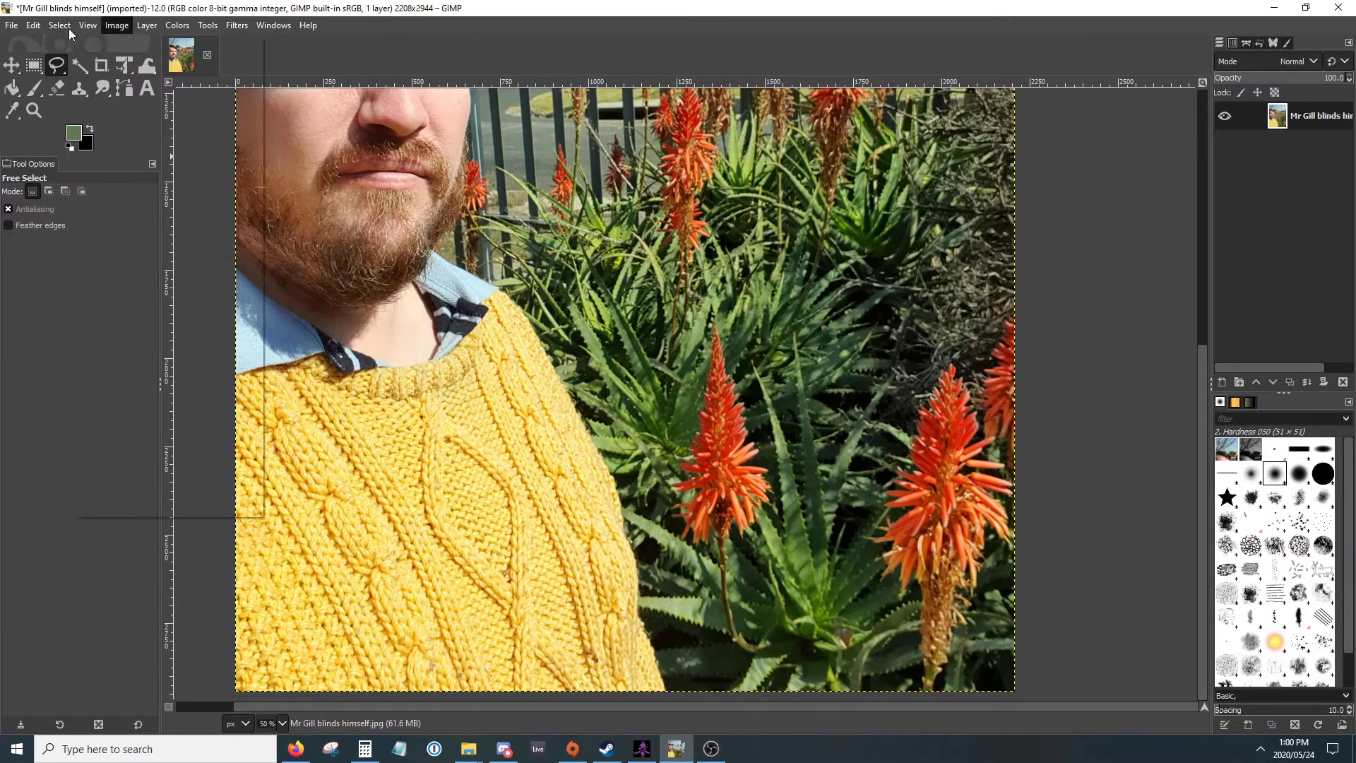
mouse_move(308, 24)
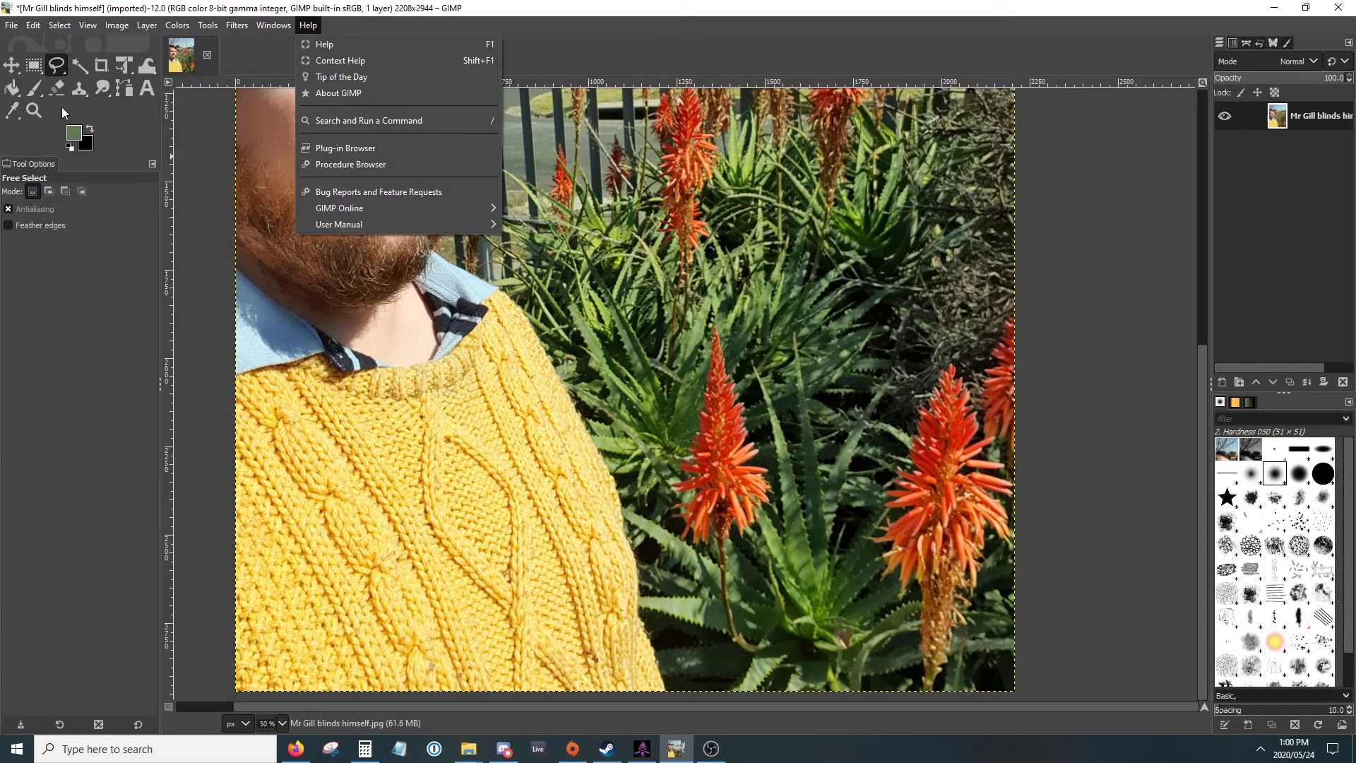
click(112, 89)
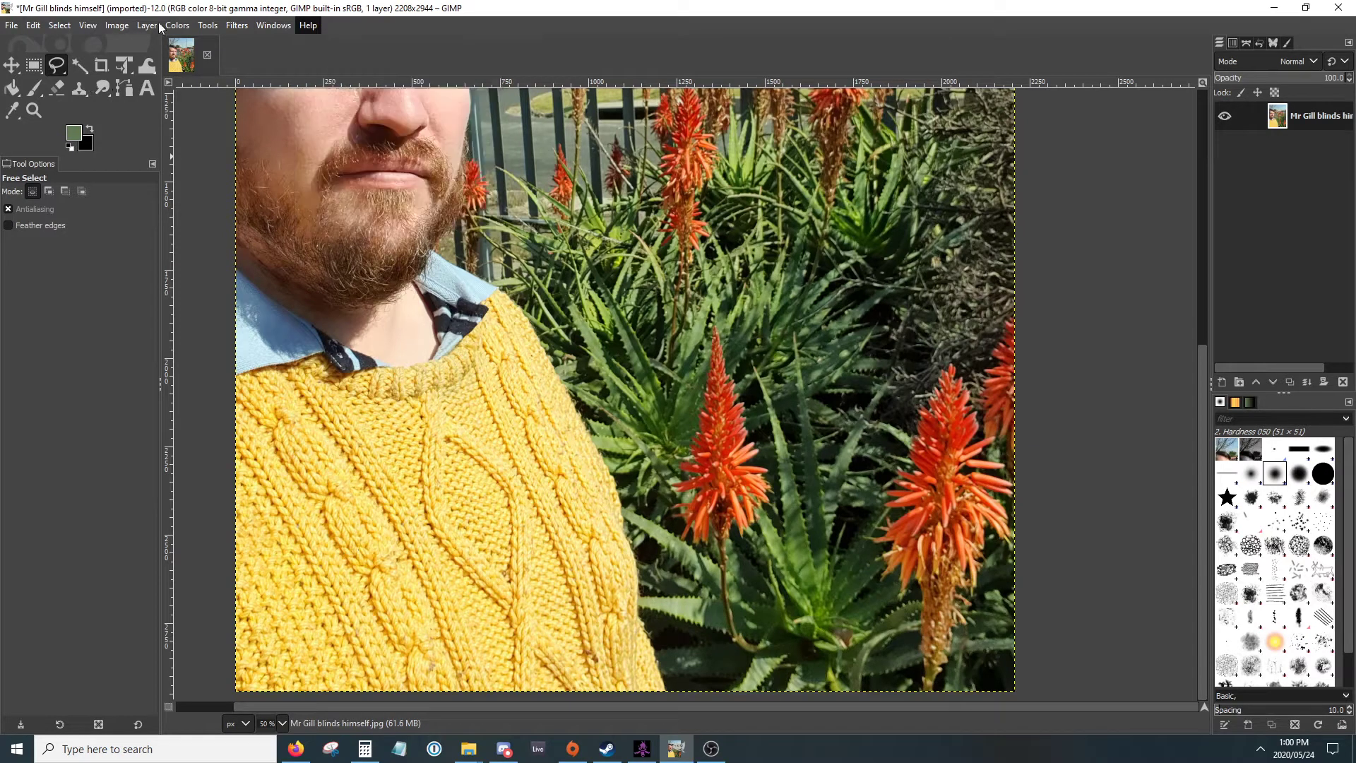
Step: Start a path with the Paths tool at the image edge and place anchors along the sweater's border beneath the light-blue collar to its tip
click(121, 92)
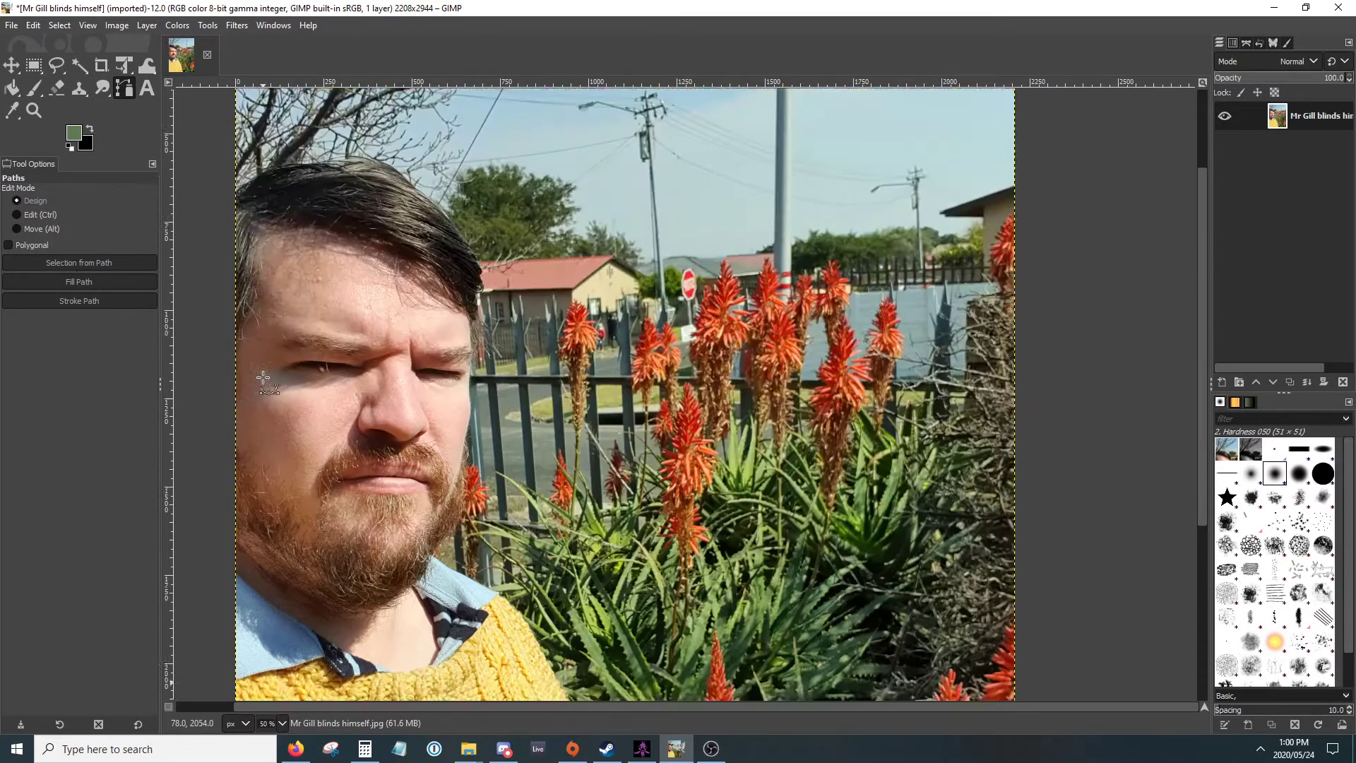
scroll(264, 380, up, 7)
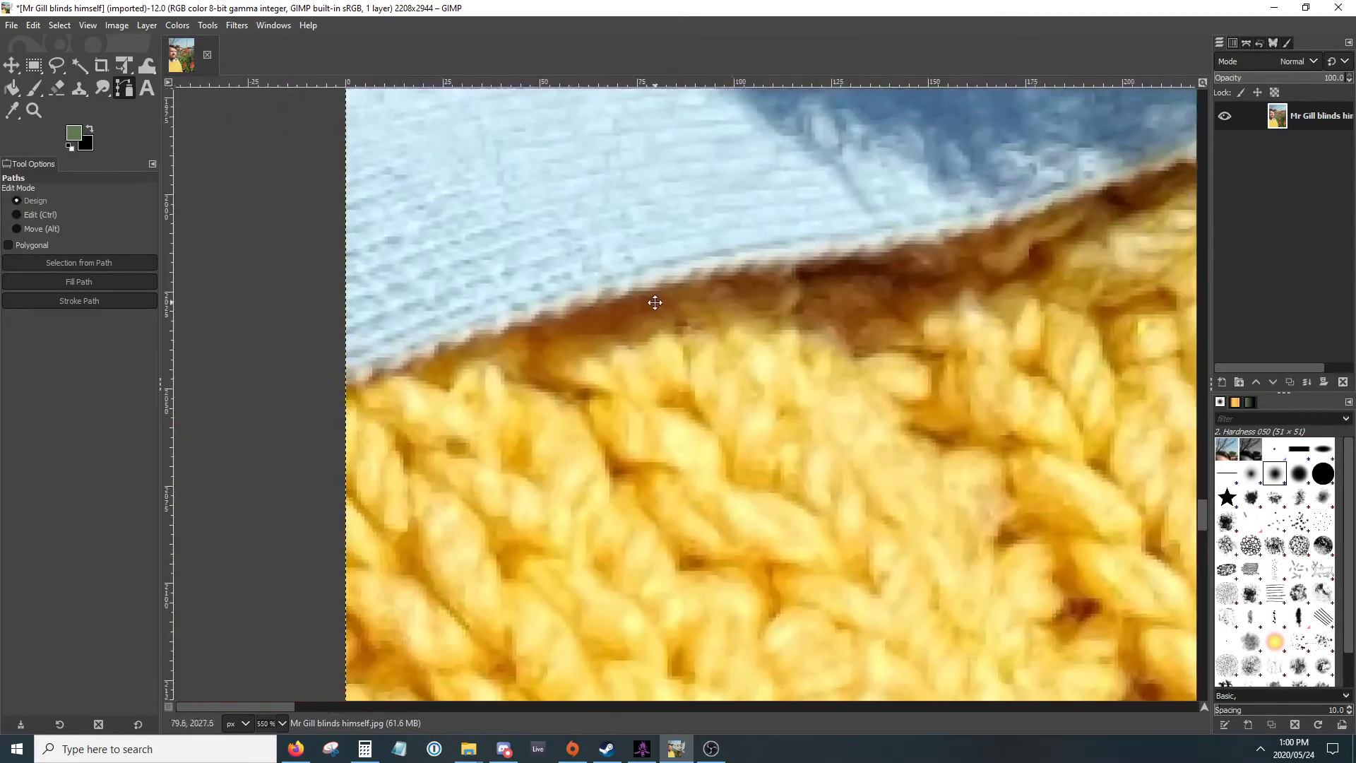
drag(654, 303, 733, 286)
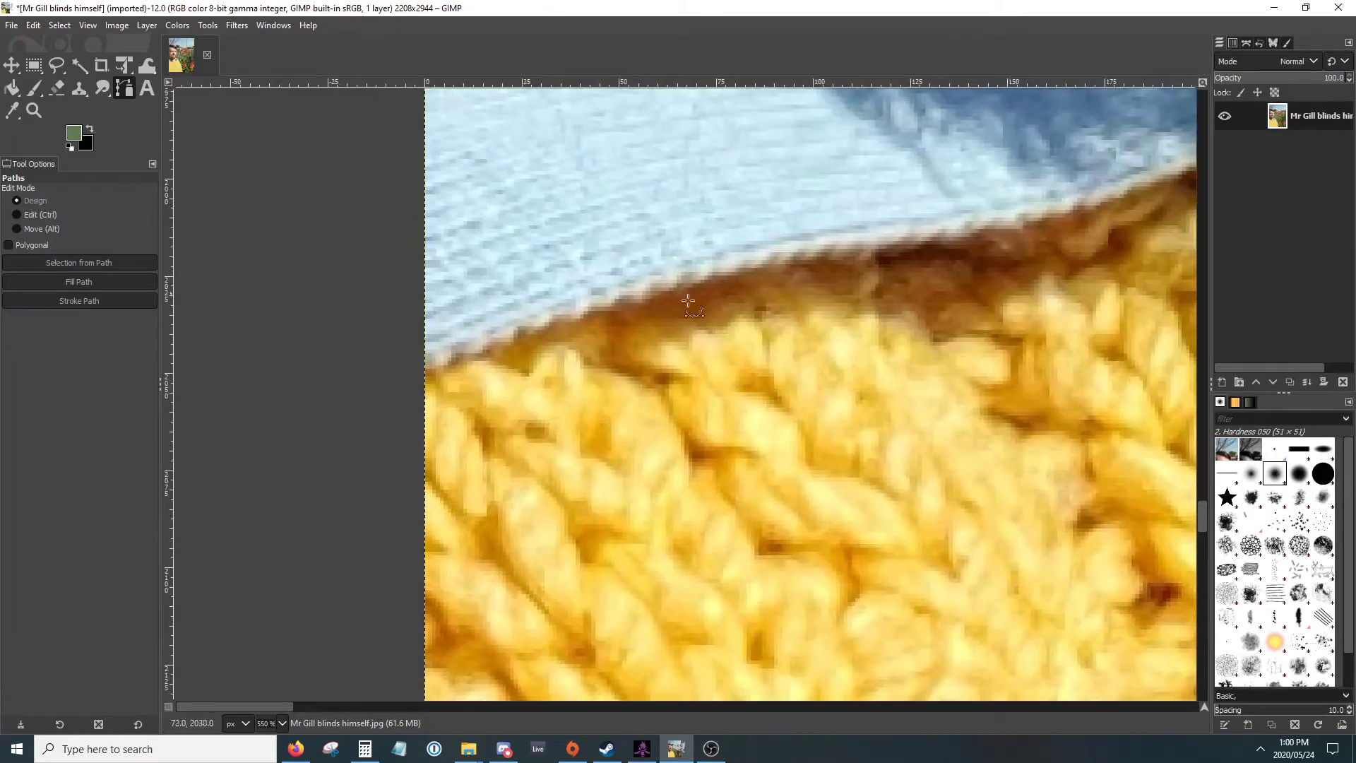
click(425, 369)
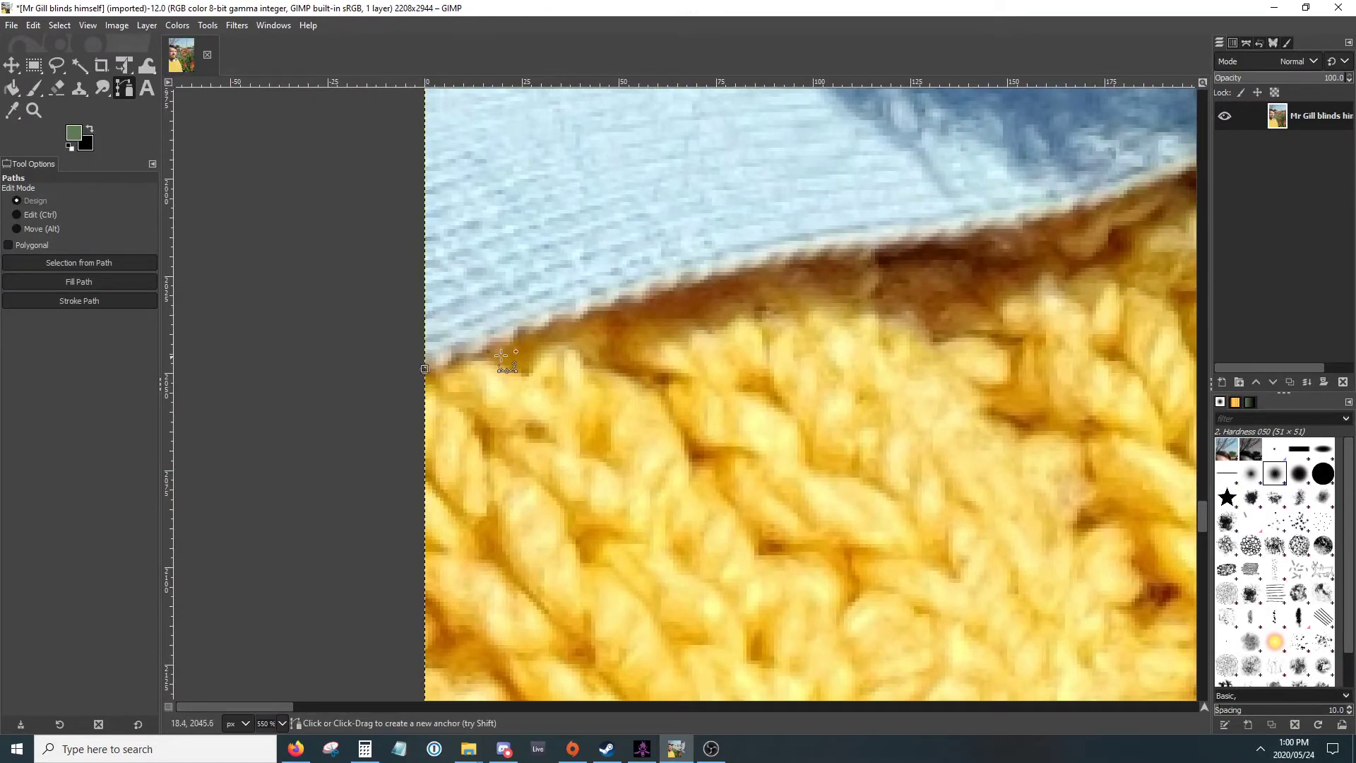
click(674, 294)
click(825, 264)
click(952, 250)
scroll(952, 250, down, 7)
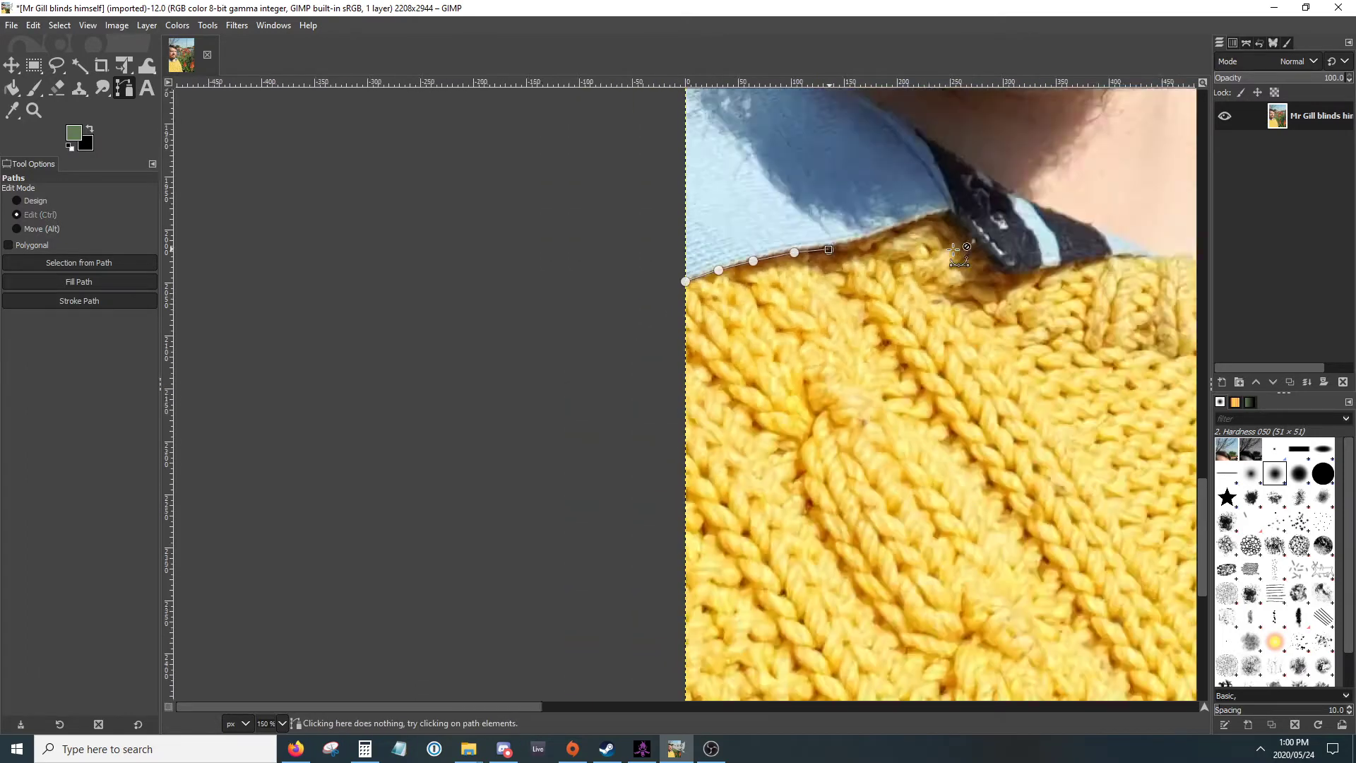
click(825, 238)
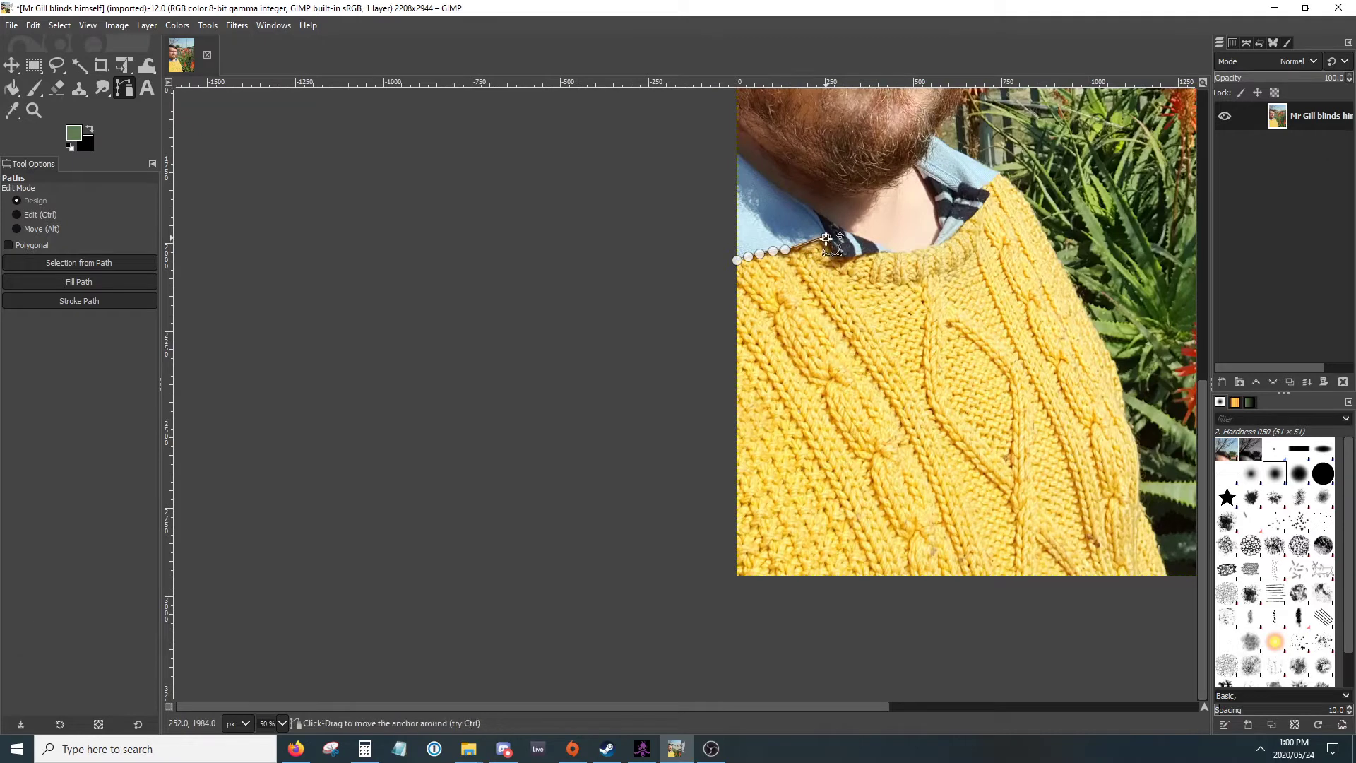
Step: Continue the path with anchors along the sweater's neckline, from the dark collar lining across the neck to the opposite collar corner
click(847, 256)
click(879, 252)
click(893, 252)
click(914, 255)
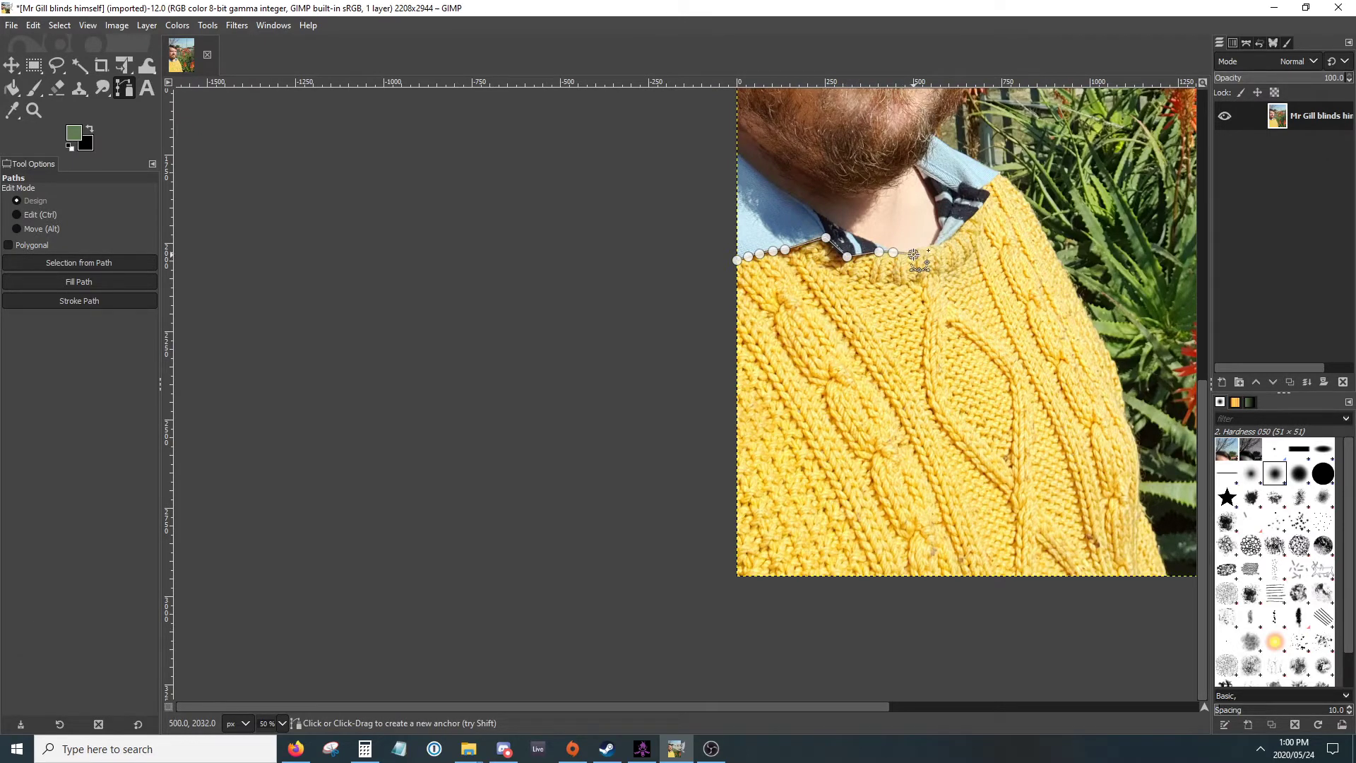
click(931, 248)
click(947, 241)
click(969, 220)
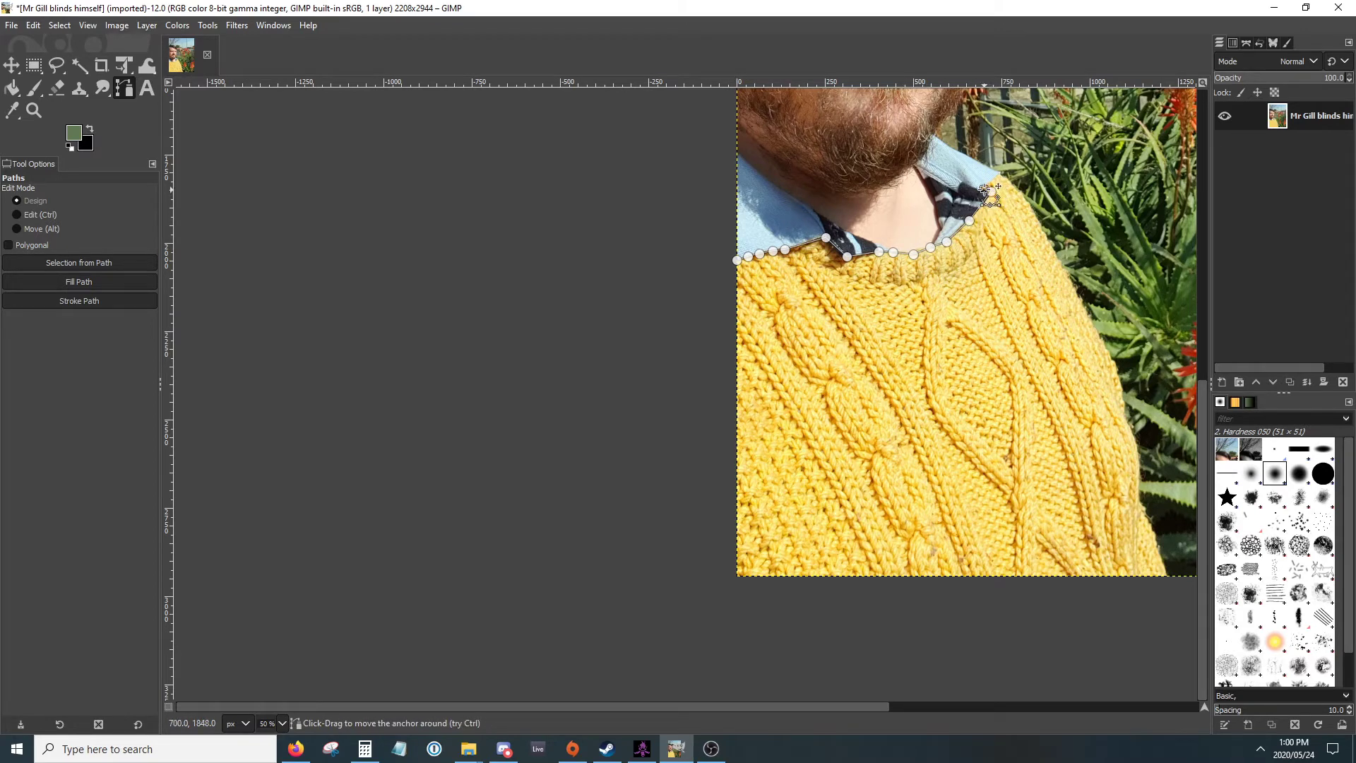
click(999, 174)
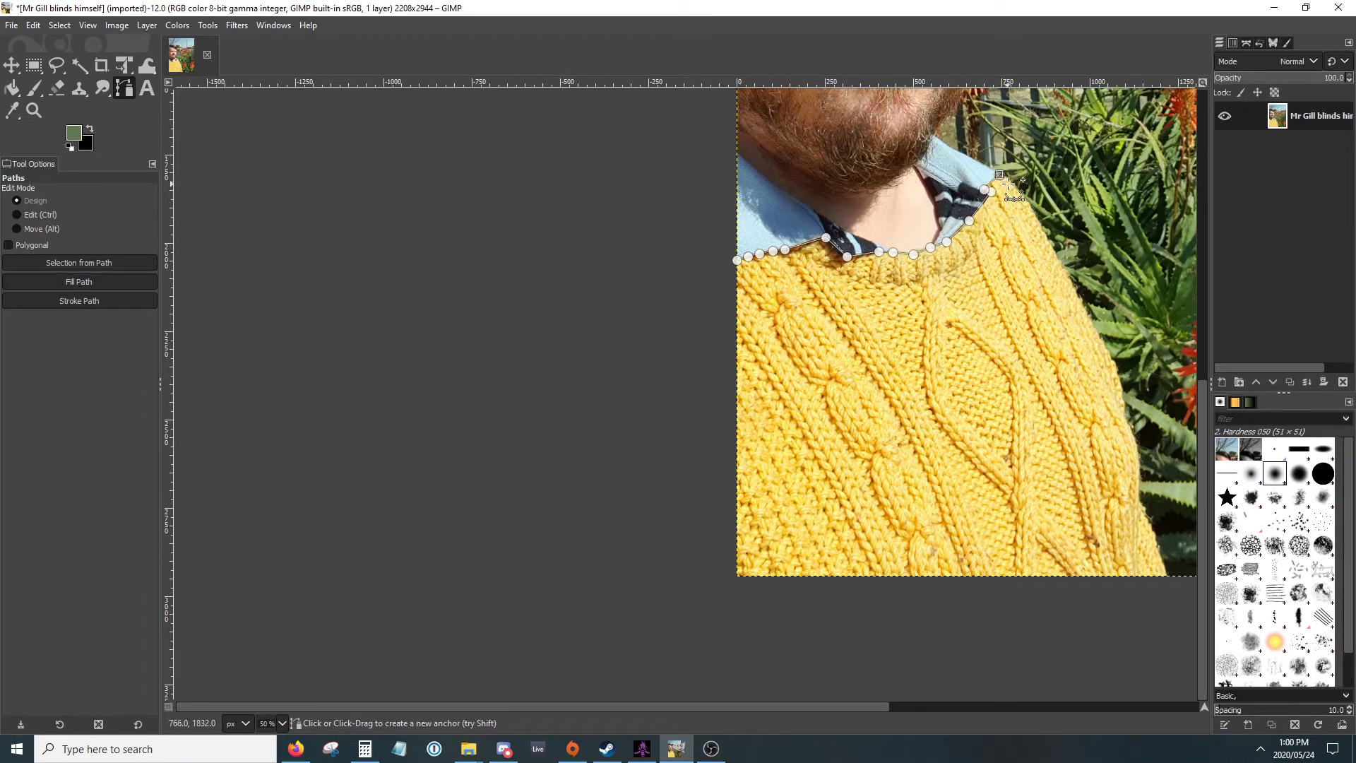
Step: Continue the path with anchors down the sweater's outer edge against the plants, from the shoulder to the image's bottom border
click(1013, 185)
click(1023, 200)
click(1061, 265)
click(1081, 305)
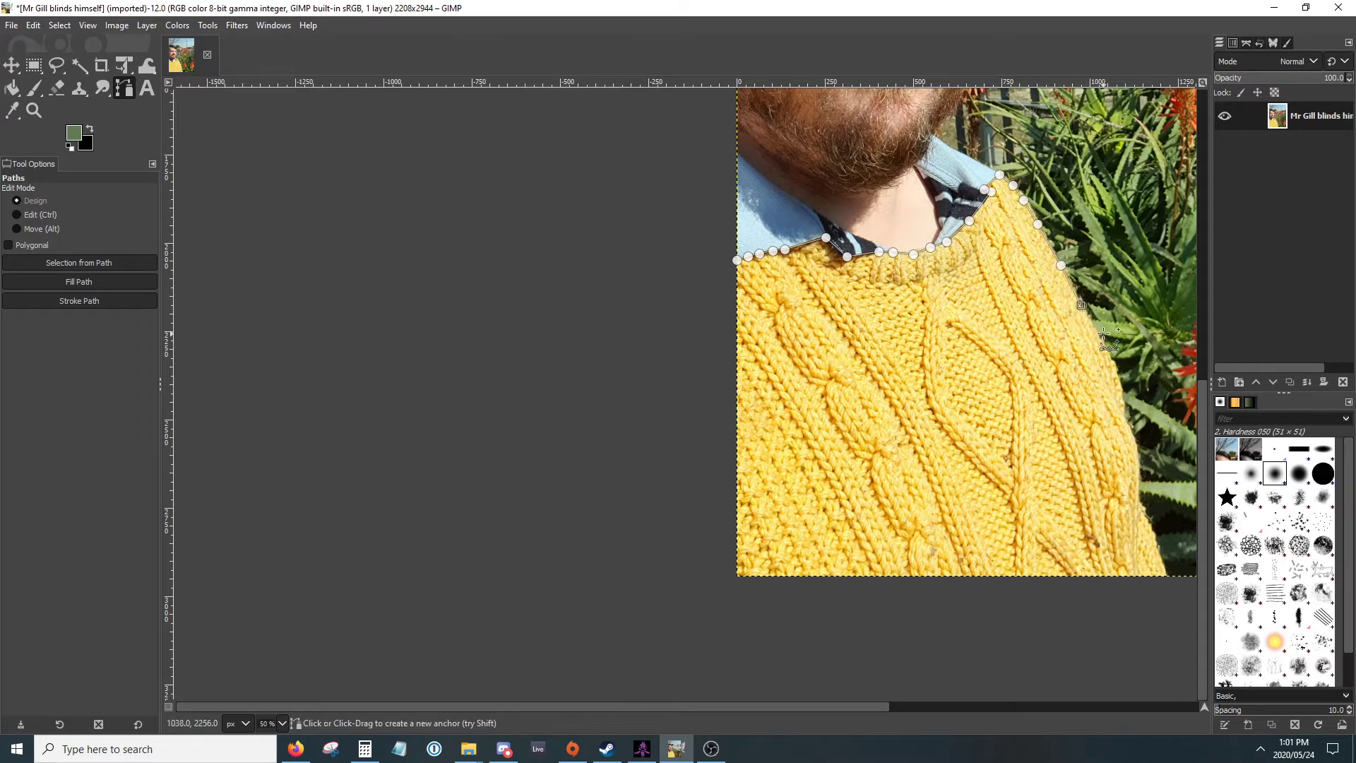
click(1102, 339)
click(1119, 369)
click(1122, 399)
click(1127, 420)
click(1135, 436)
click(1139, 462)
click(1138, 496)
click(1145, 515)
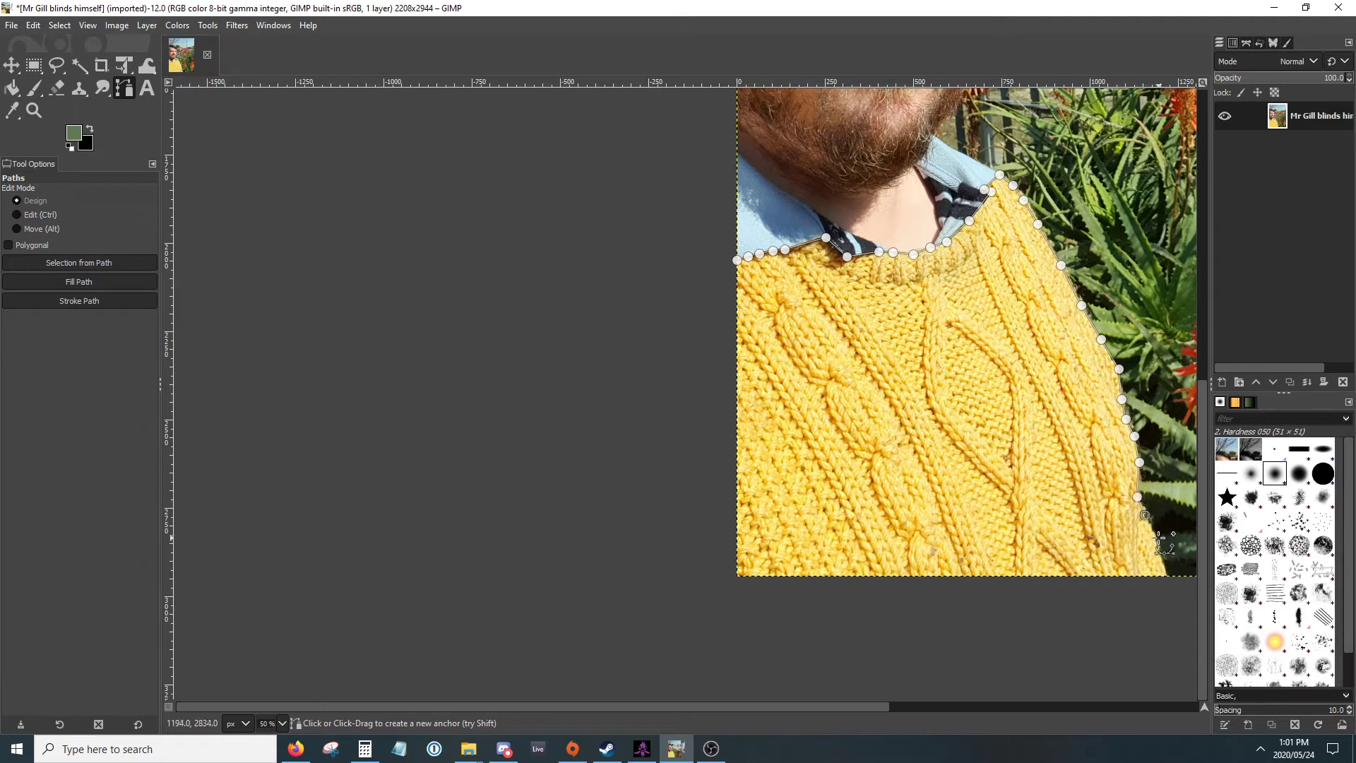
click(1156, 539)
click(1166, 569)
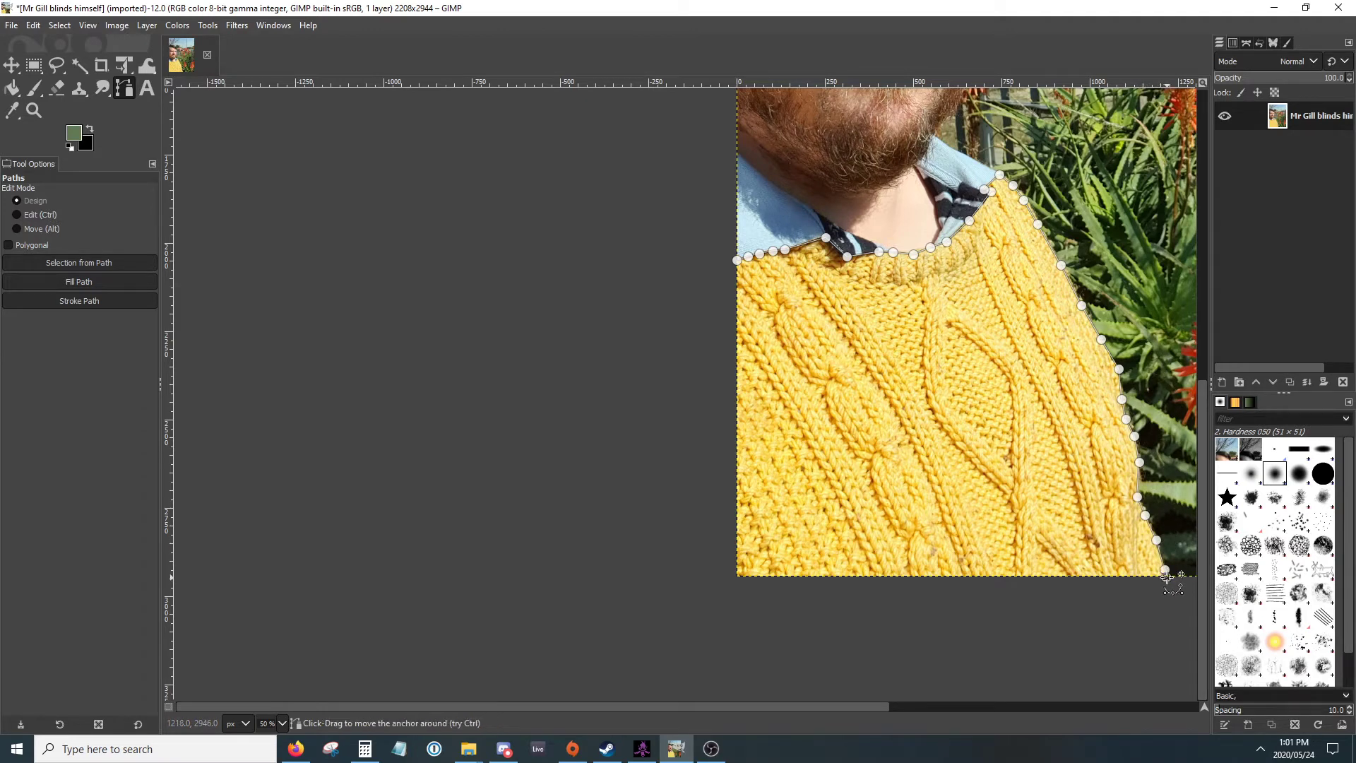
Step: Add an anchor at the image's bottom-left corner and close the path onto its first anchor at the collar
click(738, 577)
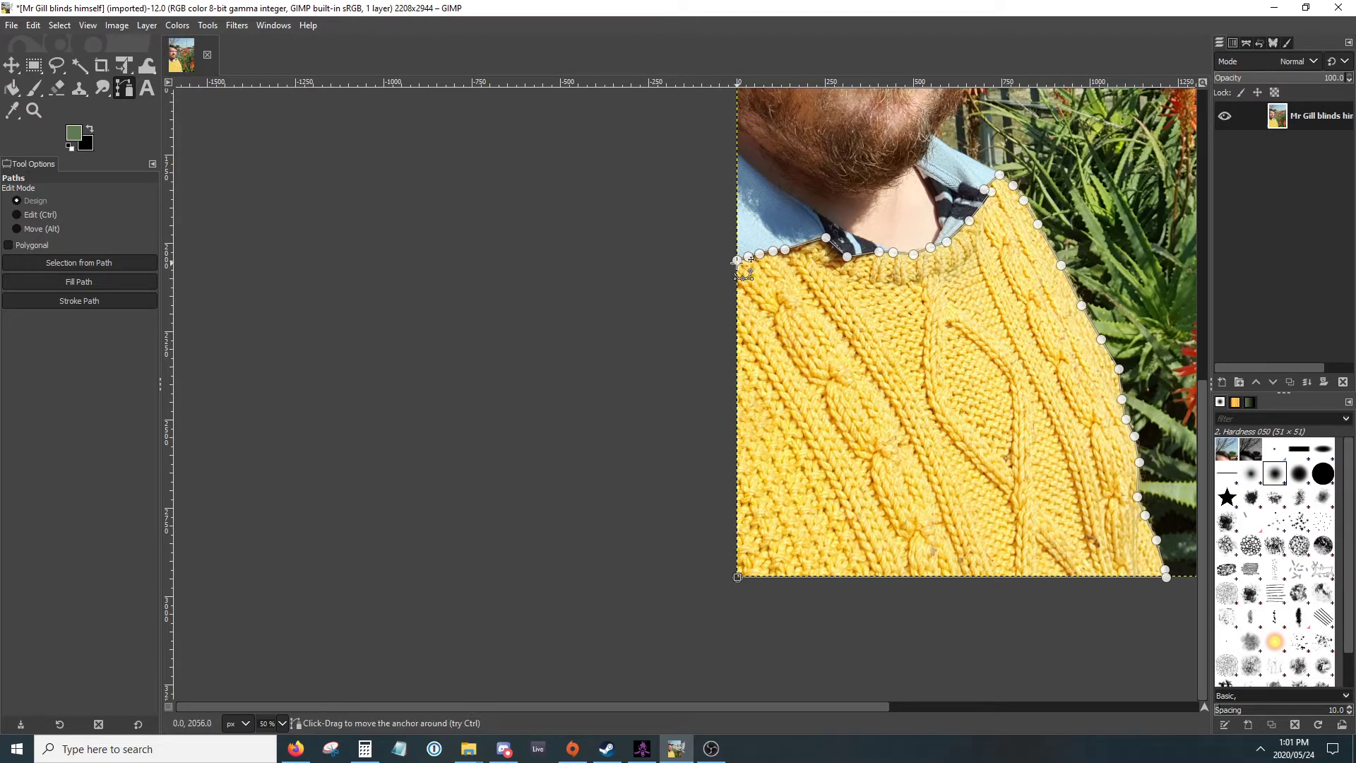
scroll(737, 261, up, 4)
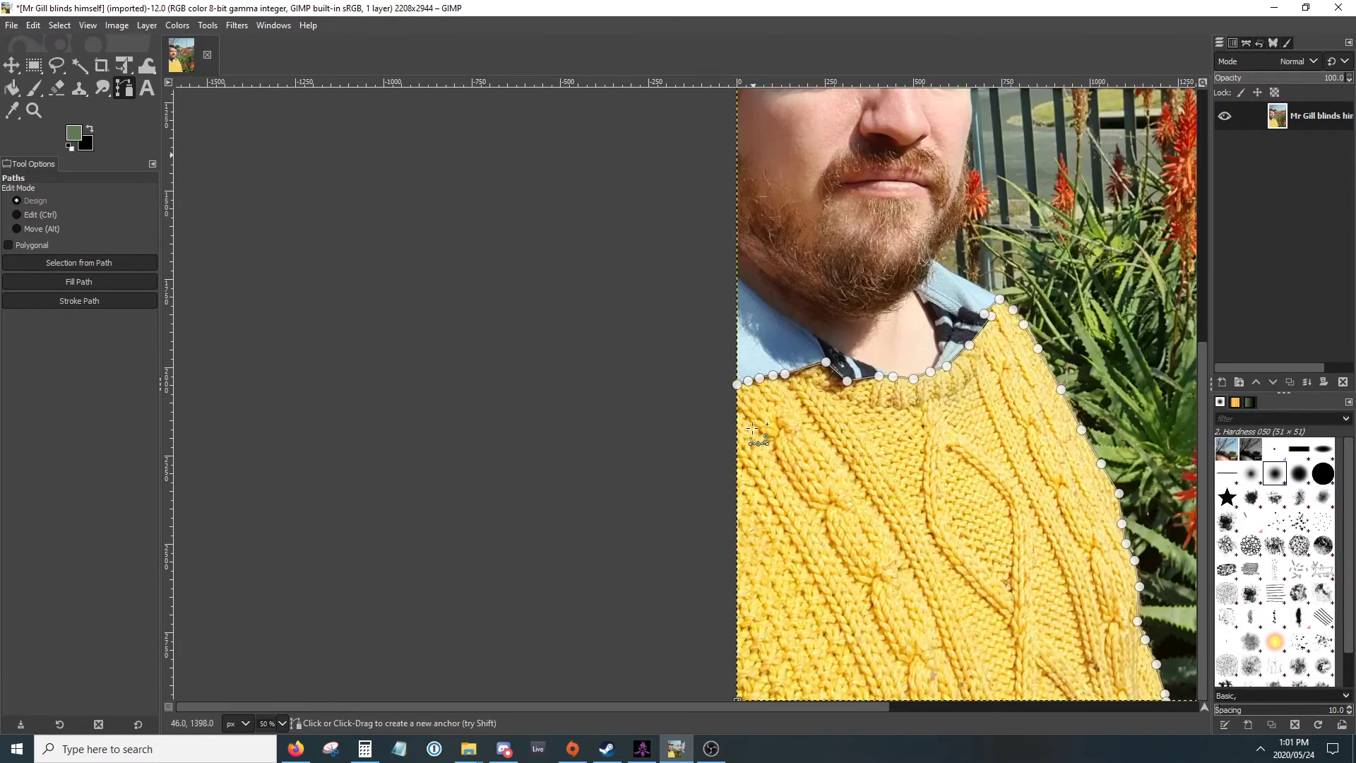
scroll(596, 348, up, 6)
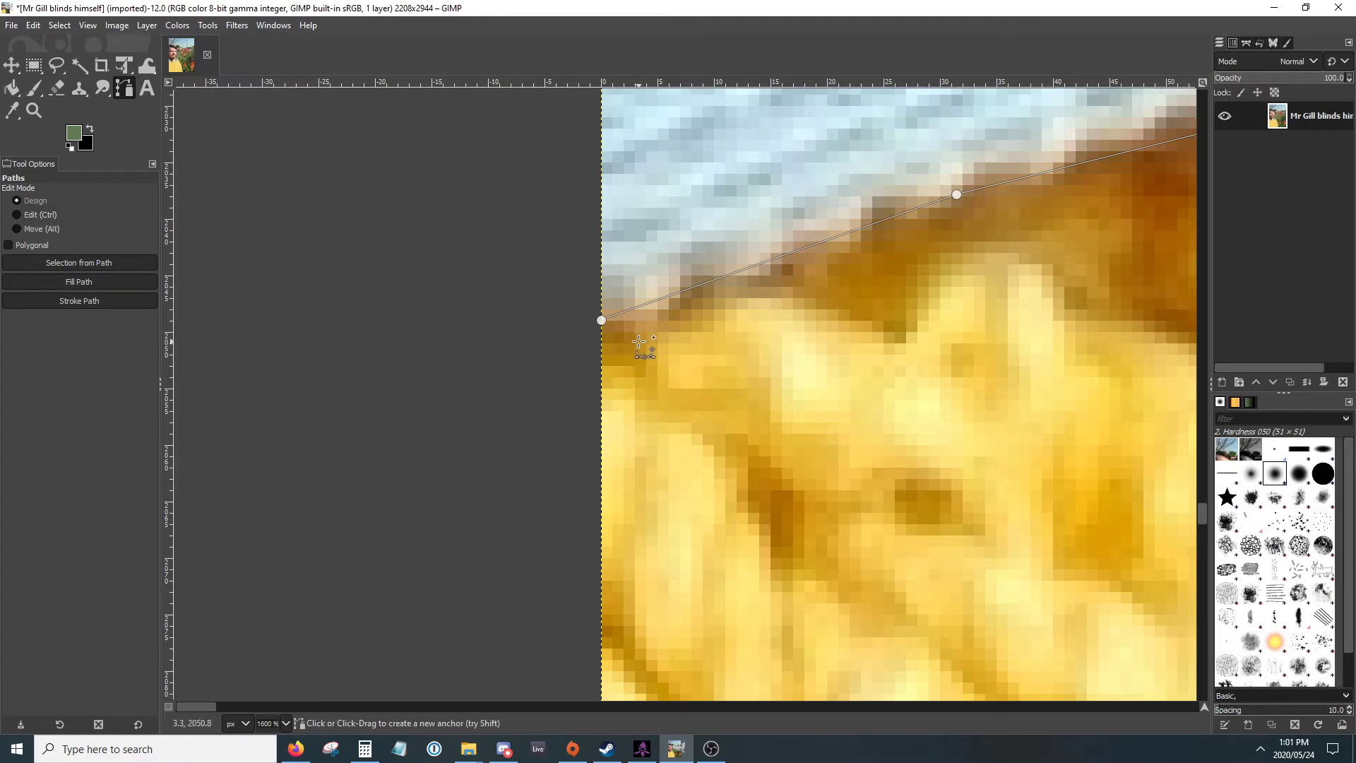
key(ctrl)
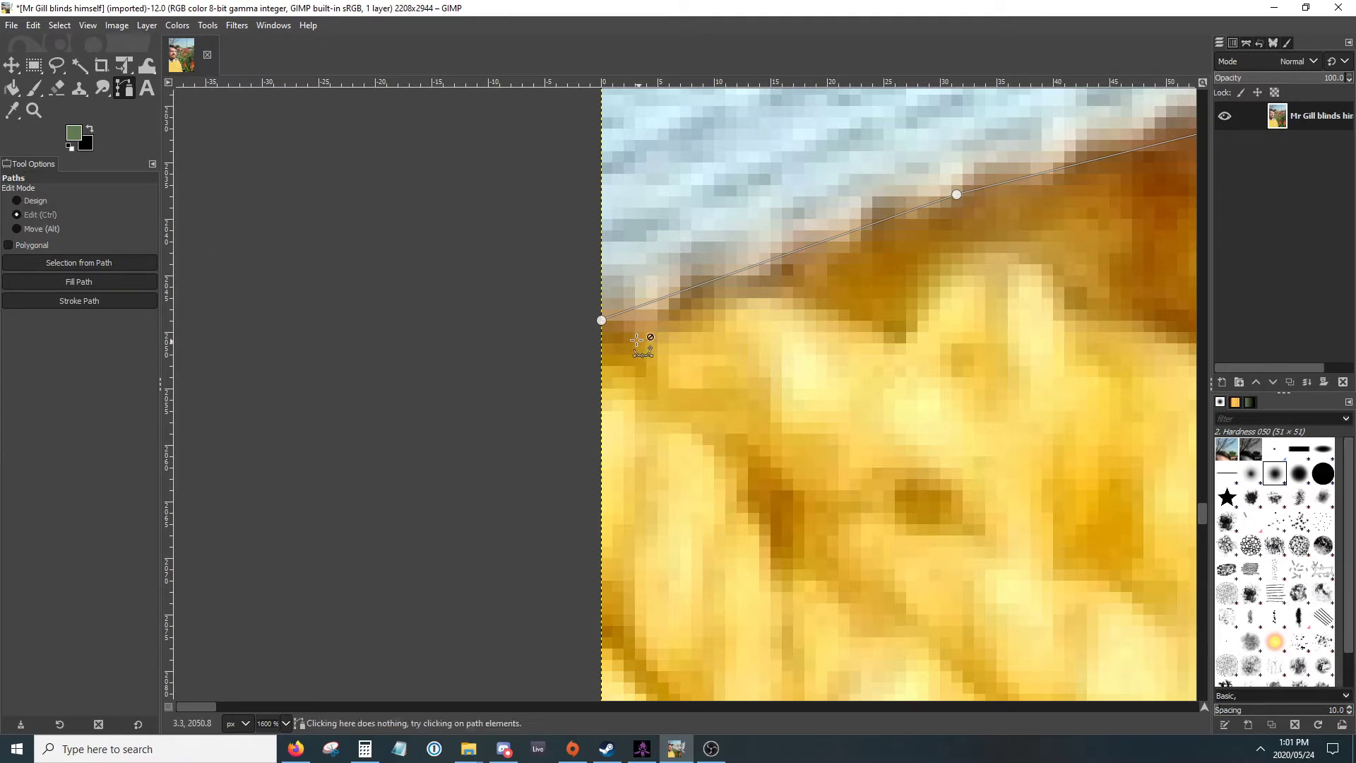
ctrl+click(601, 320)
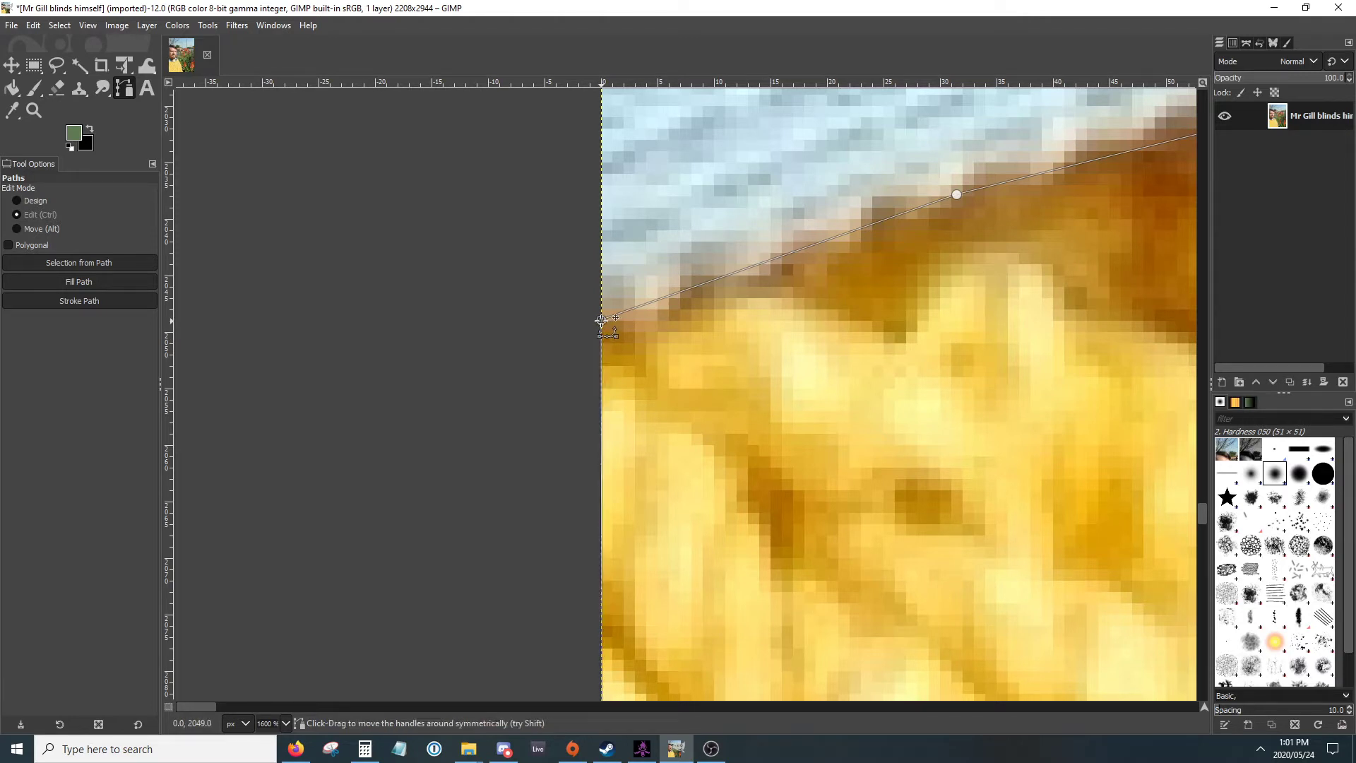
Step: Reposition the anchors between the image edge and the collar's tip so the path follows the seam between collar and sweater
scroll(817, 365, down, 4)
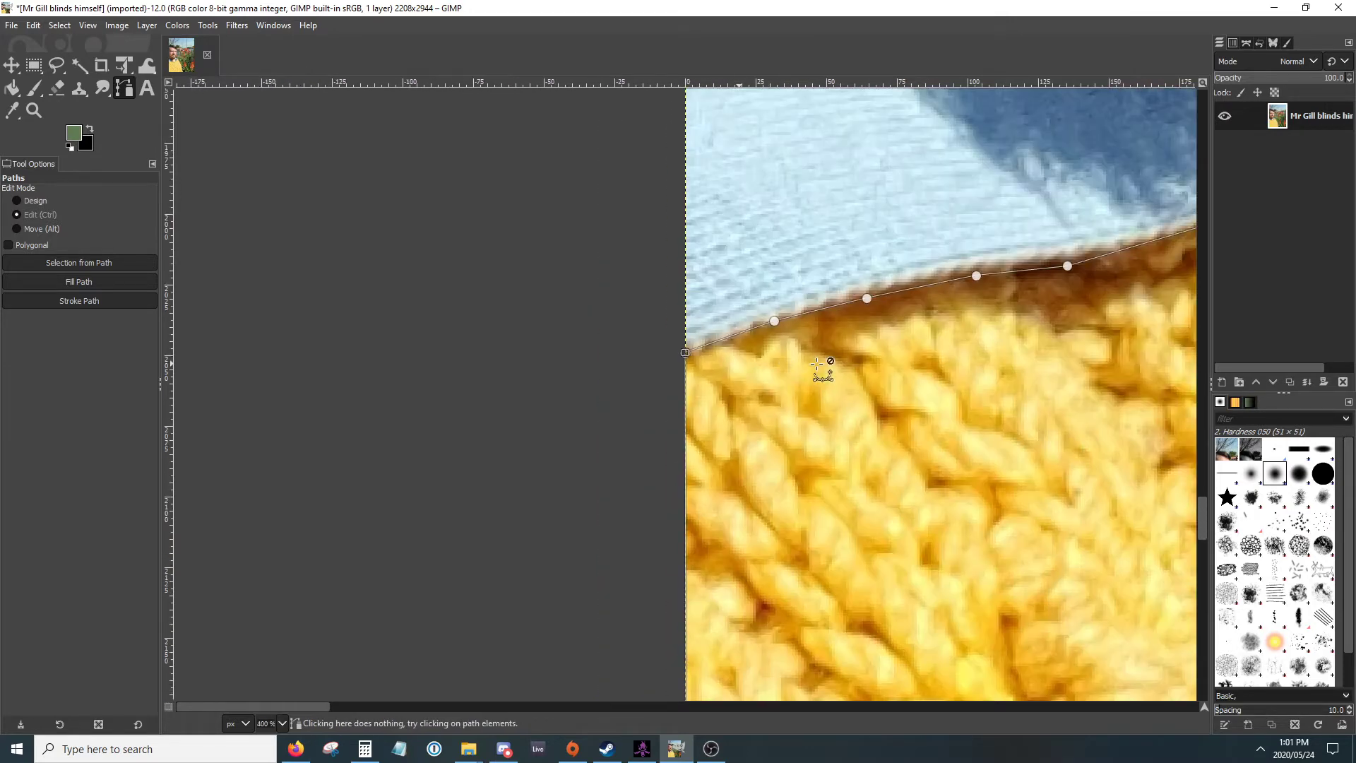
scroll(806, 350, up, 3)
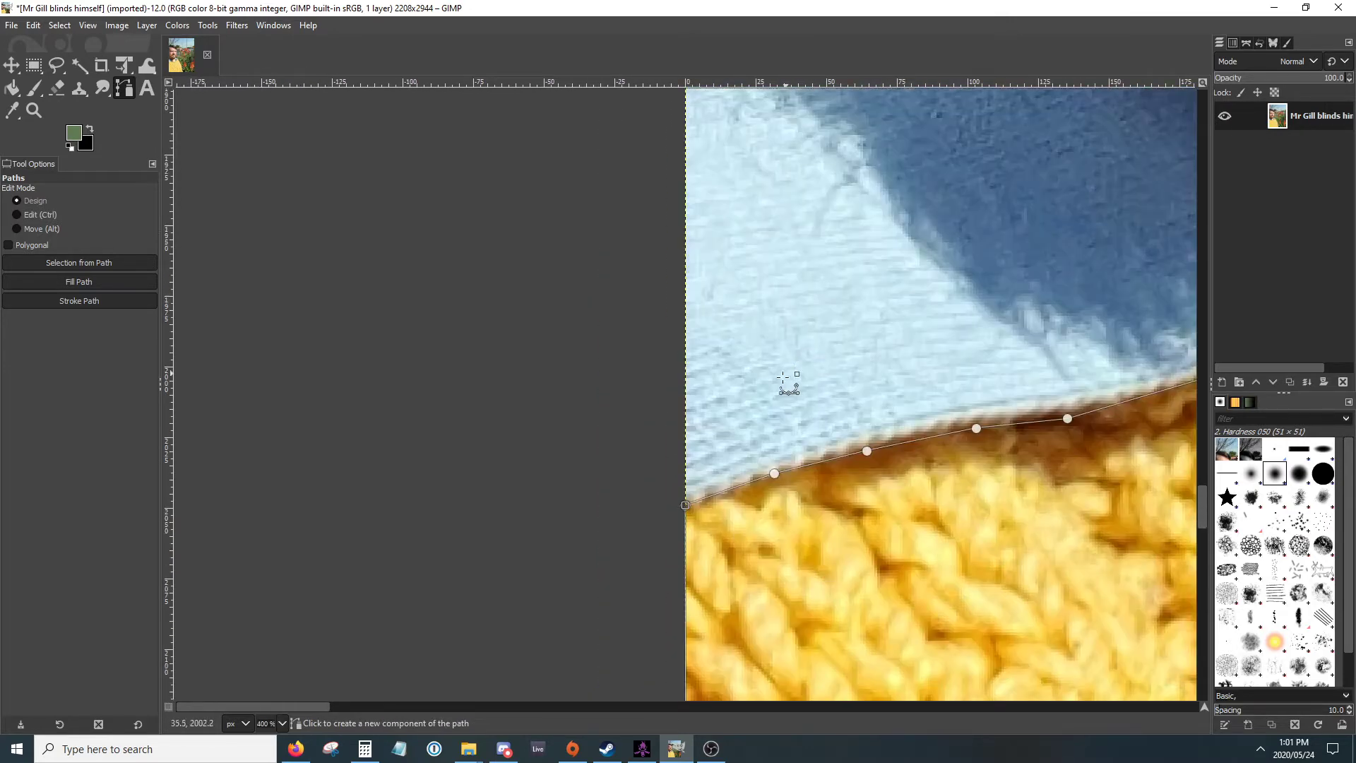
click(774, 473)
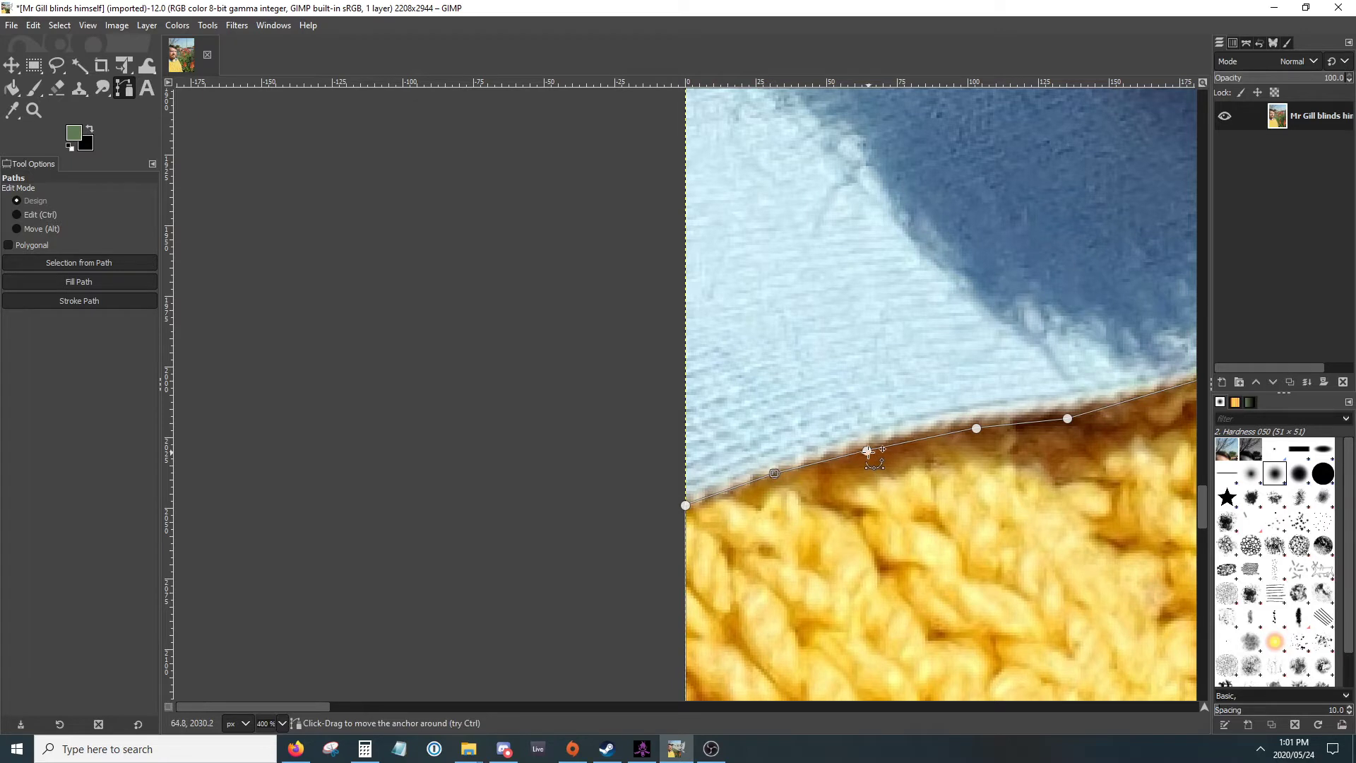
click(868, 450)
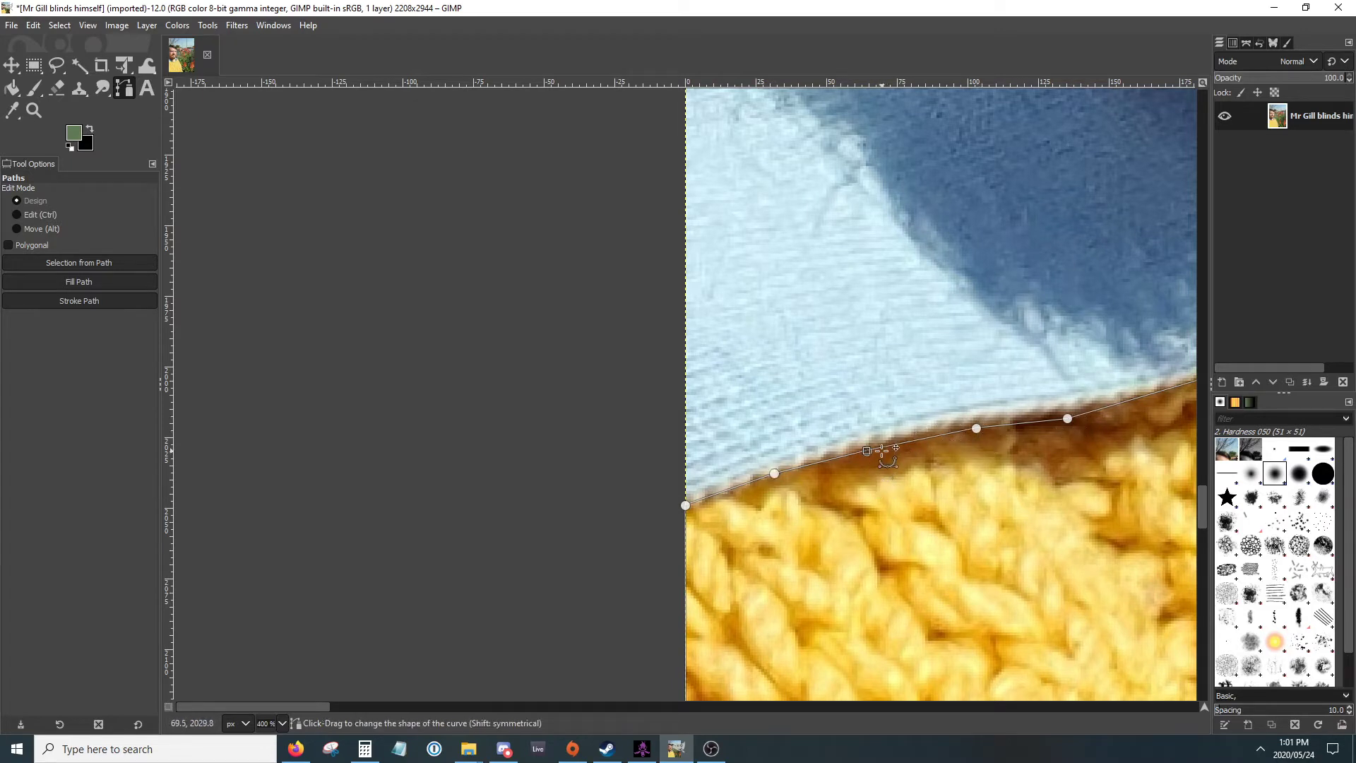
mouse_move(774, 473)
mouse_down()
mouse_move(769, 403)
mouse_move(784, 470)
mouse_up()
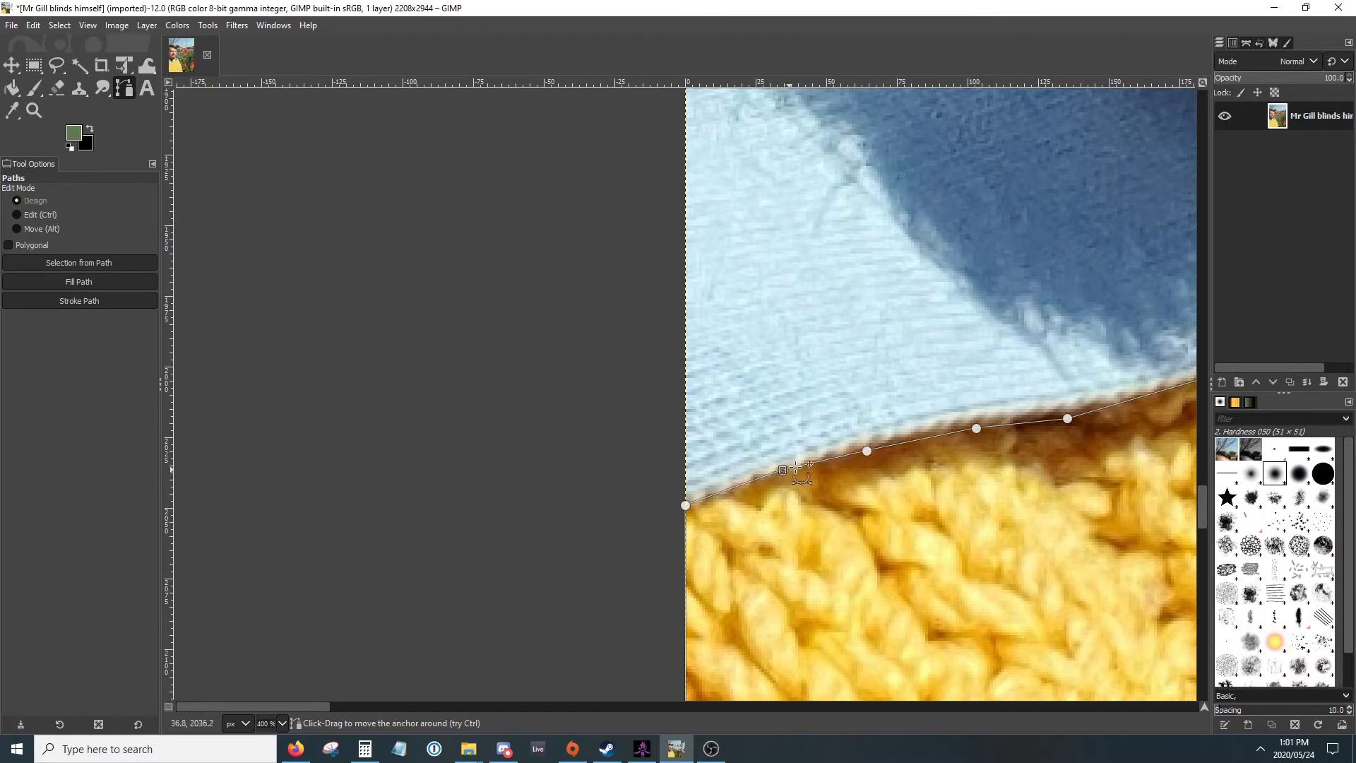
drag(867, 451, 874, 445)
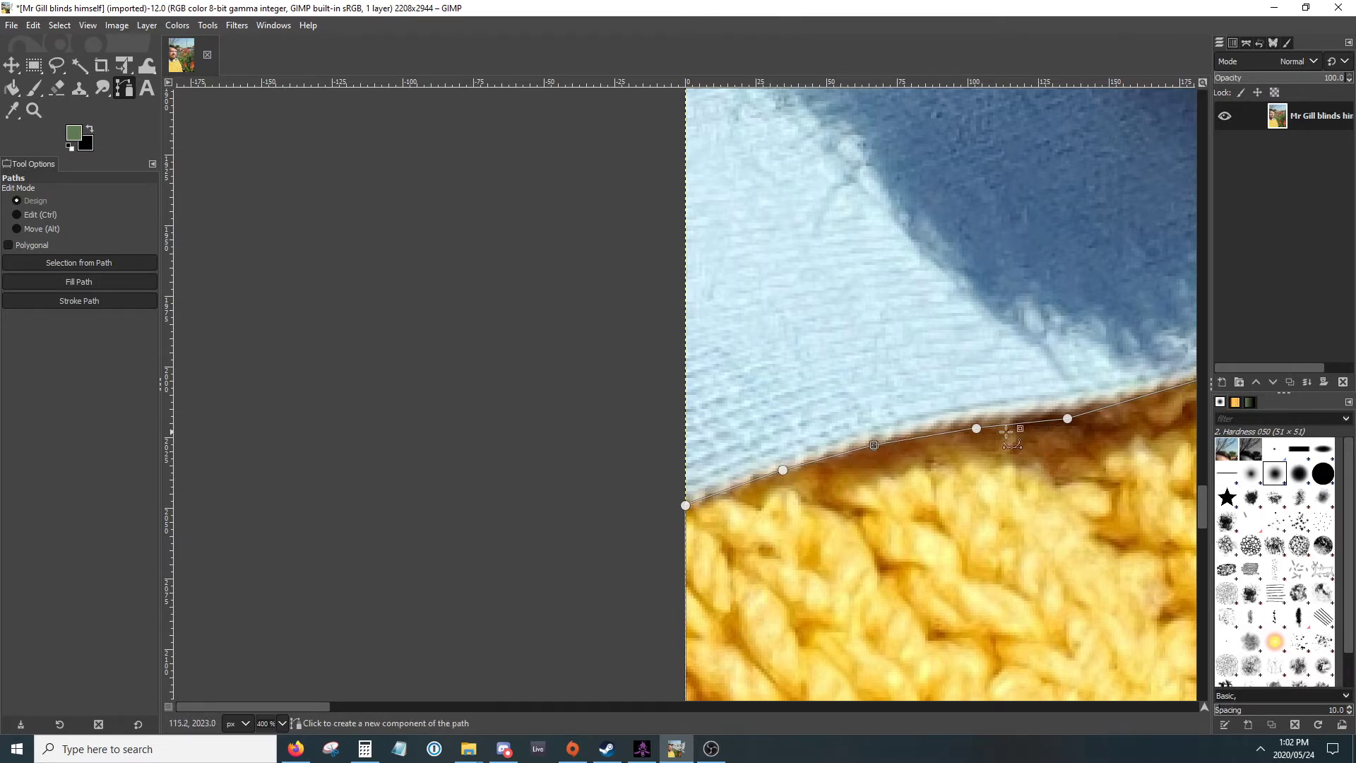
key(ctrl)
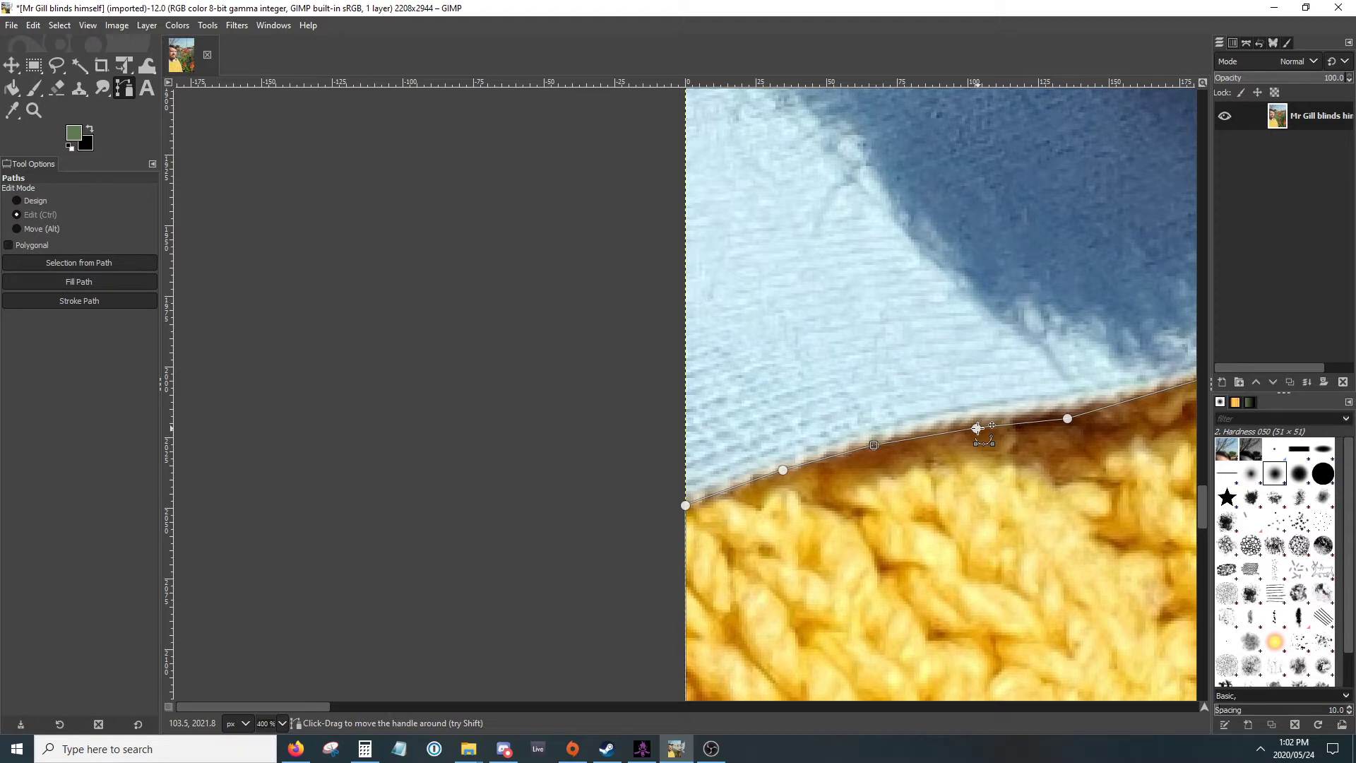
drag(977, 429, 1073, 411)
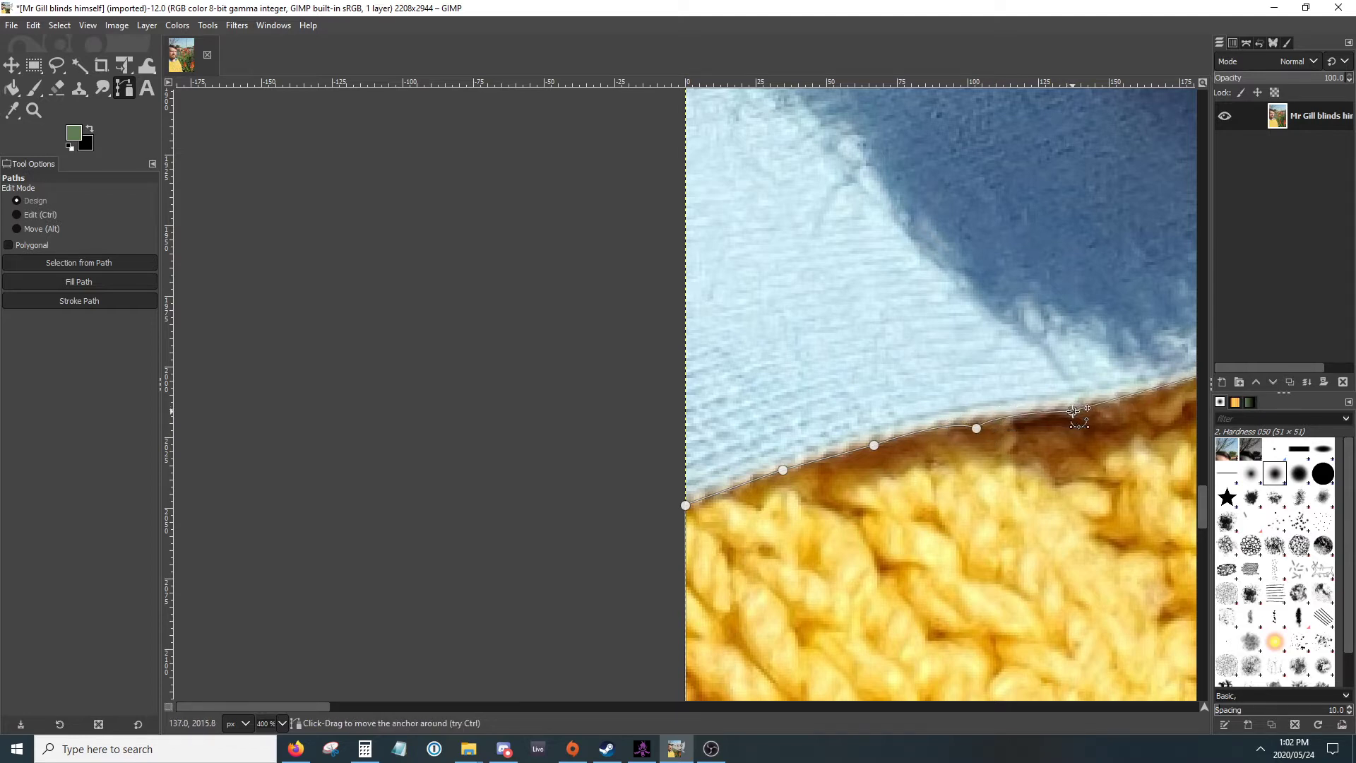
Step: Move the anchors at the light-blue collar's tip and the dark lining's lower corner onto the sweater's edge
drag(1118, 371, 655, 473)
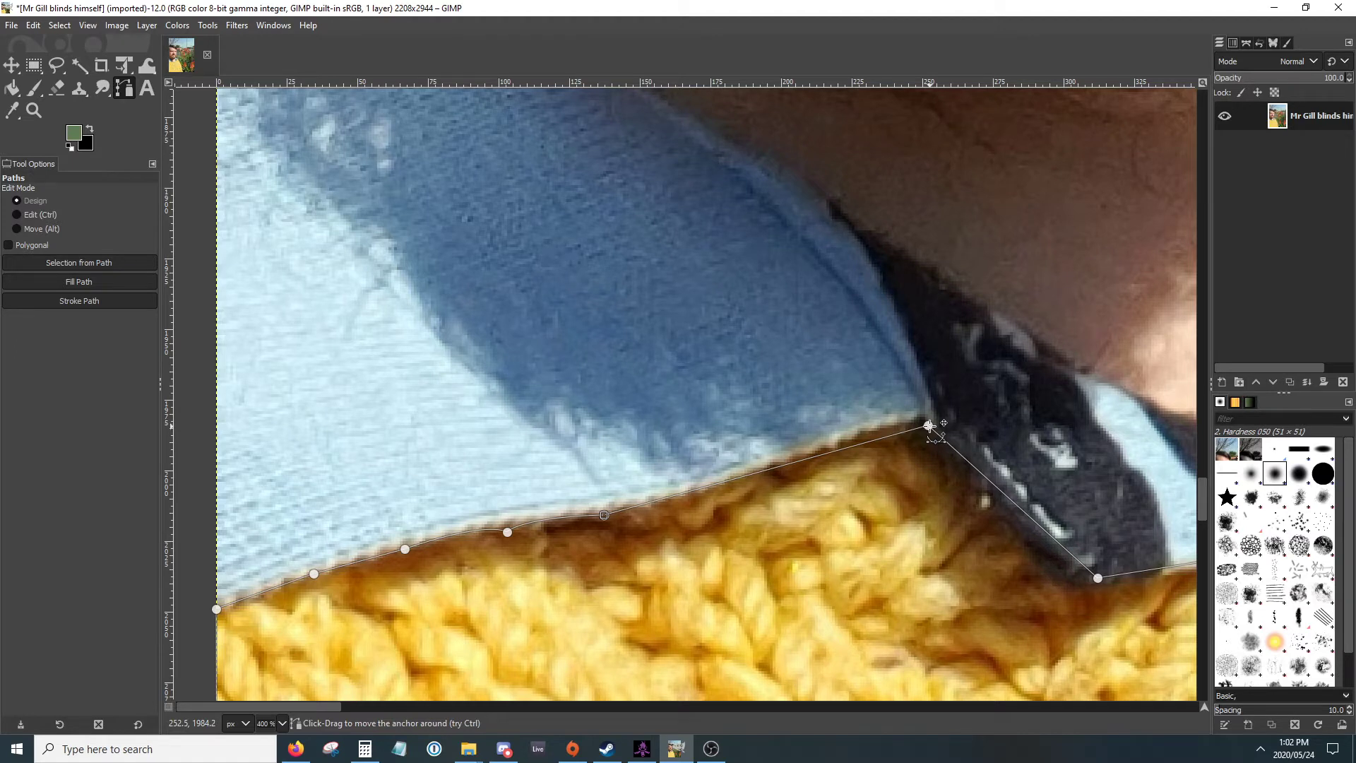
drag(928, 425, 923, 418)
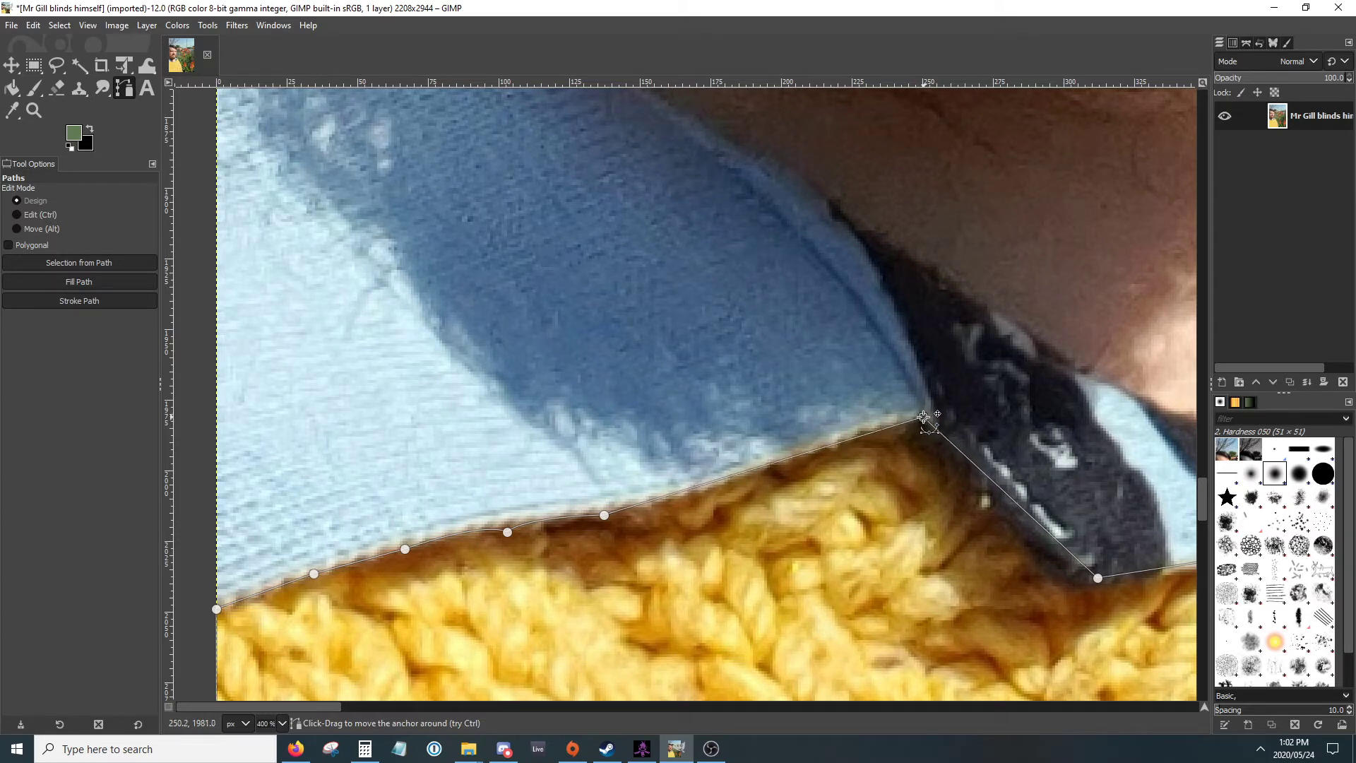
drag(1097, 576, 1064, 585)
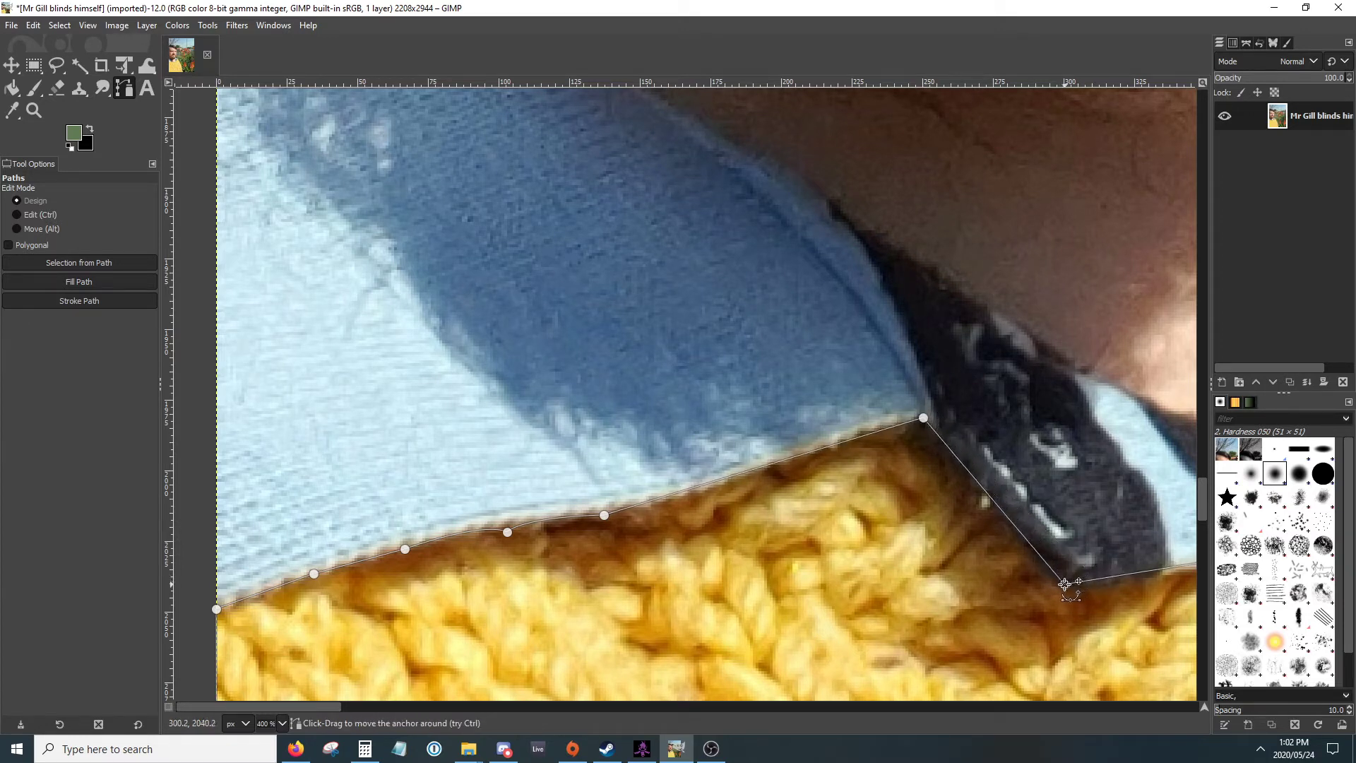
Step: Insert an anchor midway along the segment leading to the light-blue collar's tip and bend its handles to follow the seam
key(ctrl)
ctrl+click(751, 471)
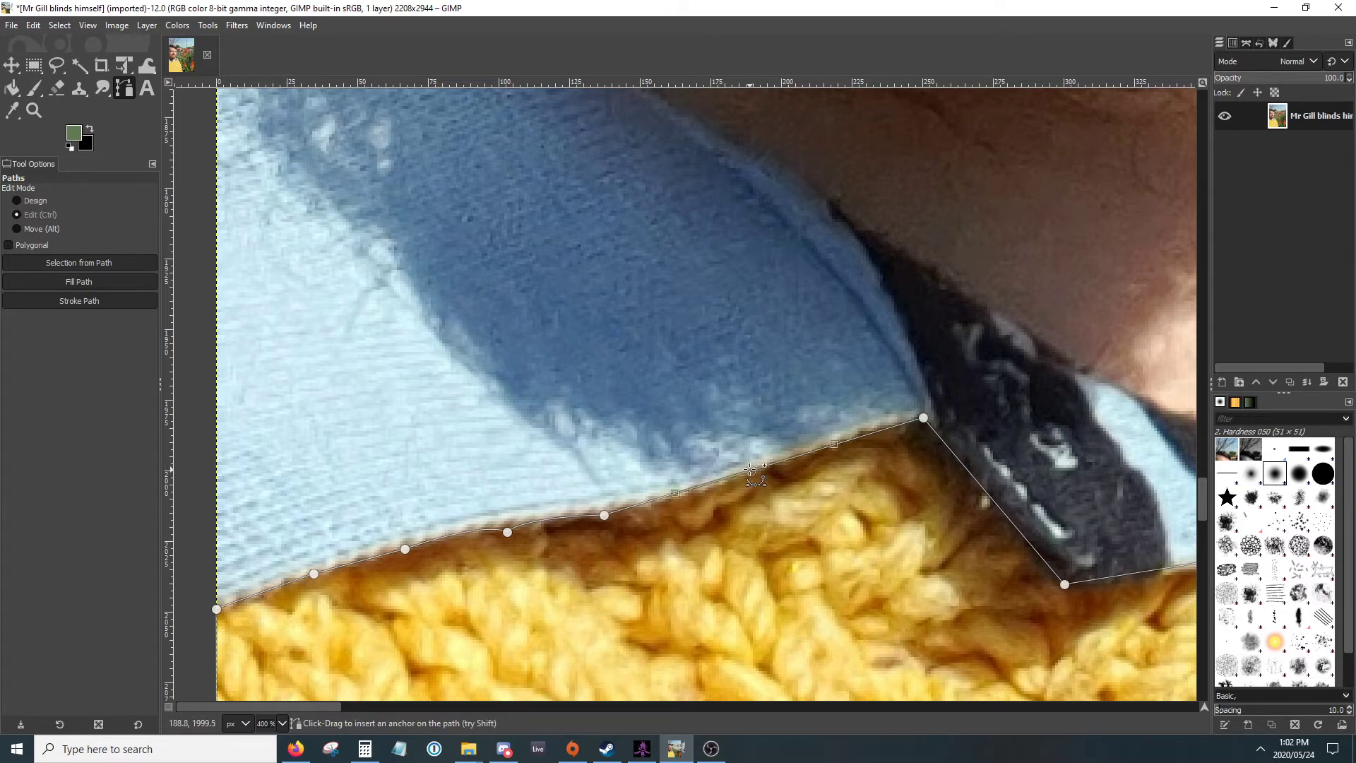
drag(753, 474, 754, 476)
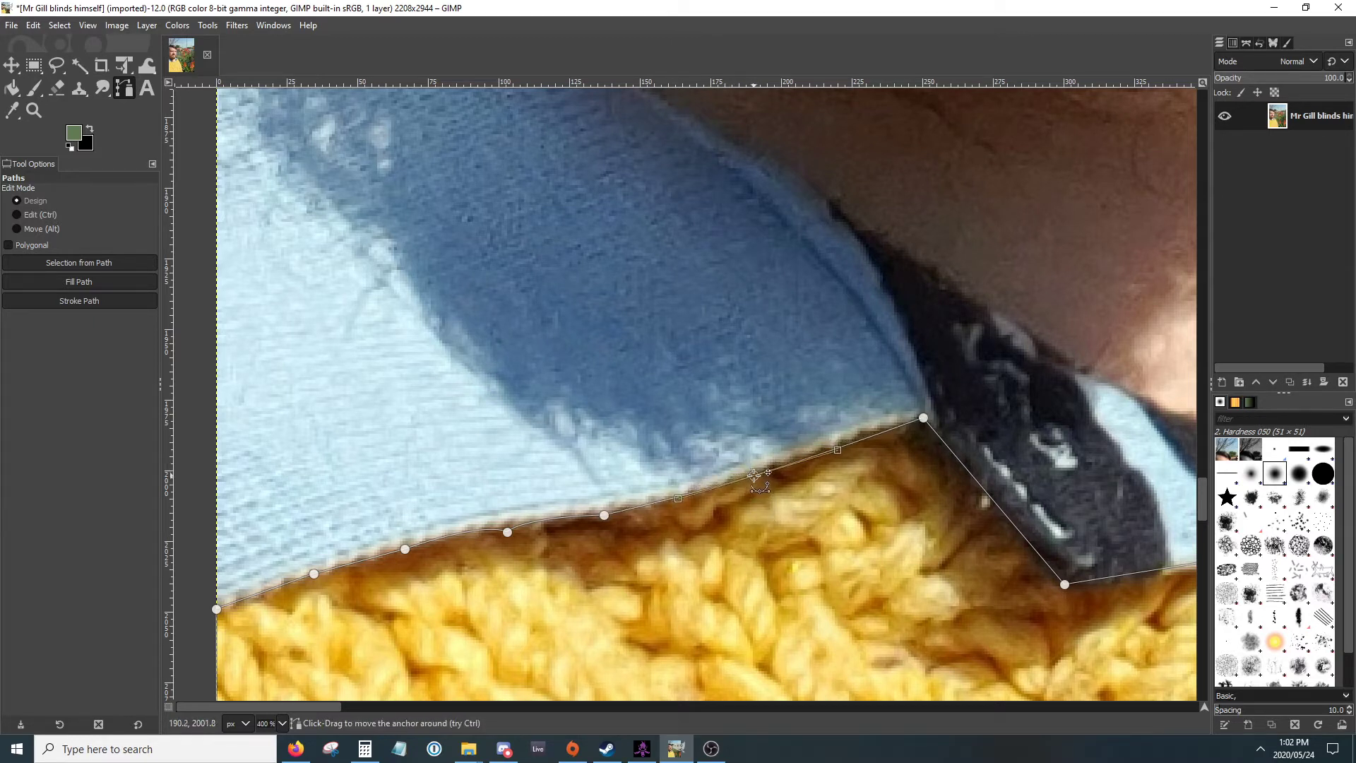
drag(837, 450, 833, 440)
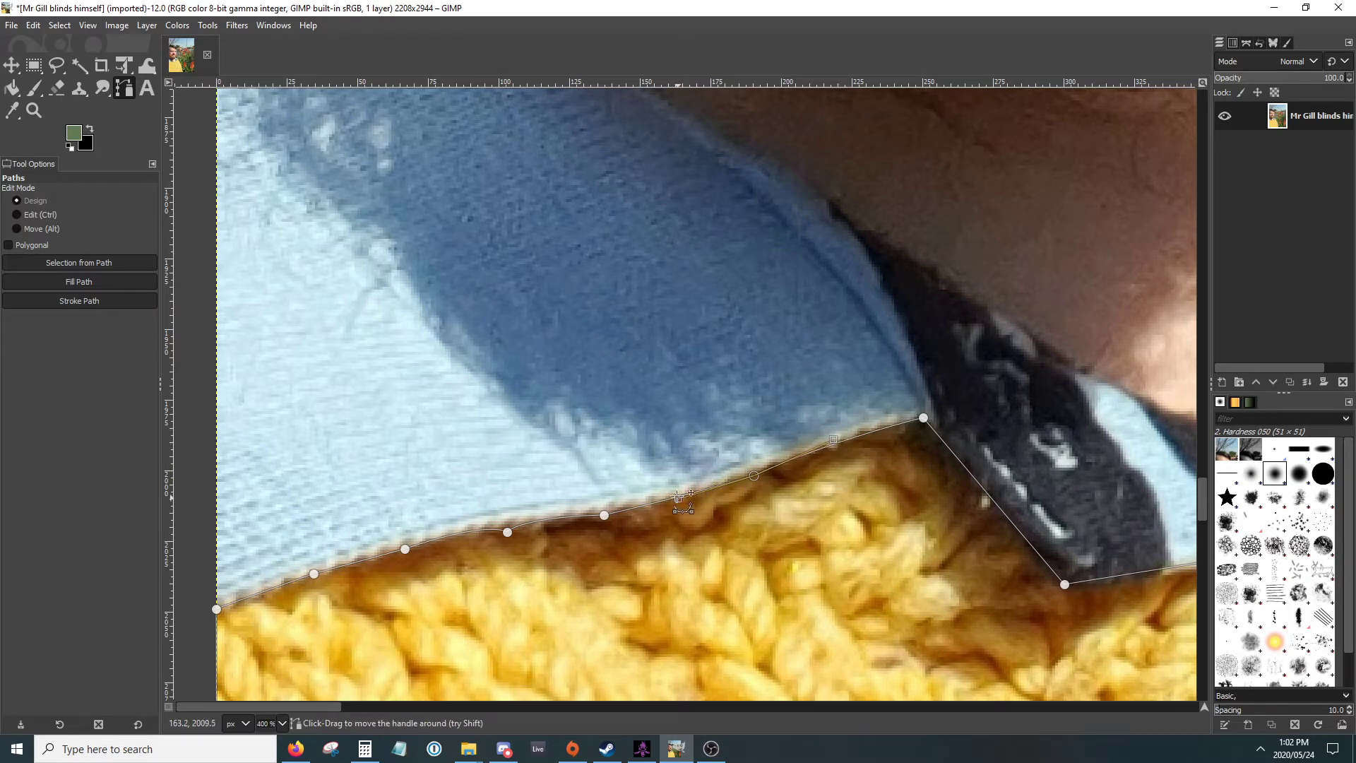
drag(677, 498, 673, 490)
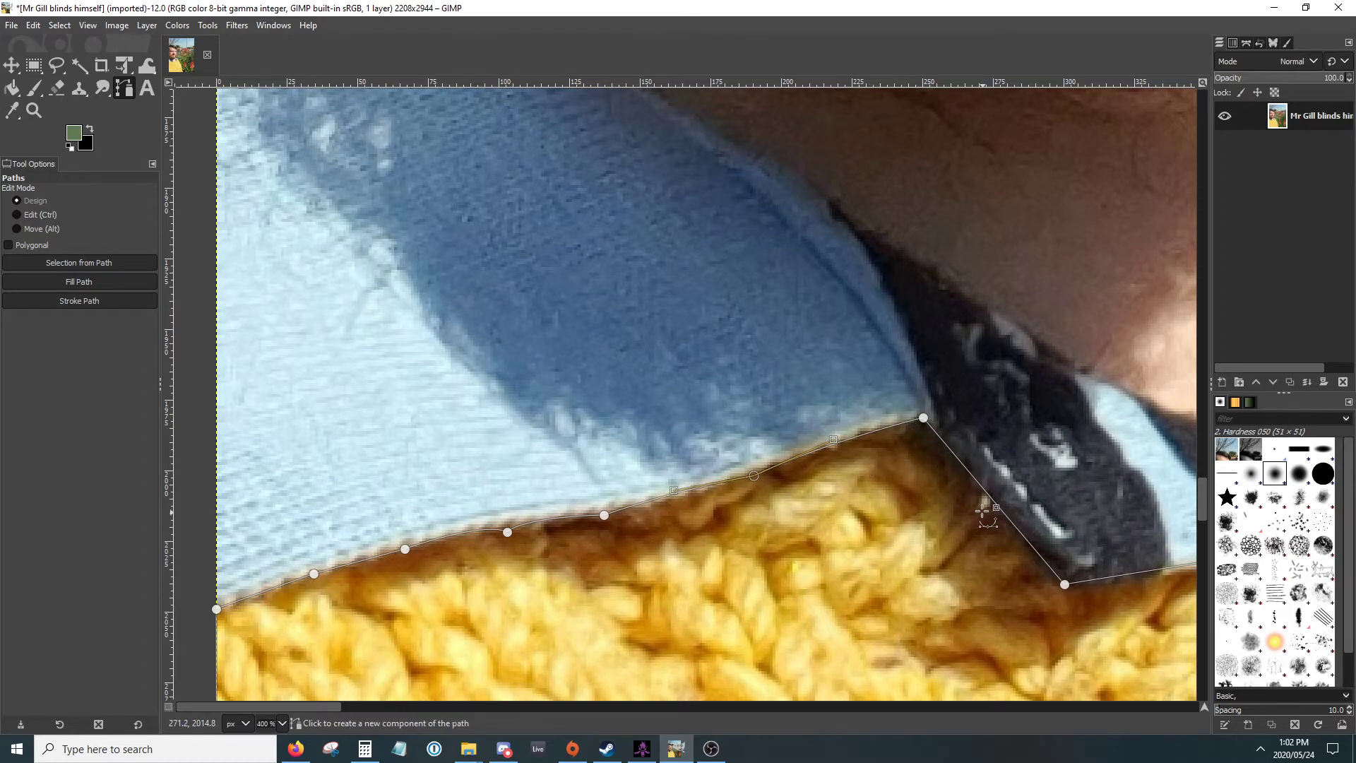
Step: Insert an anchor midway along the dark lining's lower edge and bend its handles so the path follows the sweater
drag(1088, 545, 568, 458)
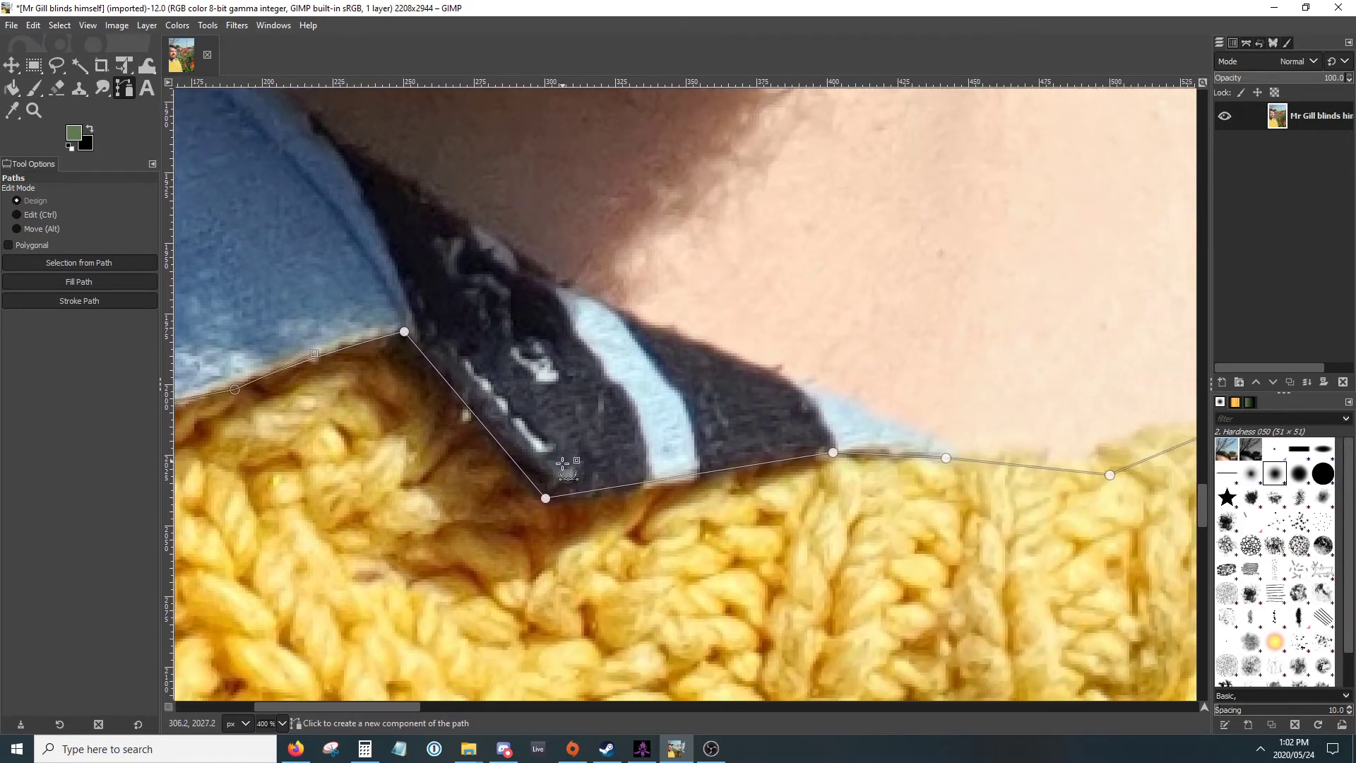
click(834, 453)
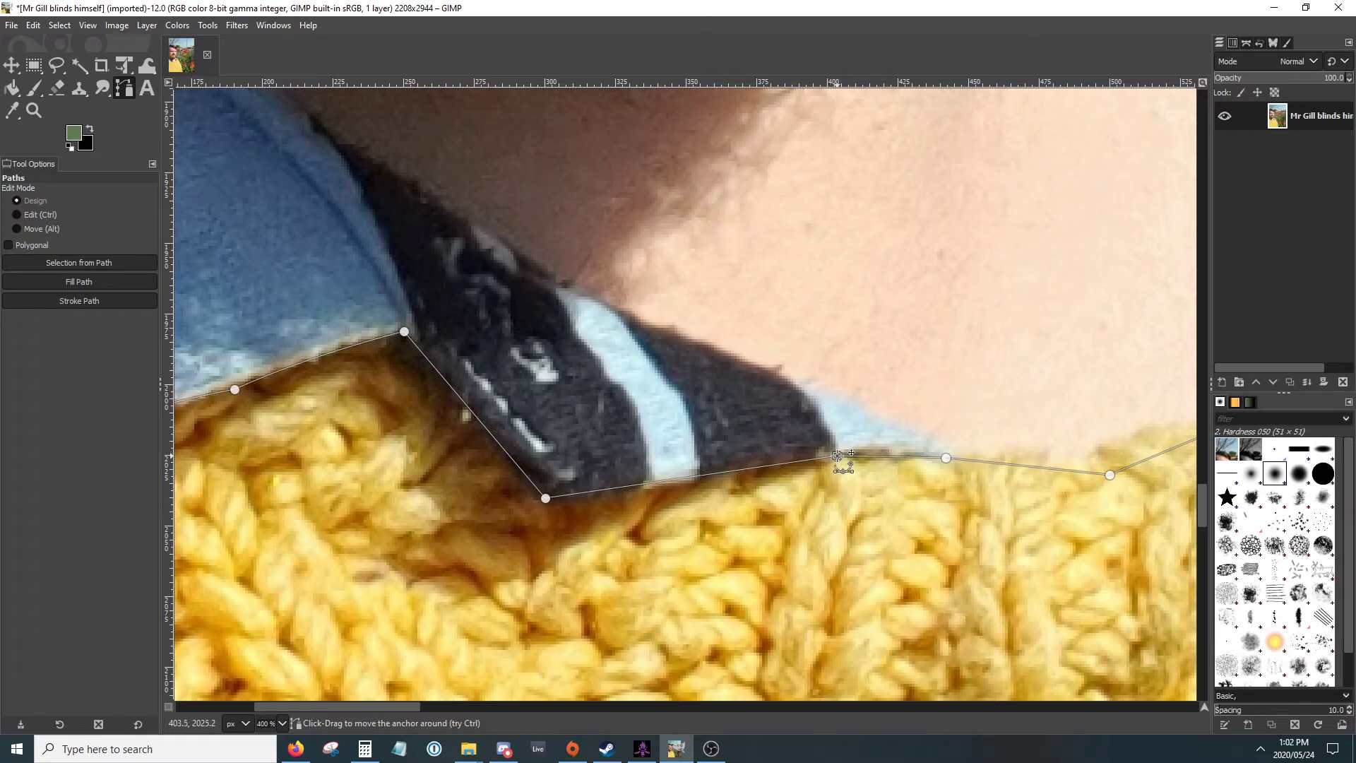
ctrl+click(689, 477)
drag(690, 478, 617, 488)
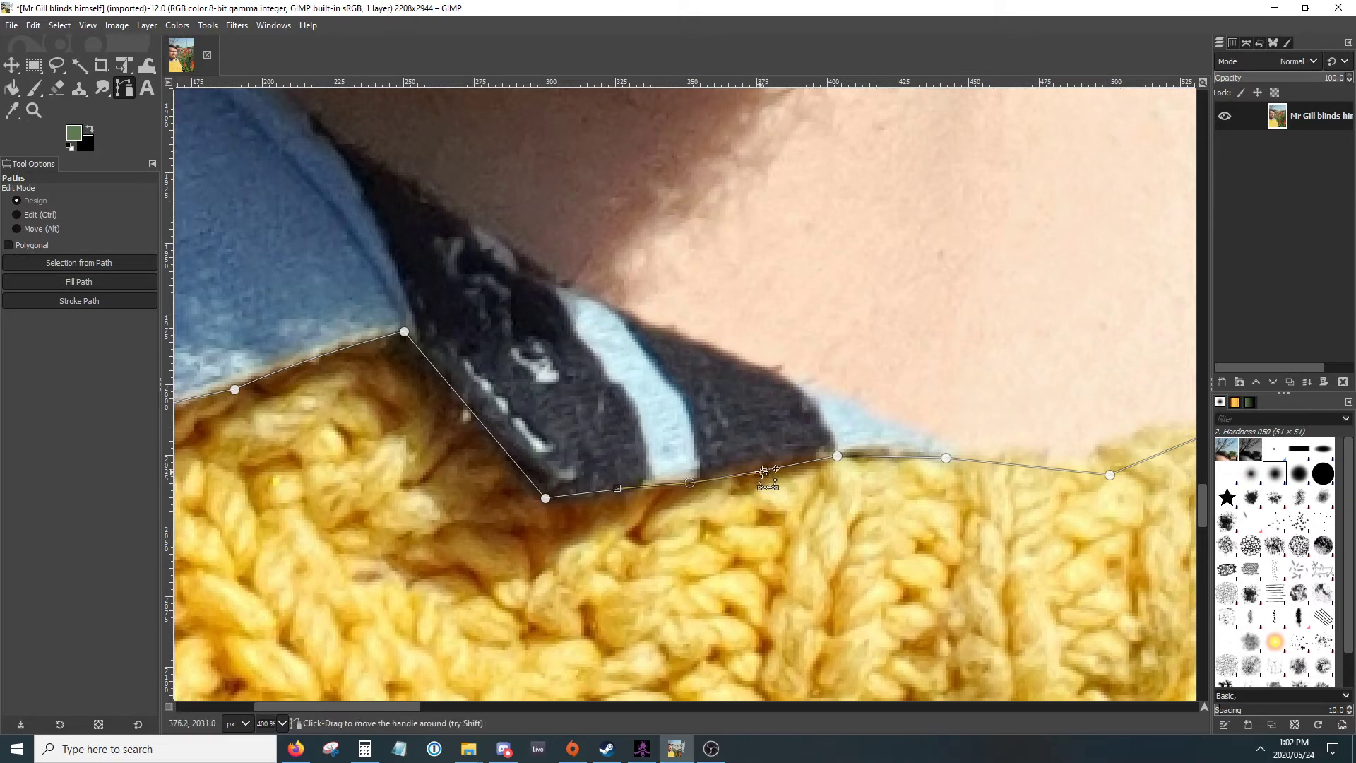
mouse_move(764, 471)
mouse_down()
mouse_move(749, 452)
mouse_move(764, 447)
mouse_up()
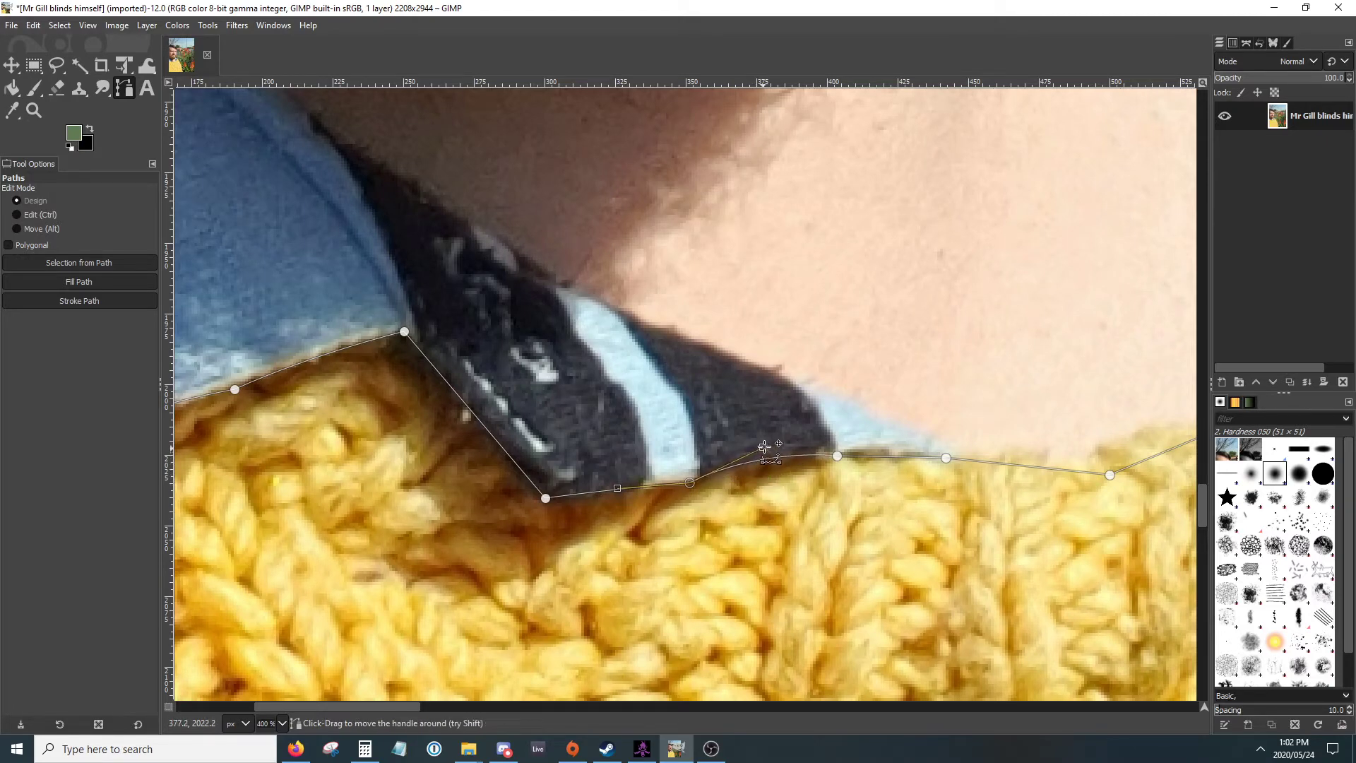
Step: Move the anchors below the bare neck onto the sweater's edge and insert a curved anchor between them
drag(917, 476, 560, 487)
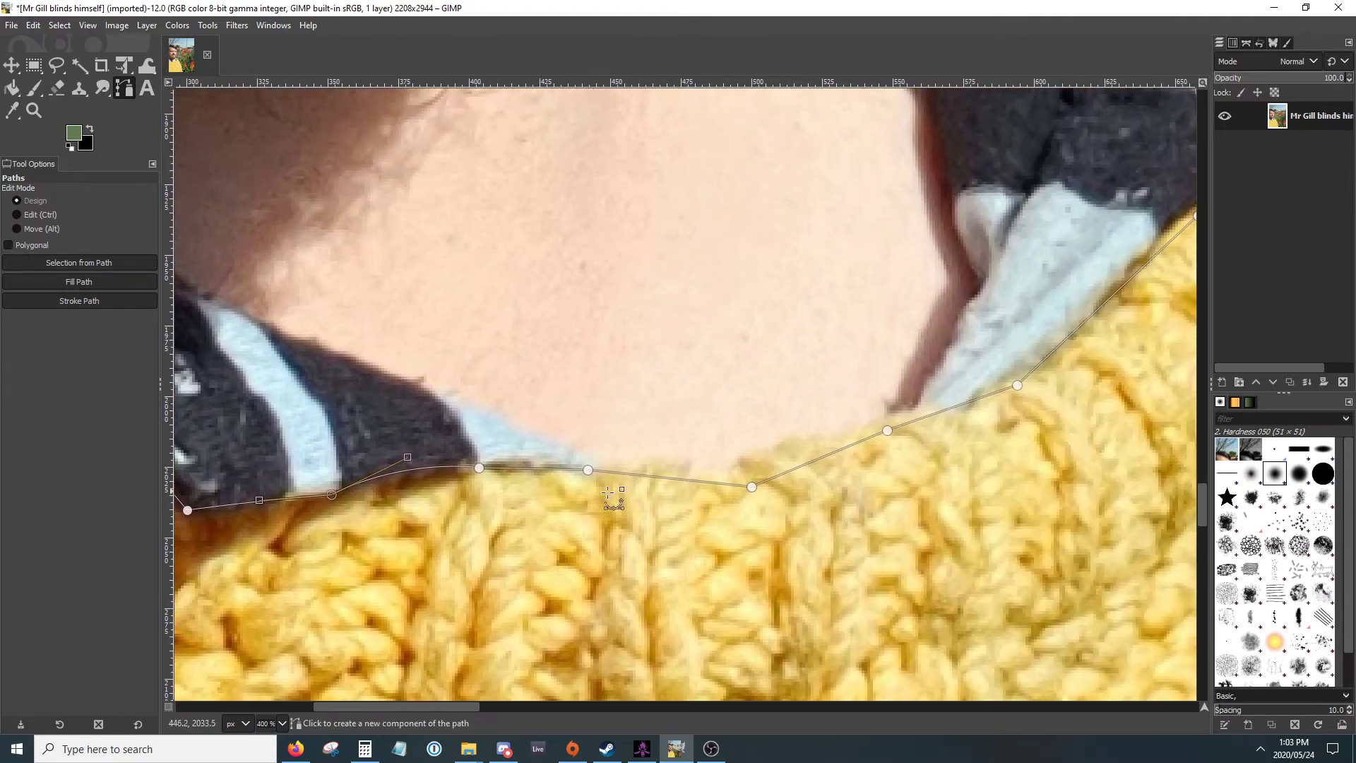
drag(752, 487, 727, 472)
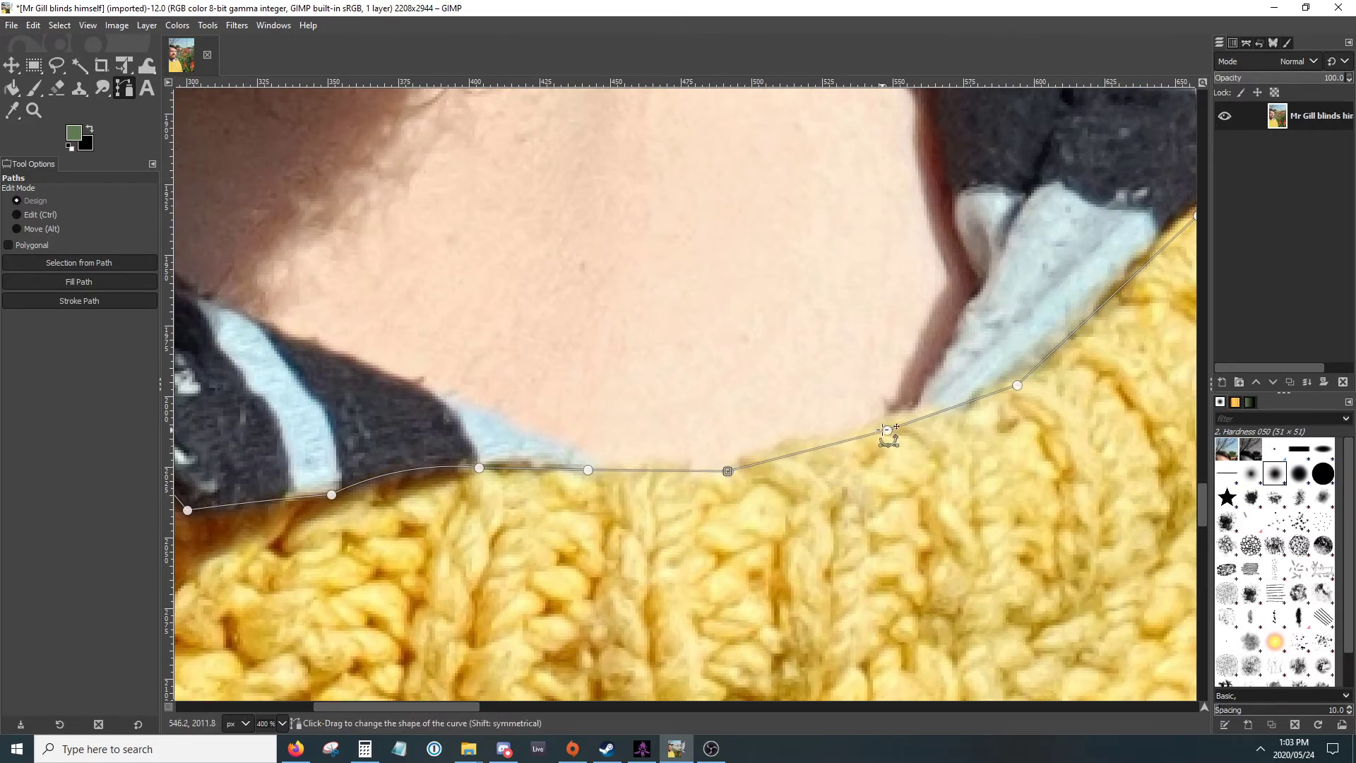
drag(887, 430, 880, 419)
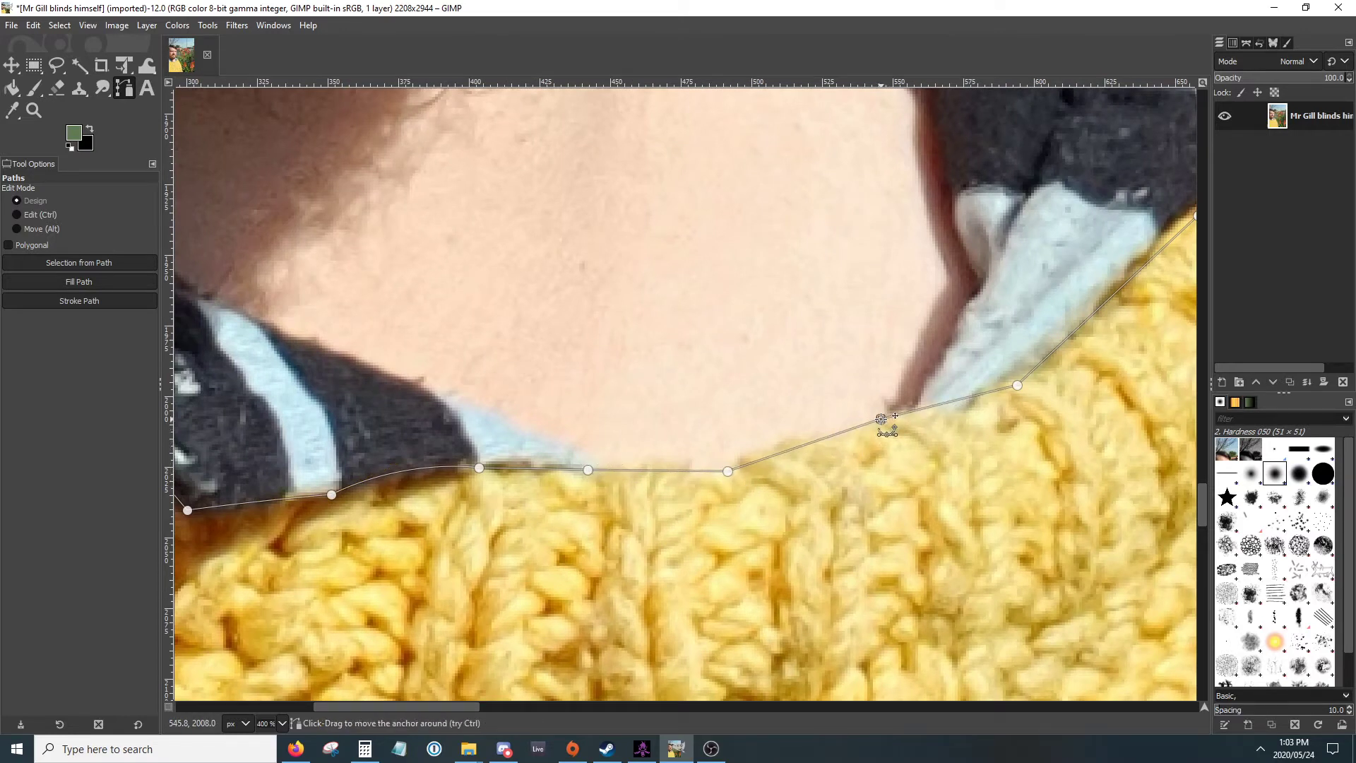
ctrl+click(788, 446)
drag(789, 446, 861, 435)
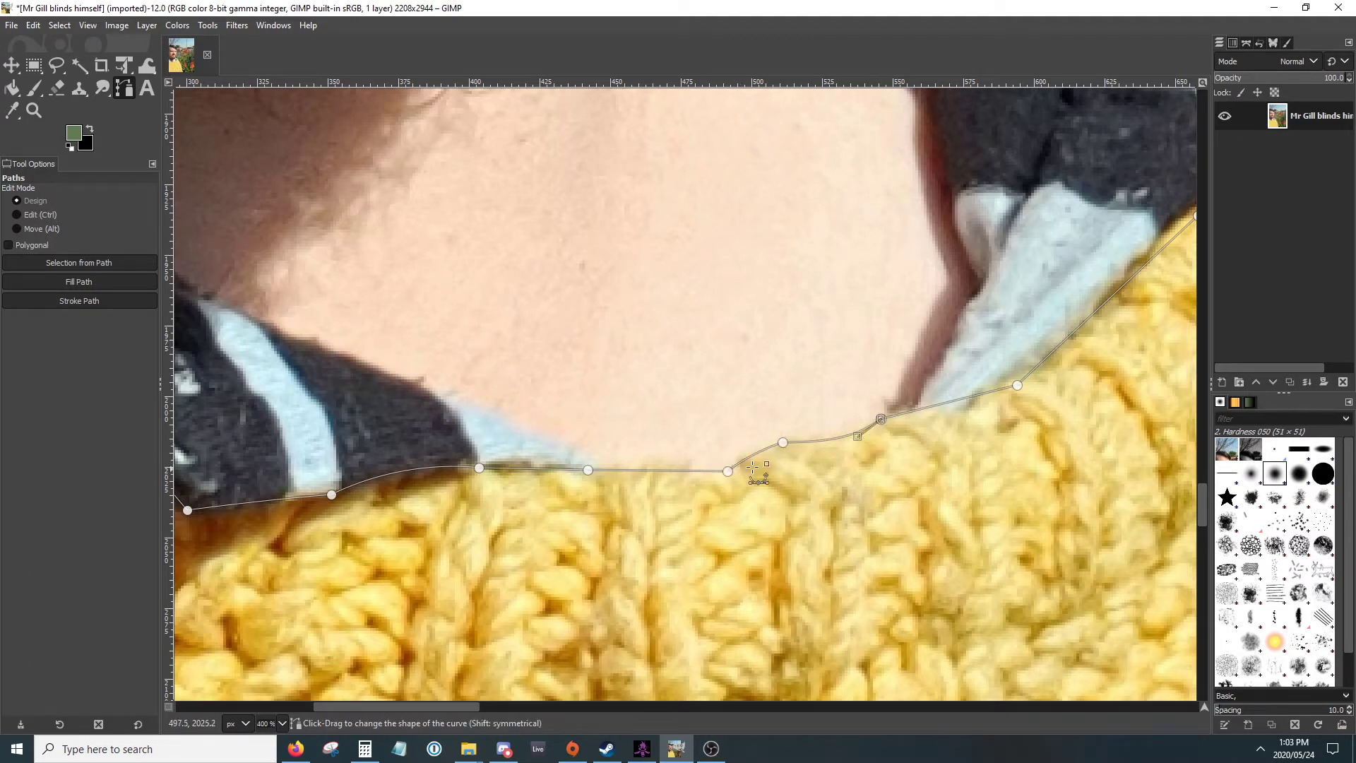
Step: Insert an anchor under the far collar's light-blue stripe and adjust the neighbouring anchors and handles to follow the collar's lower edge
scroll(754, 468, right, 5)
scroll(753, 468, up, 2)
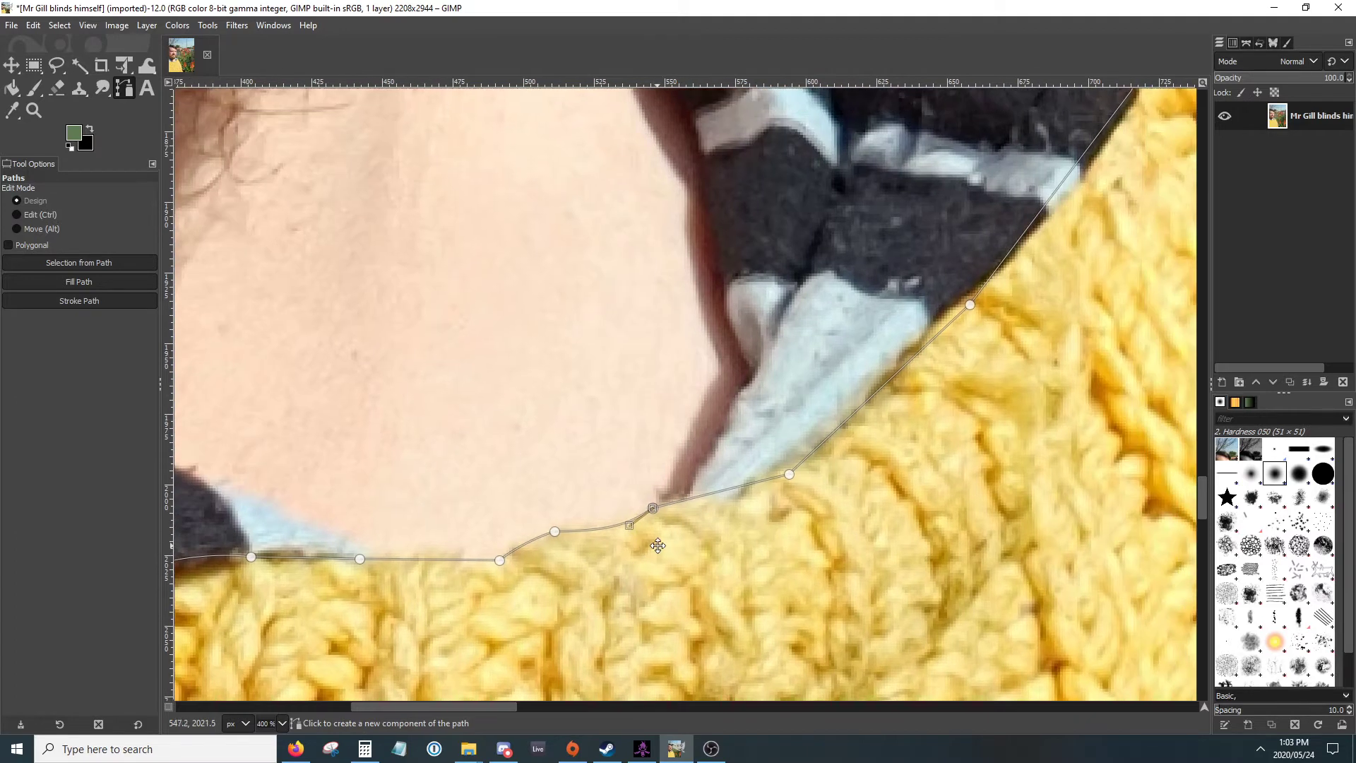
ctrl+click(736, 487)
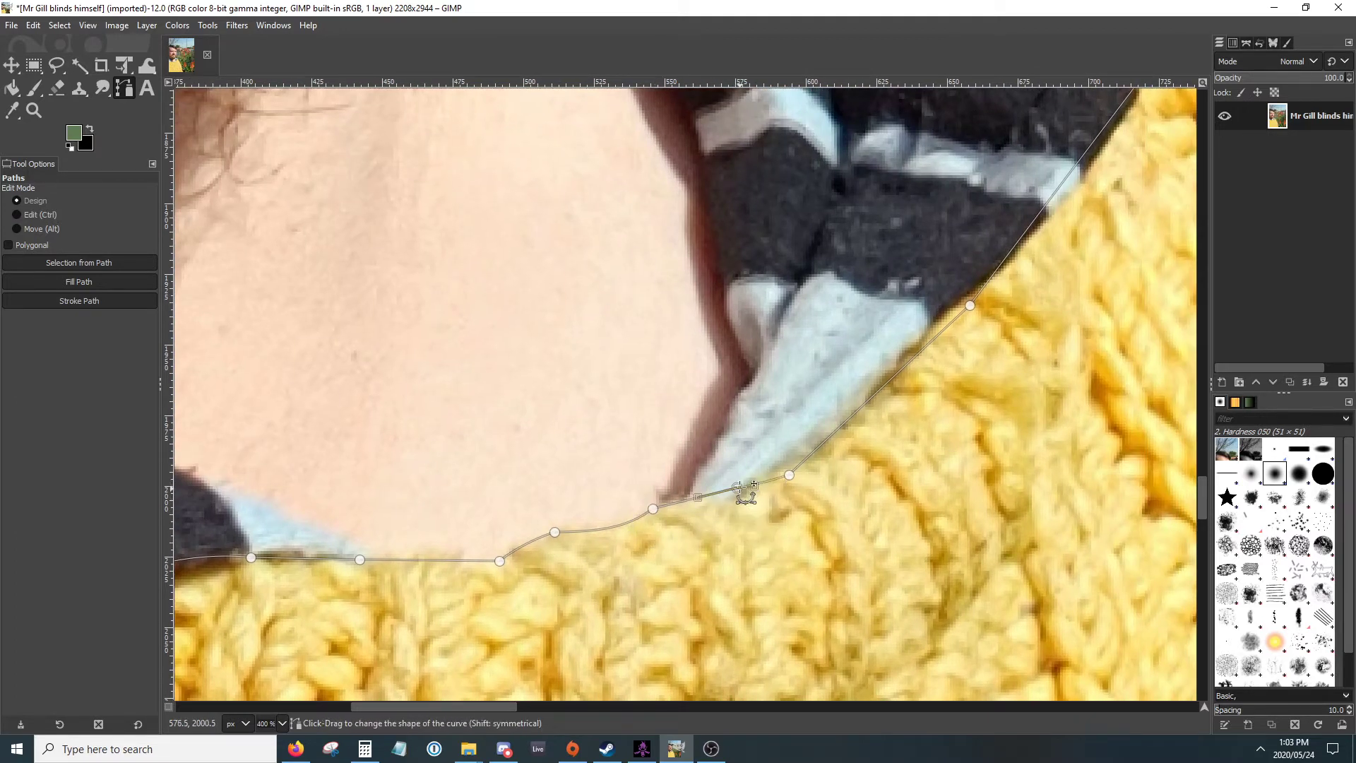
drag(739, 487, 825, 438)
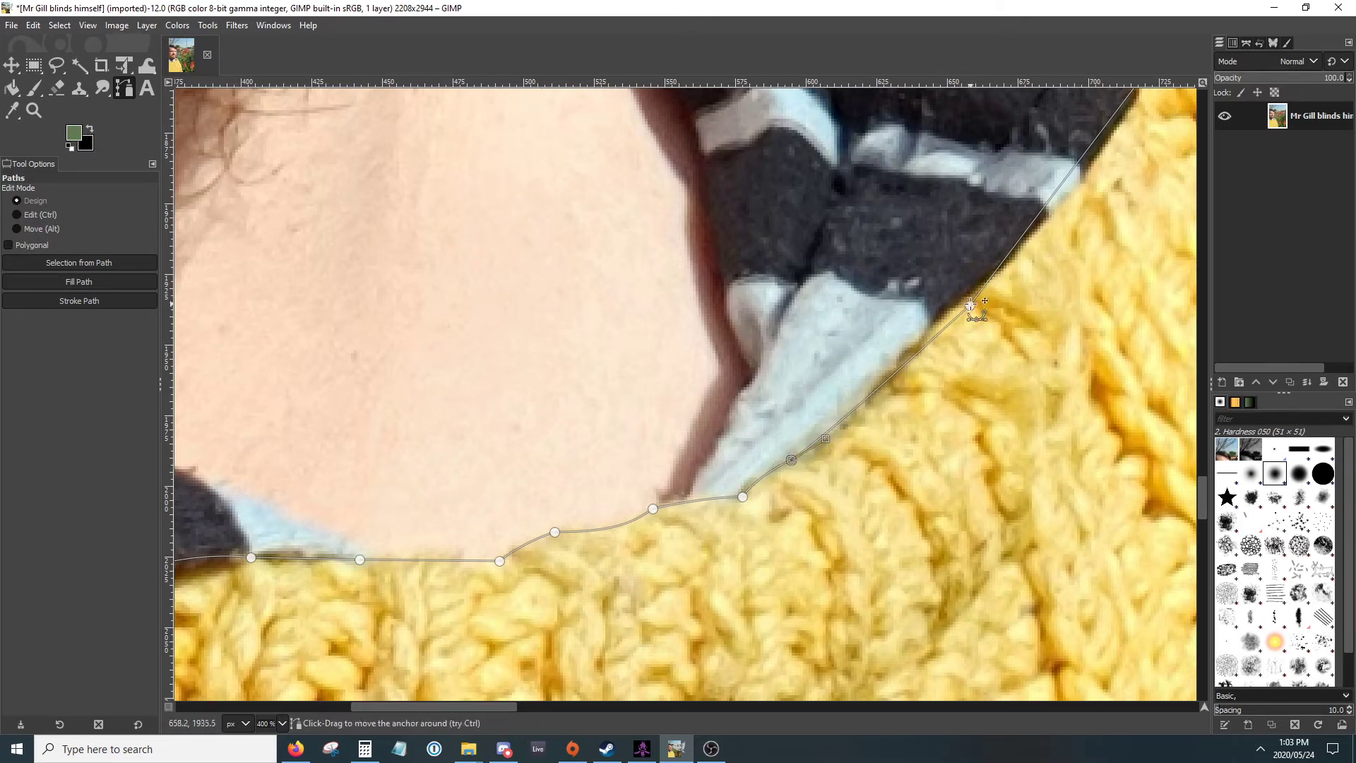
drag(971, 304, 899, 366)
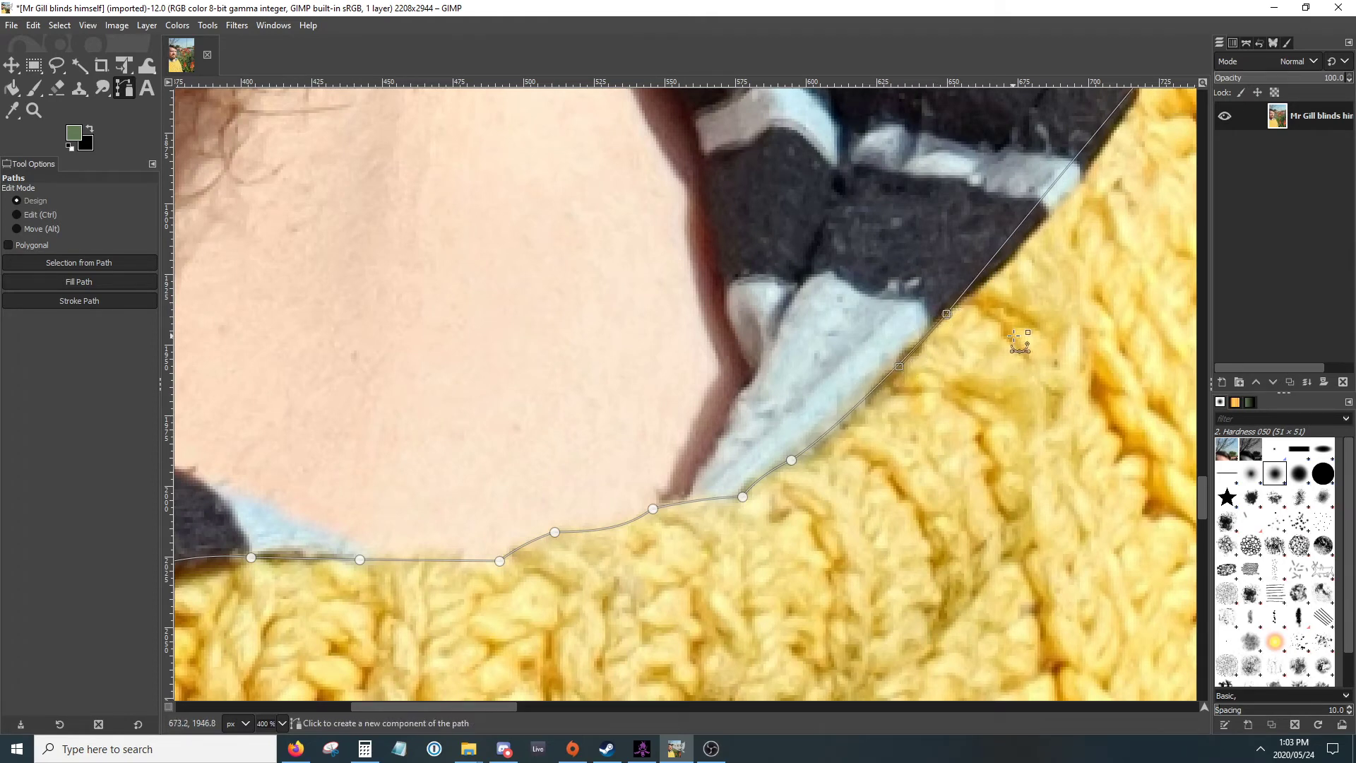
Step: Fit the path around the far collar's dark tip by moving its corner anchors and curving the segments beside them
drag(1098, 209, 876, 386)
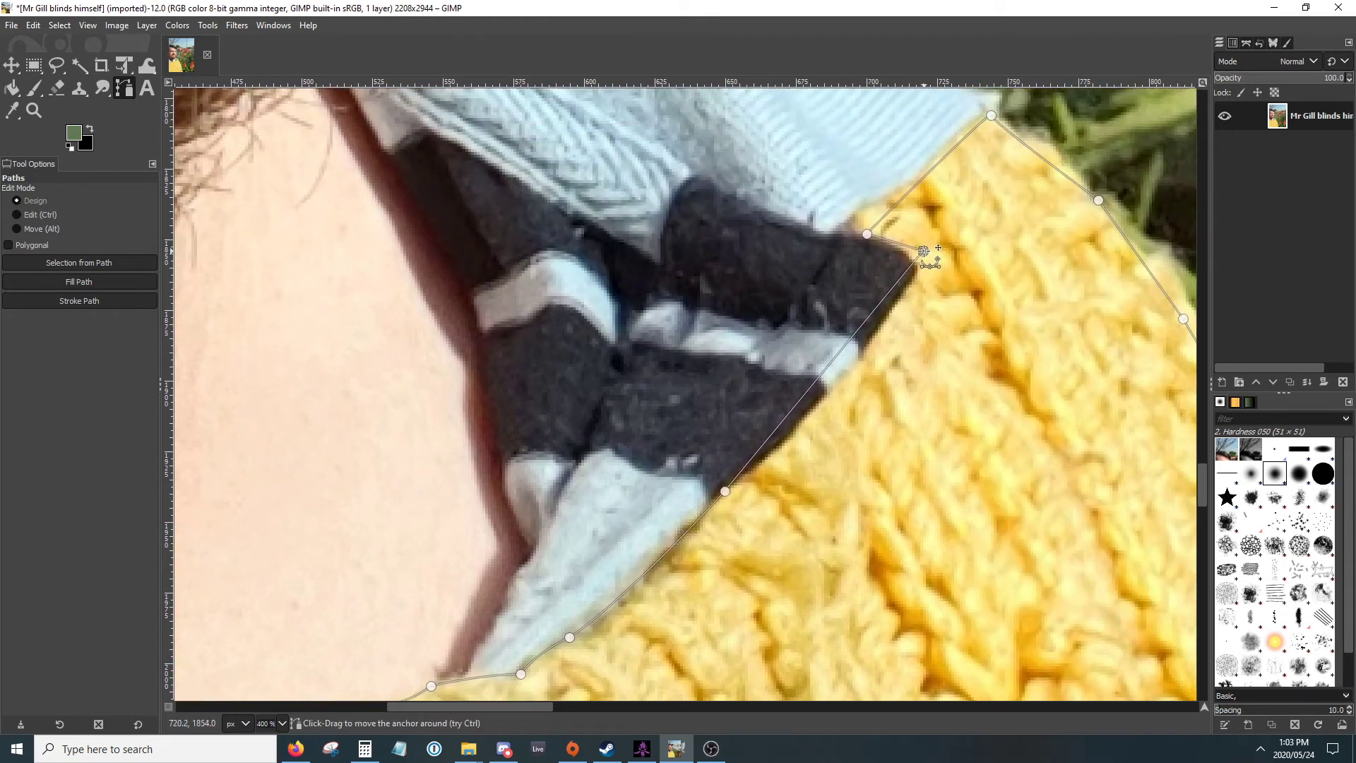
drag(924, 252, 922, 277)
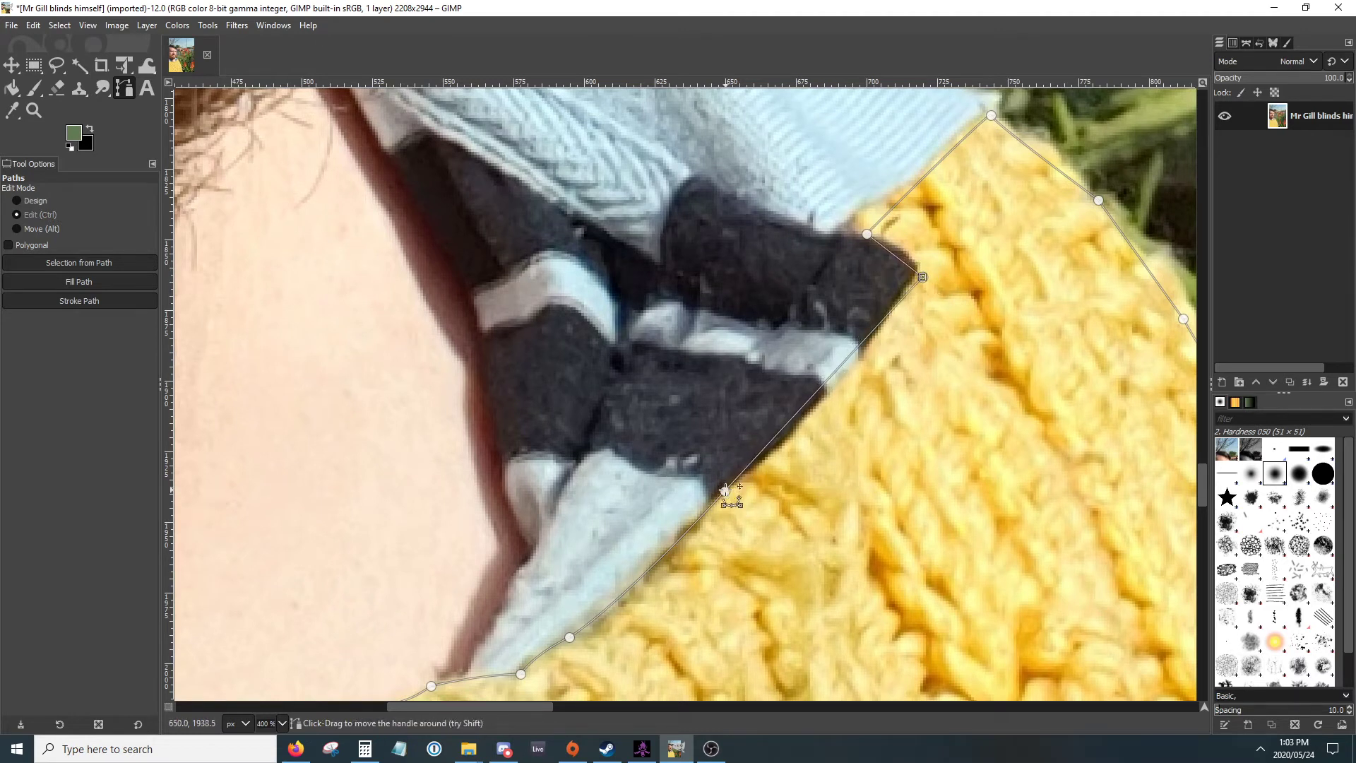
drag(726, 490, 793, 460)
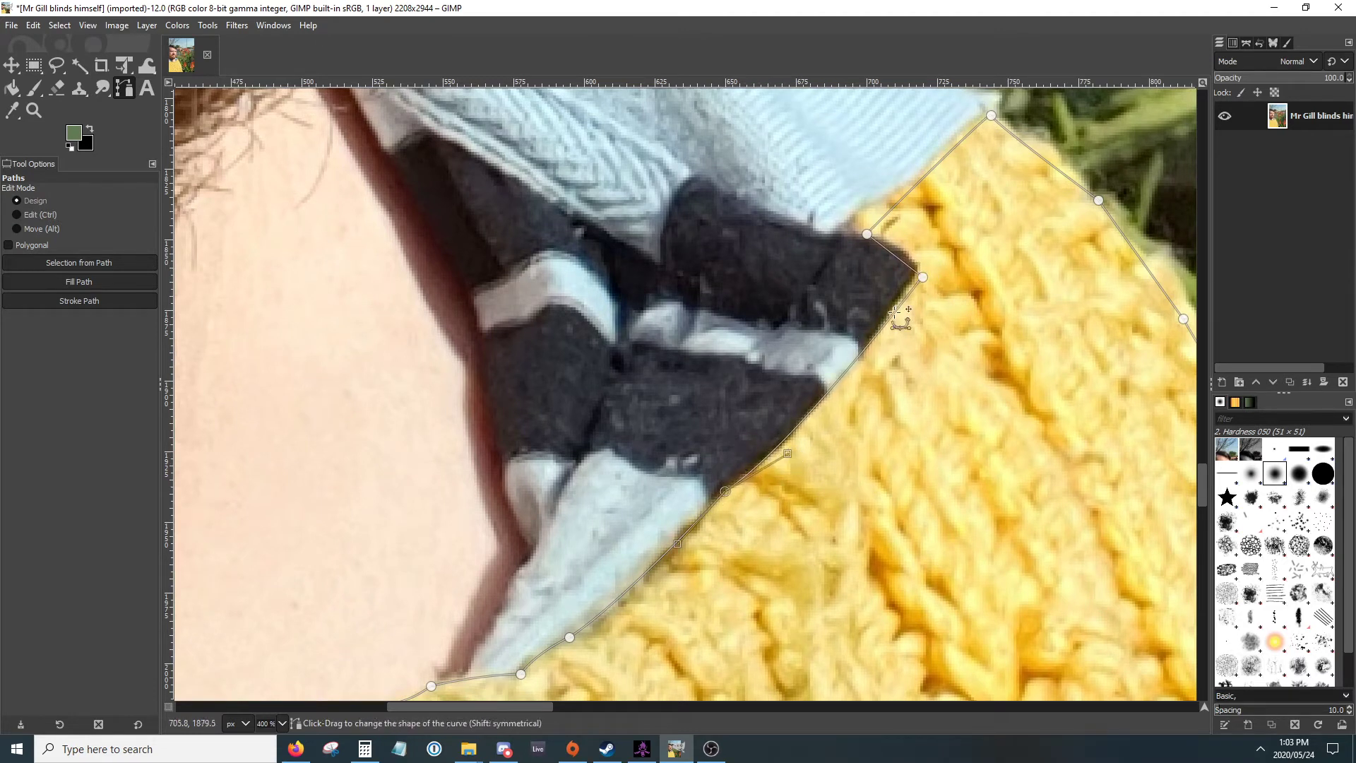
drag(925, 280, 908, 305)
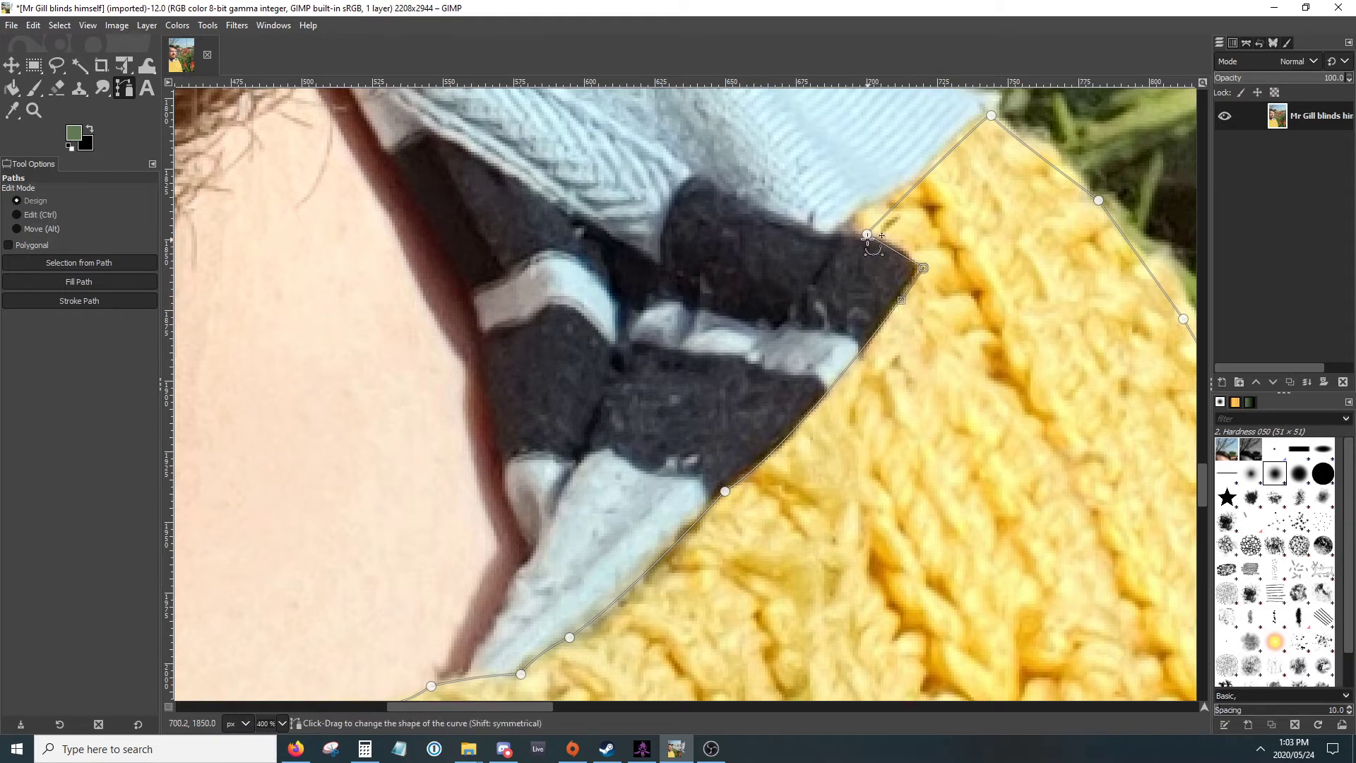
drag(867, 234, 839, 230)
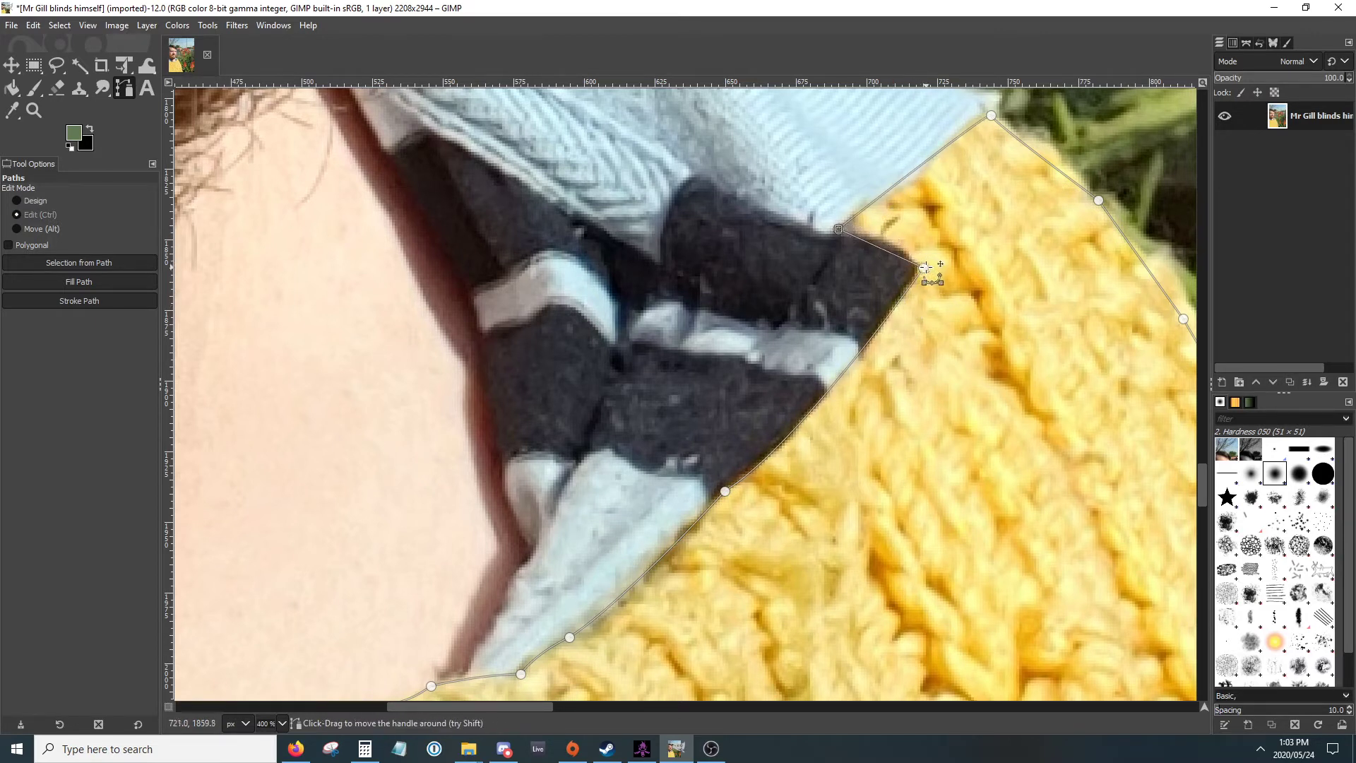
drag(925, 268, 907, 242)
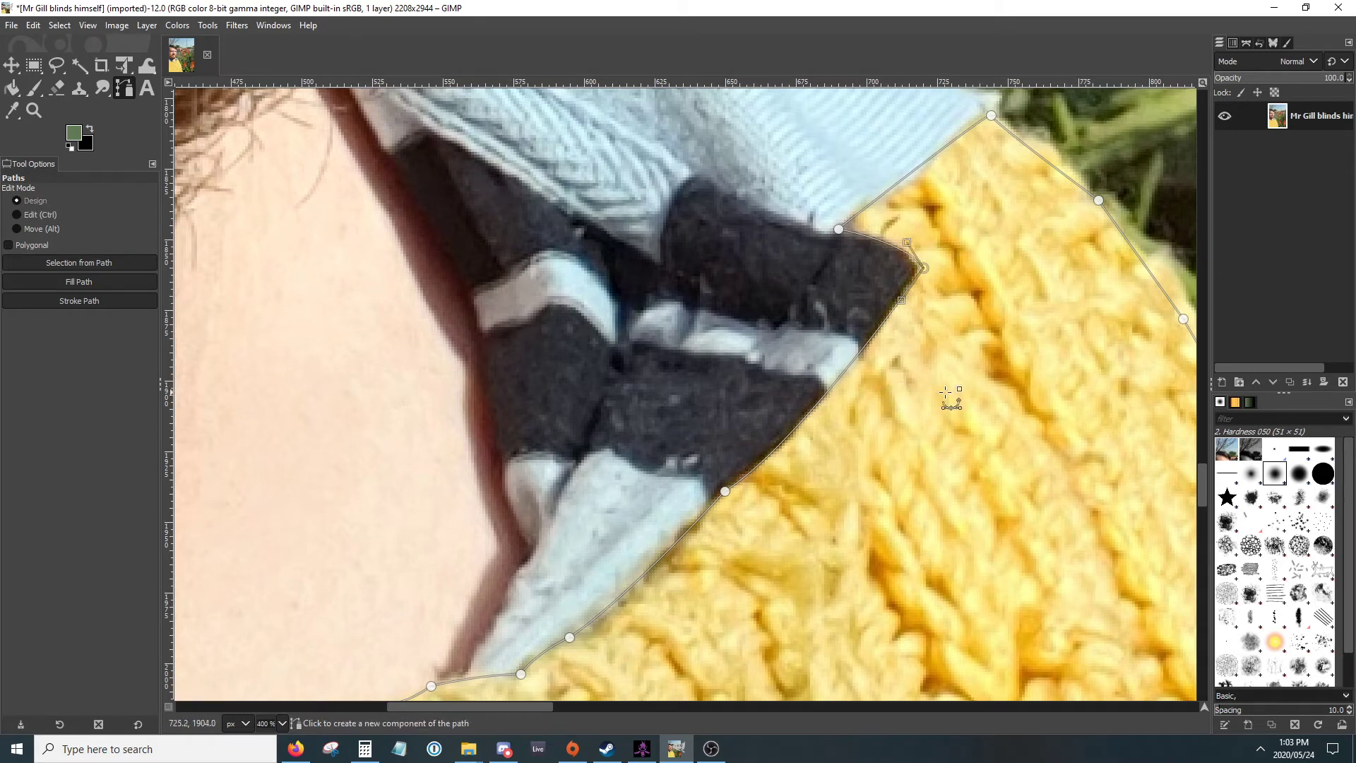
Step: Nudge the three anchors below the shoulder's top outward onto the sweater's edge against the green leaves
ctrl+scroll(946, 392, down, 2)
ctrl+scroll(969, 391, down, 1)
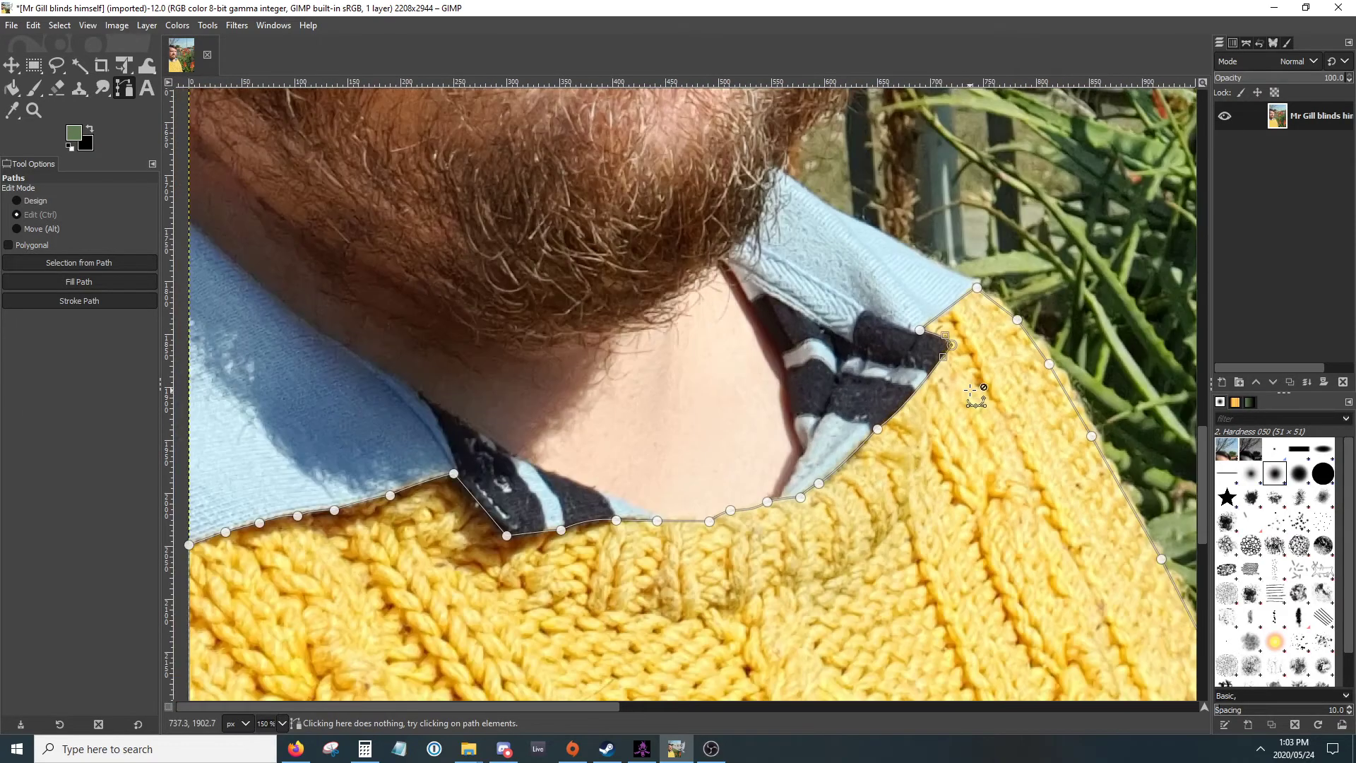
ctrl+scroll(978, 383, up, 2)
ctrl+scroll(978, 382, down, 1)
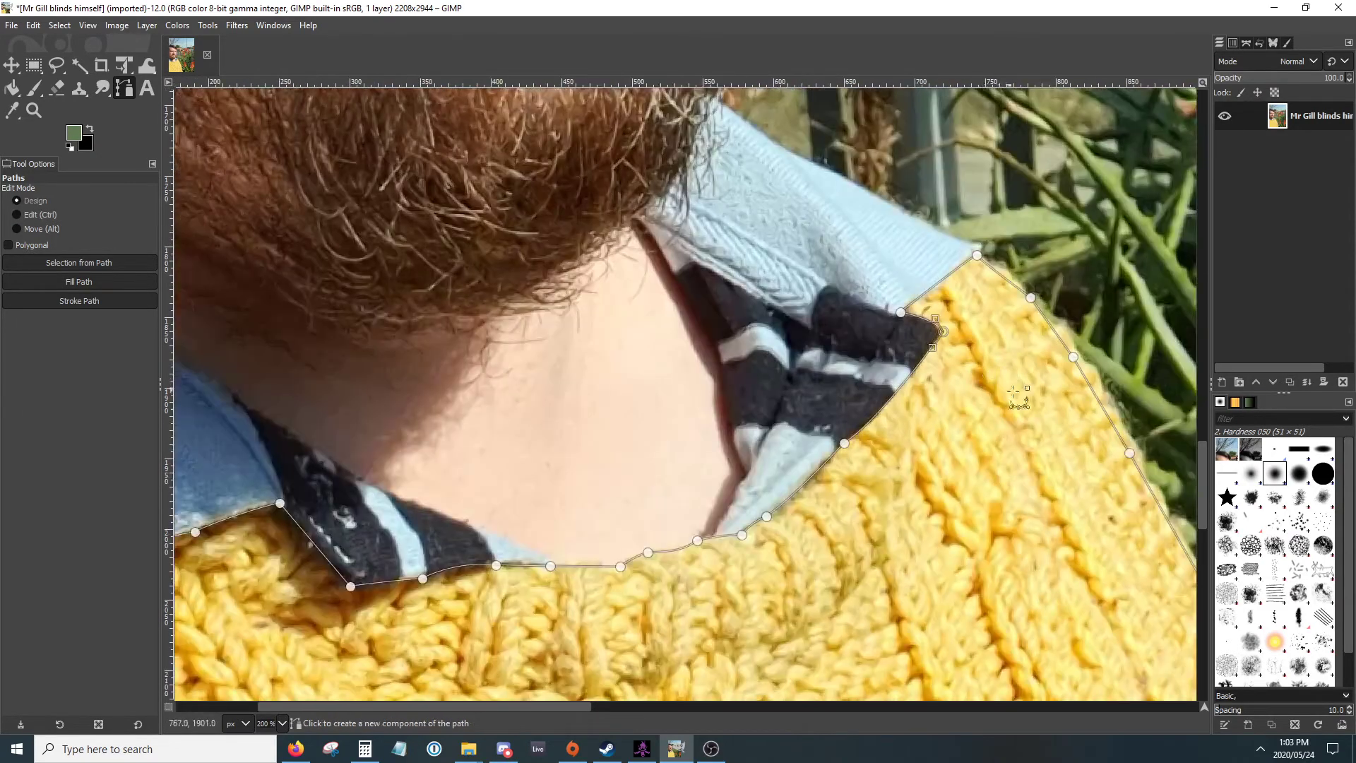
drag(1030, 399, 872, 375)
drag(874, 273, 875, 263)
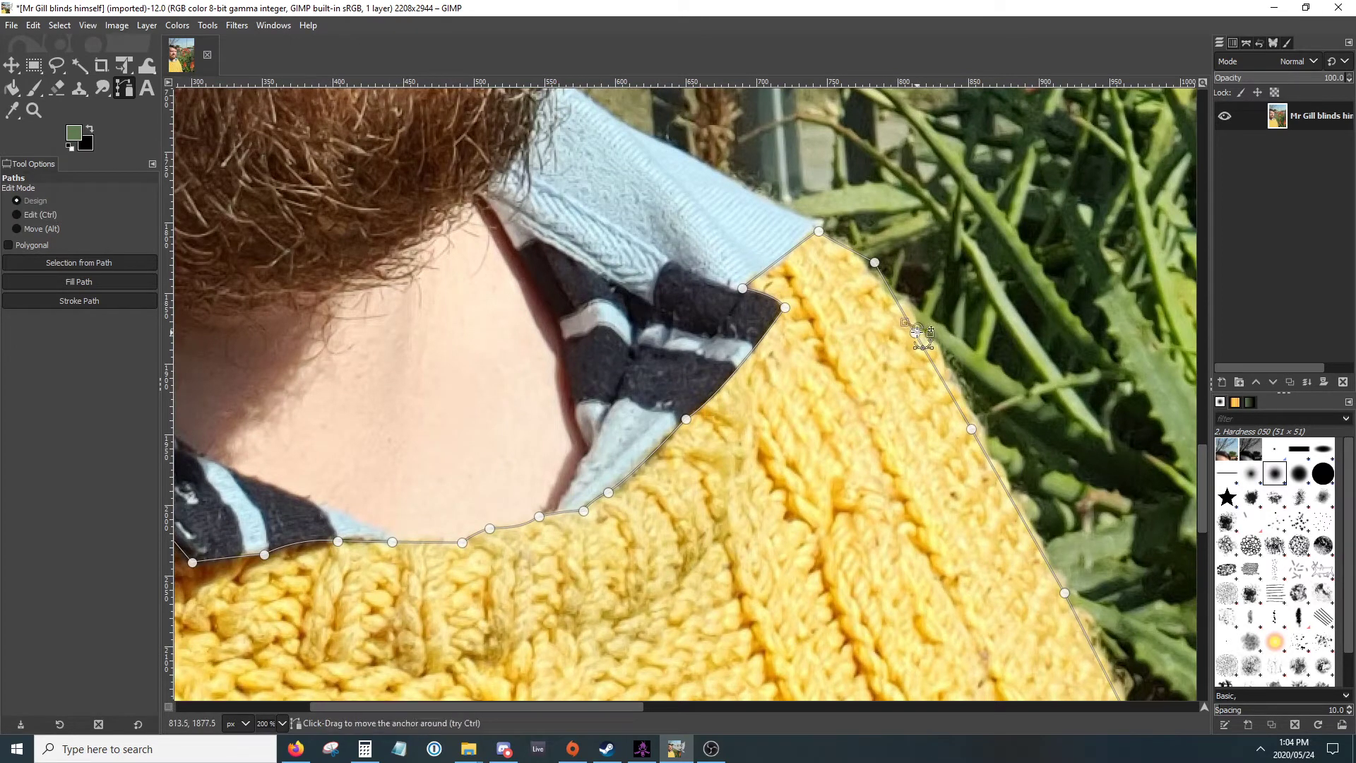
key(ctrl+z)
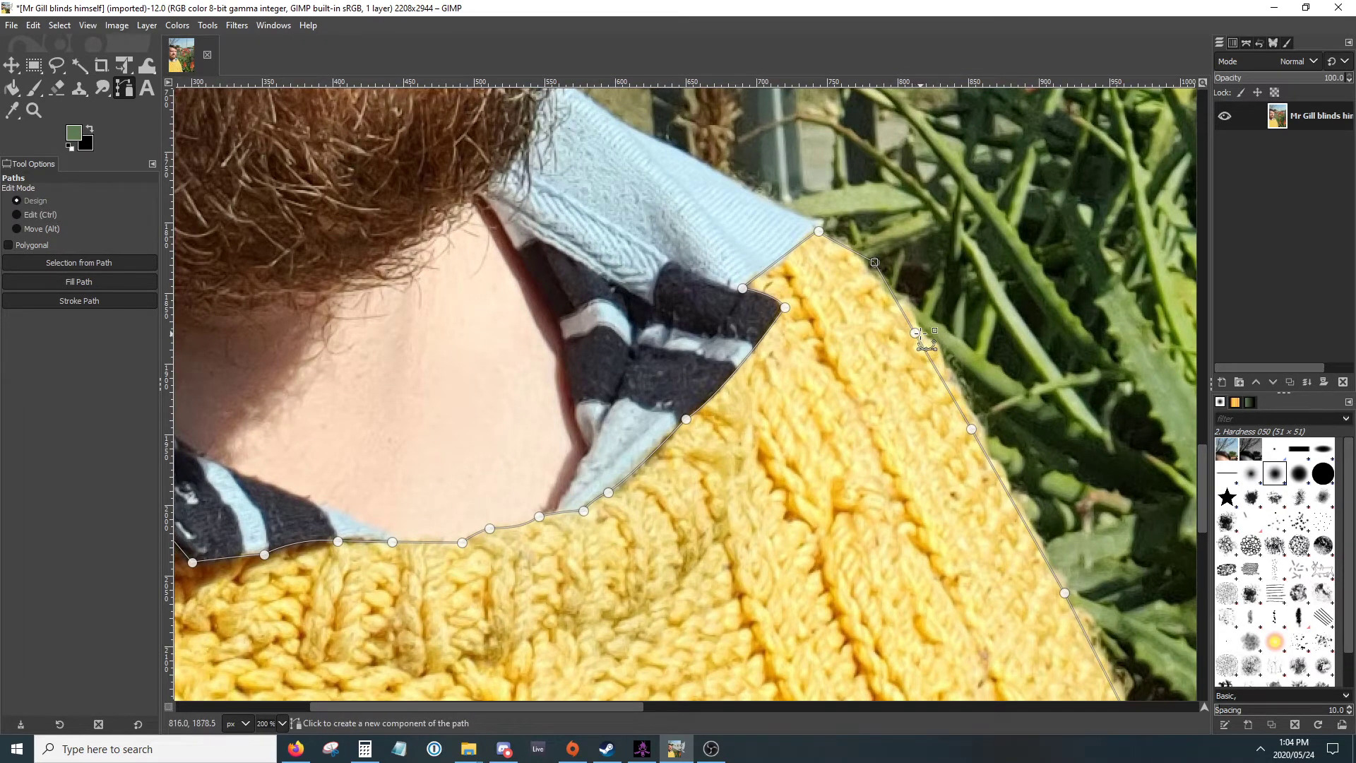
drag(917, 334, 925, 331)
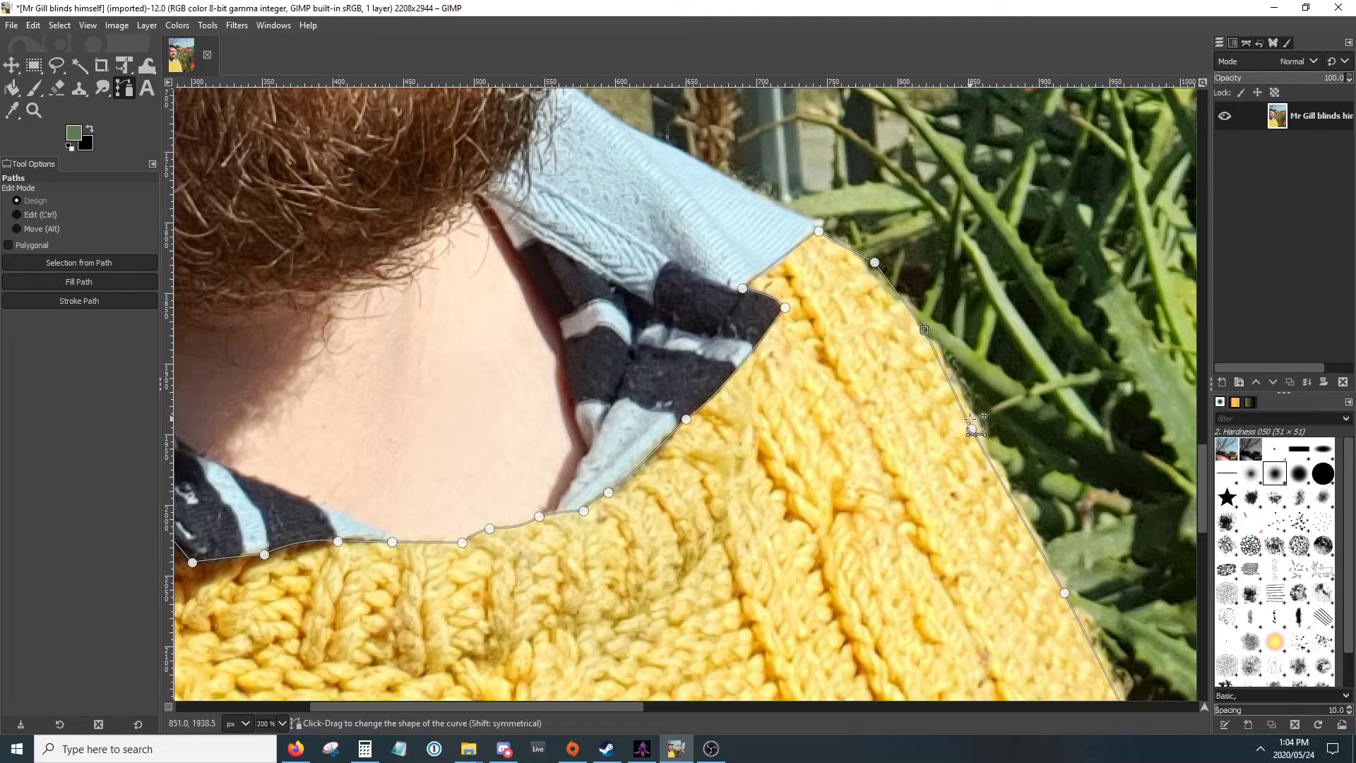
drag(972, 429, 982, 423)
Step: Fine-tune the anchors down the sweater's outer arm so the path follows the knit edge towards the image's bottom
drag(1025, 515, 863, 344)
drag(904, 421, 910, 420)
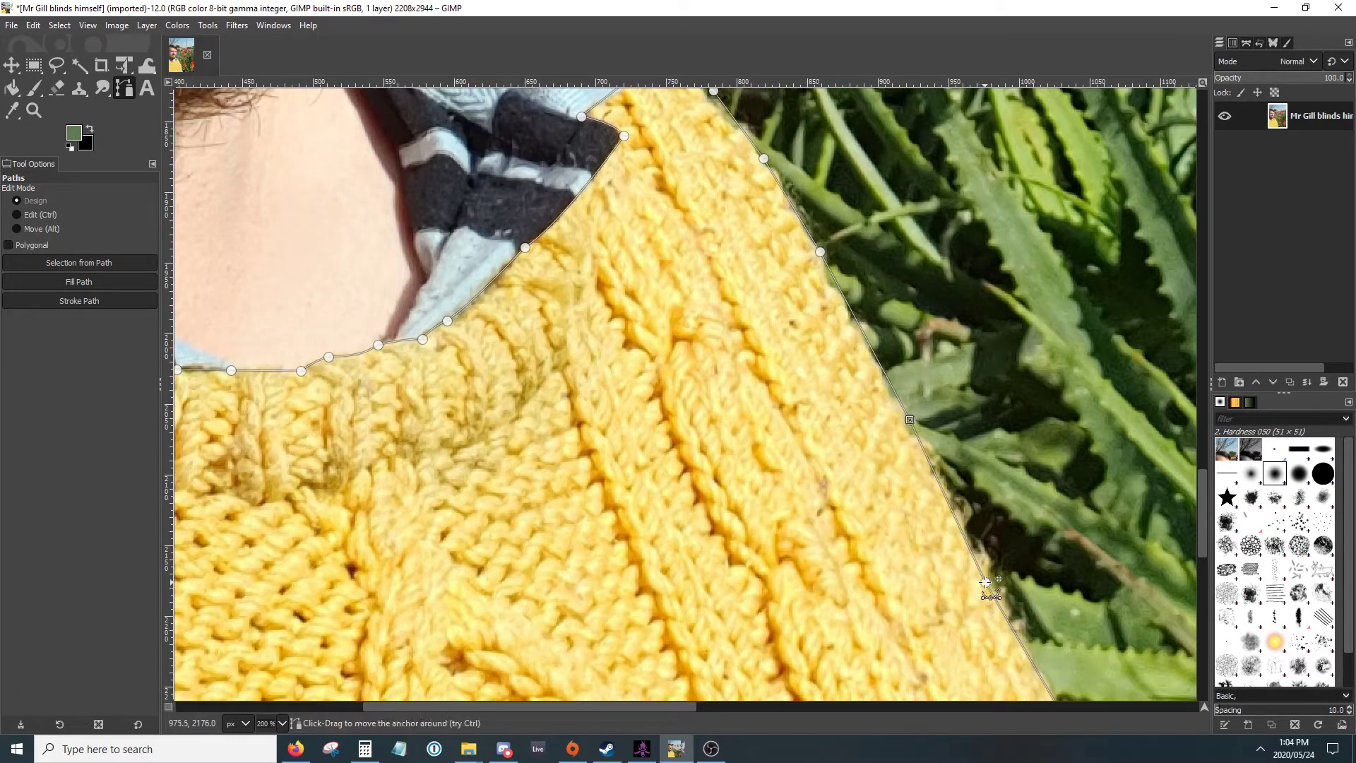
drag(986, 582, 806, 229)
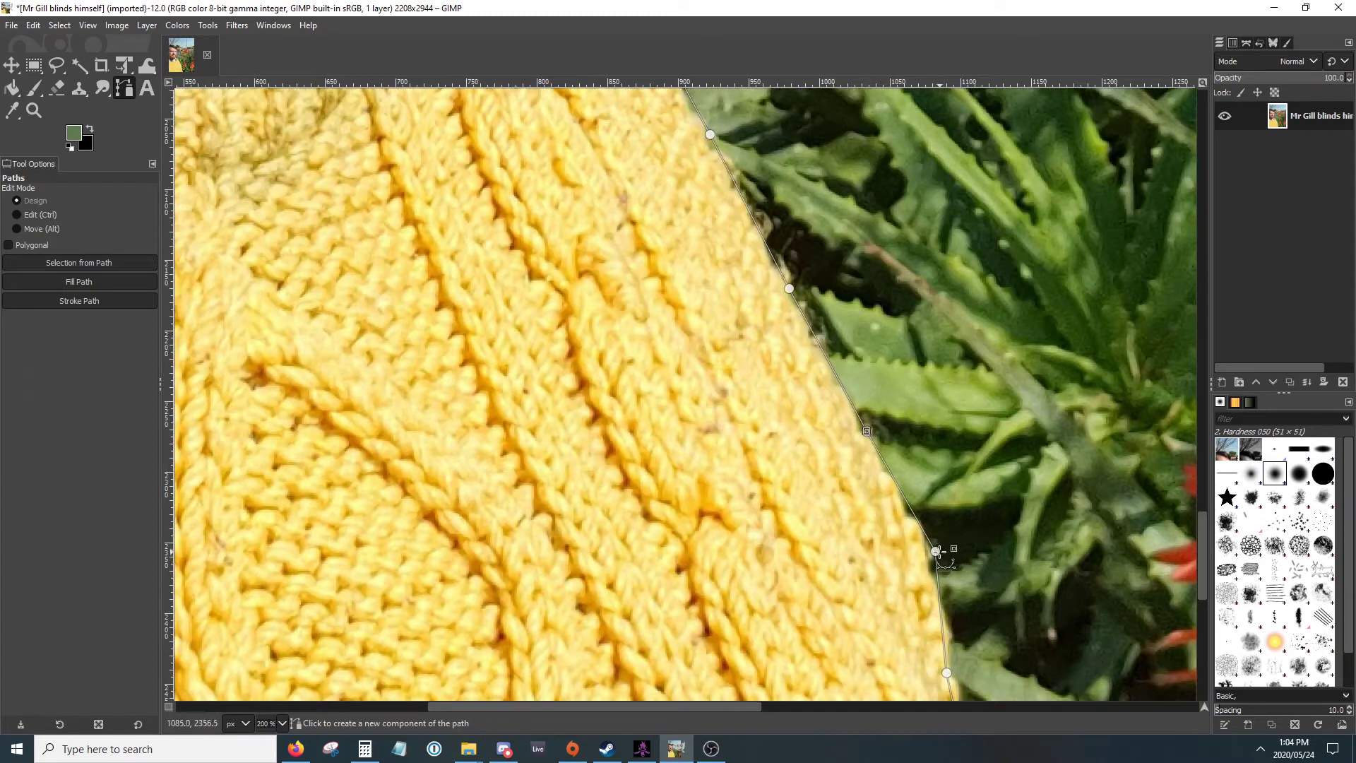
drag(935, 551, 932, 560)
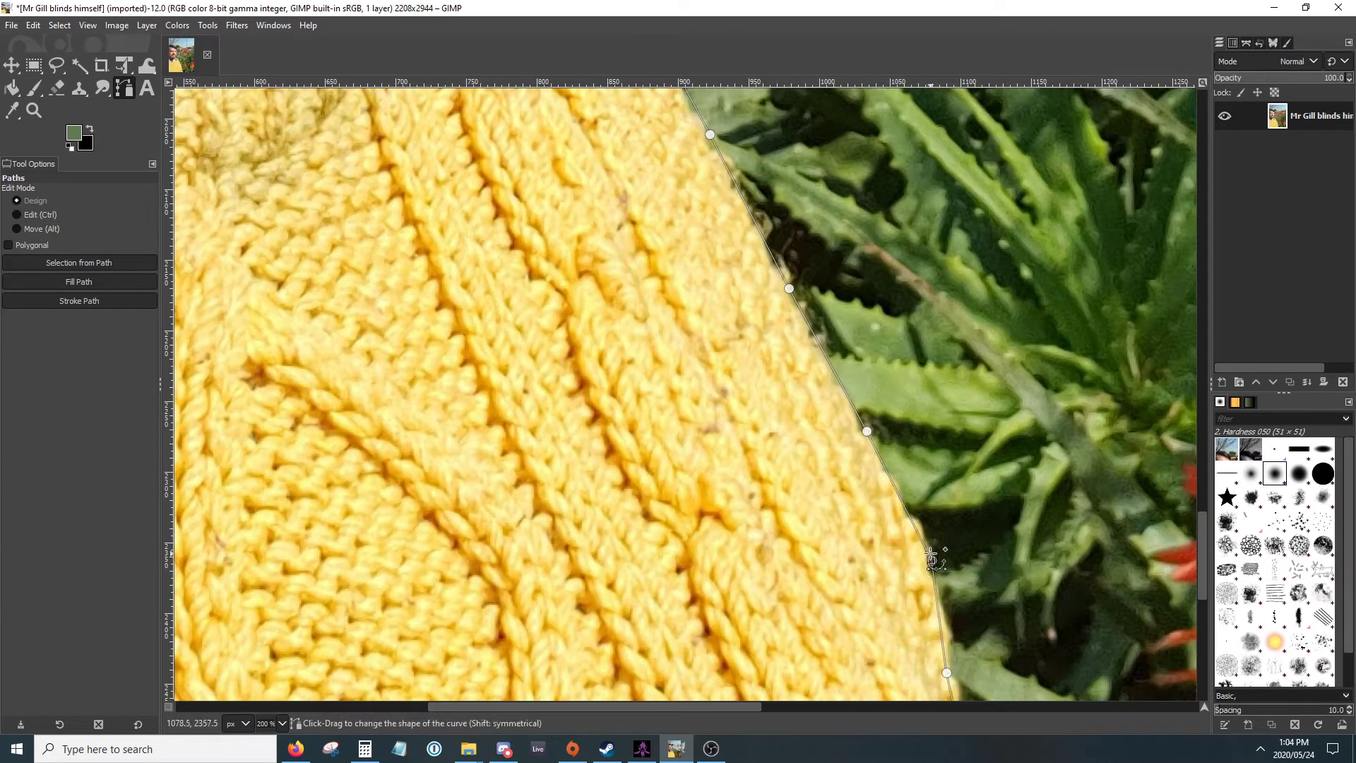
drag(949, 505, 928, 213)
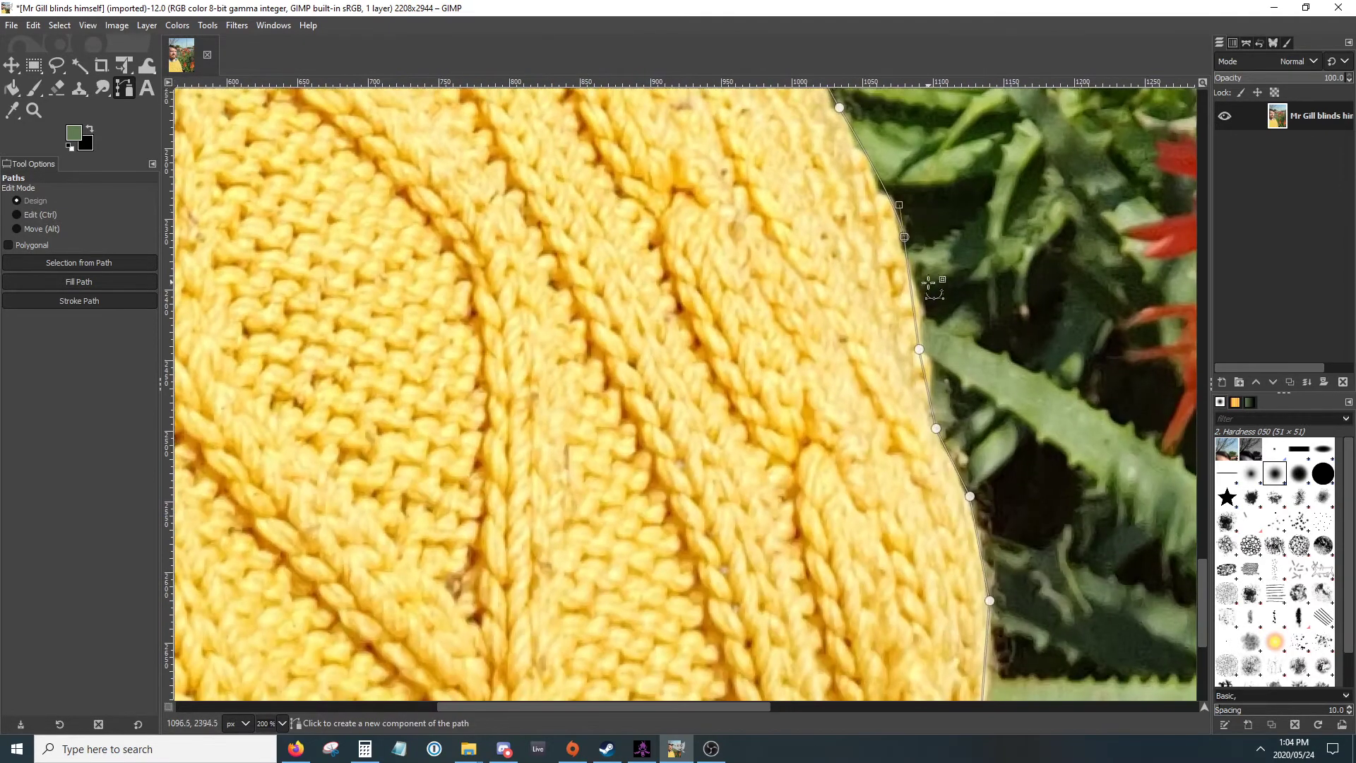
drag(919, 350, 924, 351)
drag(985, 654, 936, 297)
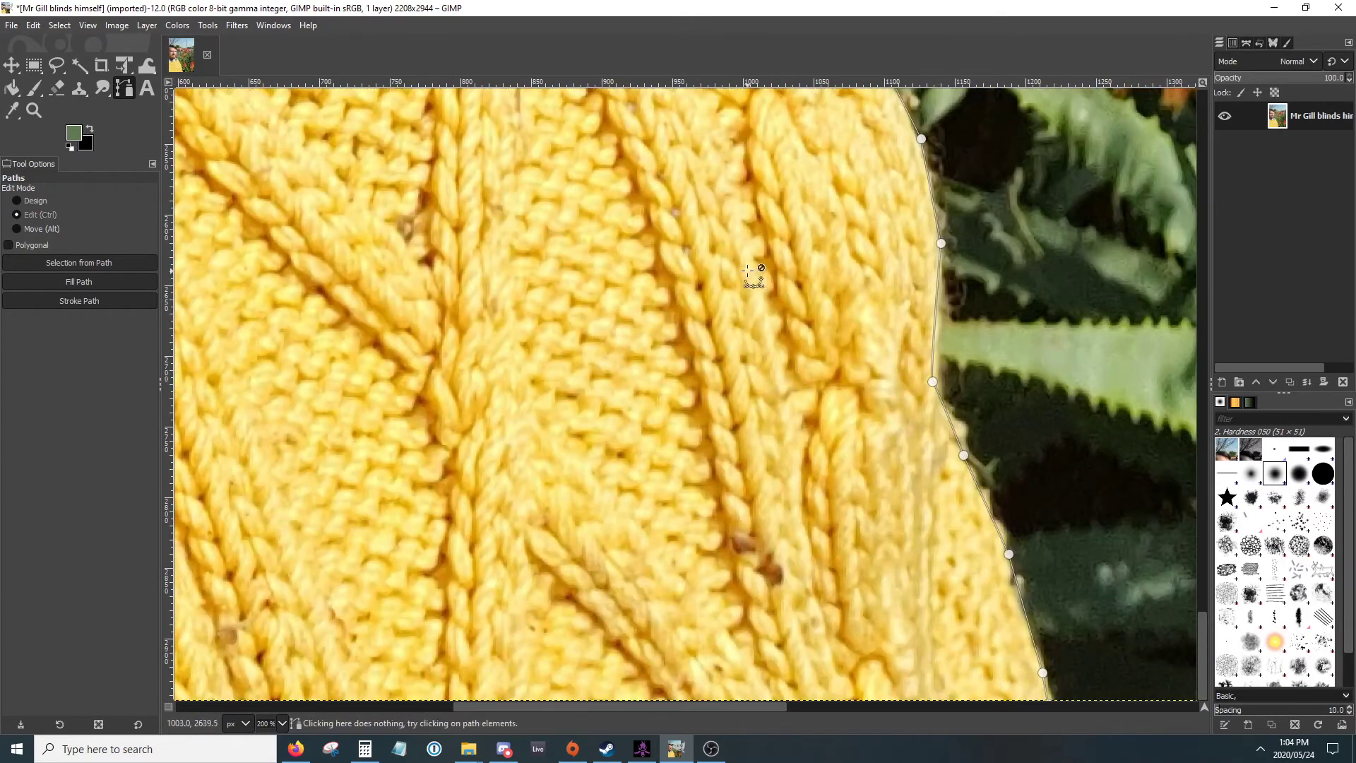
Step: Create a selection from the sweater path and clear it with the Rectangle Select tool
scroll(774, 283, down, 4)
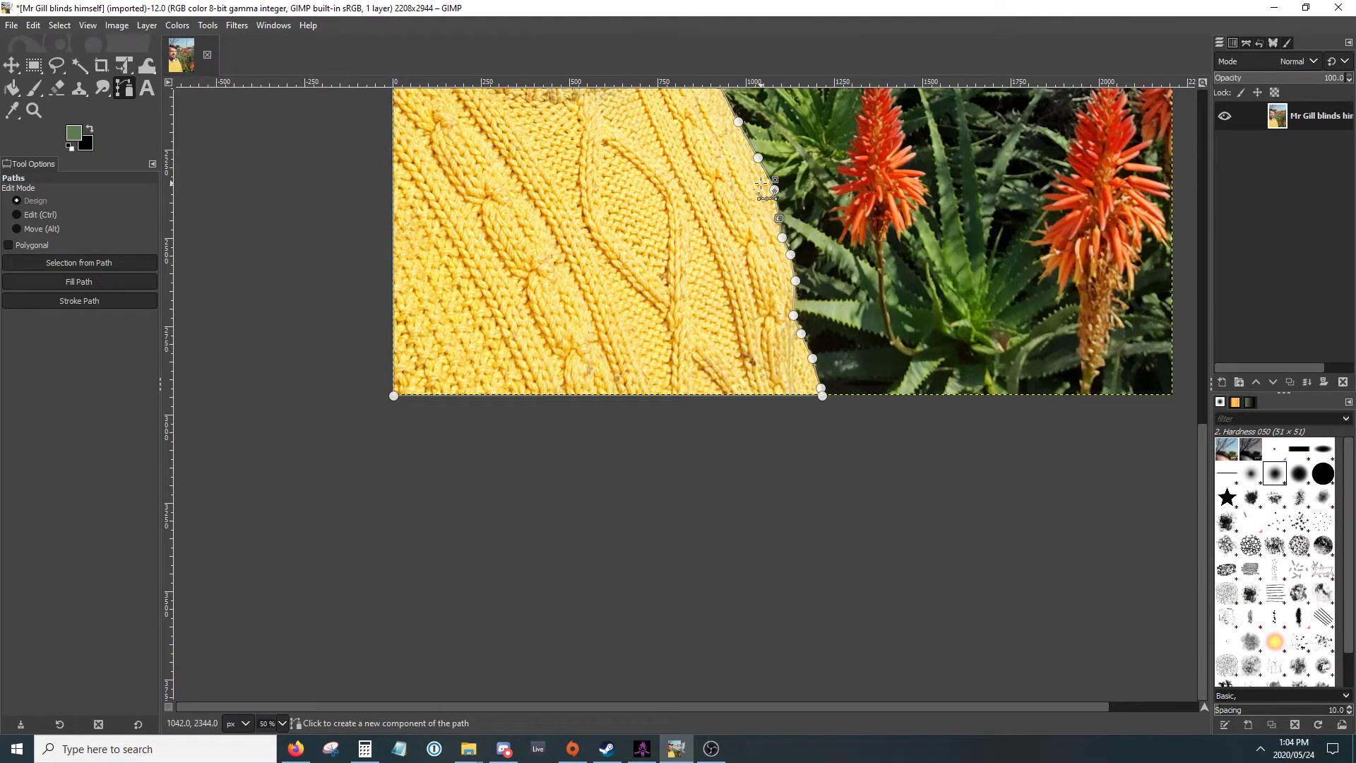
click(86, 264)
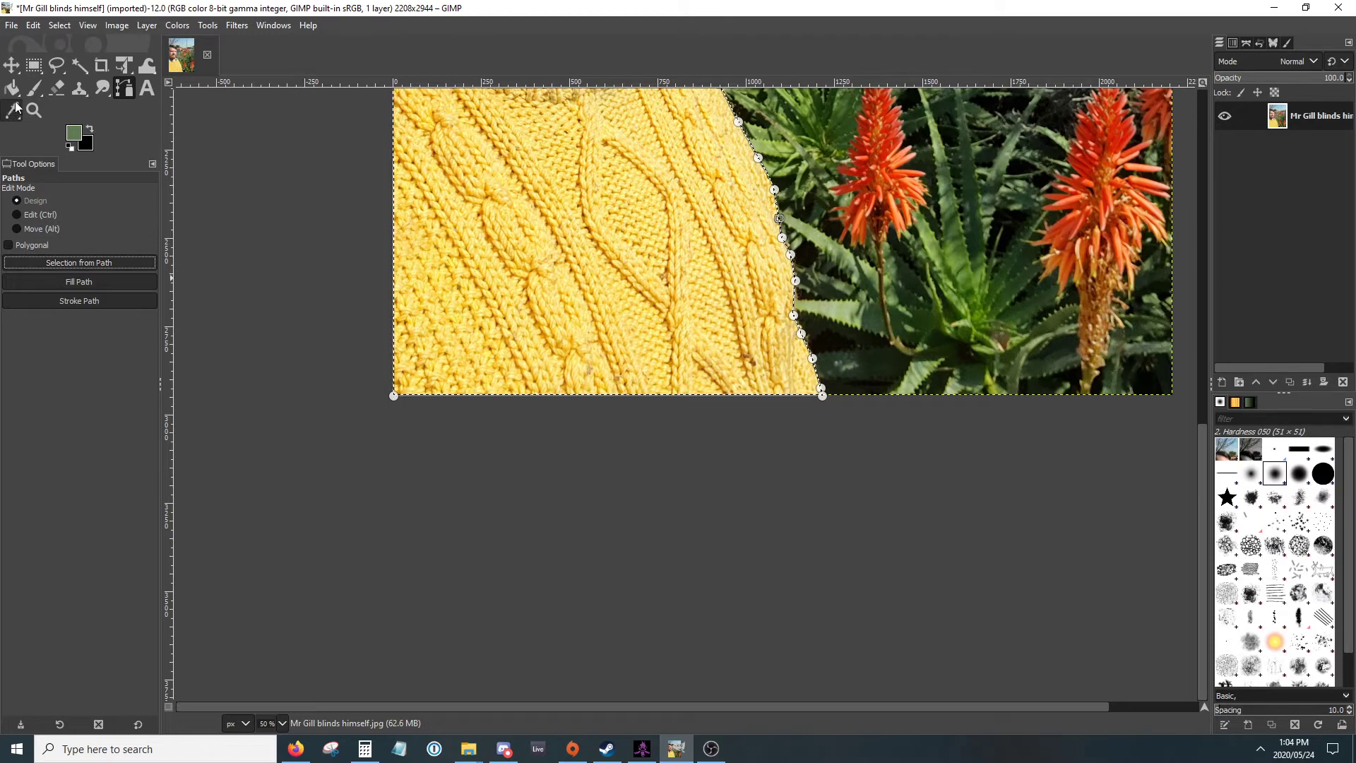
click(34, 65)
click(840, 212)
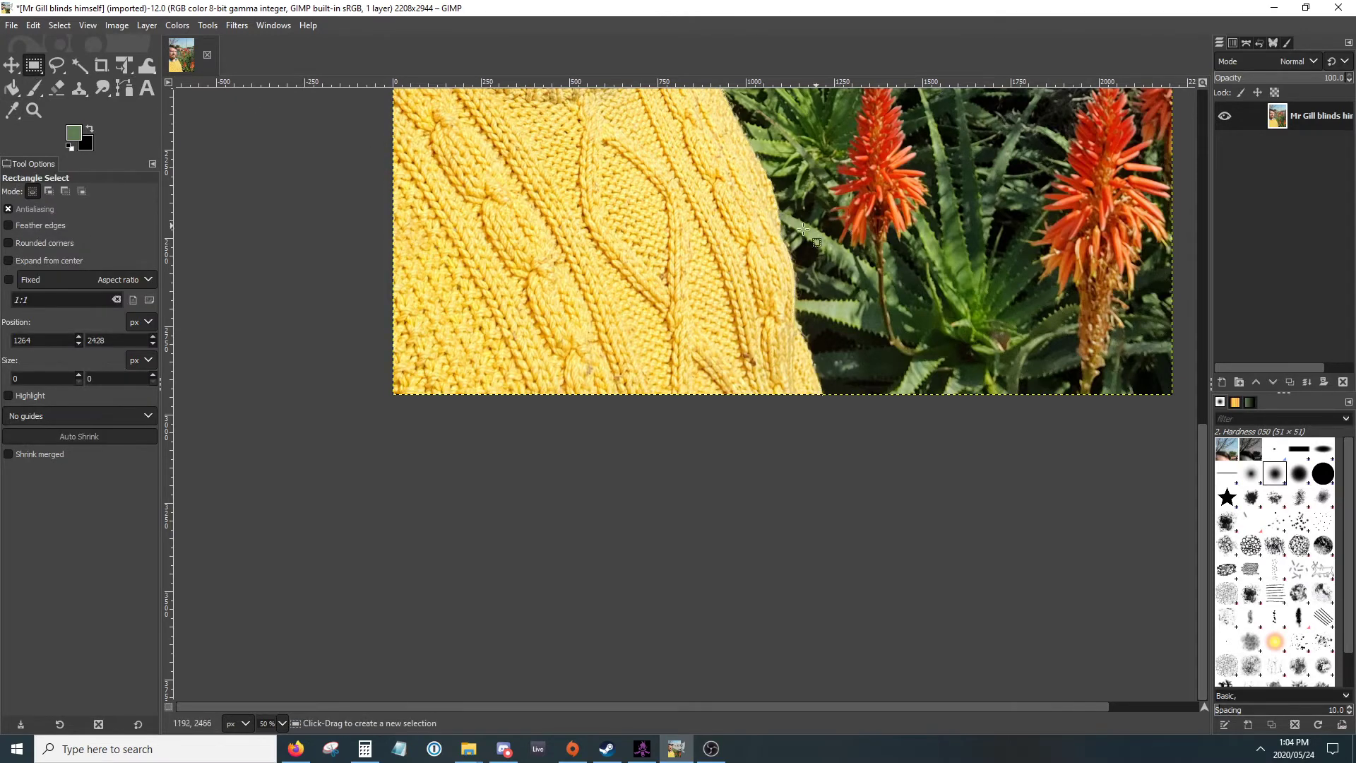
Step: Bring up the image's list of stored paths
scroll(804, 228, up, 5)
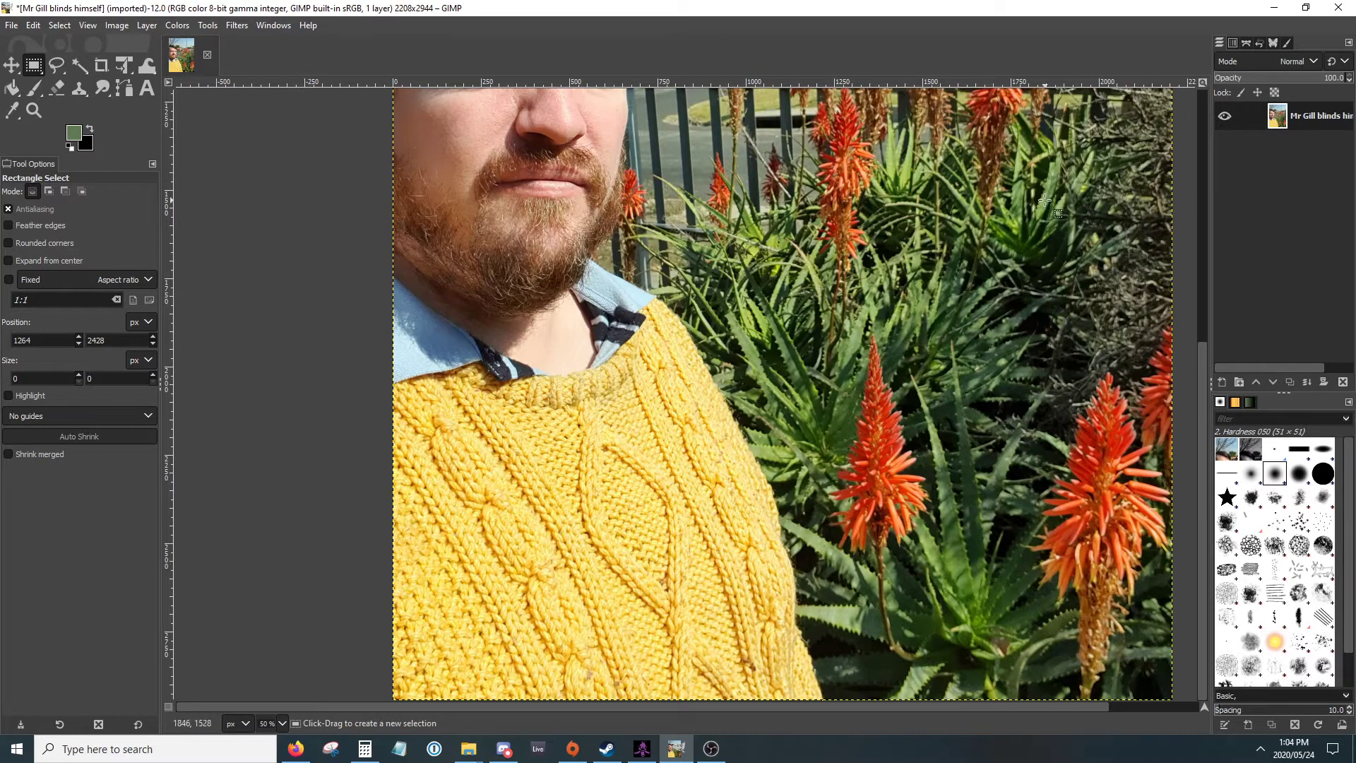
click(1247, 44)
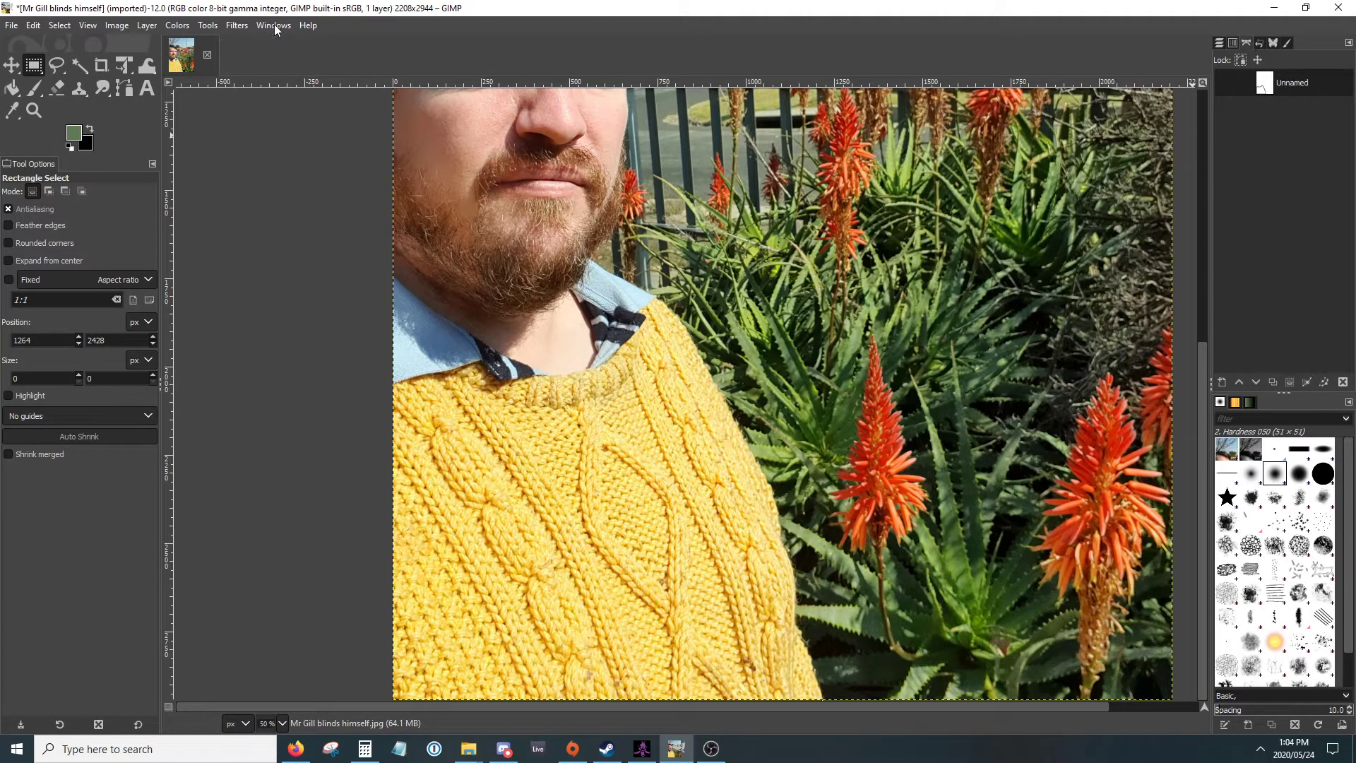
click(209, 25)
mouse_move(277, 28)
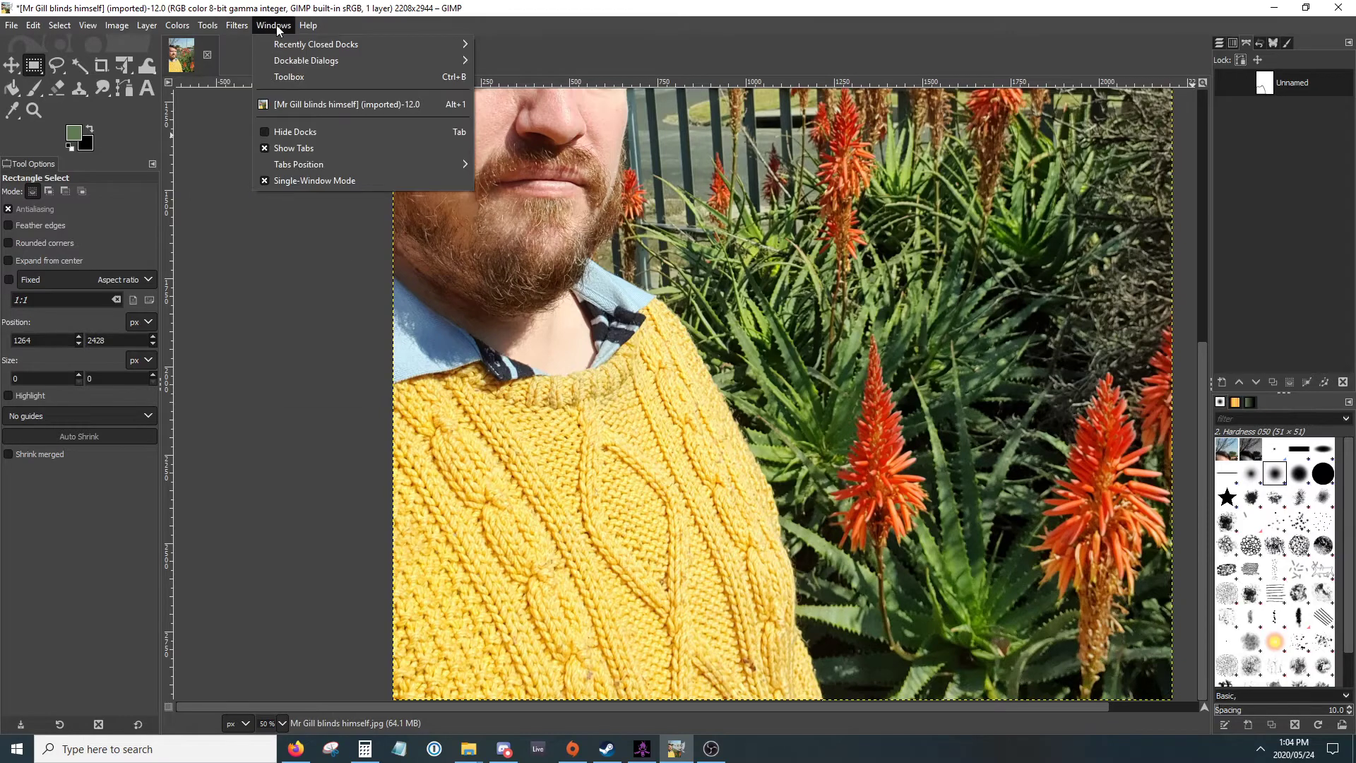
mouse_move(293, 62)
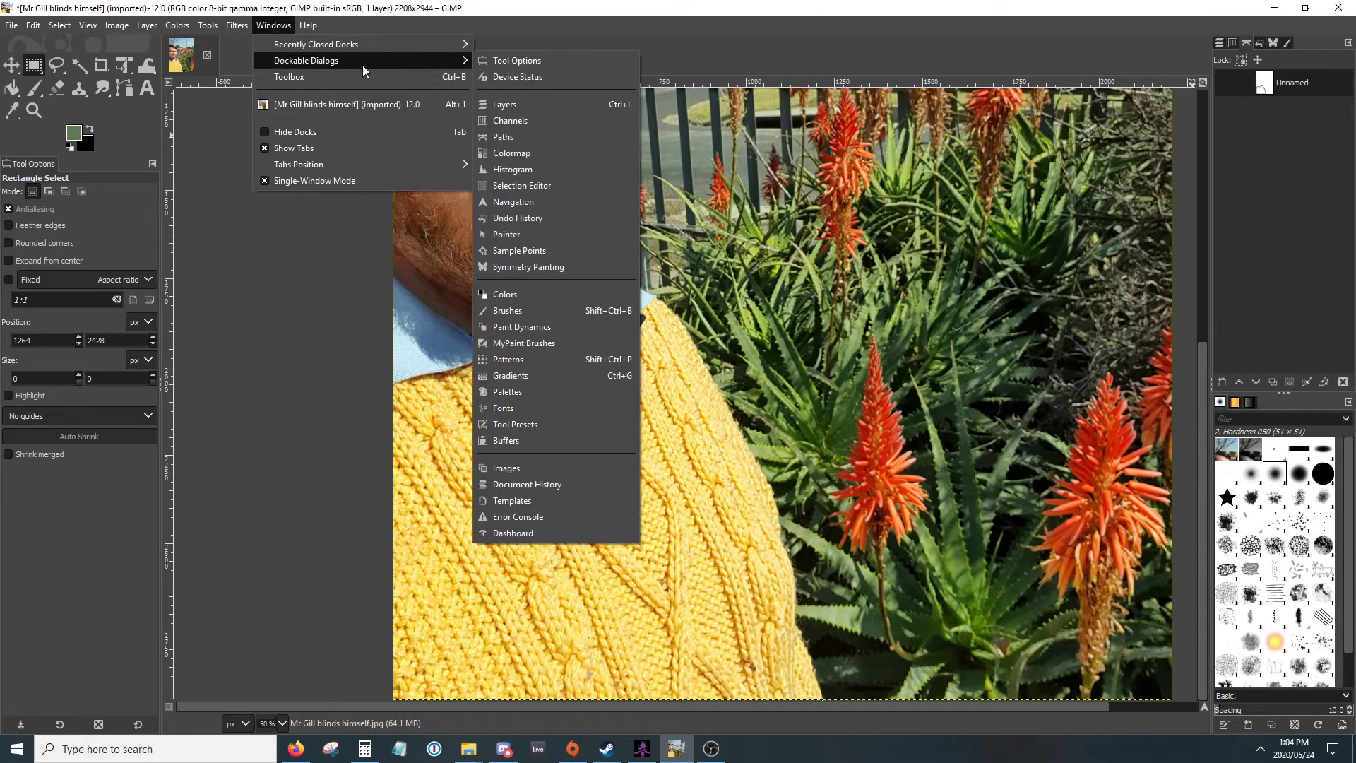
click(848, 36)
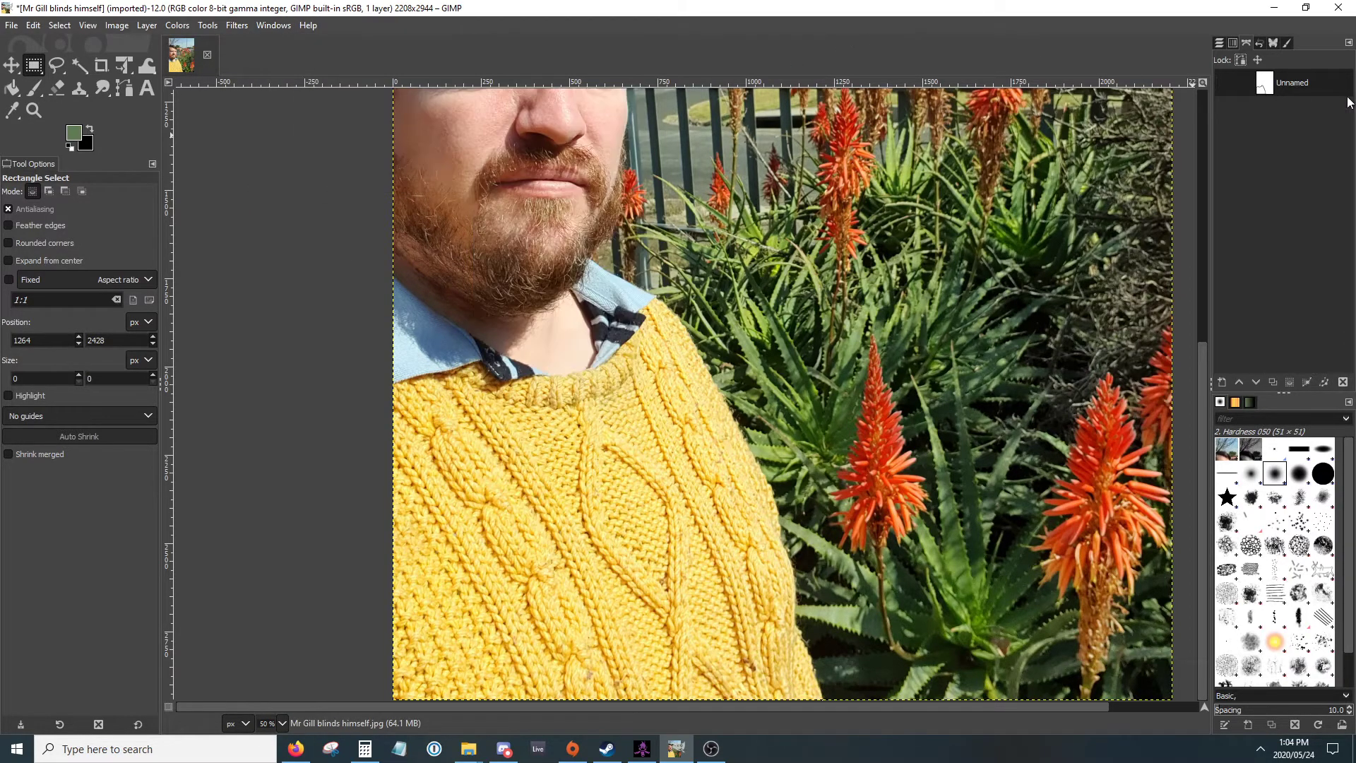
Step: Show the Unnamed path around the sweater, convert it to a selection and hide the path again
click(1224, 83)
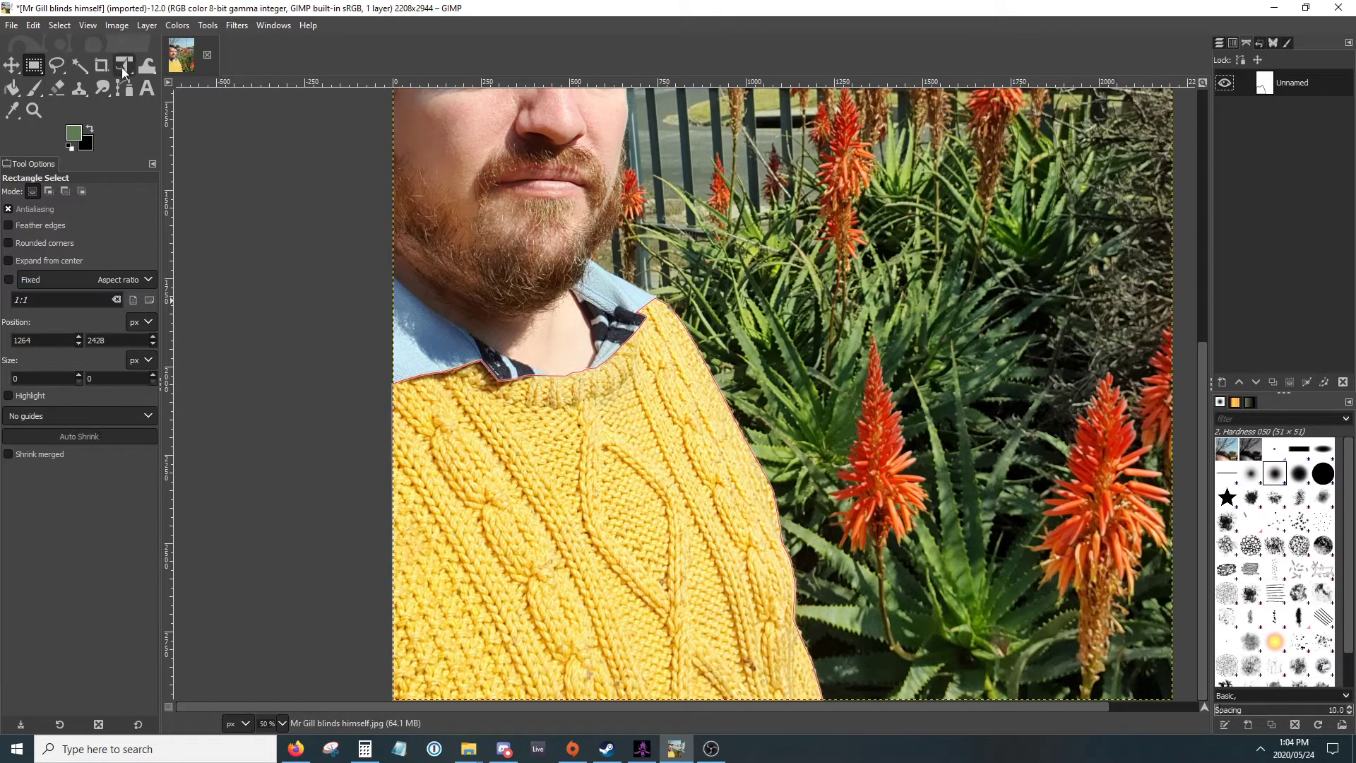
right_click(1279, 79)
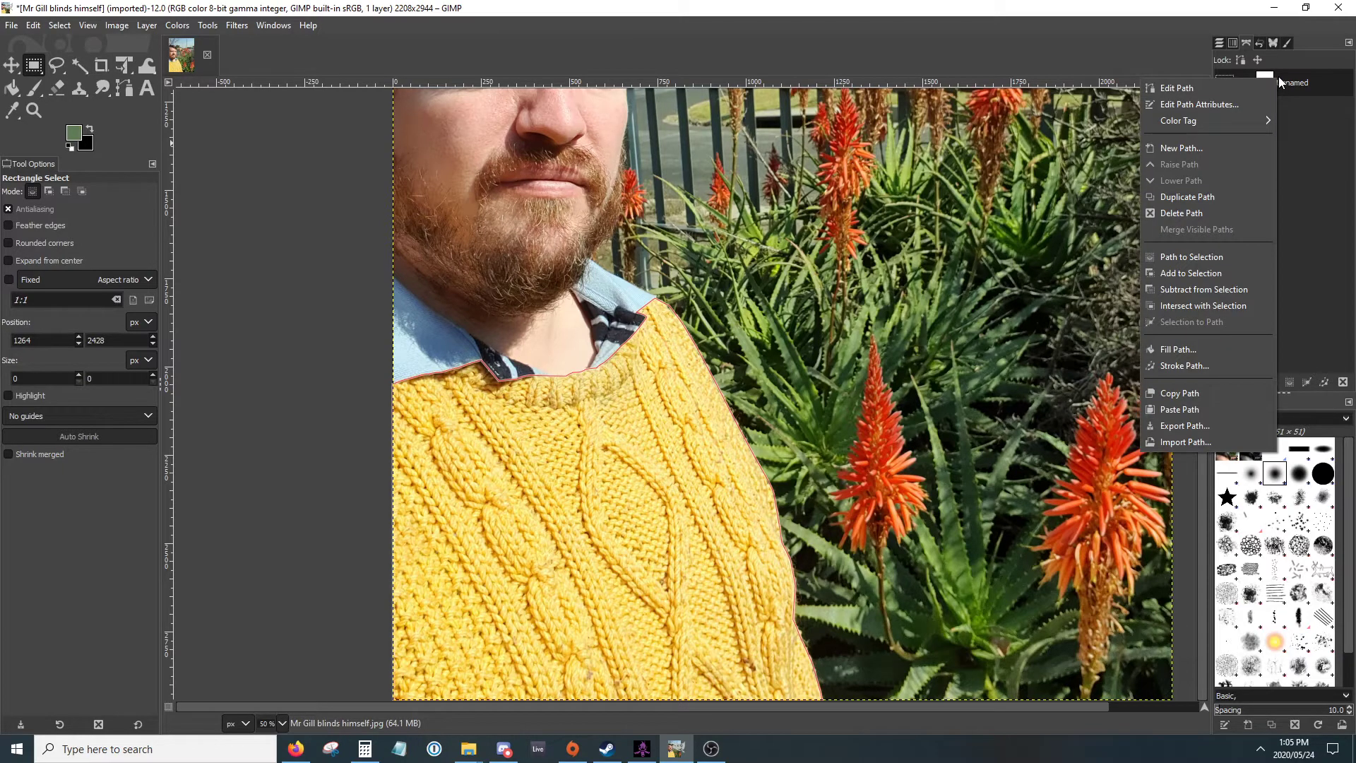
click(1192, 259)
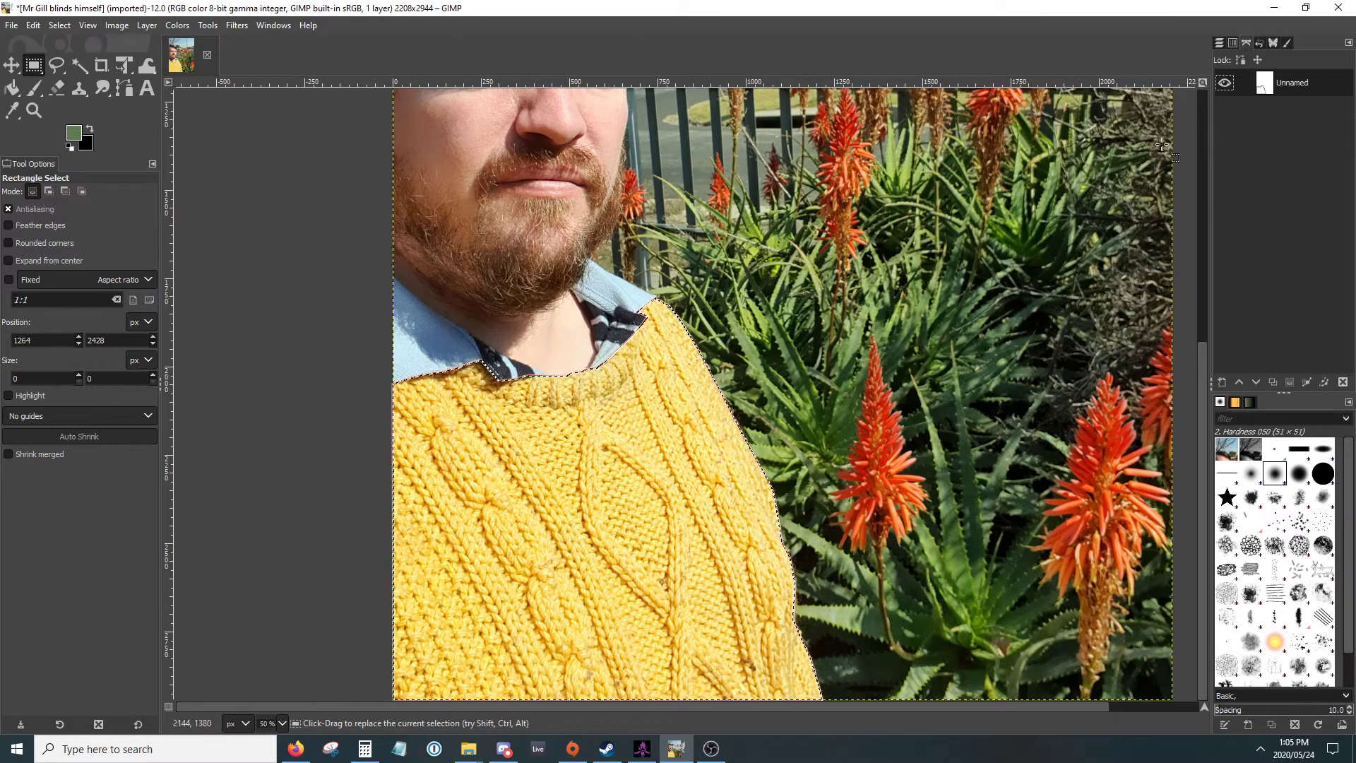
click(1225, 83)
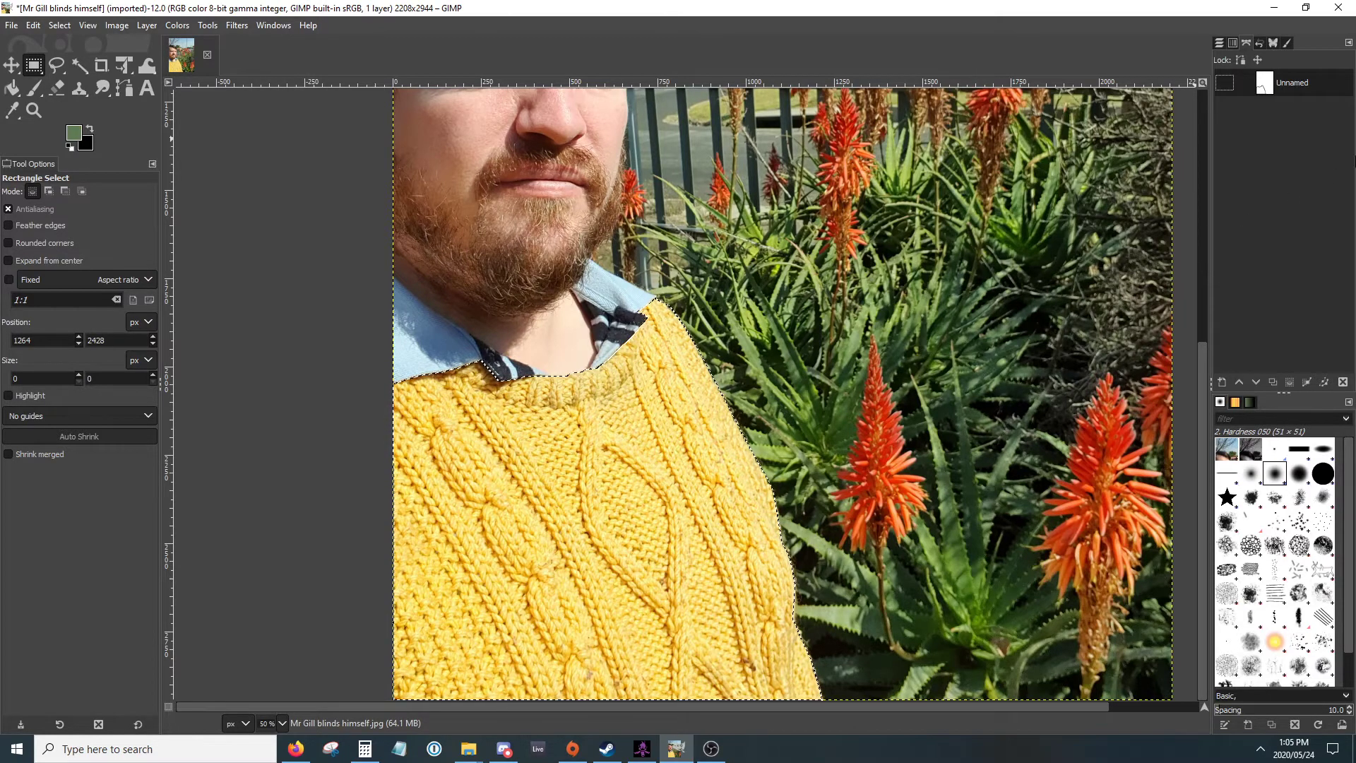
Step: Create a layer named Recolor Jersey above the photo, filled with Transparency
click(1219, 43)
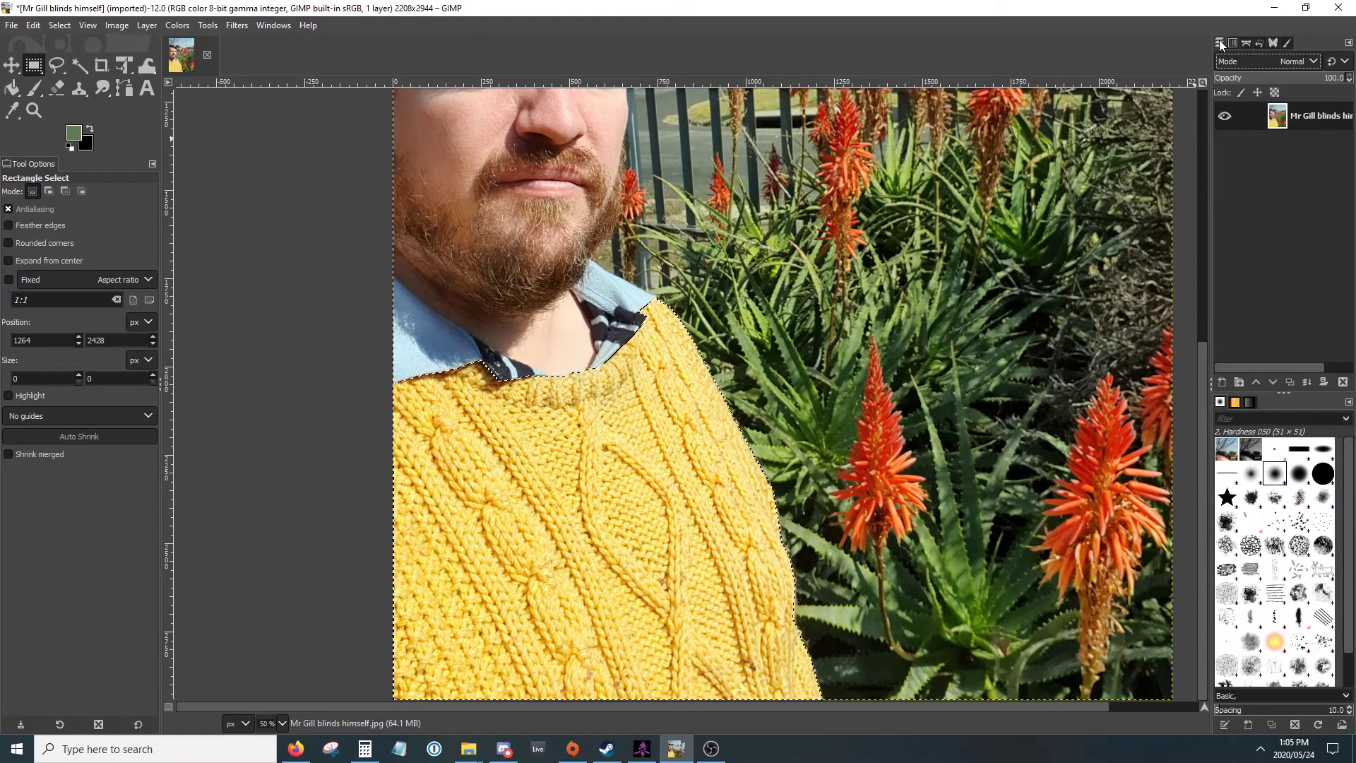
right_click(1247, 142)
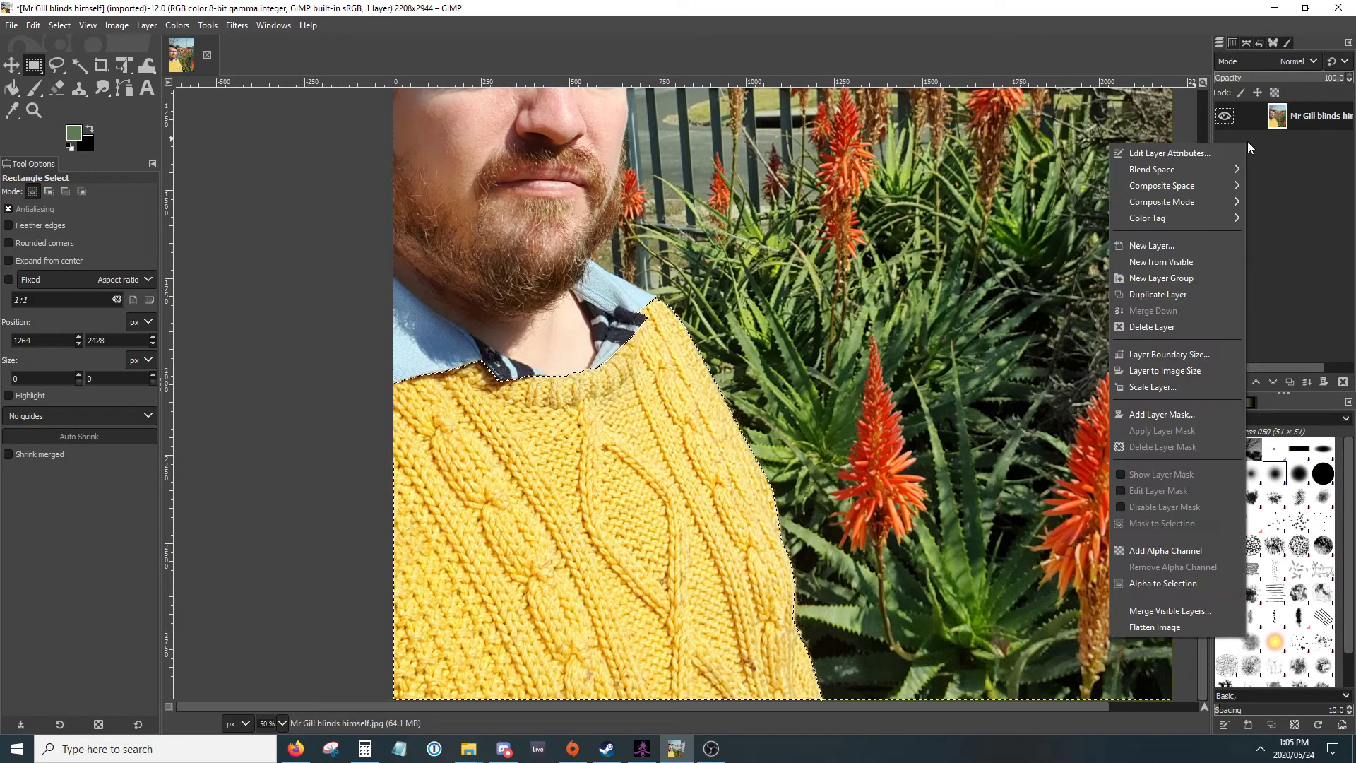
click(1173, 249)
text(R)
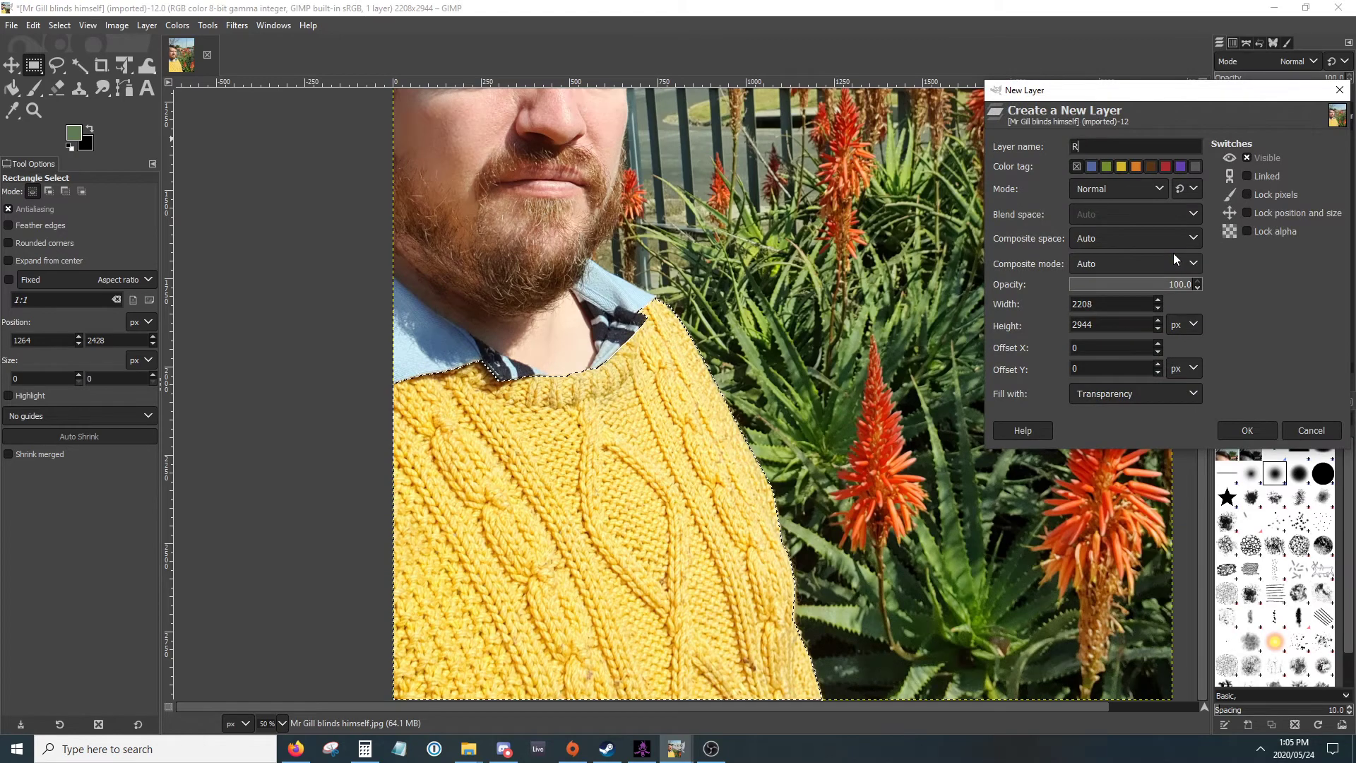
text(ecolor Jersey)
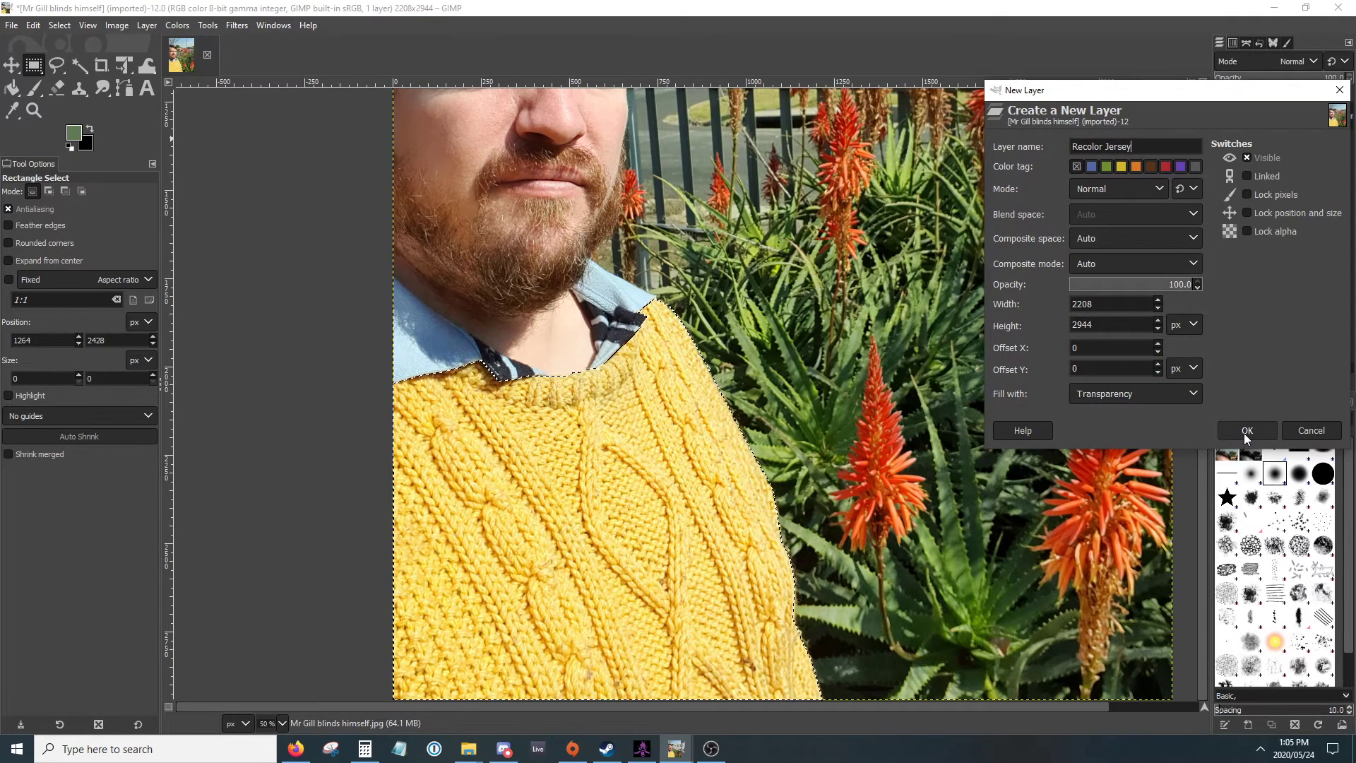
click(1169, 393)
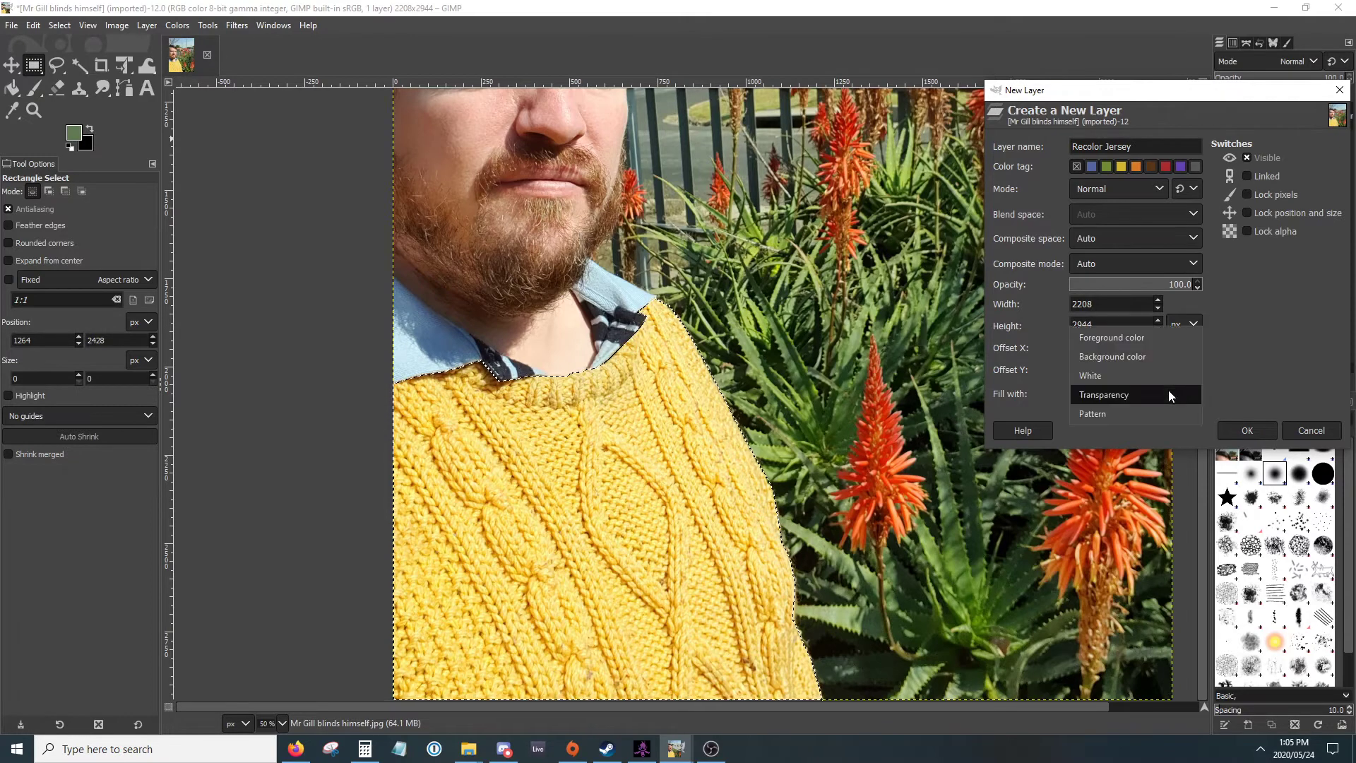
click(1169, 393)
click(1247, 430)
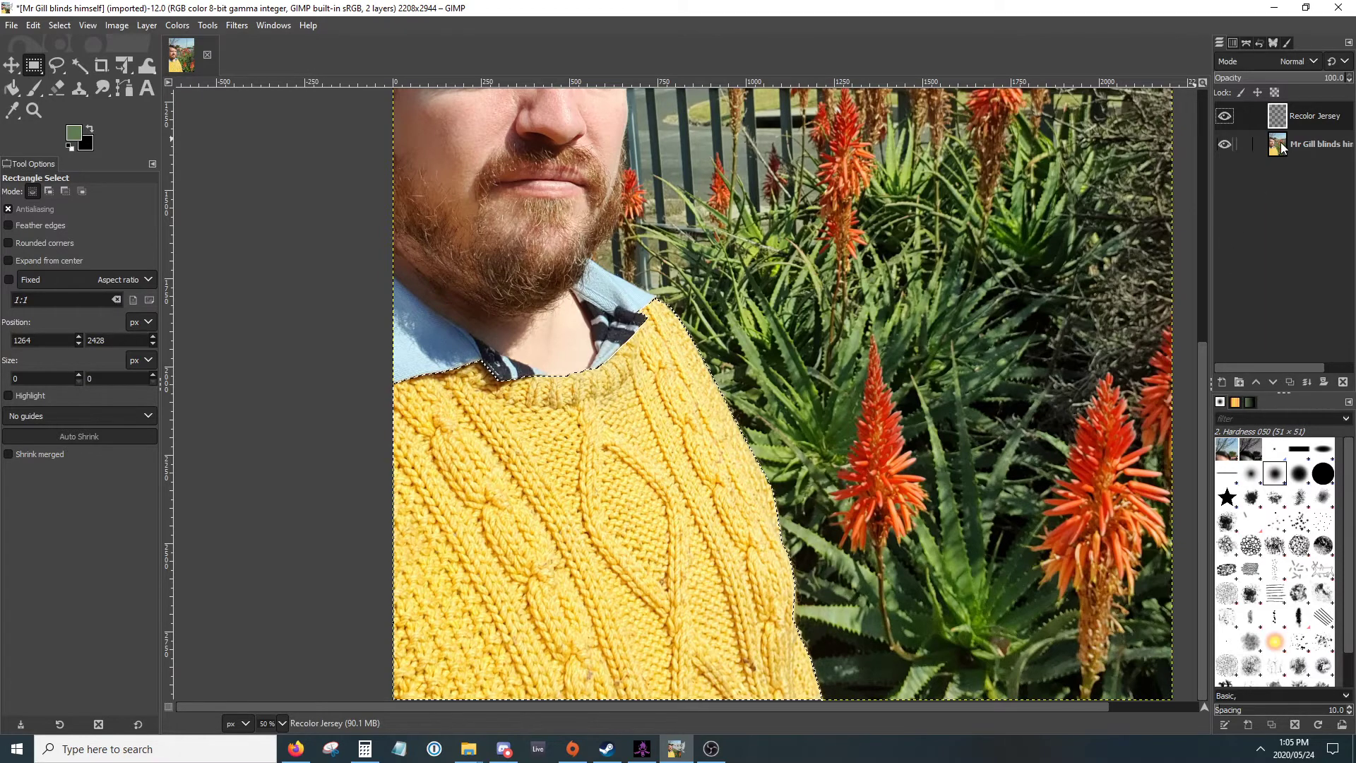
Step: Add a layer mask to Recolor Jersey initialized from the current Selection and deselect everything
right_click(1298, 116)
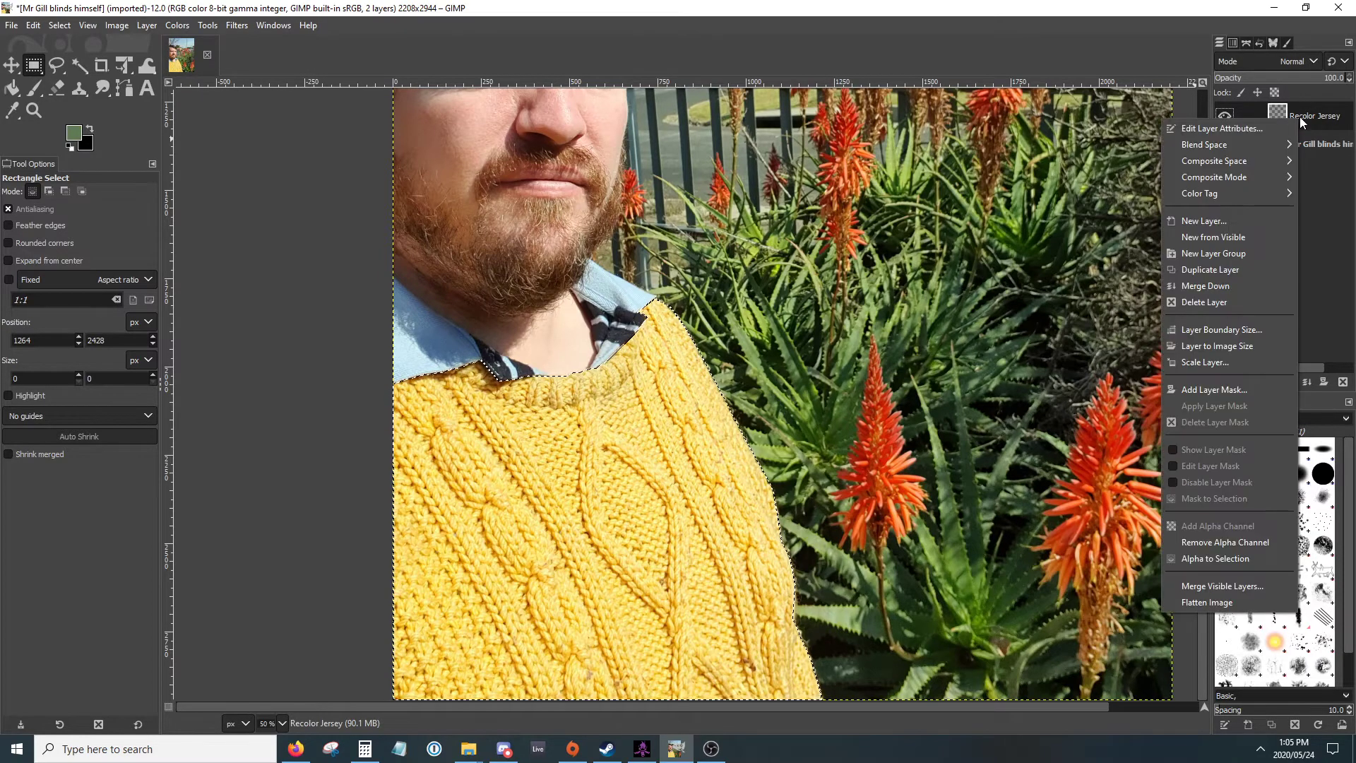
click(1210, 391)
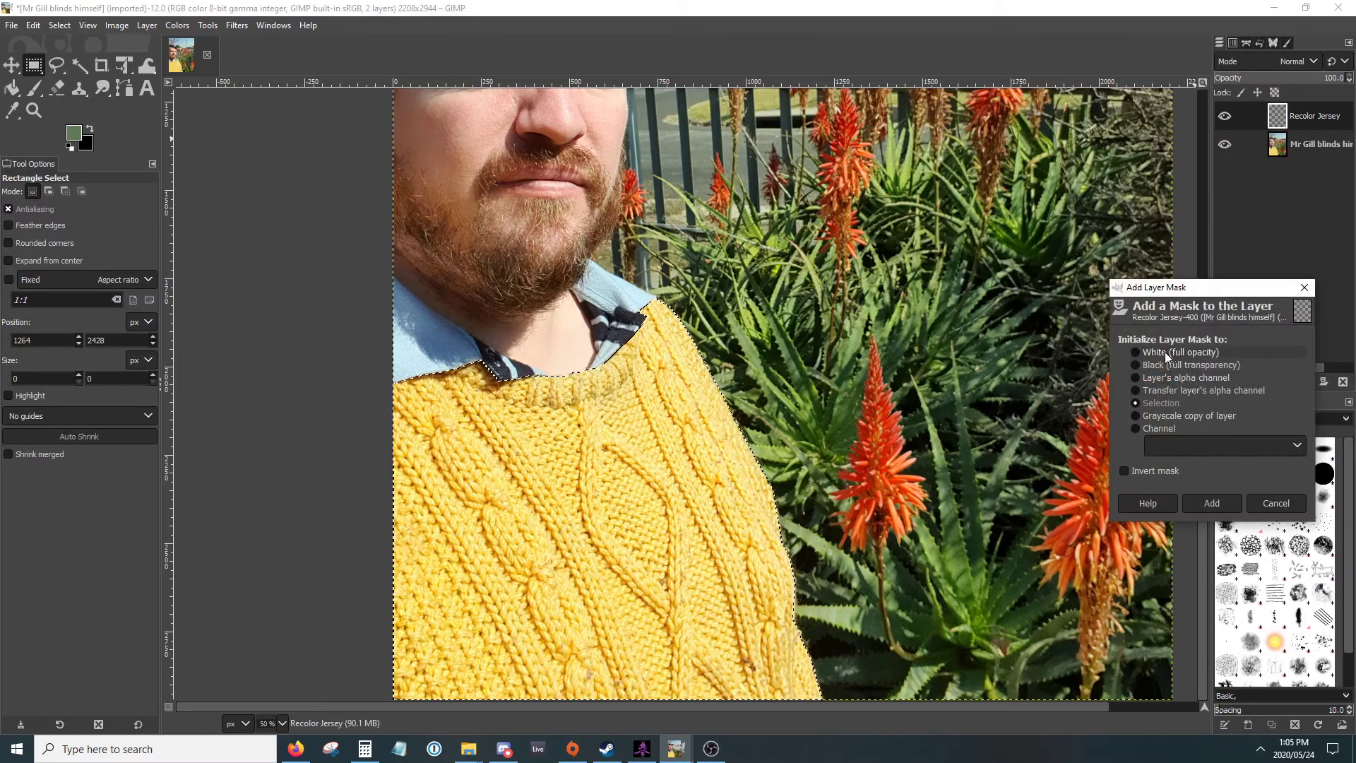
click(1139, 353)
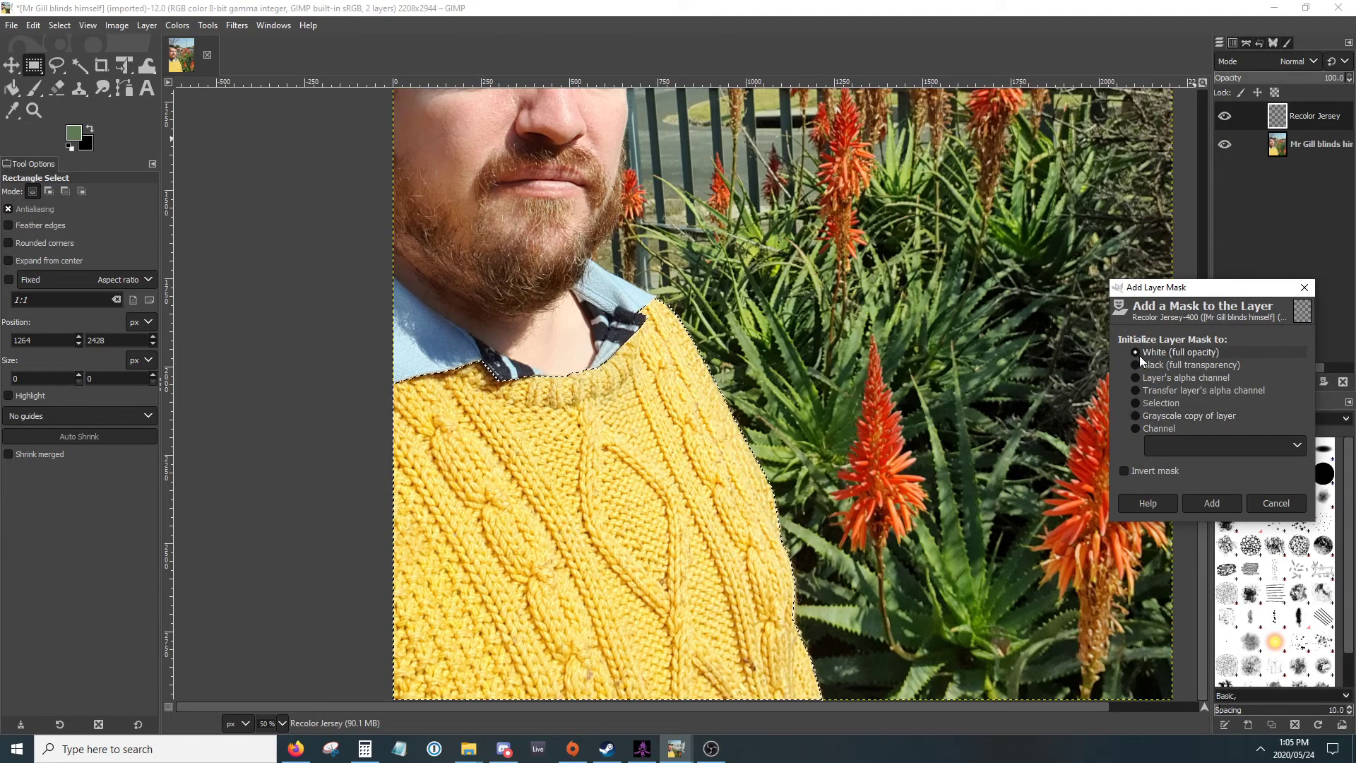
click(1137, 404)
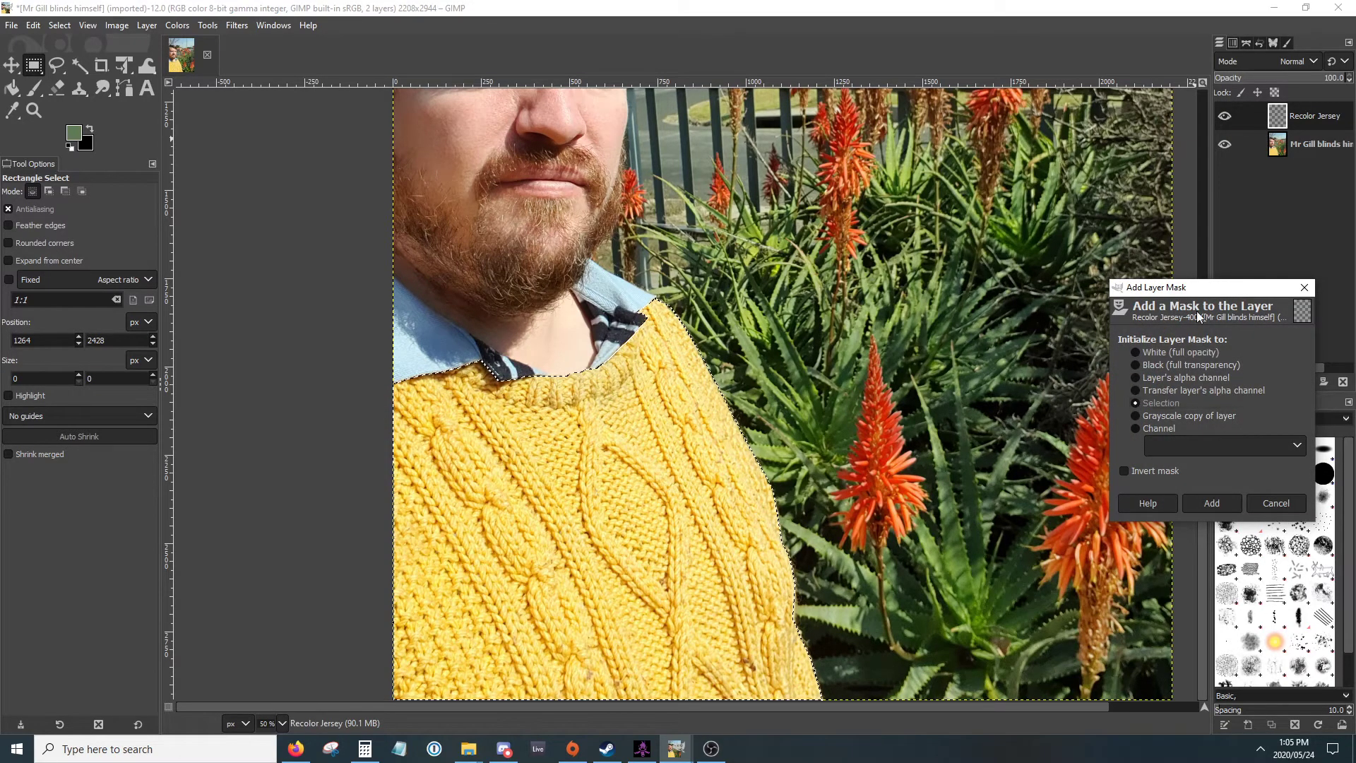
click(1193, 501)
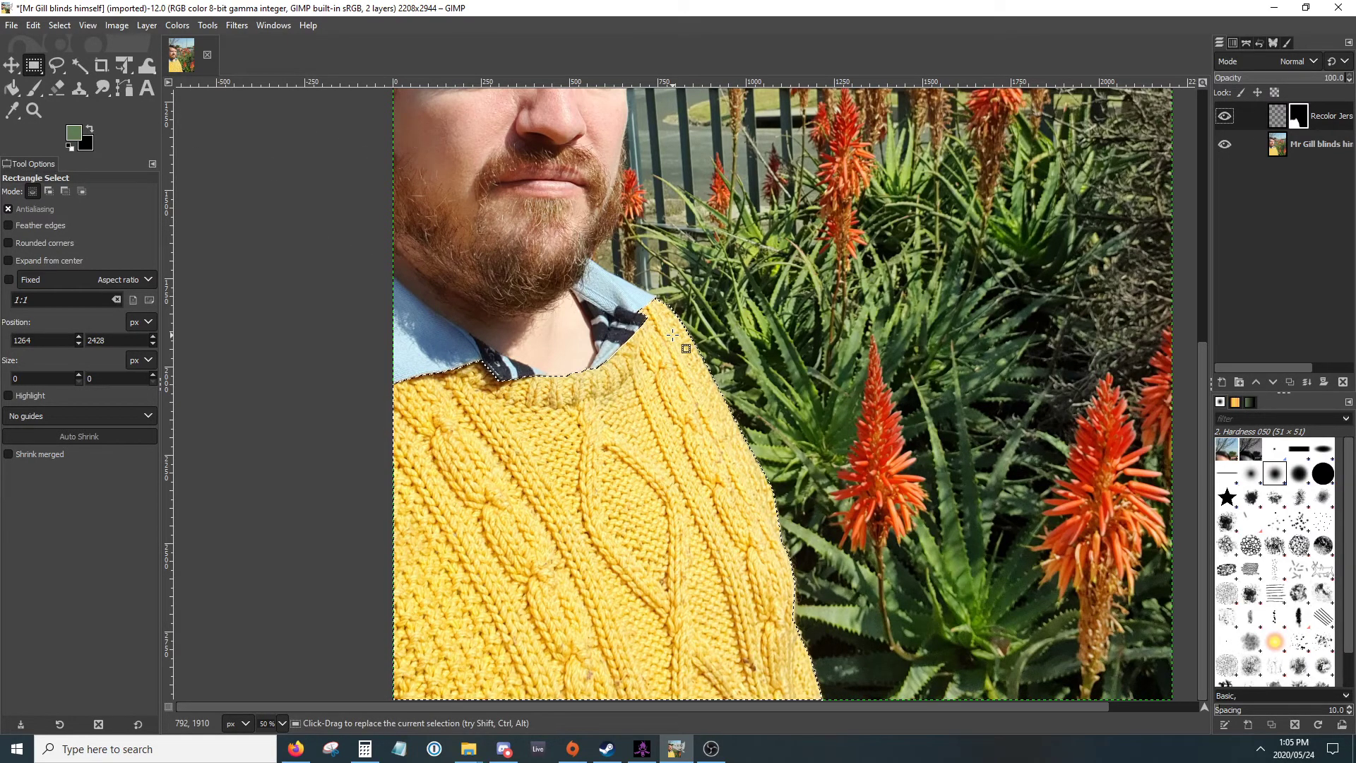
key(ctrl+shift+a)
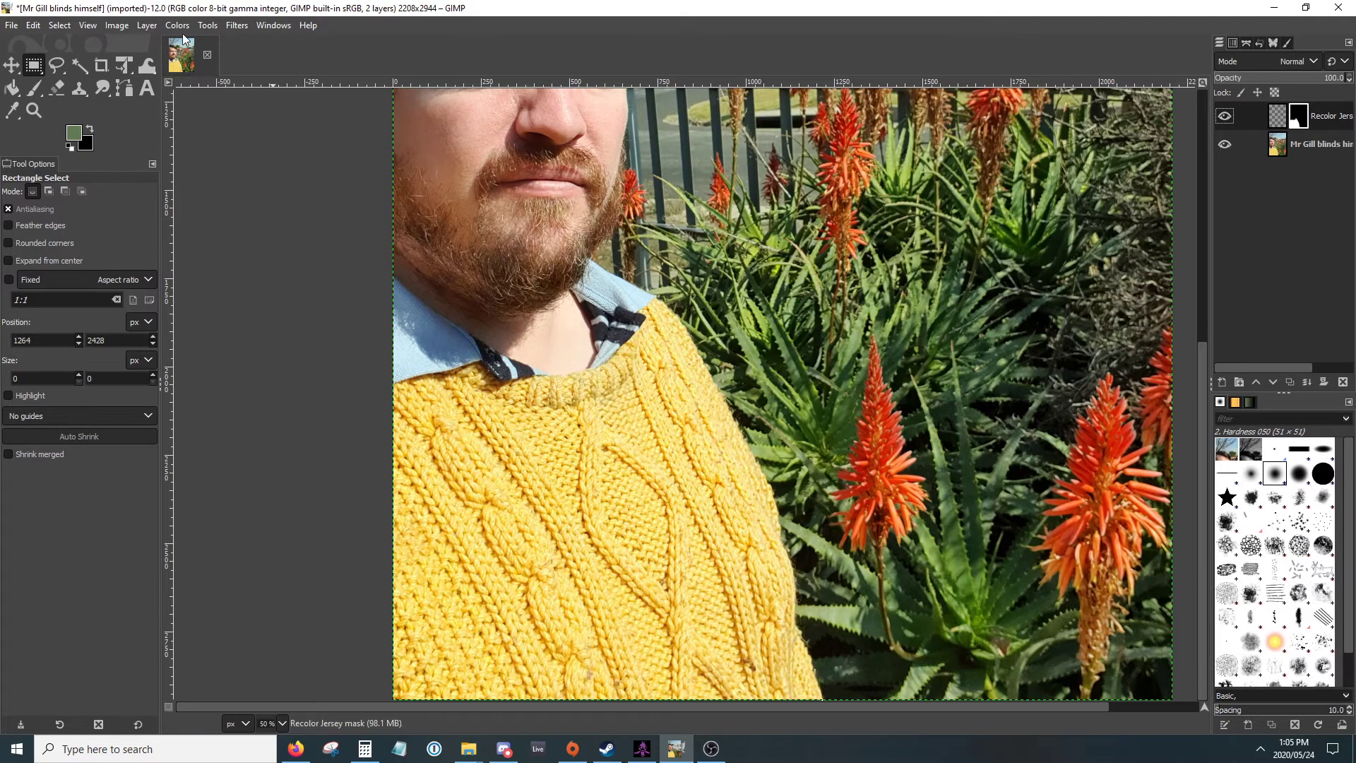
Step: Make the Recolor Jersey layer's content active instead of its mask and widen the dock that holds the layers
click(1280, 123)
drag(1214, 214, 1129, 217)
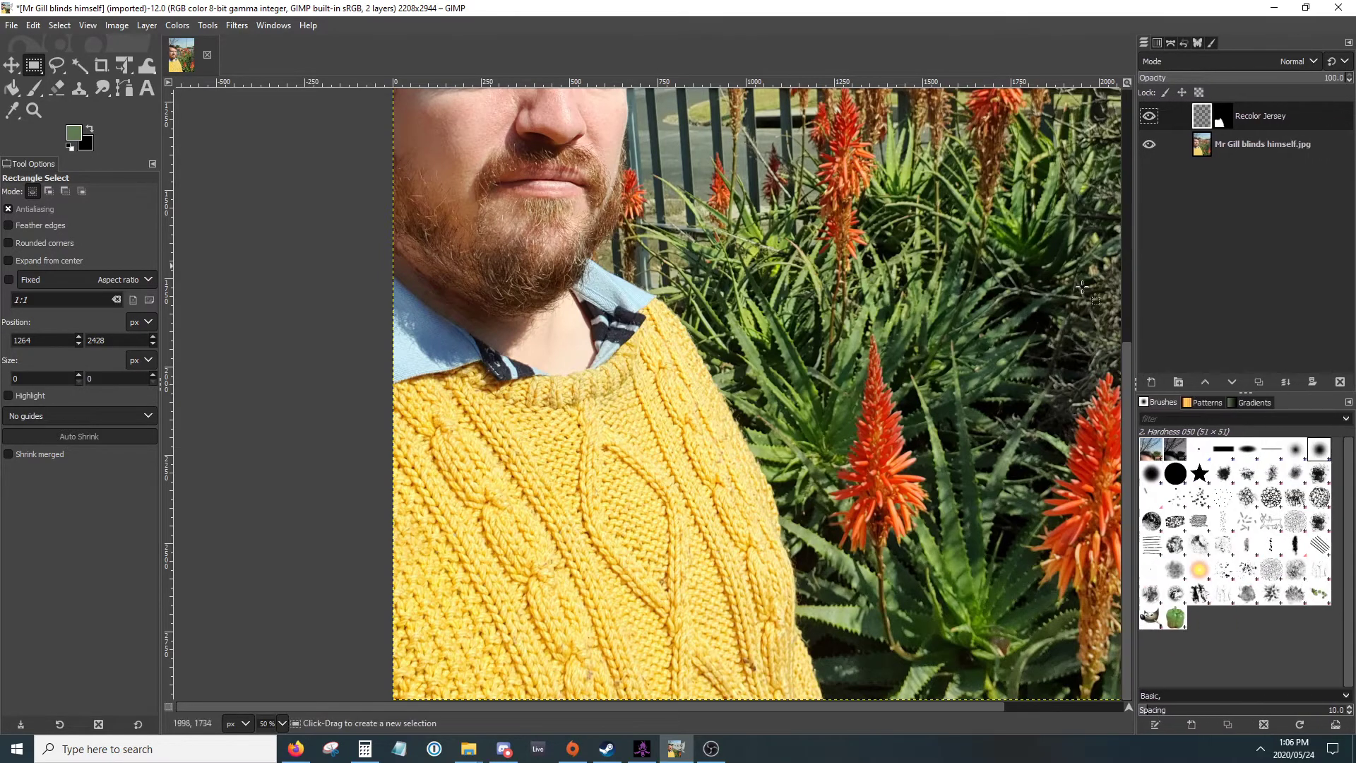
drag(806, 705, 919, 704)
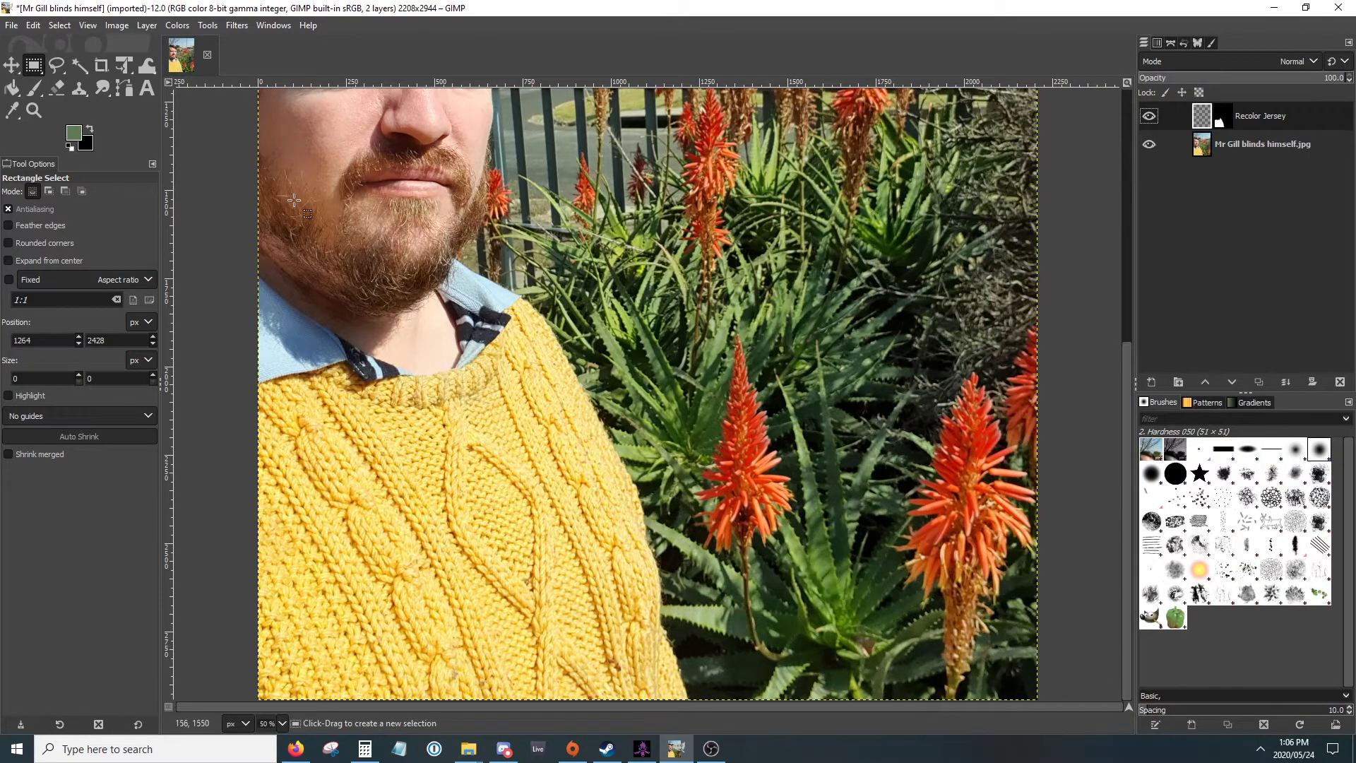
Step: Sample the orange-red of the aloe flower beside the sweater from the photo layer as the foreground color
click(13, 89)
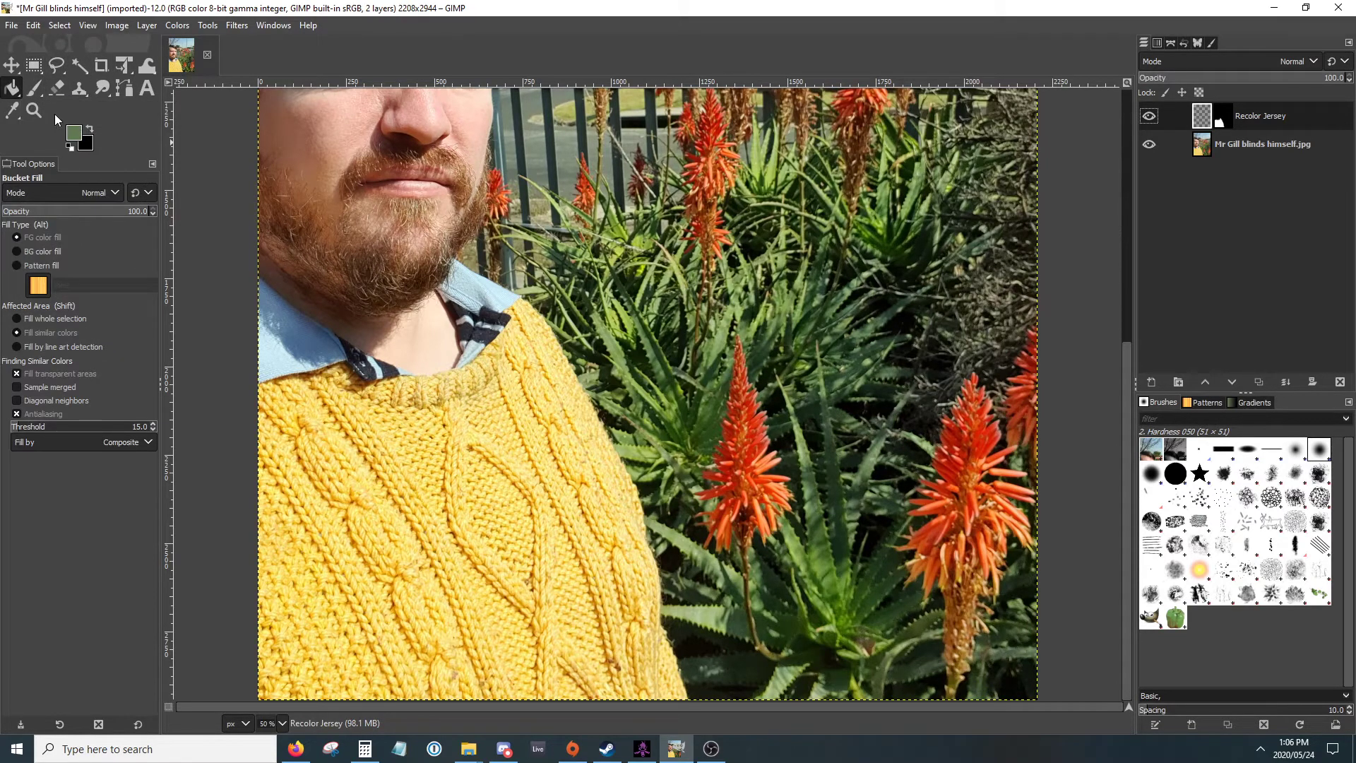
click(12, 110)
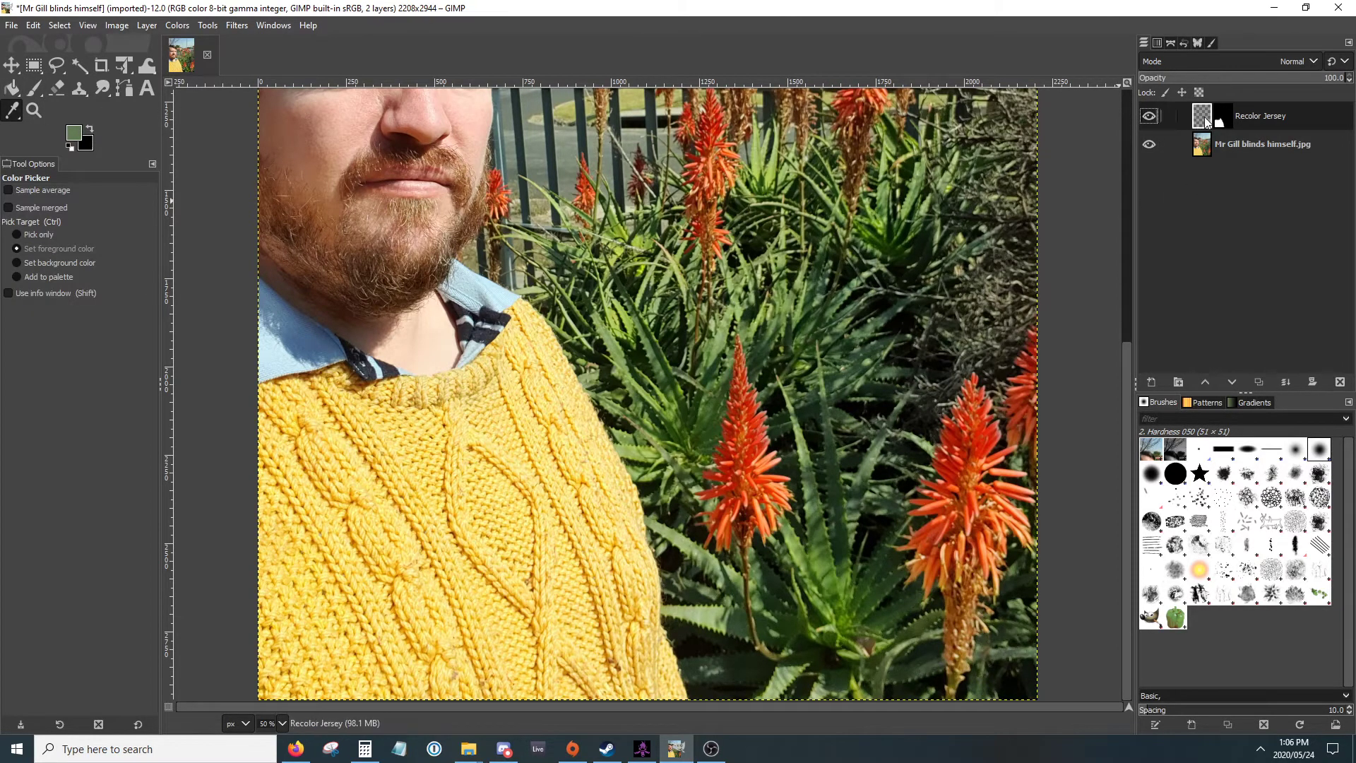
click(705, 212)
click(1210, 141)
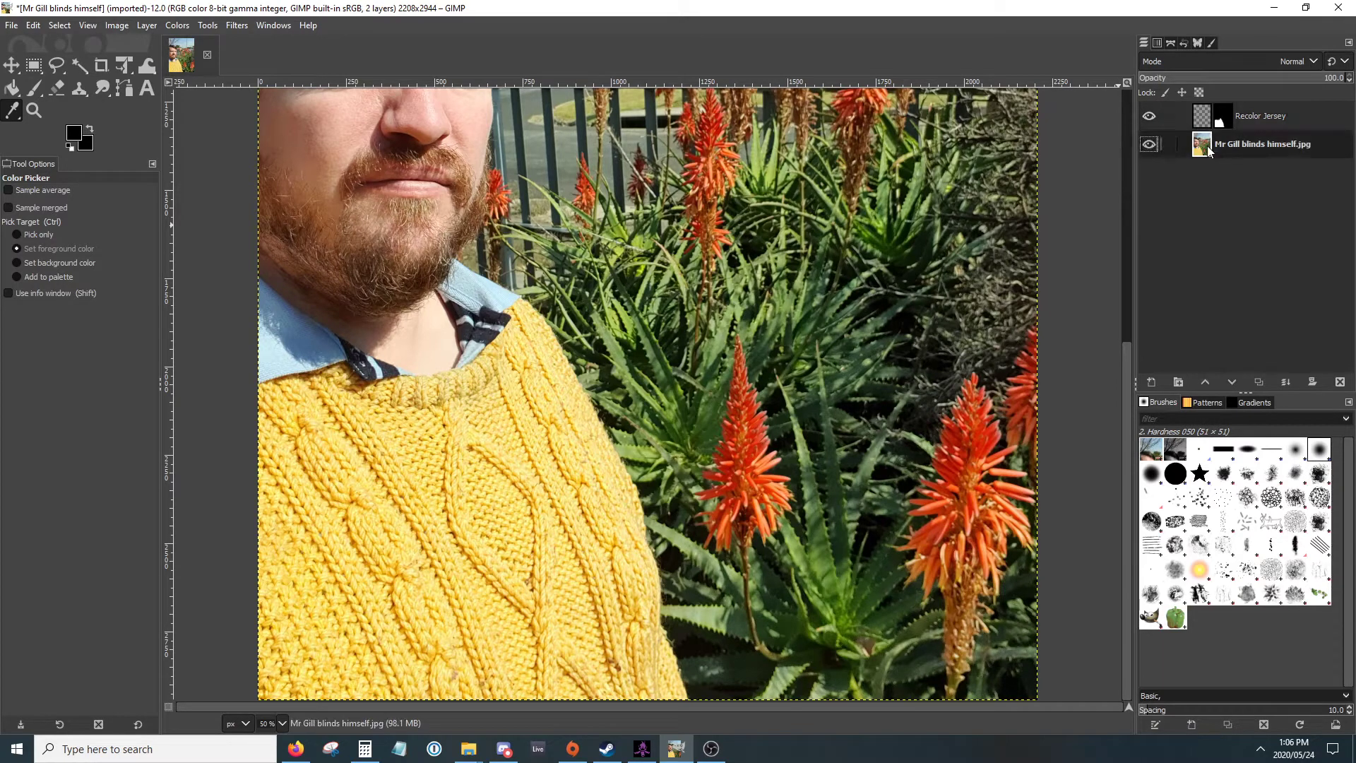
click(767, 476)
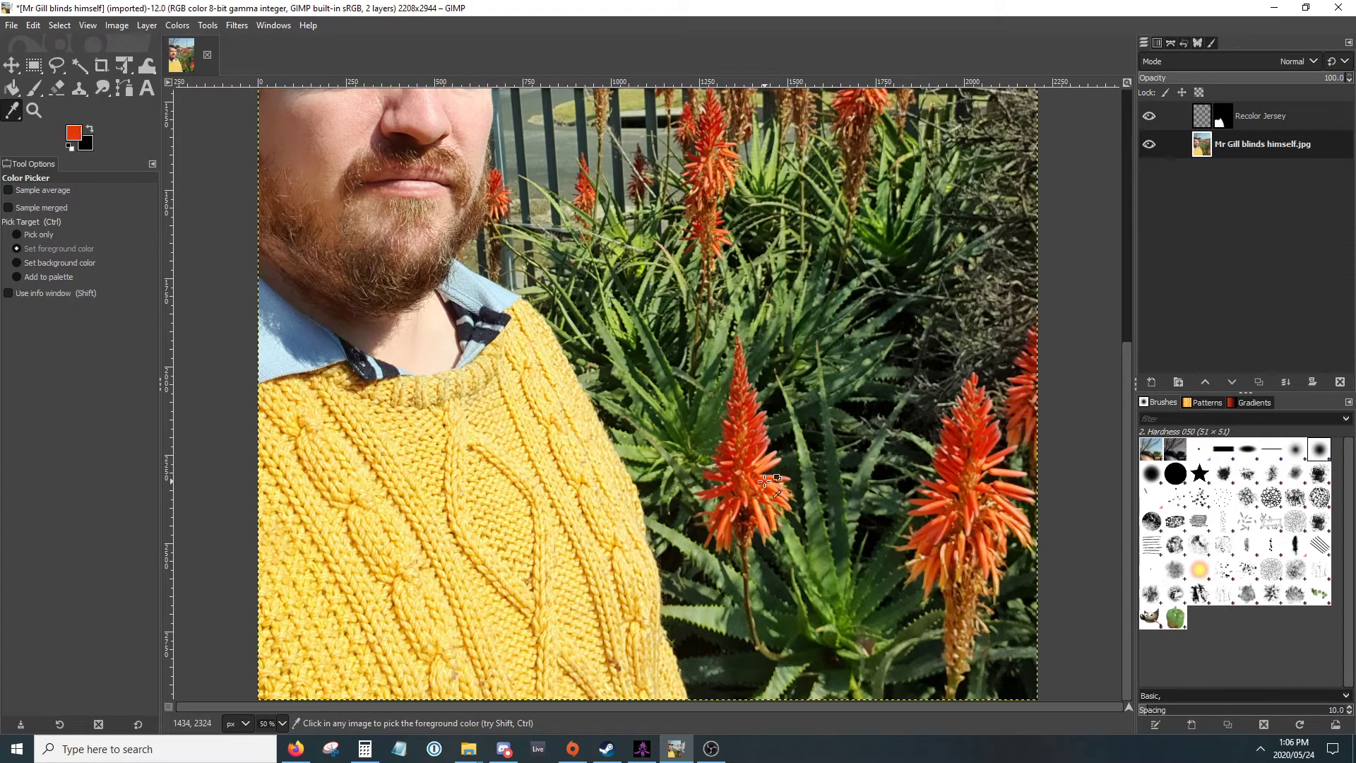
Step: Bucket-fill the masked Recolor Jersey layer with the sampled orange-red foreground color over the sweater
click(1203, 111)
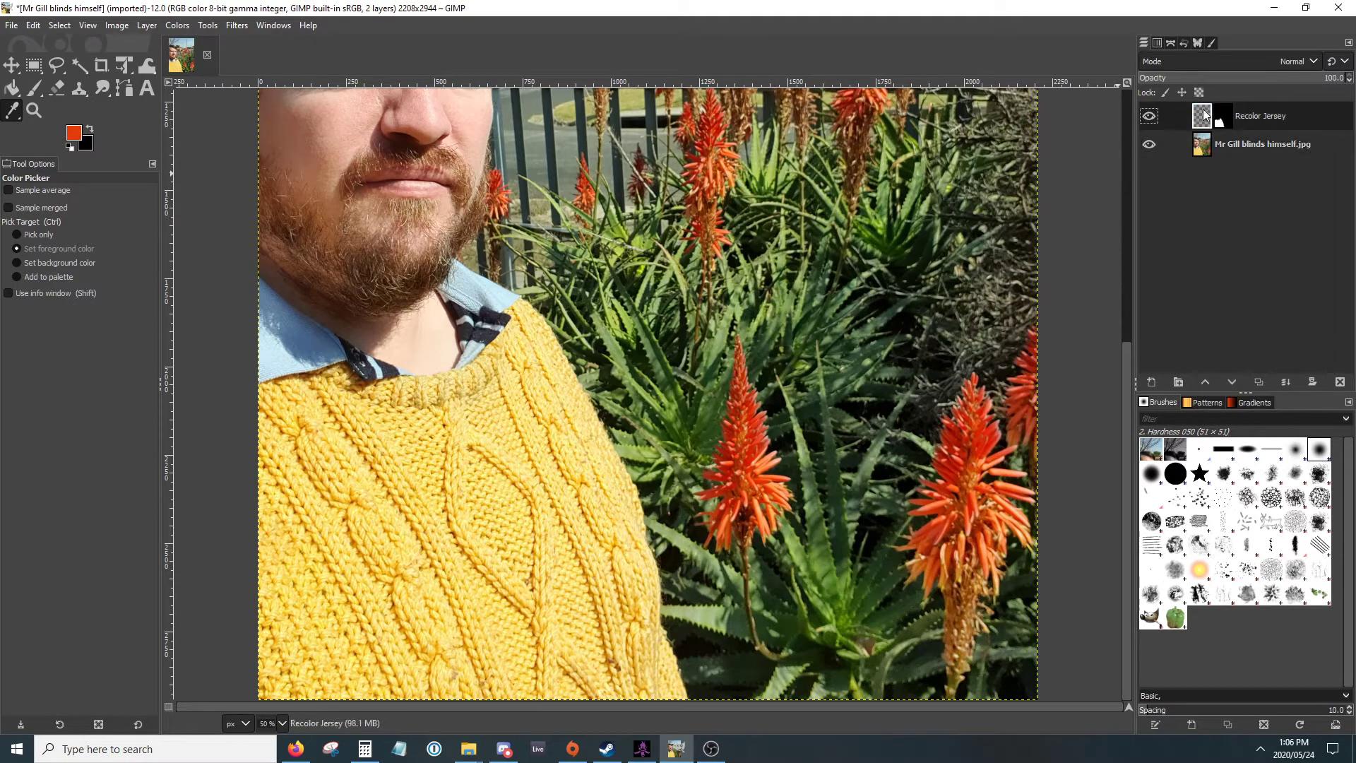
click(12, 88)
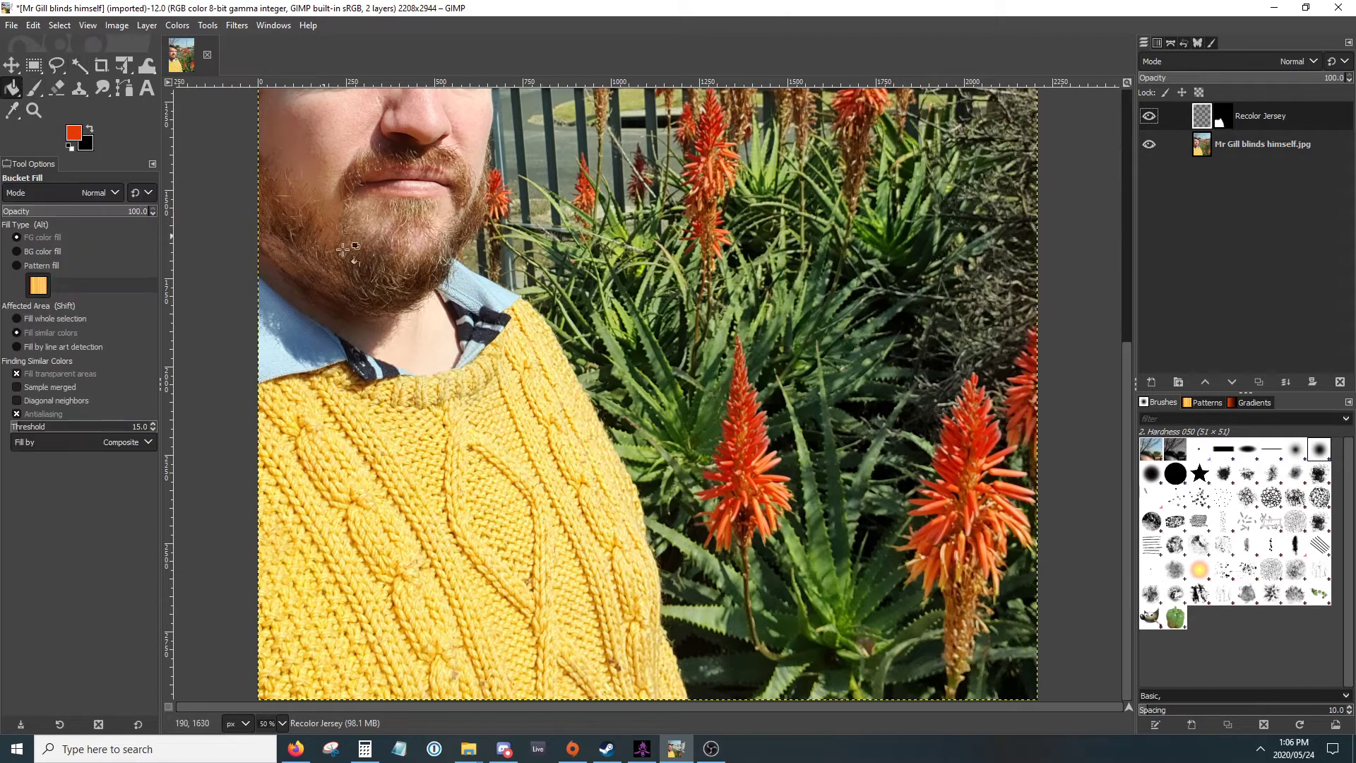
click(500, 365)
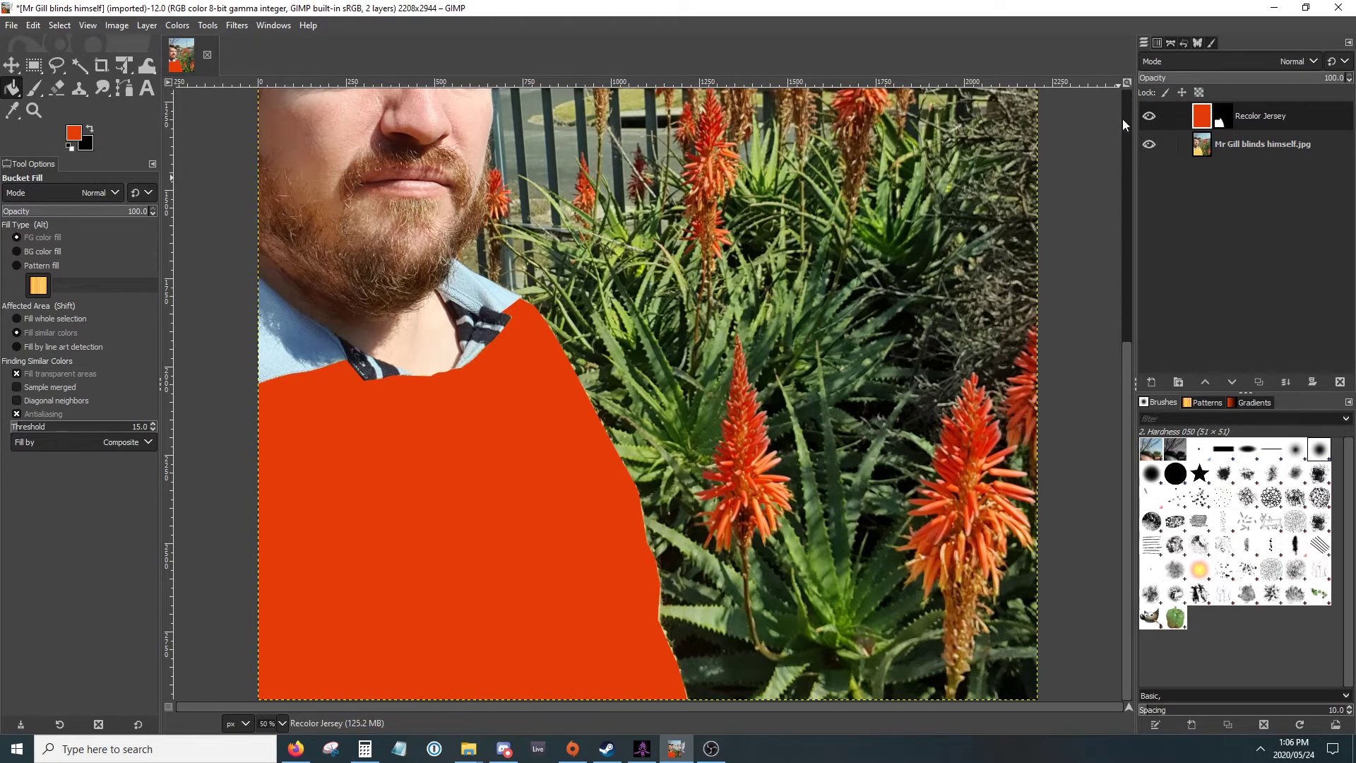
Step: Try the HSV Hue blending mode on the Recolor Jersey layer
click(1283, 62)
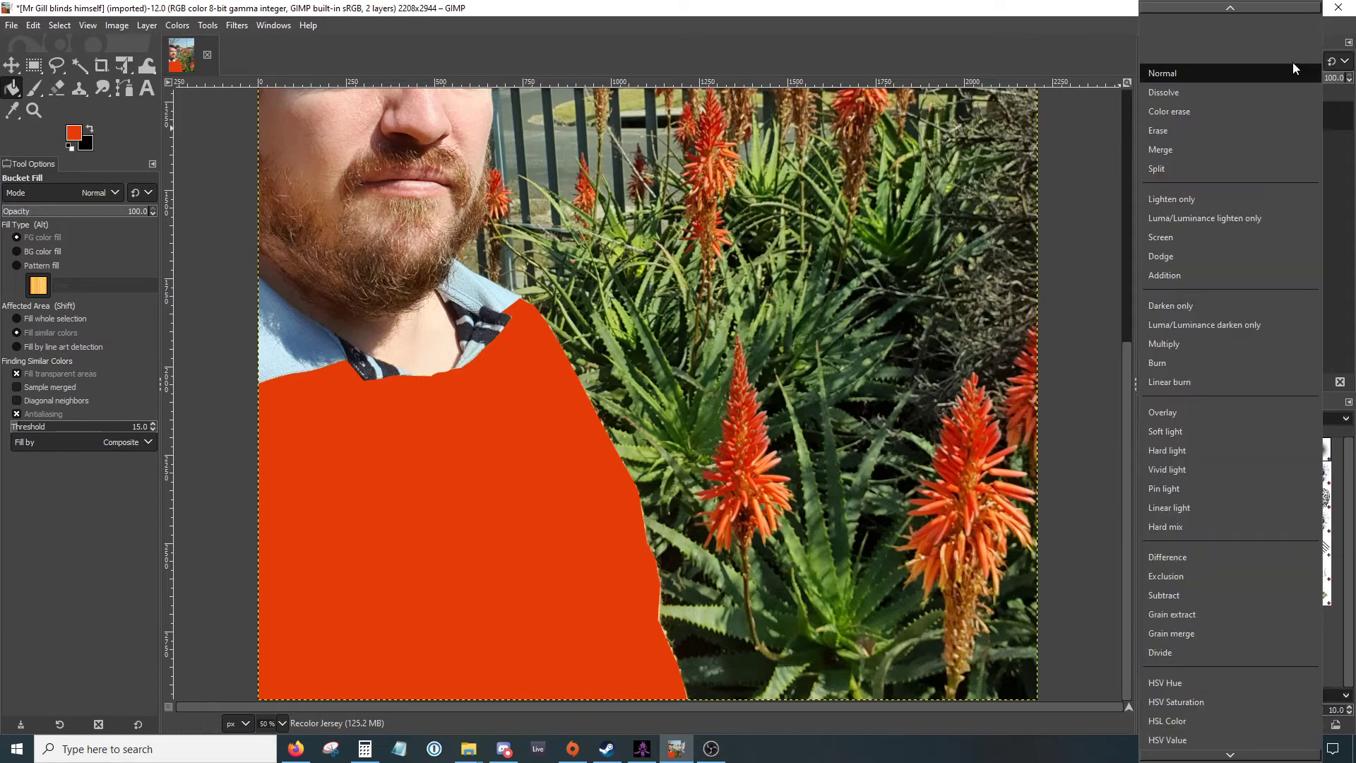
scroll(1210, 466, down, 2)
scroll(1205, 452, down, 3)
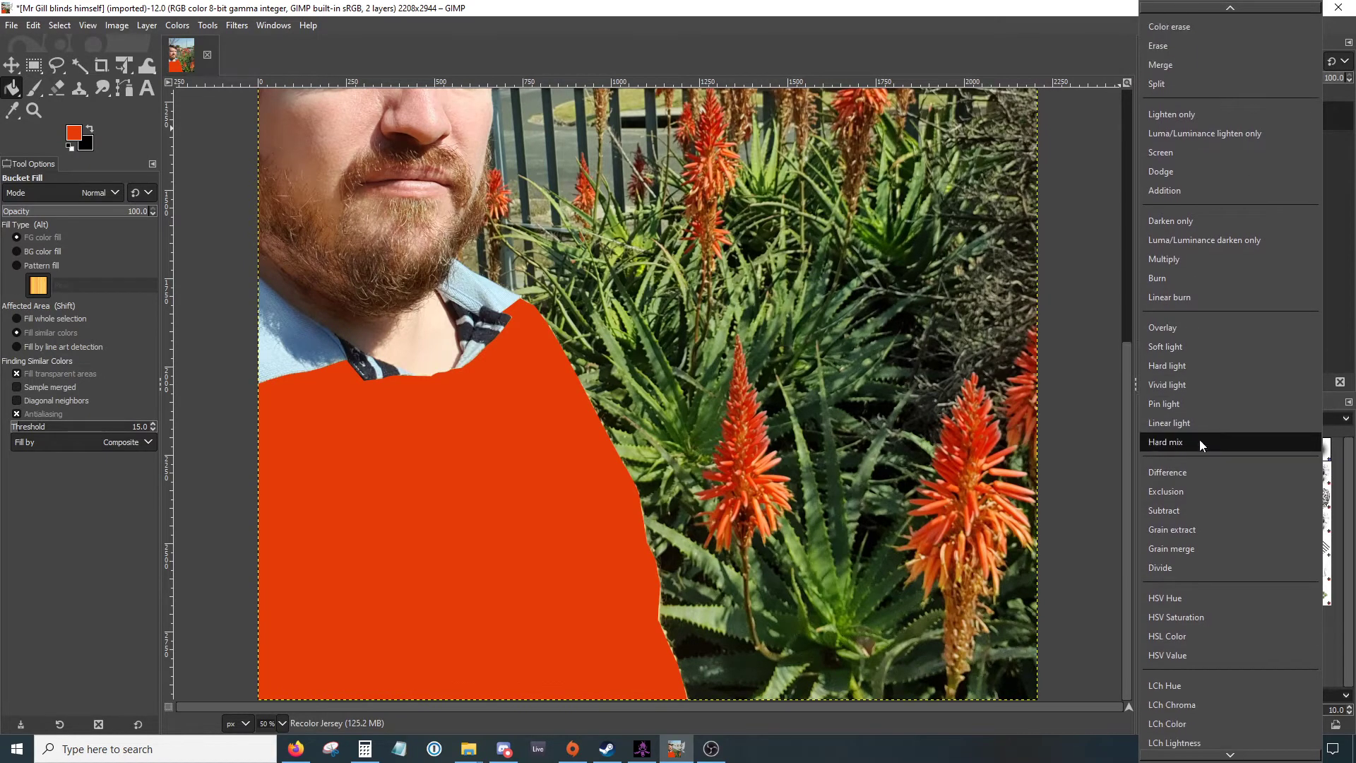
click(1176, 548)
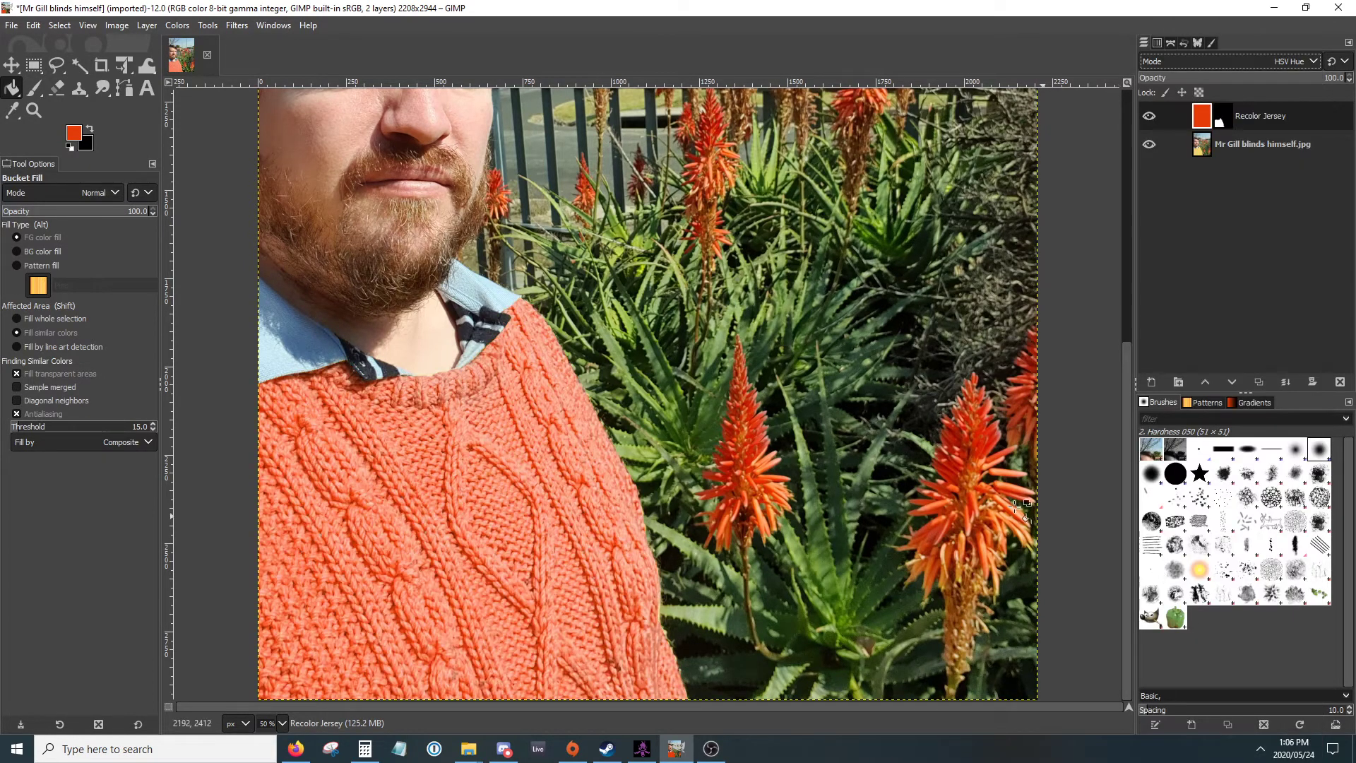
Step: Set the Recolor Jersey layer's blending mode to HSL Color
click(1287, 62)
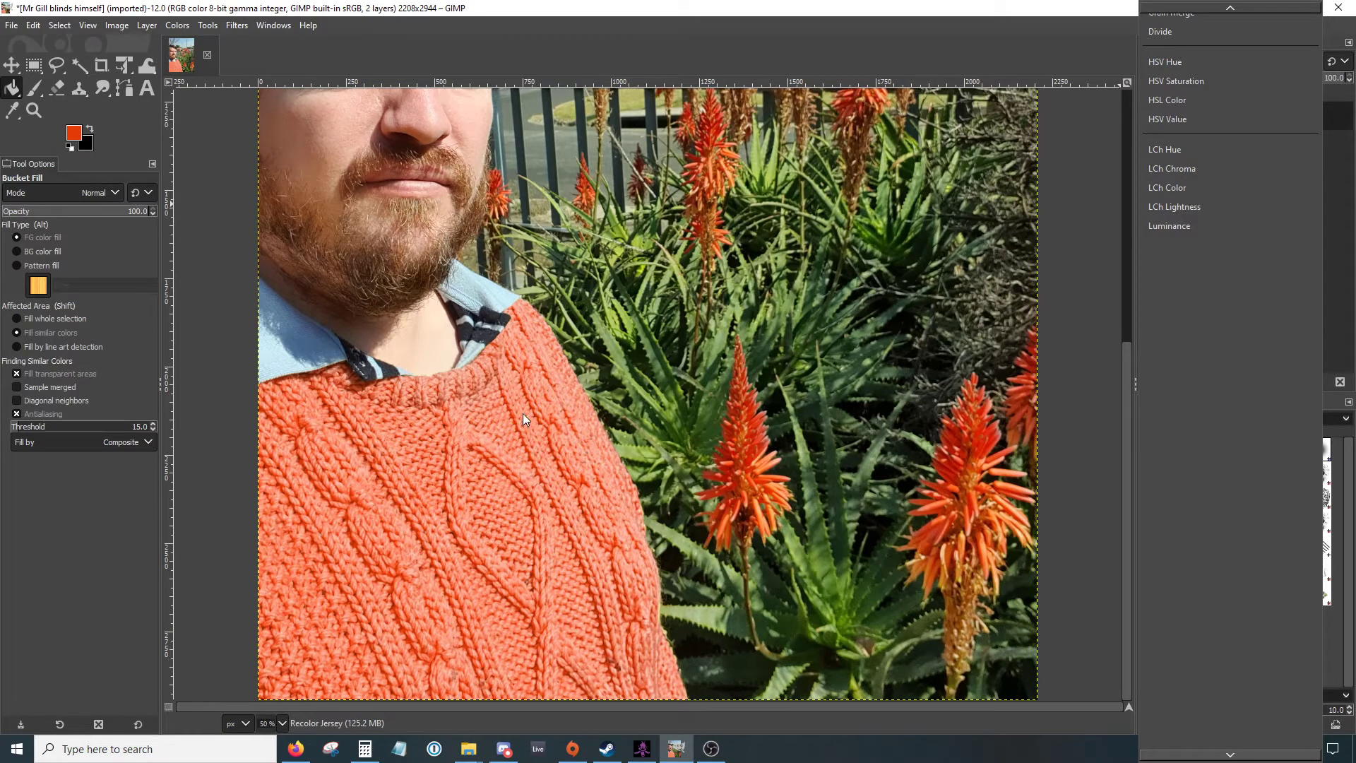
click(1168, 103)
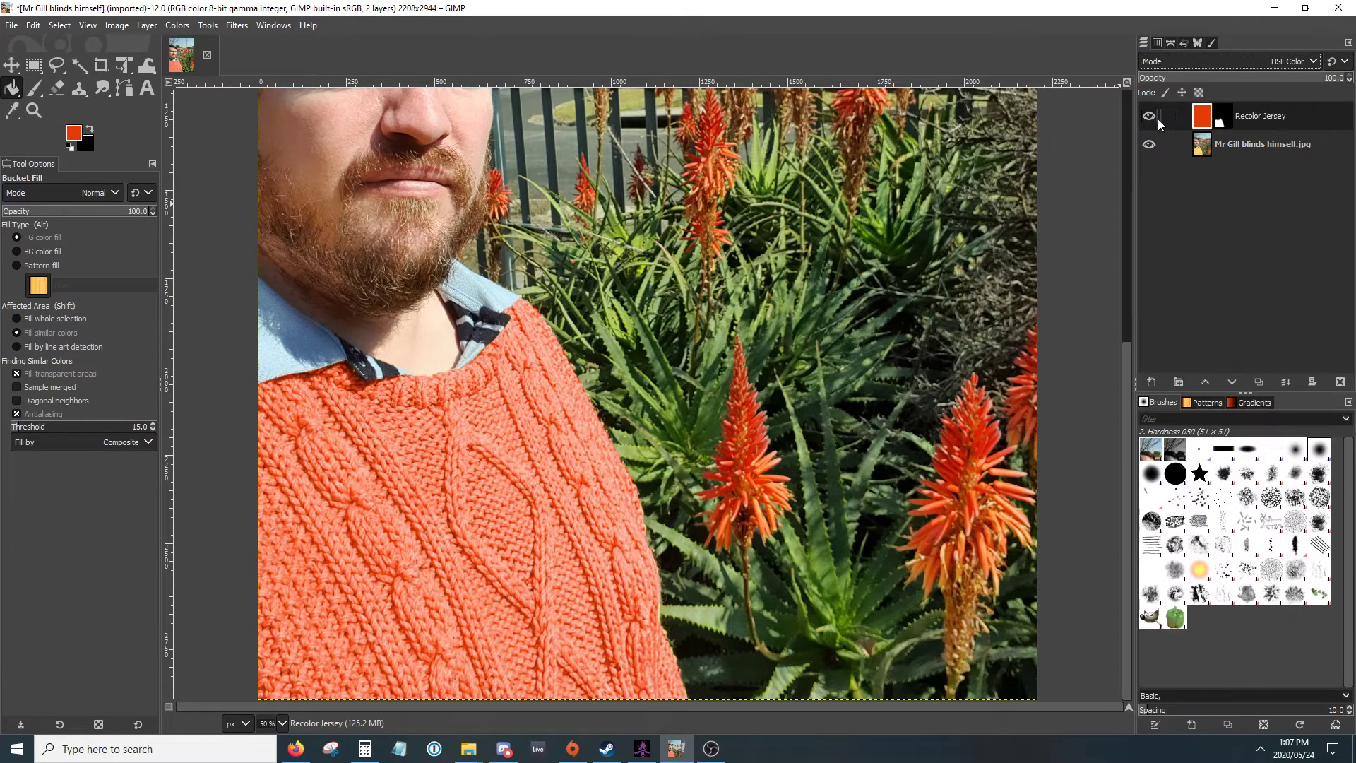
Step: Try the LCh Hue and LCh Color blending modes on the Recolor Jersey layer
click(1184, 62)
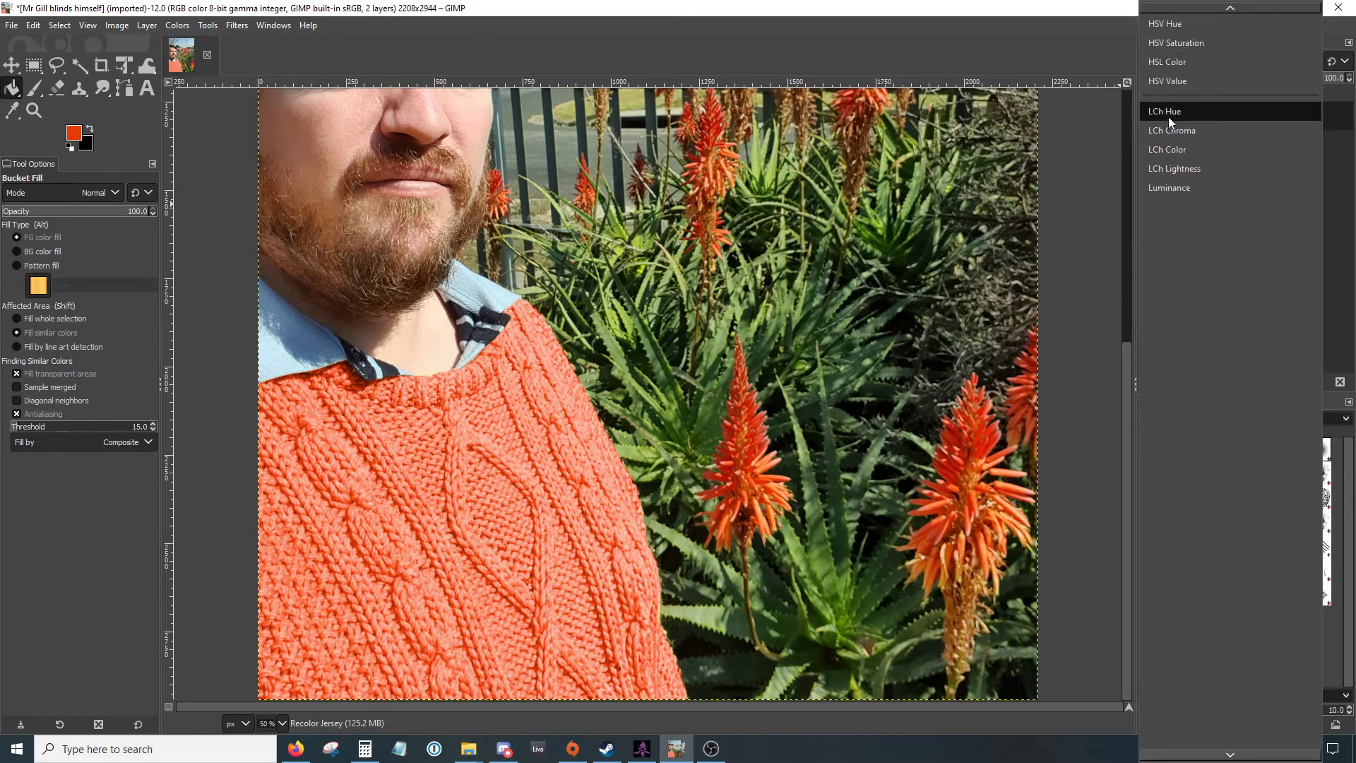
click(1168, 117)
click(1167, 62)
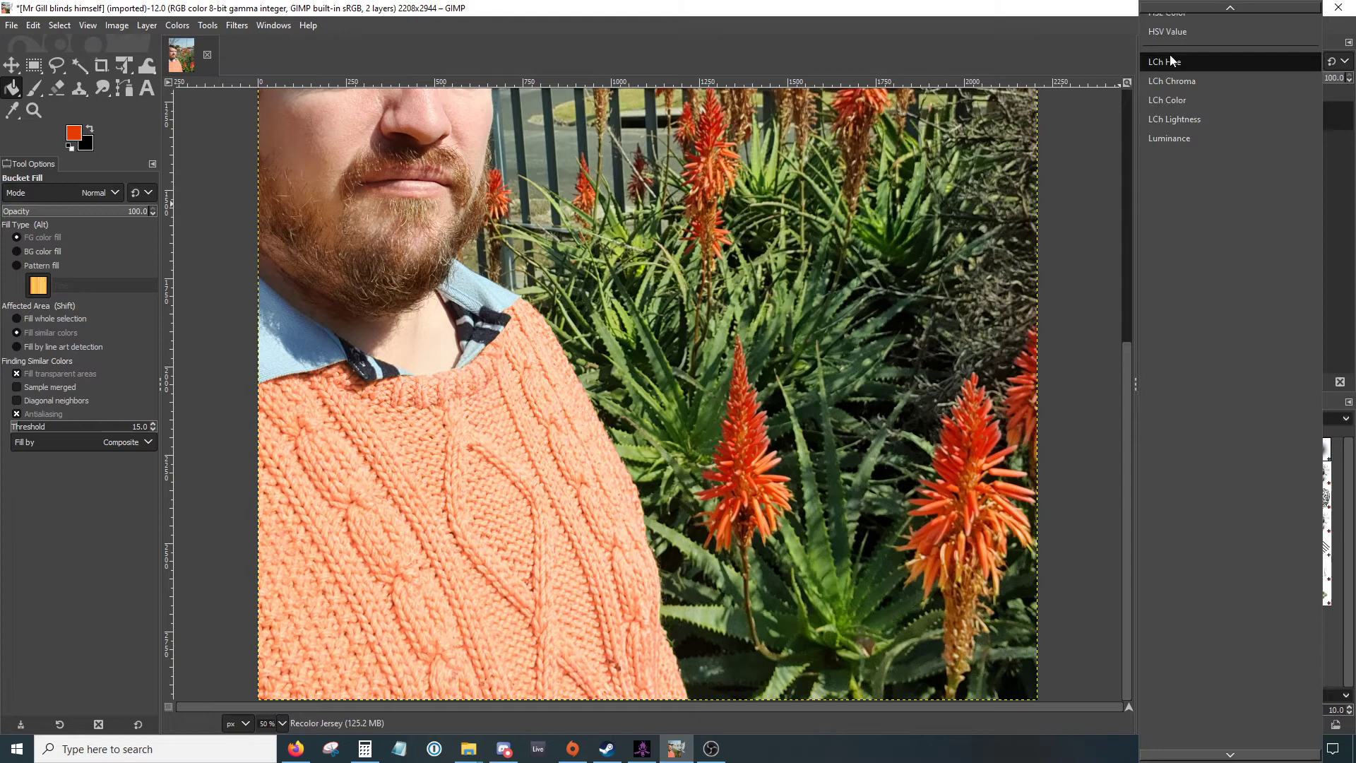
click(1177, 92)
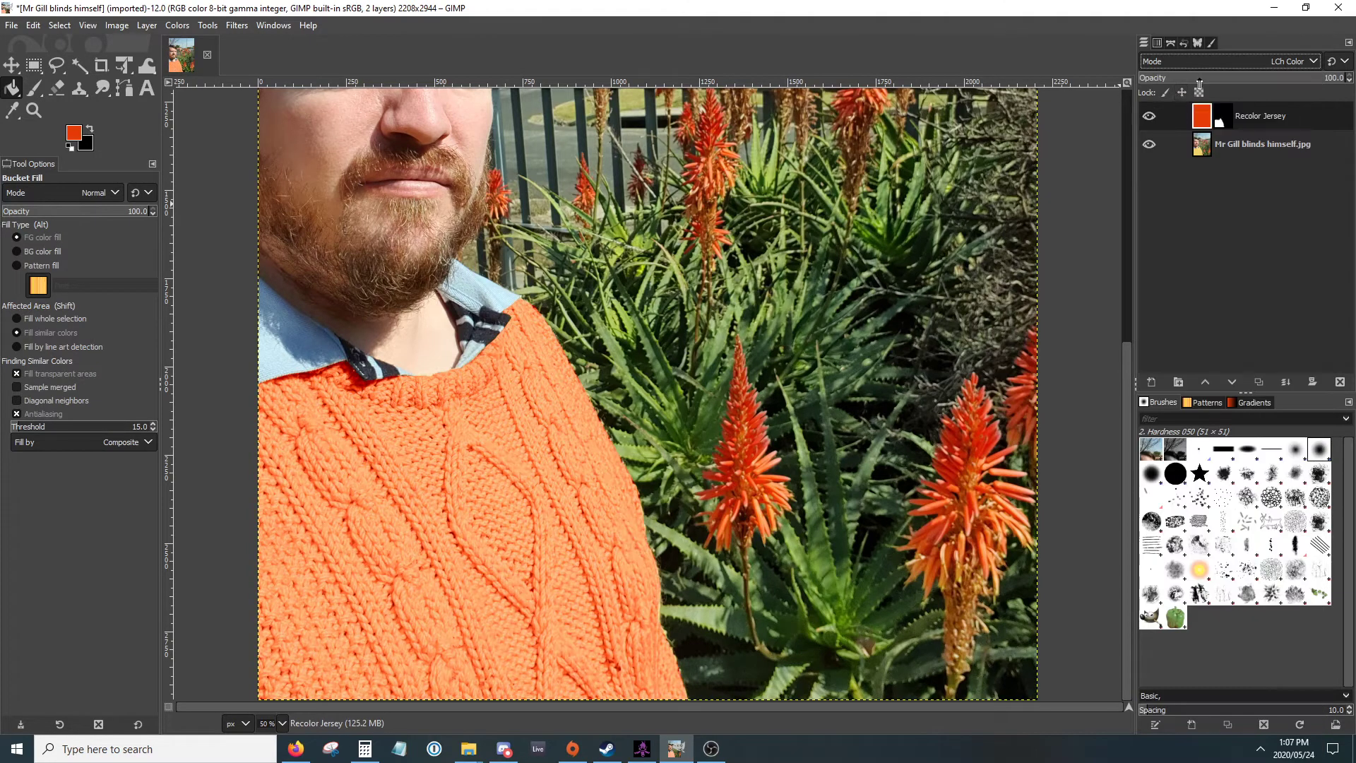
Step: Set the Recolor Jersey layer's blending mode to HSV Hue
click(1185, 62)
click(1185, 61)
click(1184, 61)
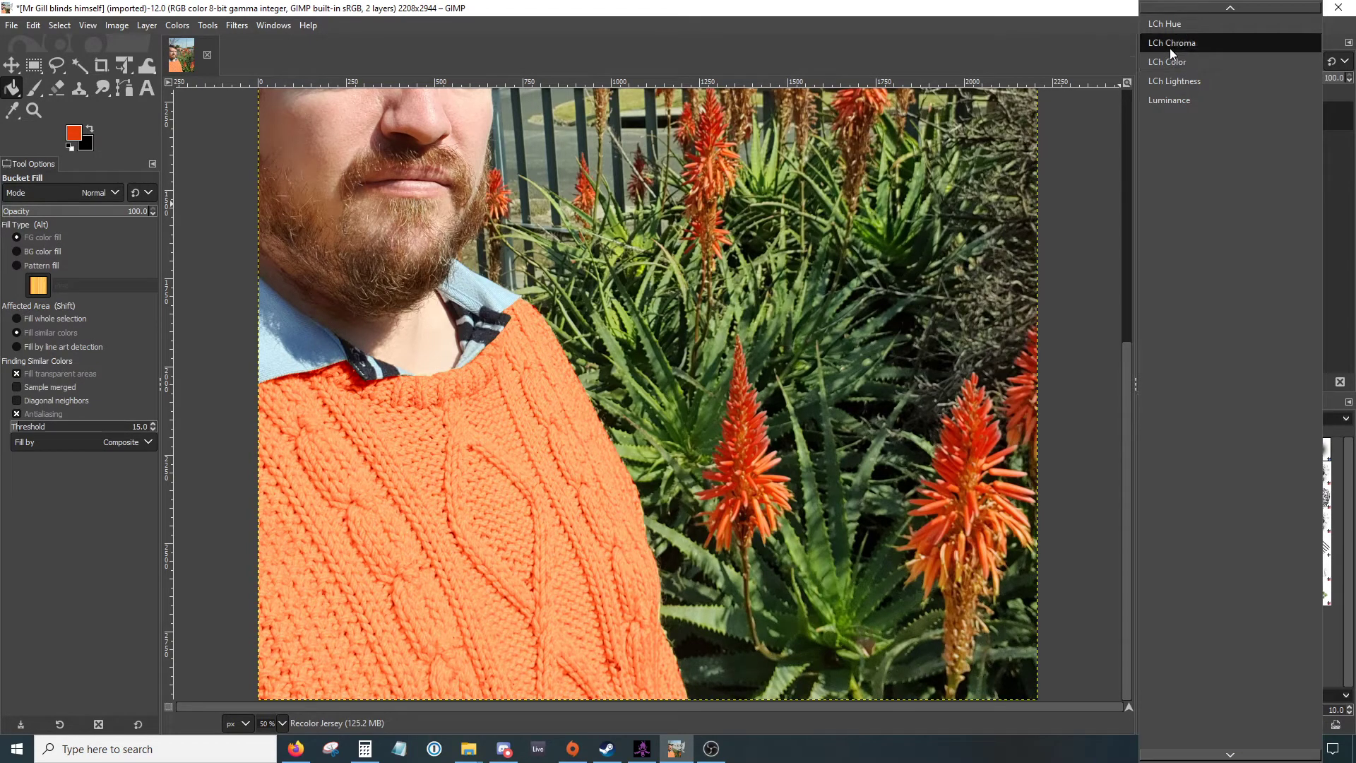
scroll(1171, 65, up, 1)
scroll(1172, 92, up, 2)
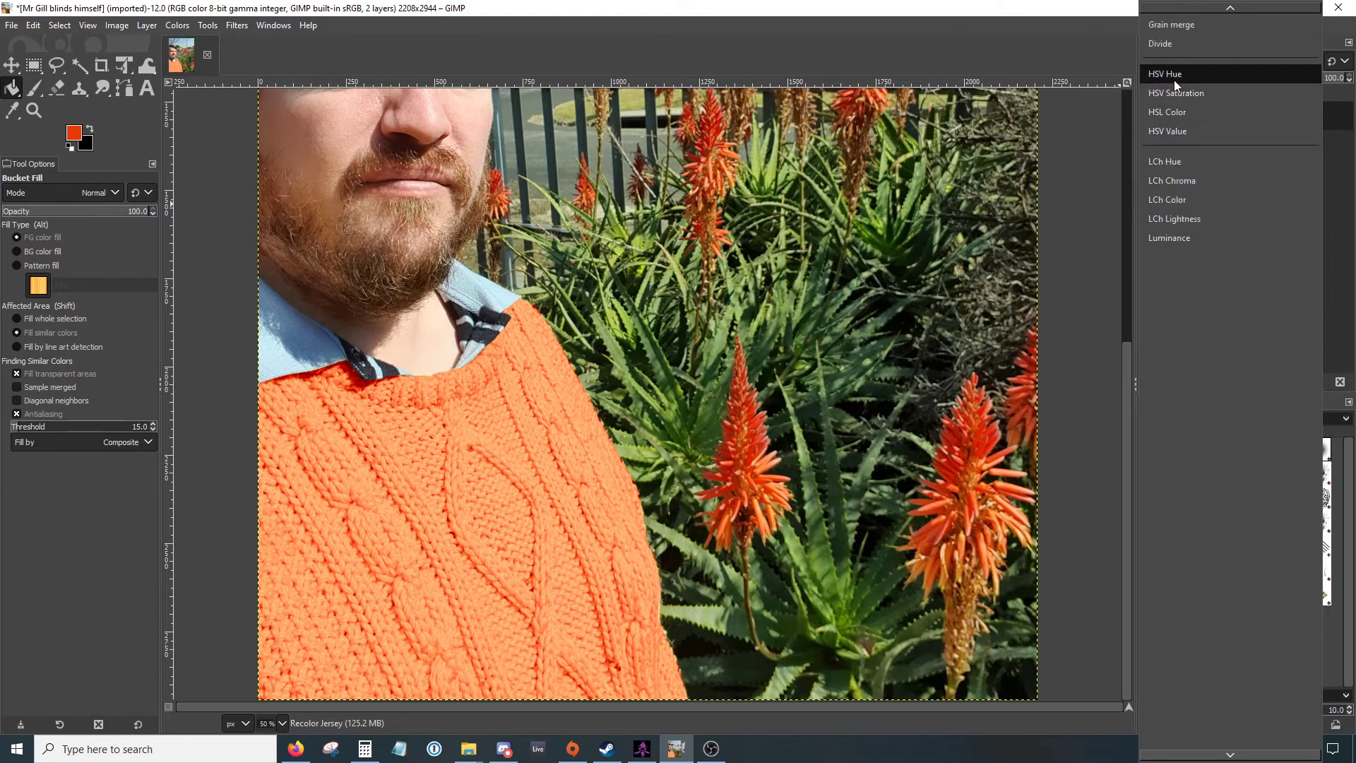
click(1174, 79)
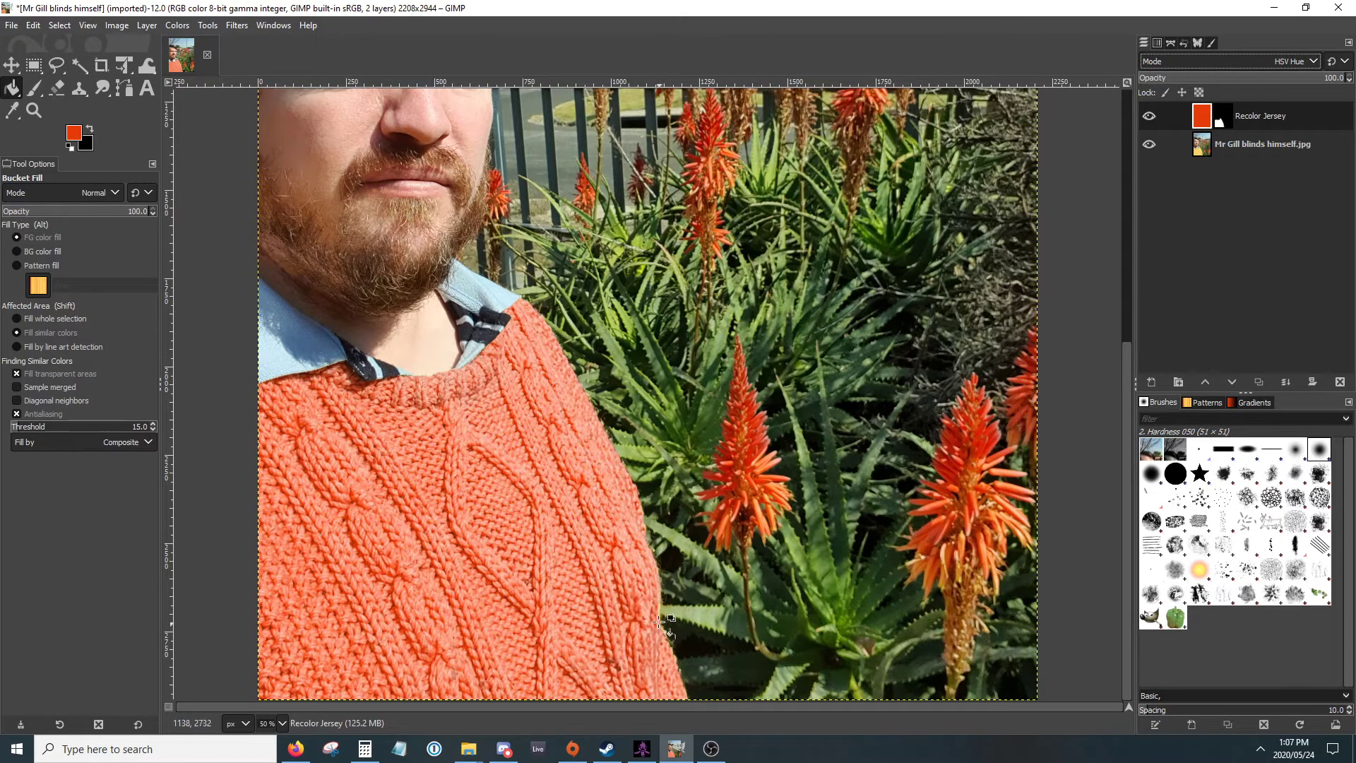
Step: Activate the Recolor Jersey layer's mask and set up the Paintbrush with the 2. Hardness 075 brush at size 229
ctrl+scroll(652, 555, up, 6)
ctrl+scroll(651, 555, up, 1)
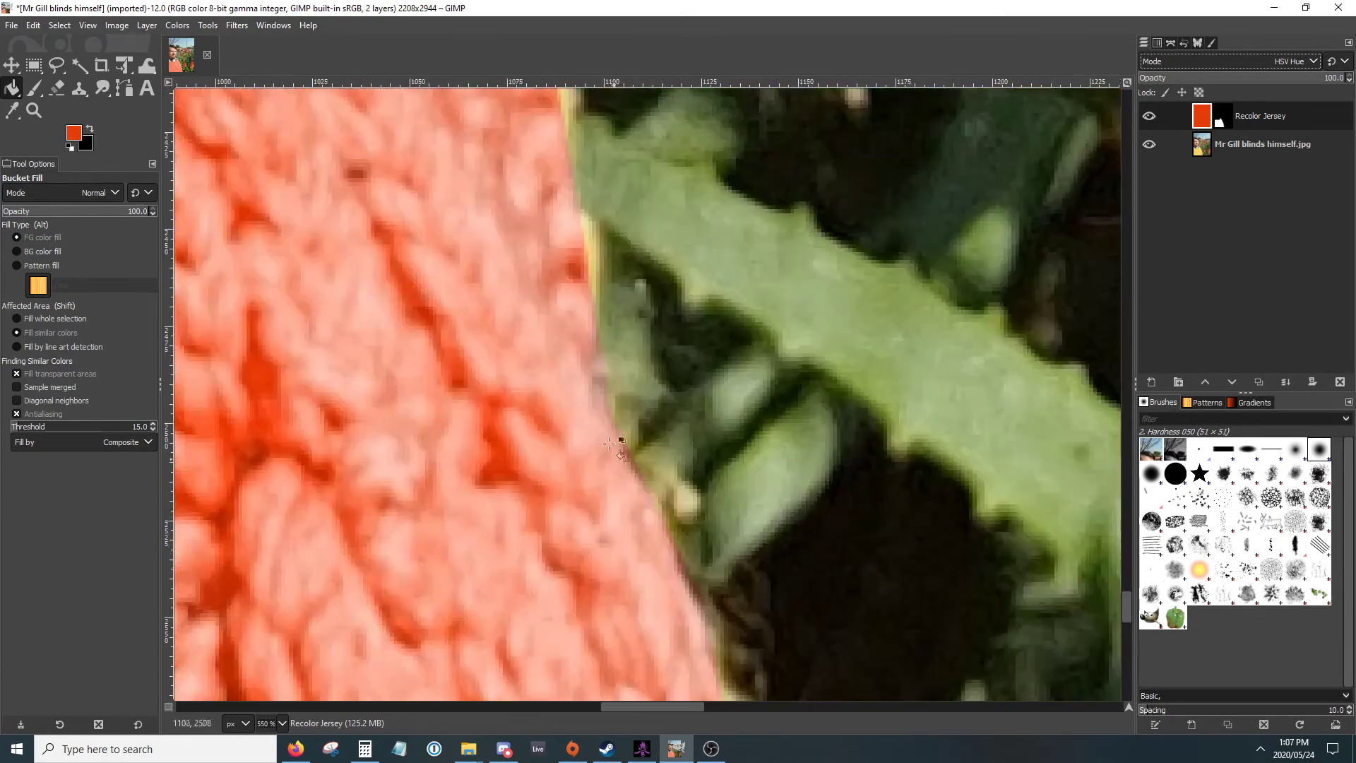
ctrl+scroll(591, 288, up, 3)
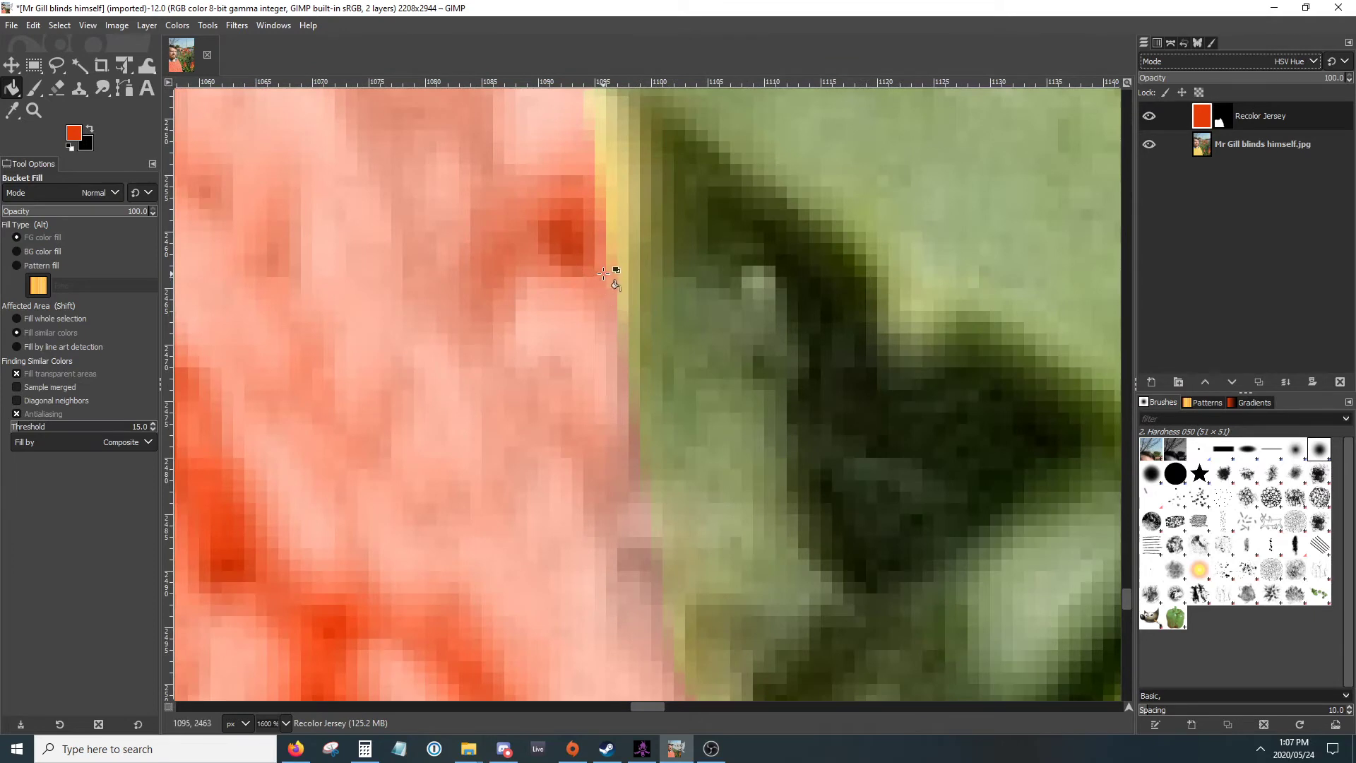
scroll(619, 240, up, 3)
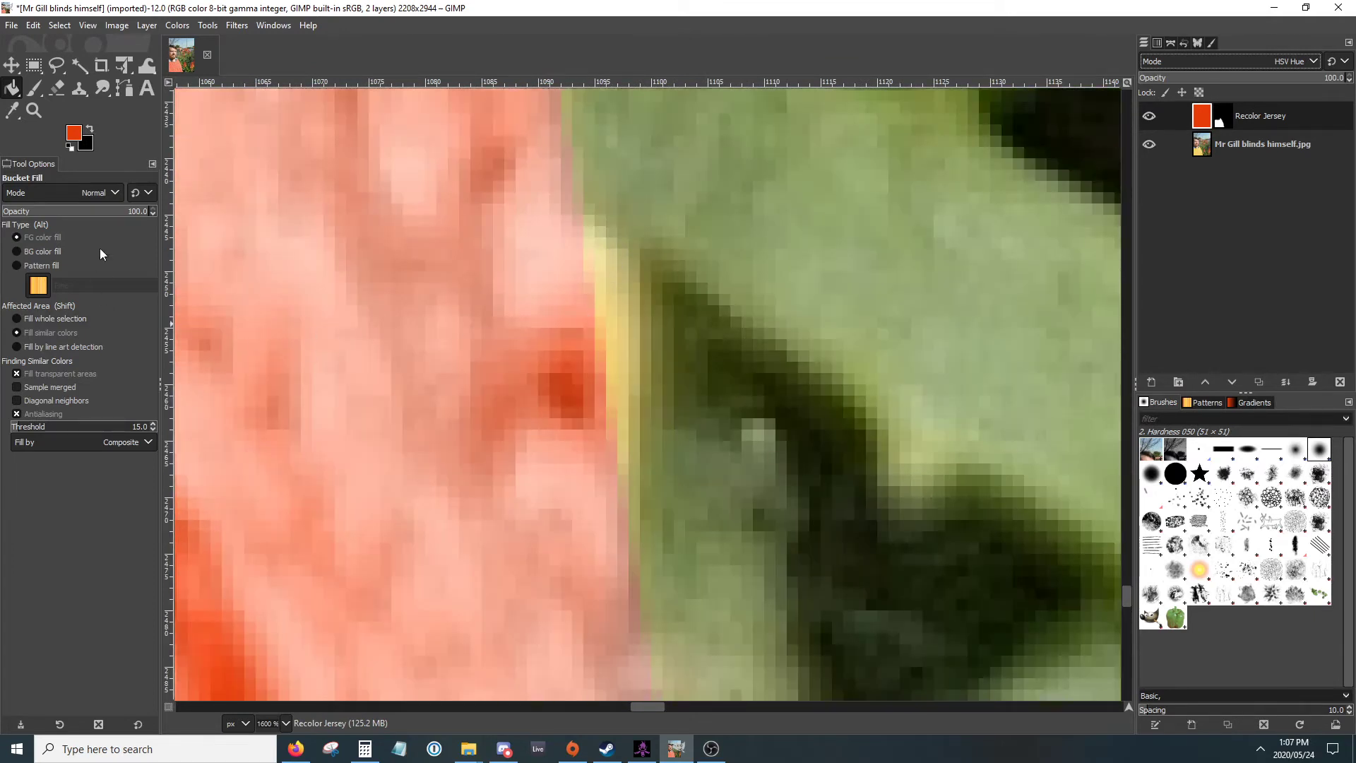
click(1219, 107)
click(1219, 105)
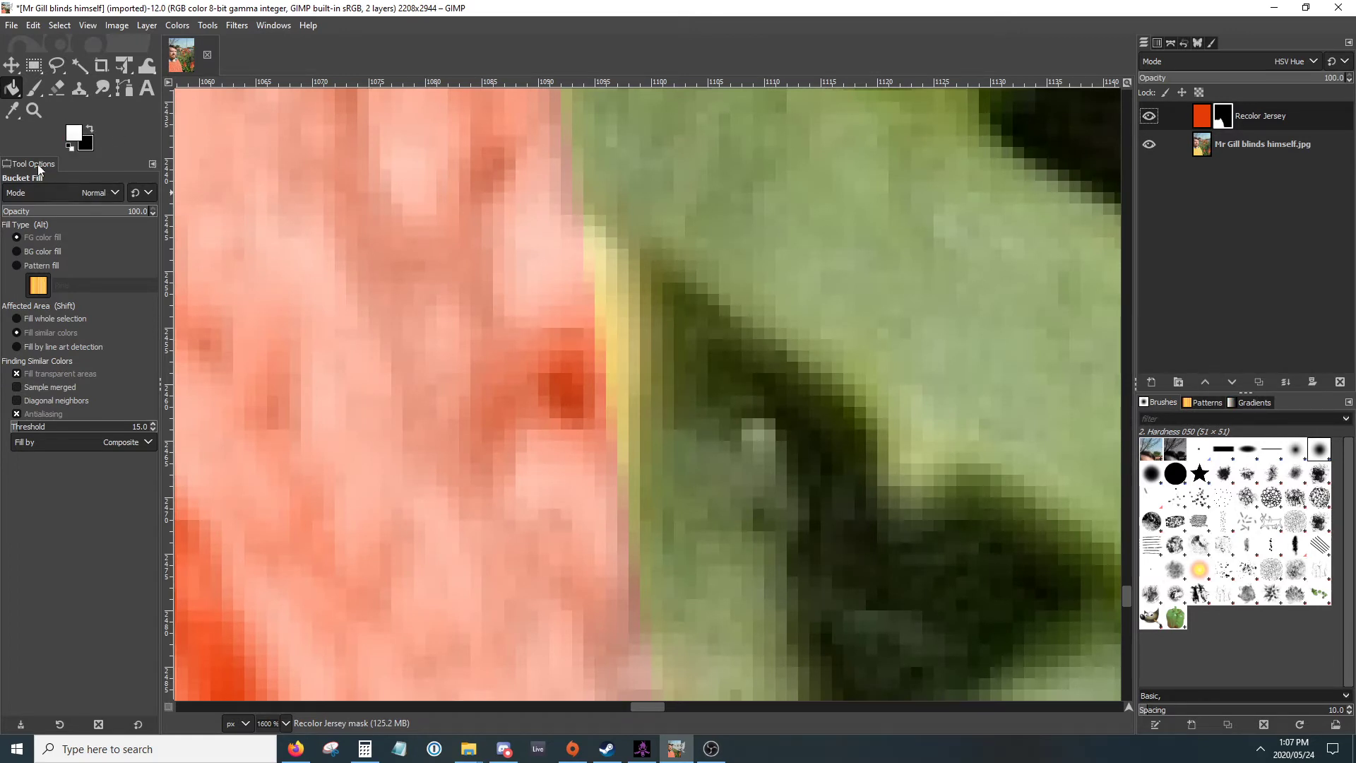
click(33, 88)
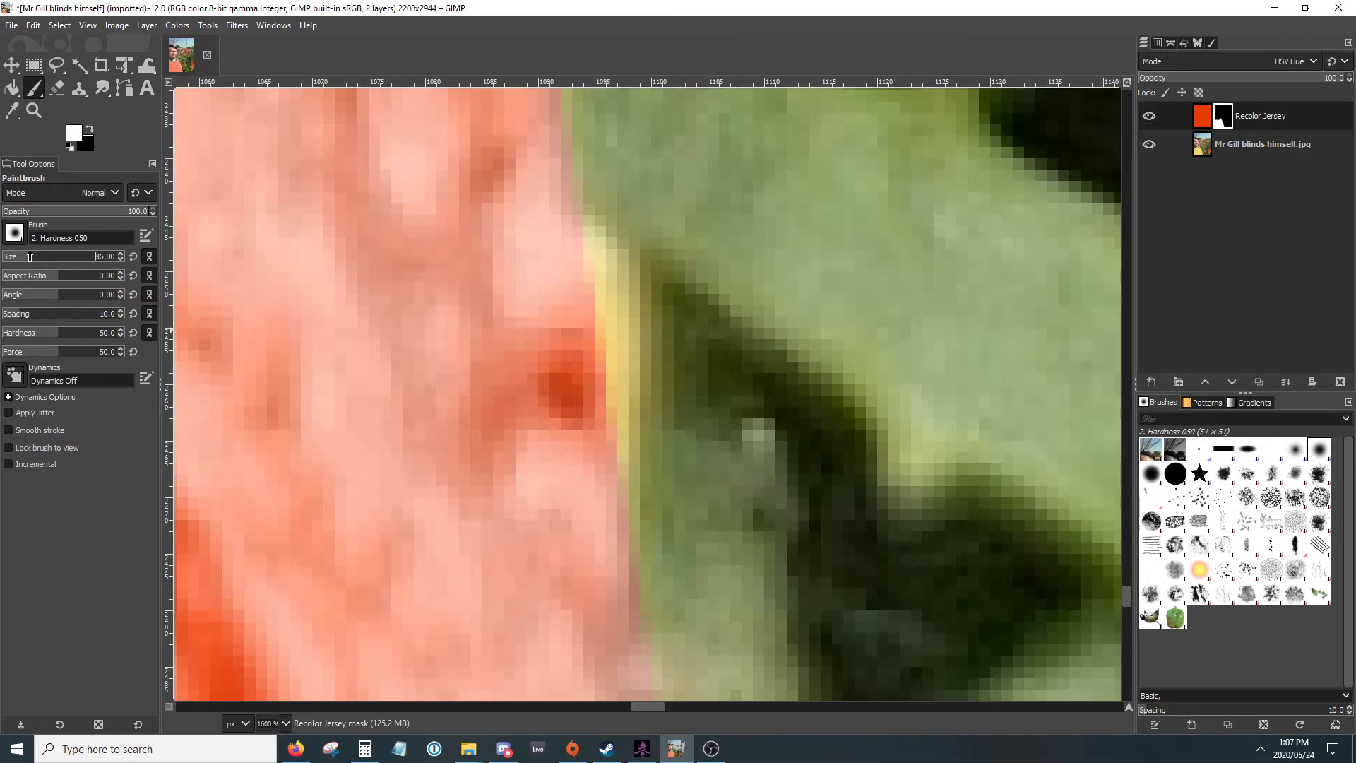
click(14, 233)
click(48, 276)
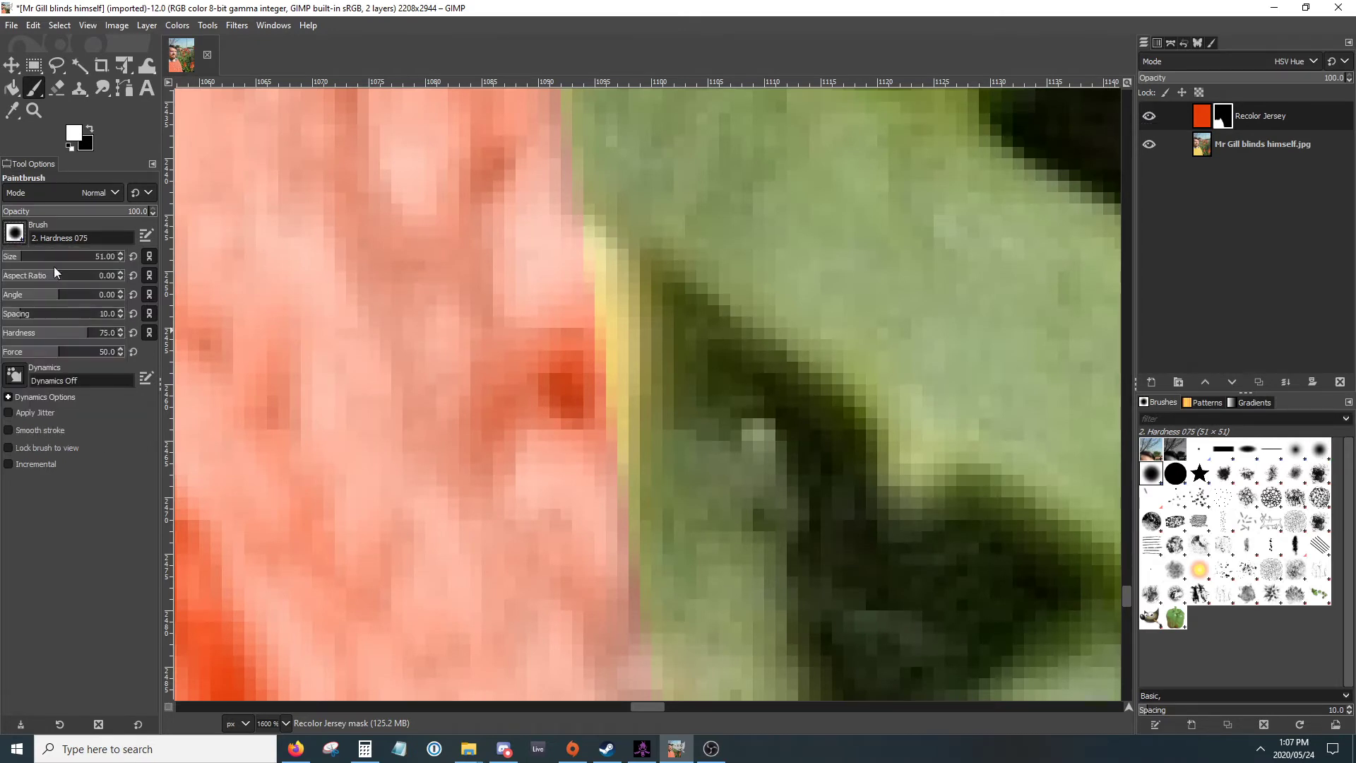
drag(28, 259, 54, 258)
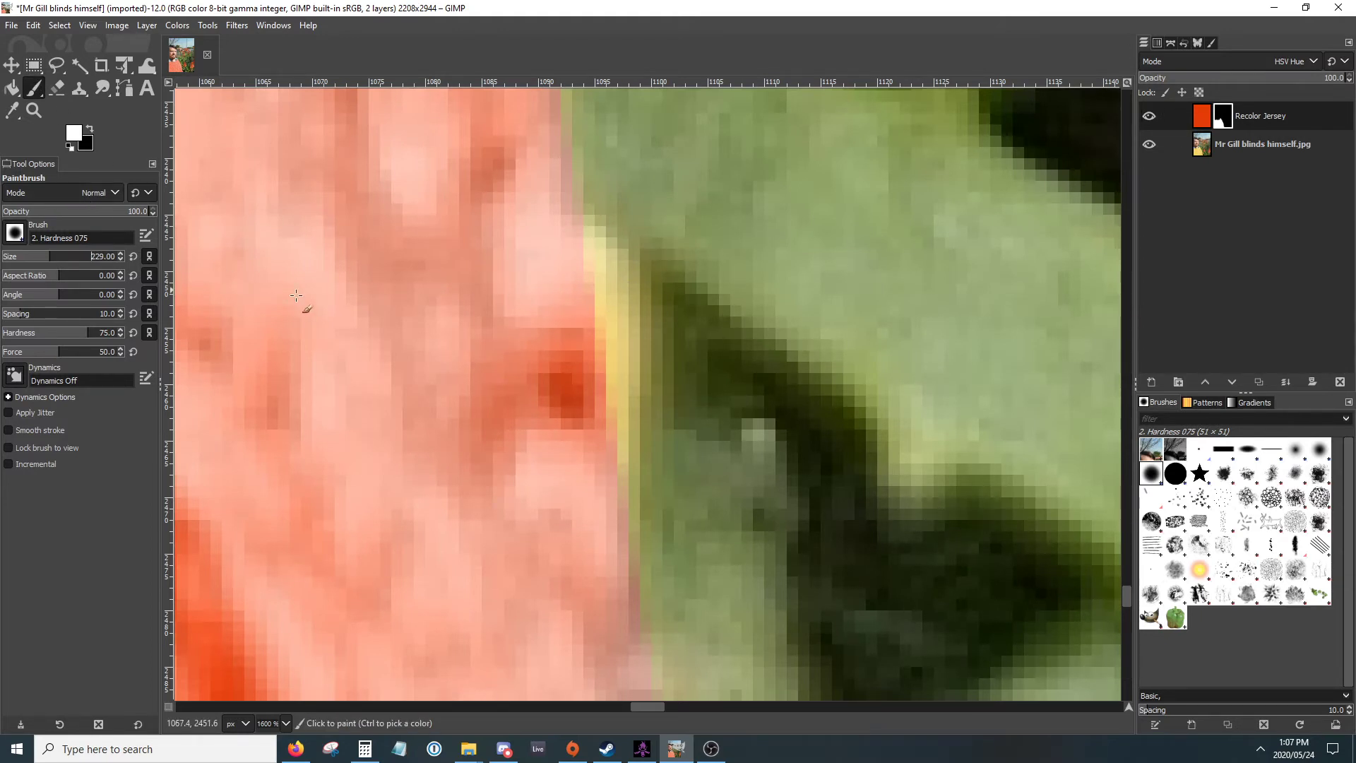
Step: Try painting white on the mask over the yellow fringe at the sweater's edge, and undo the stroke
click(568, 315)
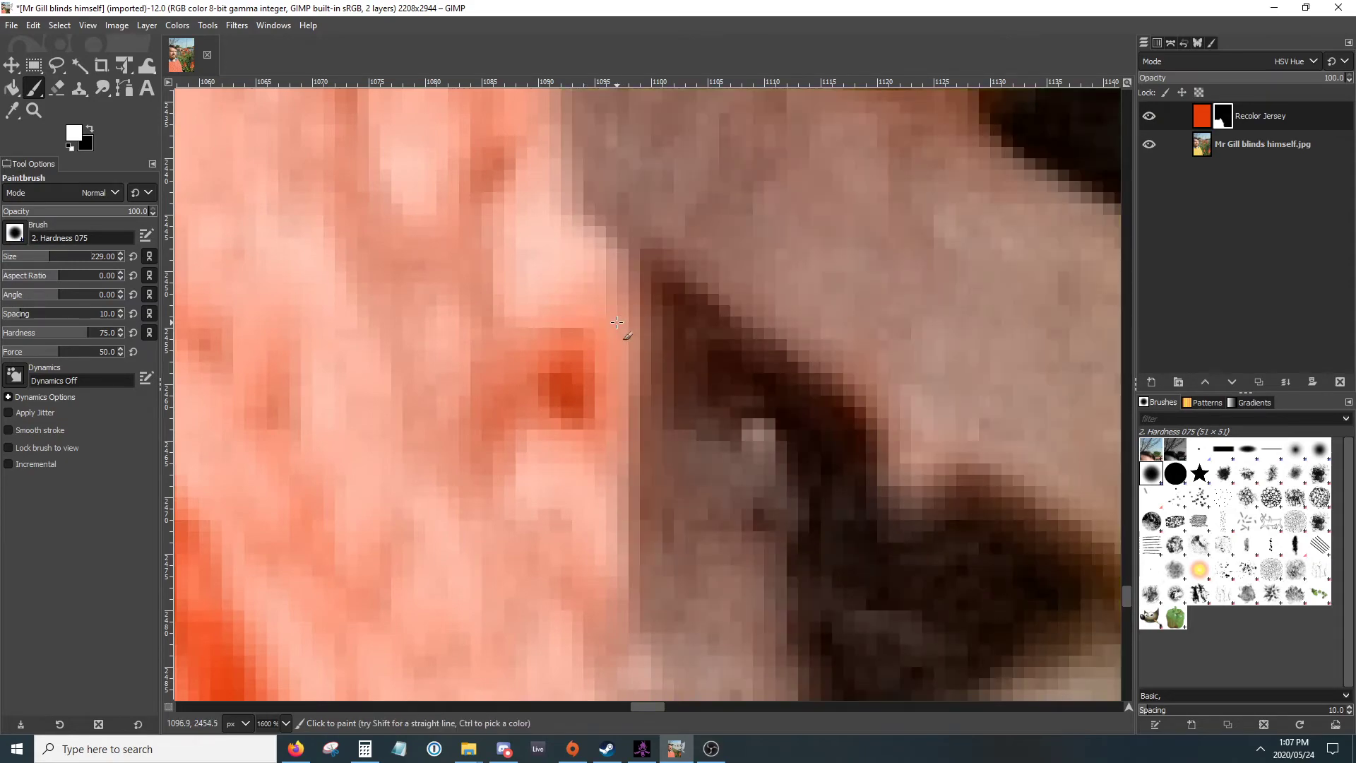
scroll(636, 320, down, 7)
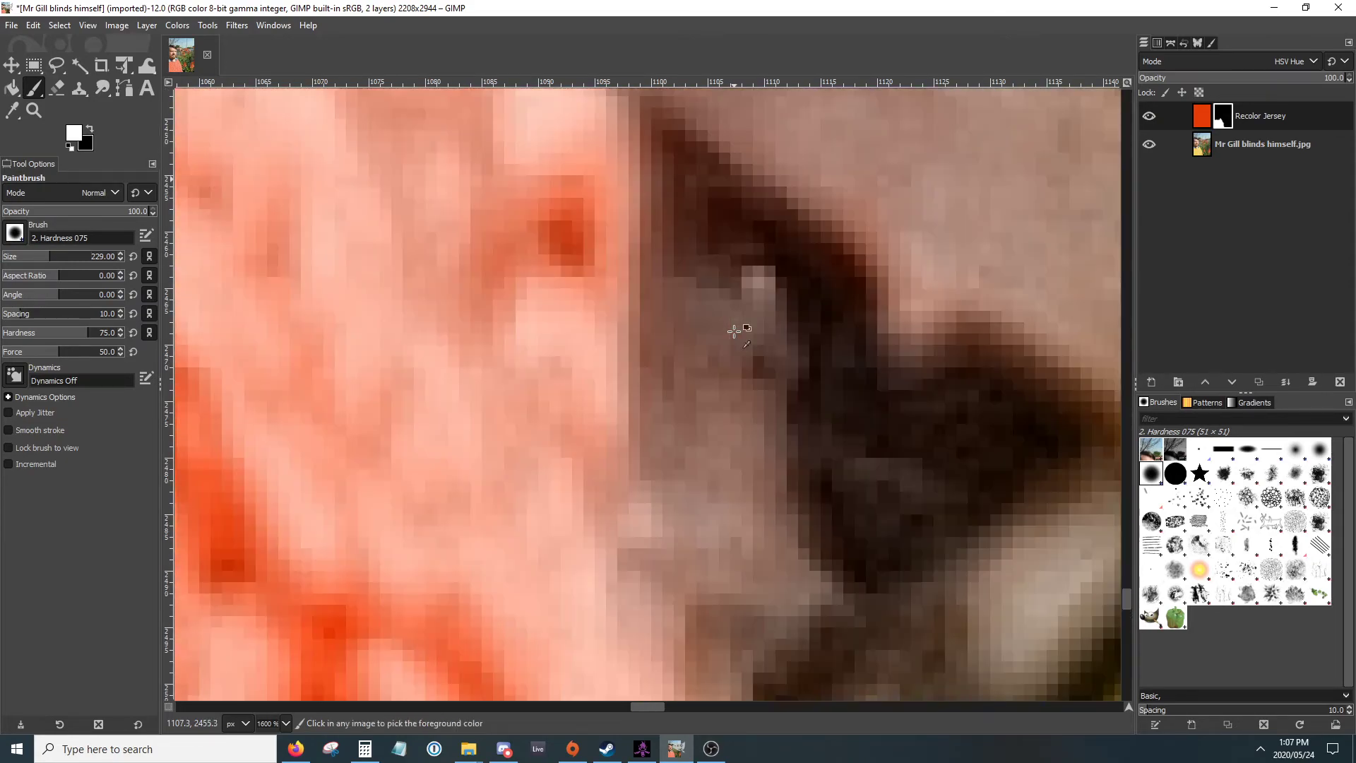
key(ctrl+z)
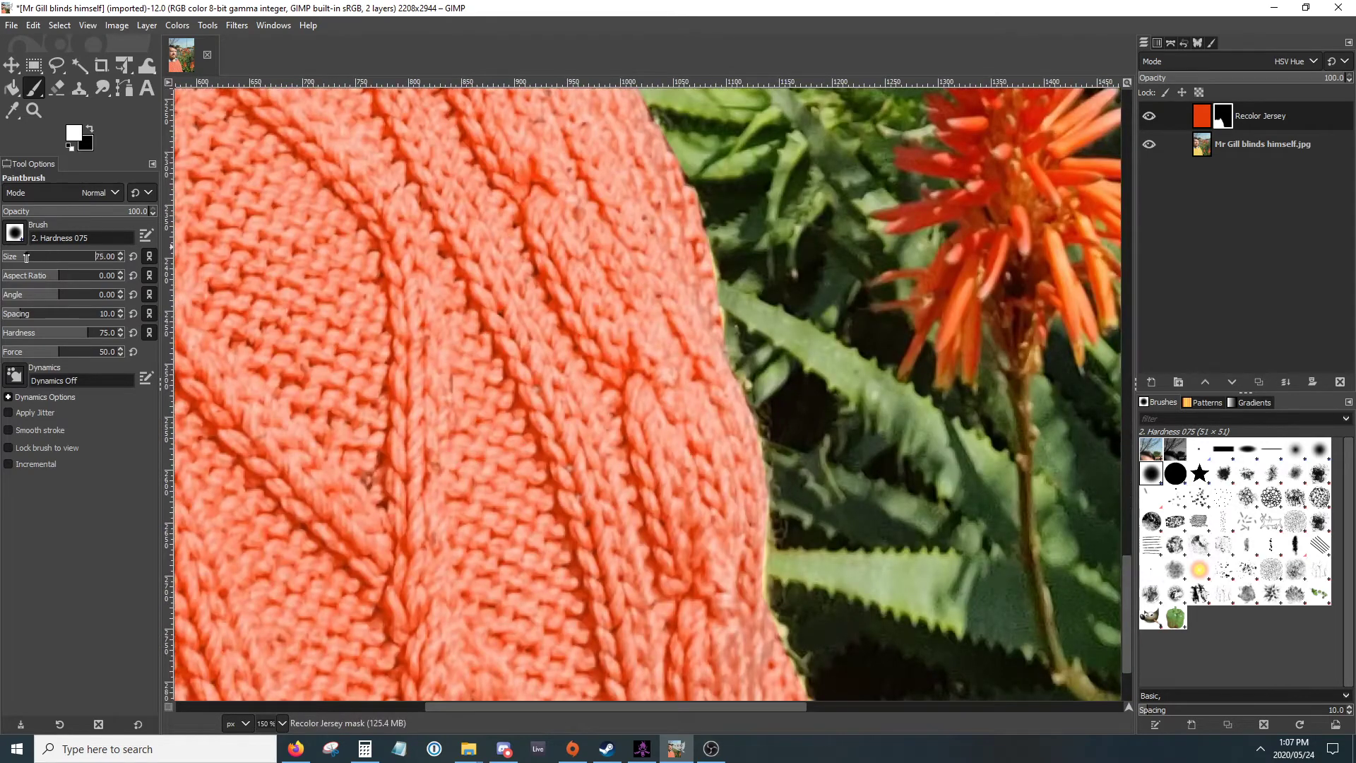
Step: Restore the Paintbrush's round tip by reselecting the 2. Hardness 075 brush
scroll(721, 334, up, 4)
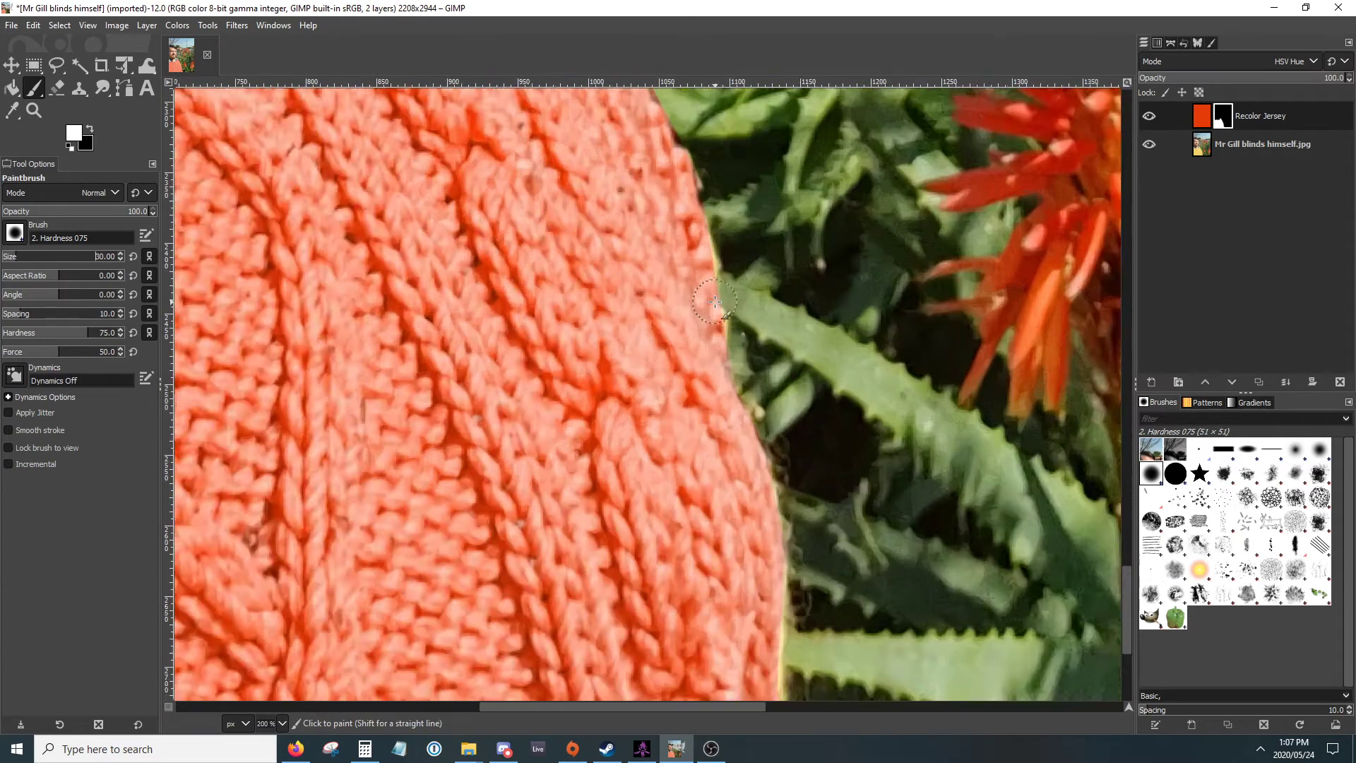
scroll(715, 334, up, 2)
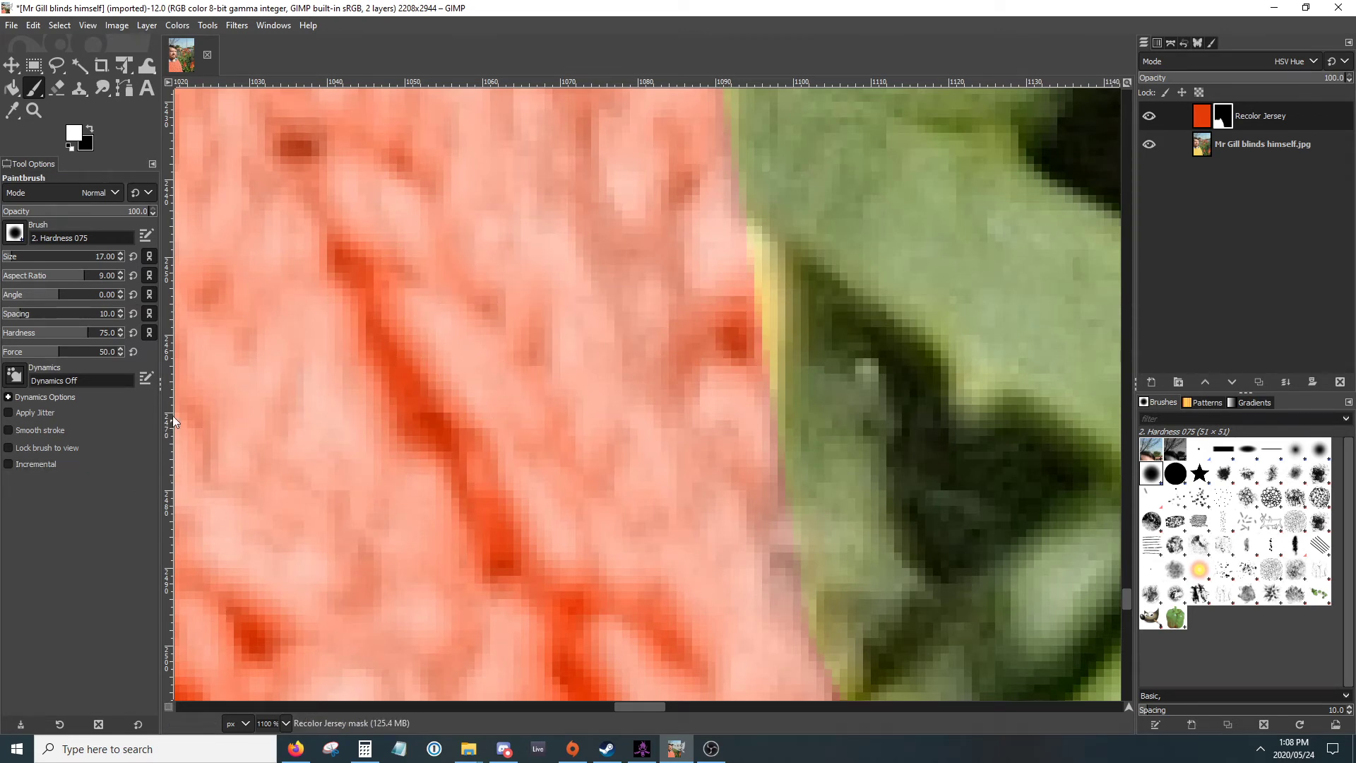
key(bracketright)
key(bracketright)
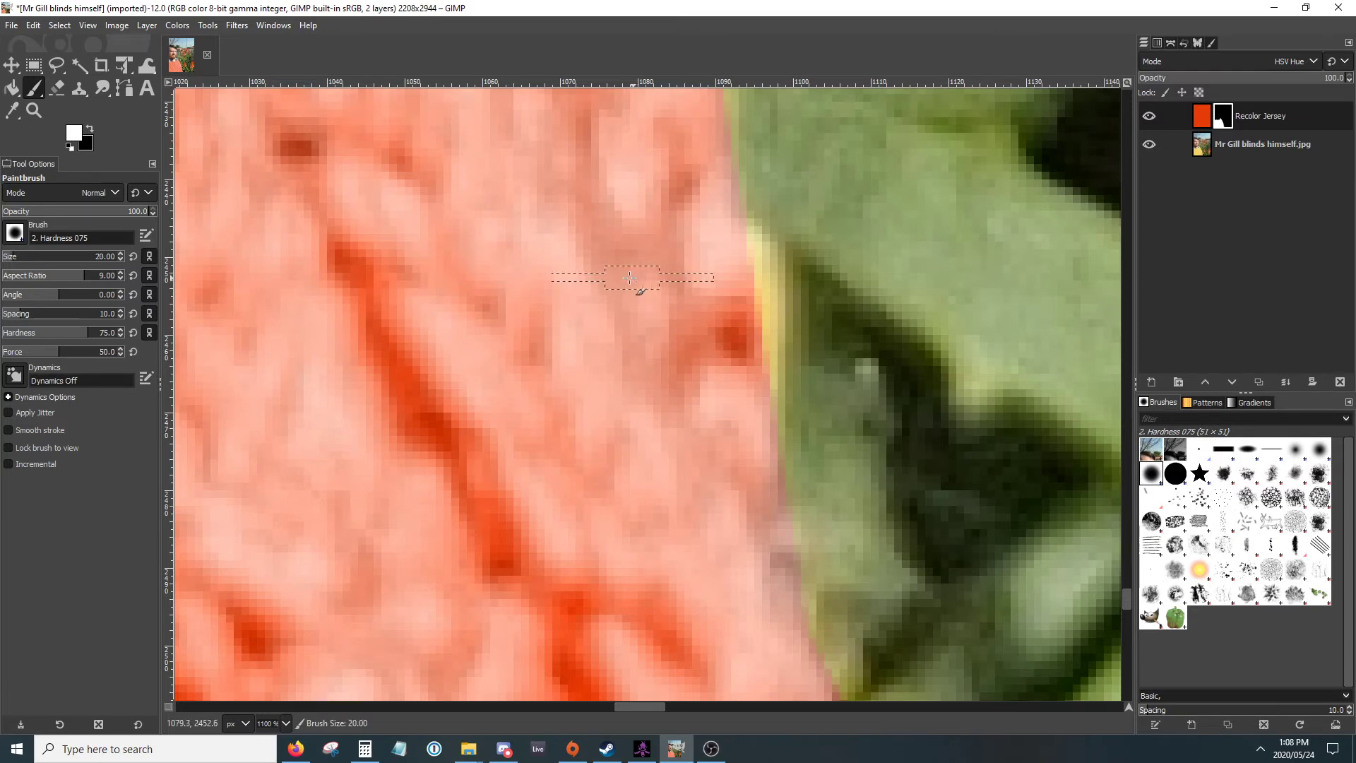
click(14, 233)
click(30, 282)
click(14, 235)
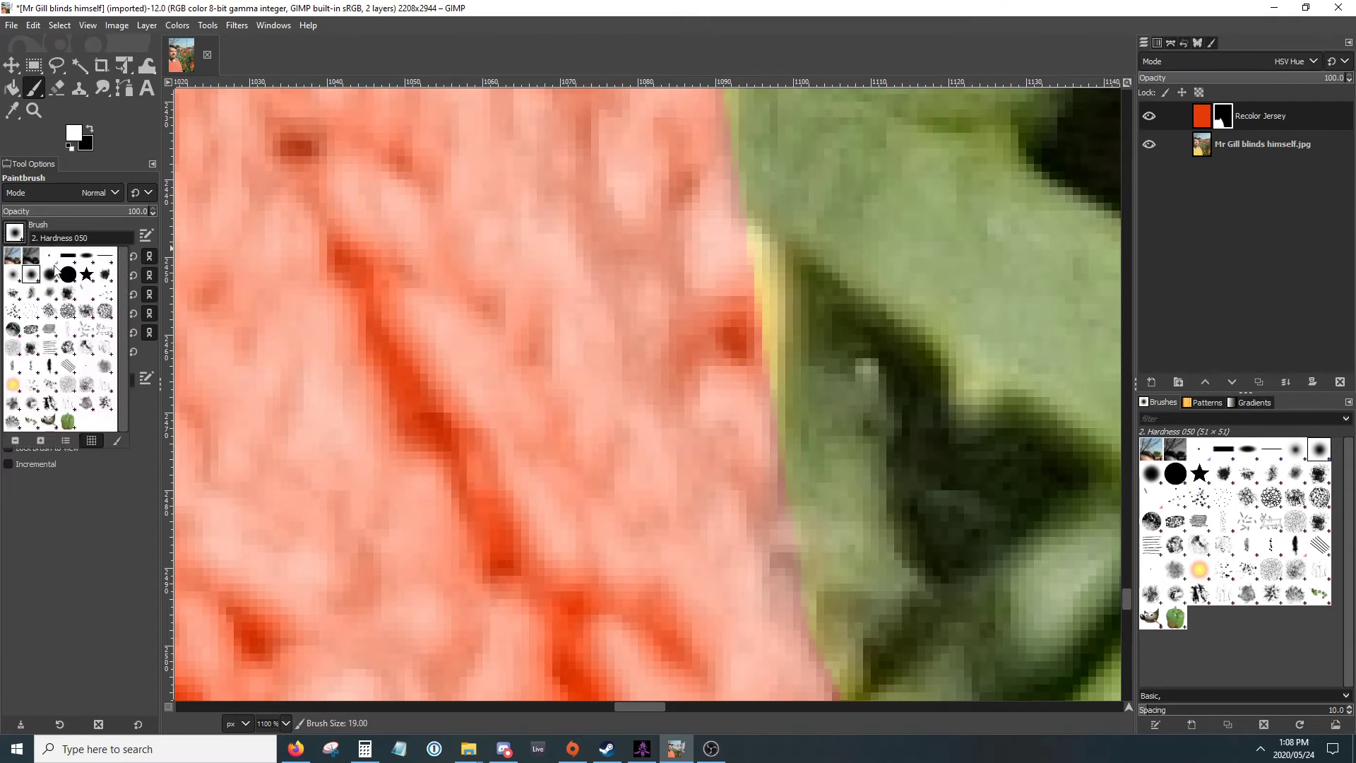
click(51, 275)
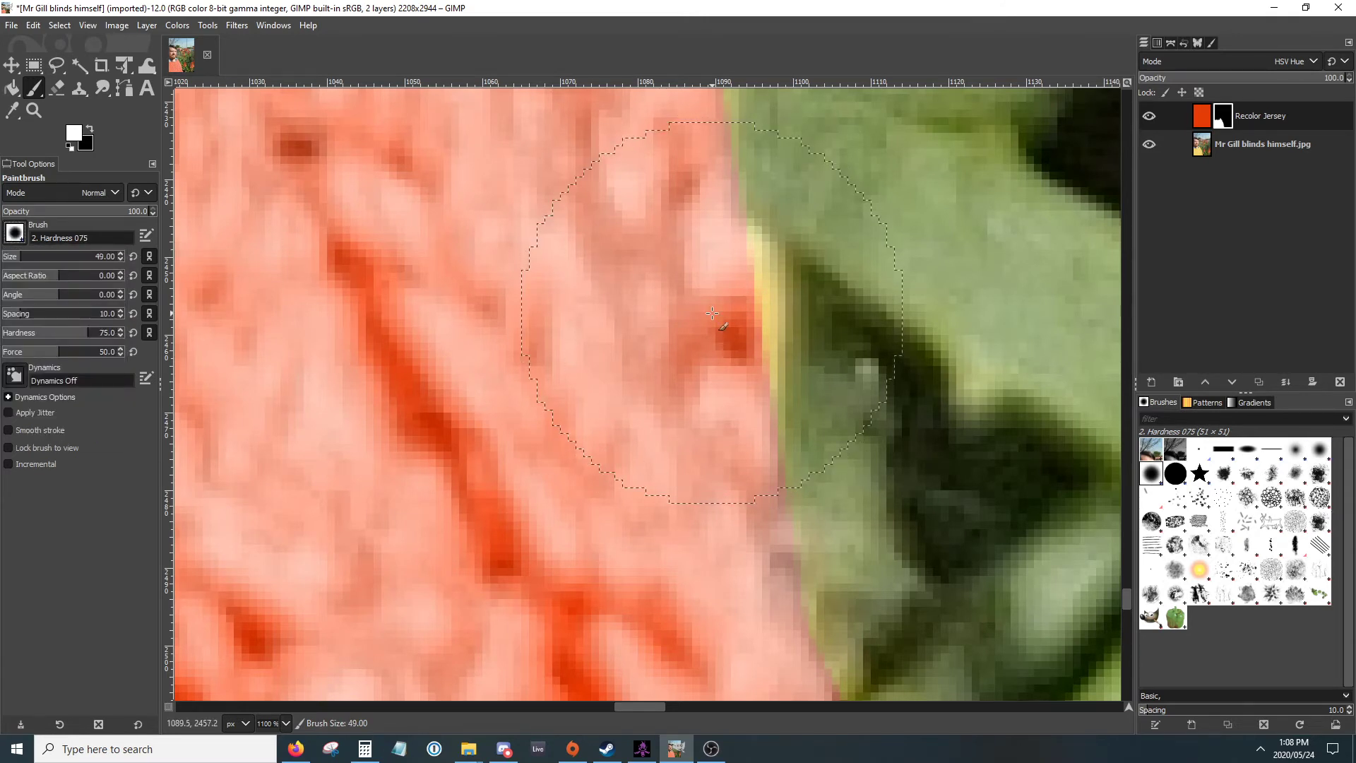
Step: Reduce the brush size to 16 and paint white on the mask over the yellow fringe along the sweater's edge
key(bracketleft)
key(bracketleft)
key(bracketleft)
key(bracketleft)
key(bracketleft)
key(bracketleft)
key(bracketleft)
key(bracketleft)
key(bracketleft)
key(bracketleft)
key(bracketleft)
key(bracketleft)
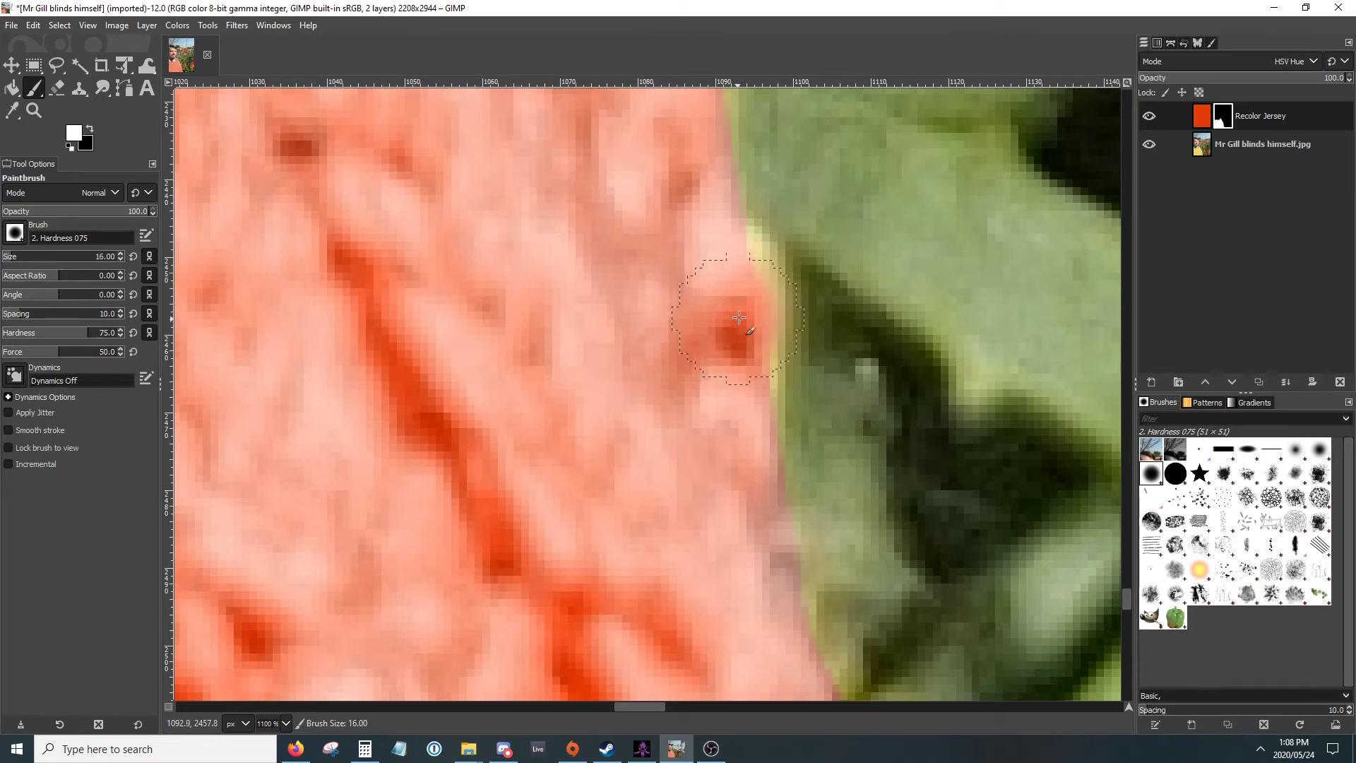
mouse_move(739, 318)
mouse_down()
mouse_move(738, 346)
mouse_move(730, 281)
mouse_move(726, 298)
mouse_up()
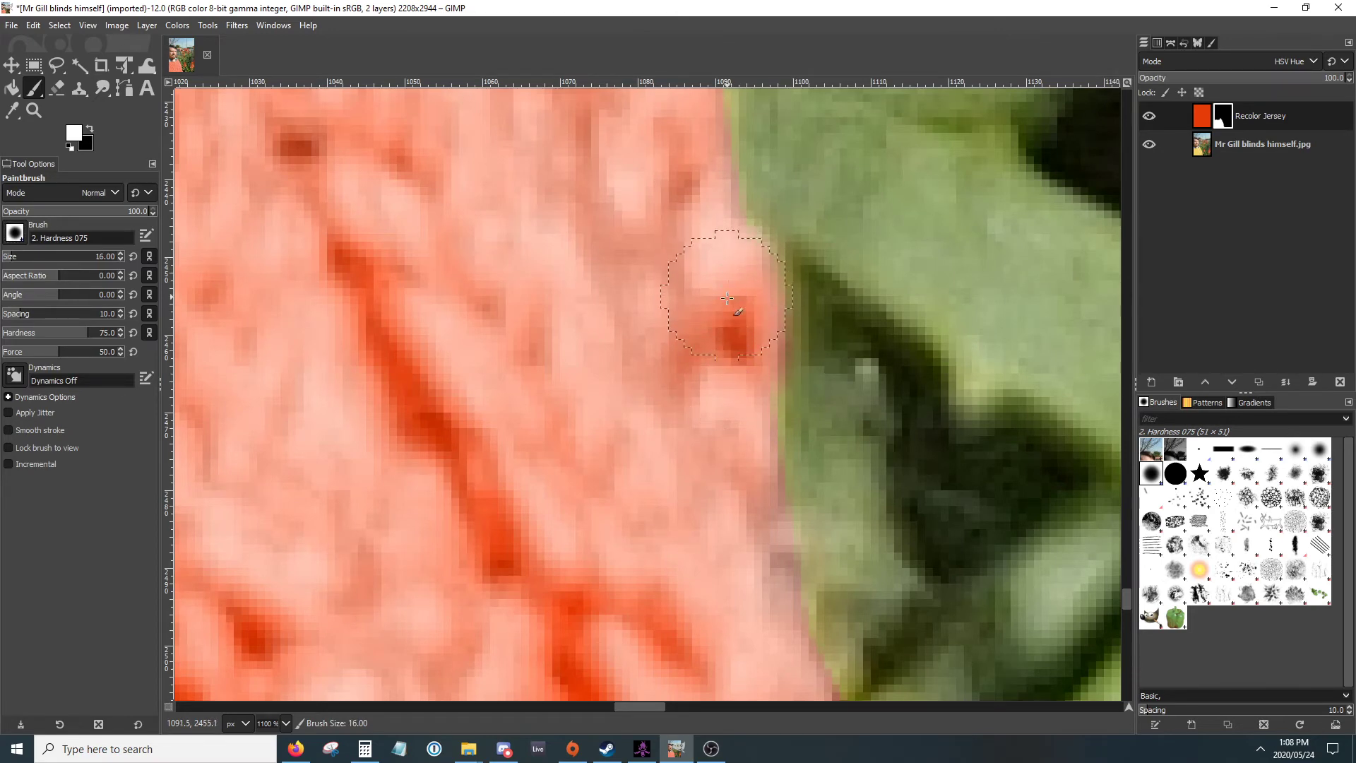
scroll(666, 348, up, 4)
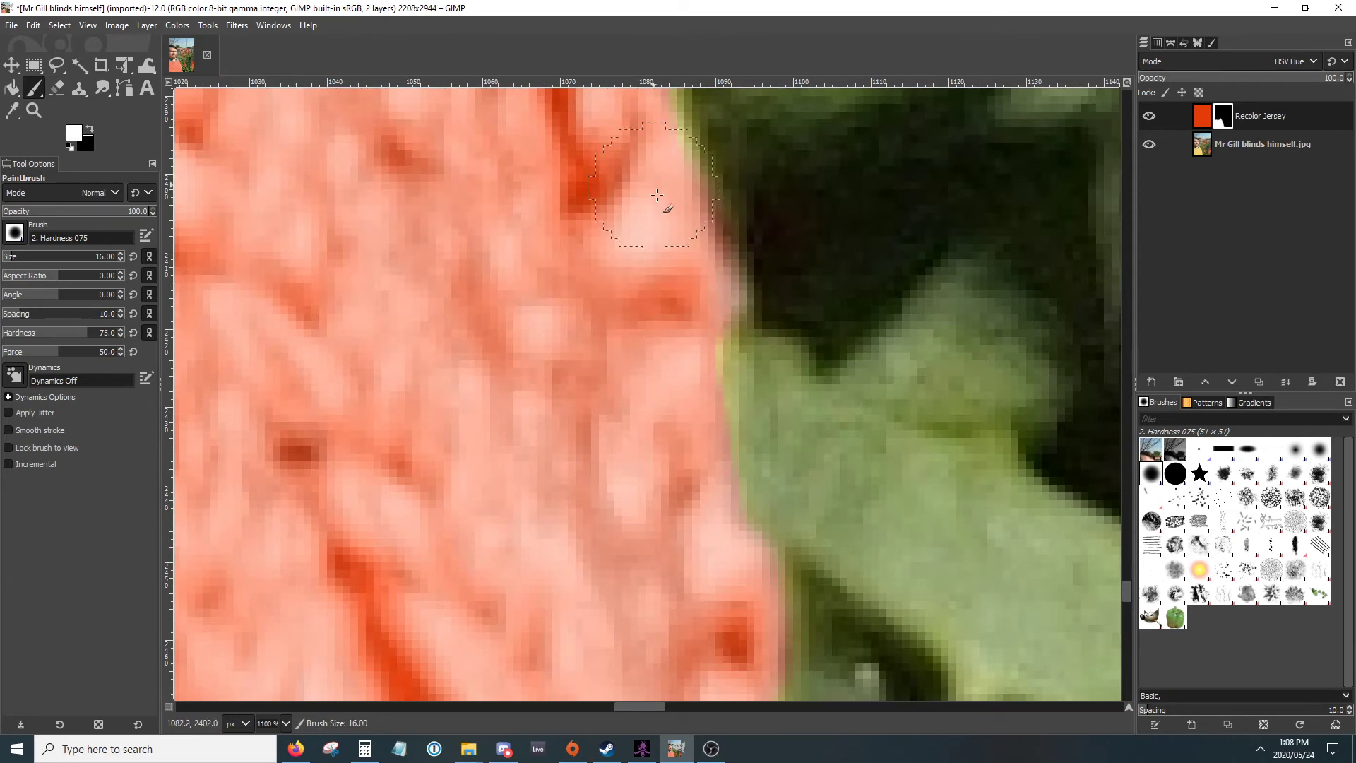
scroll(639, 338, up, 2)
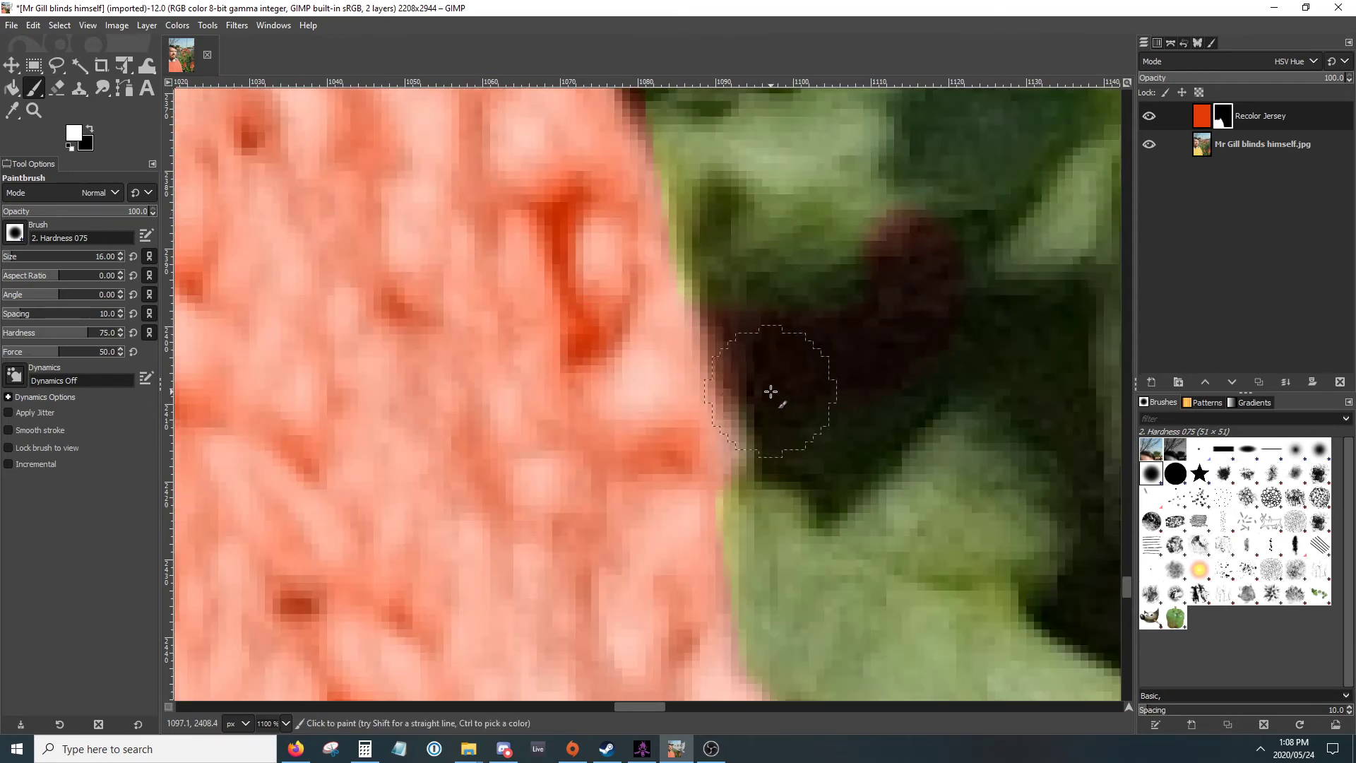
Step: Swap the foreground color to black and paint the mask over the red spill on the dark foliage beside the sweater
click(88, 130)
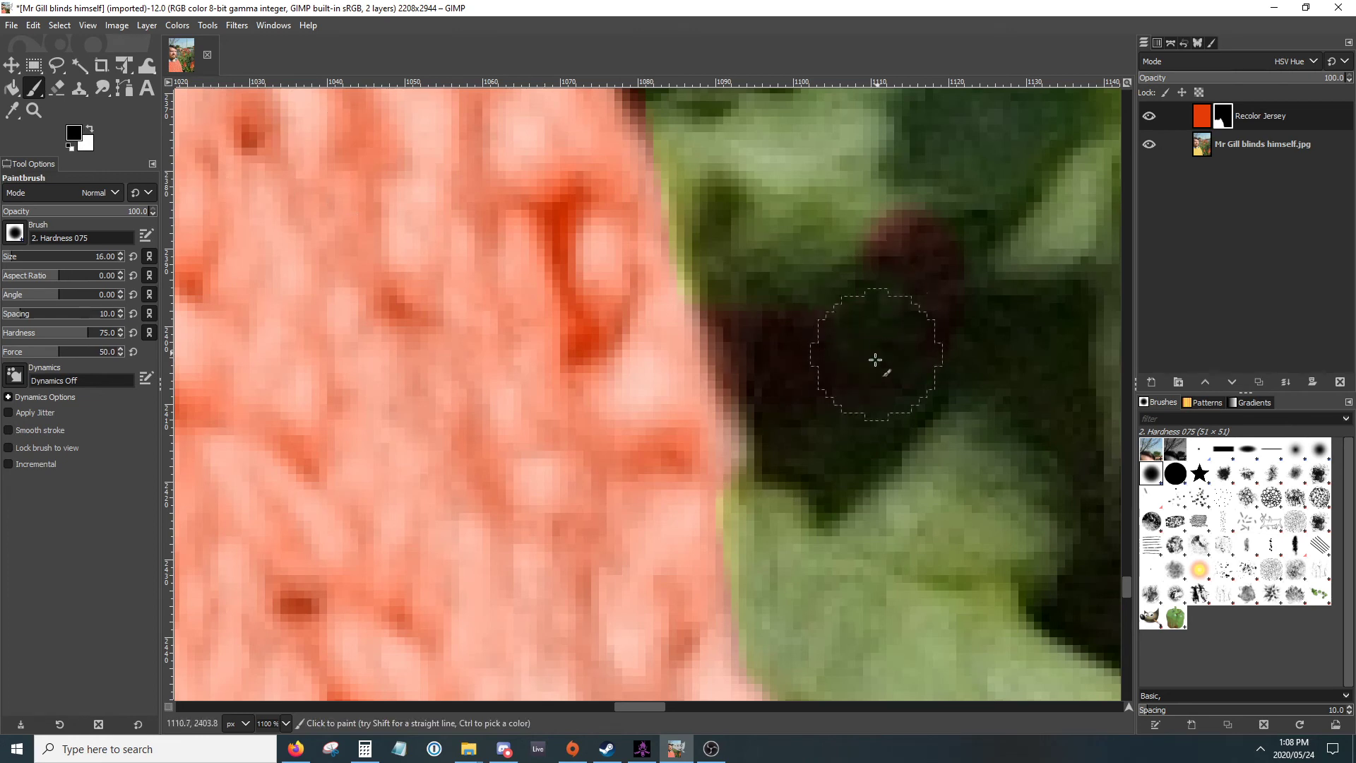
drag(732, 285, 803, 437)
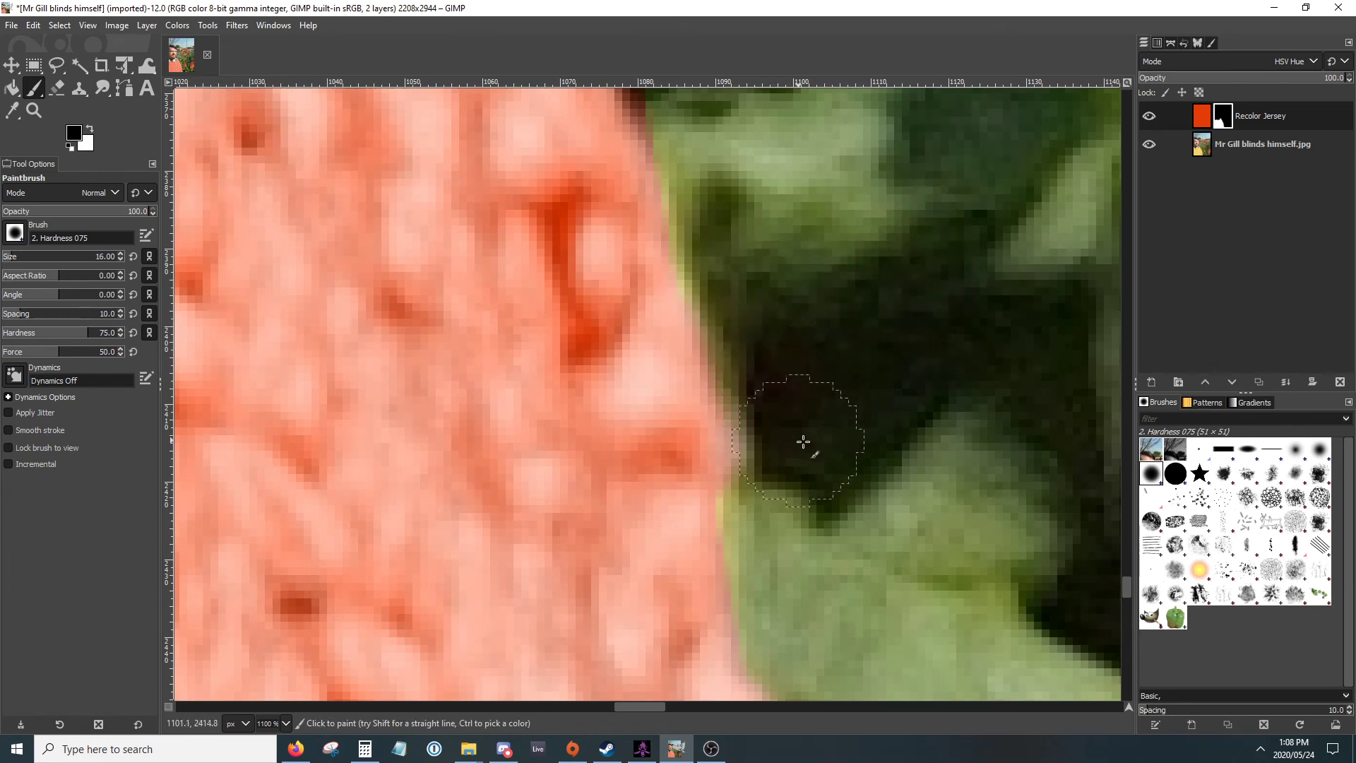
scroll(809, 401, down, 4)
scroll(809, 400, up, 4)
Step: Examine the recolored sweater's edge and the aloe flower beside it
ctrl+scroll(810, 401, down, 11)
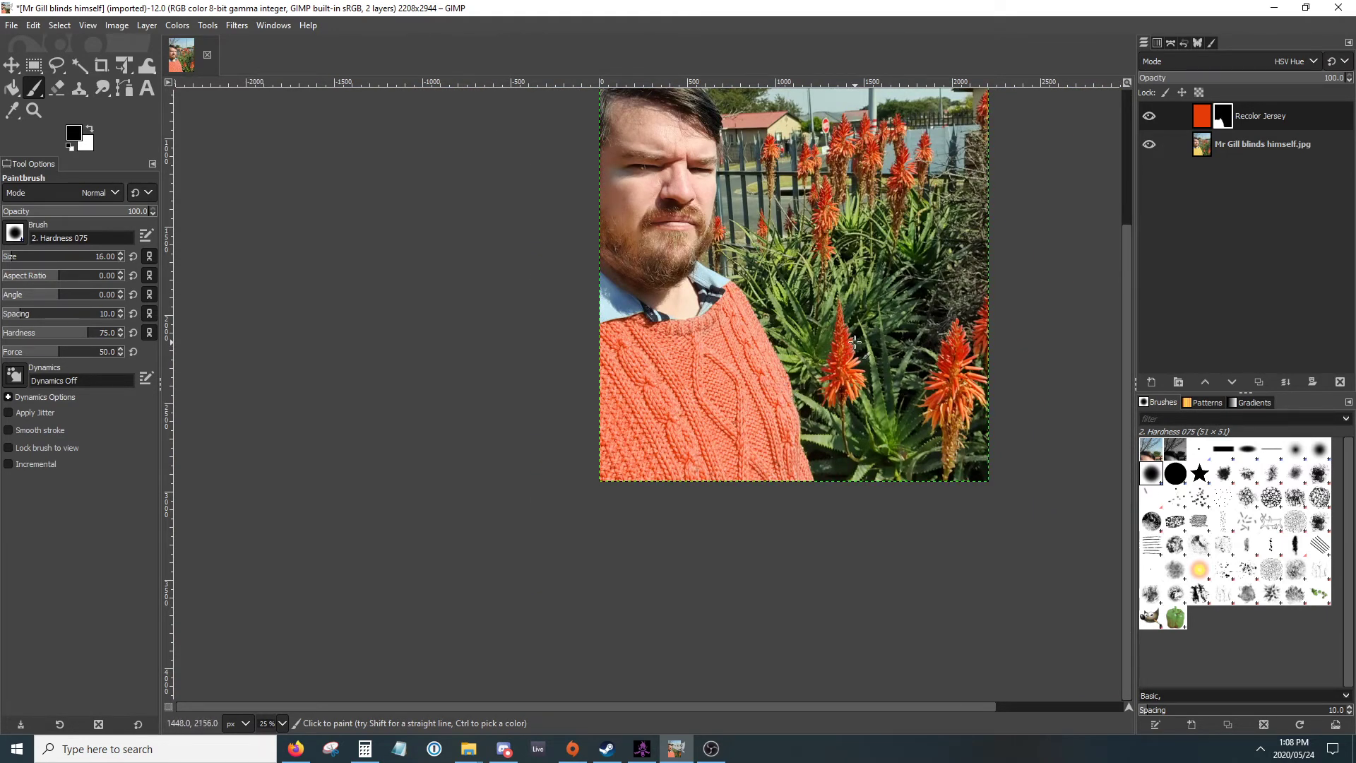
ctrl+scroll(847, 371, up, 6)
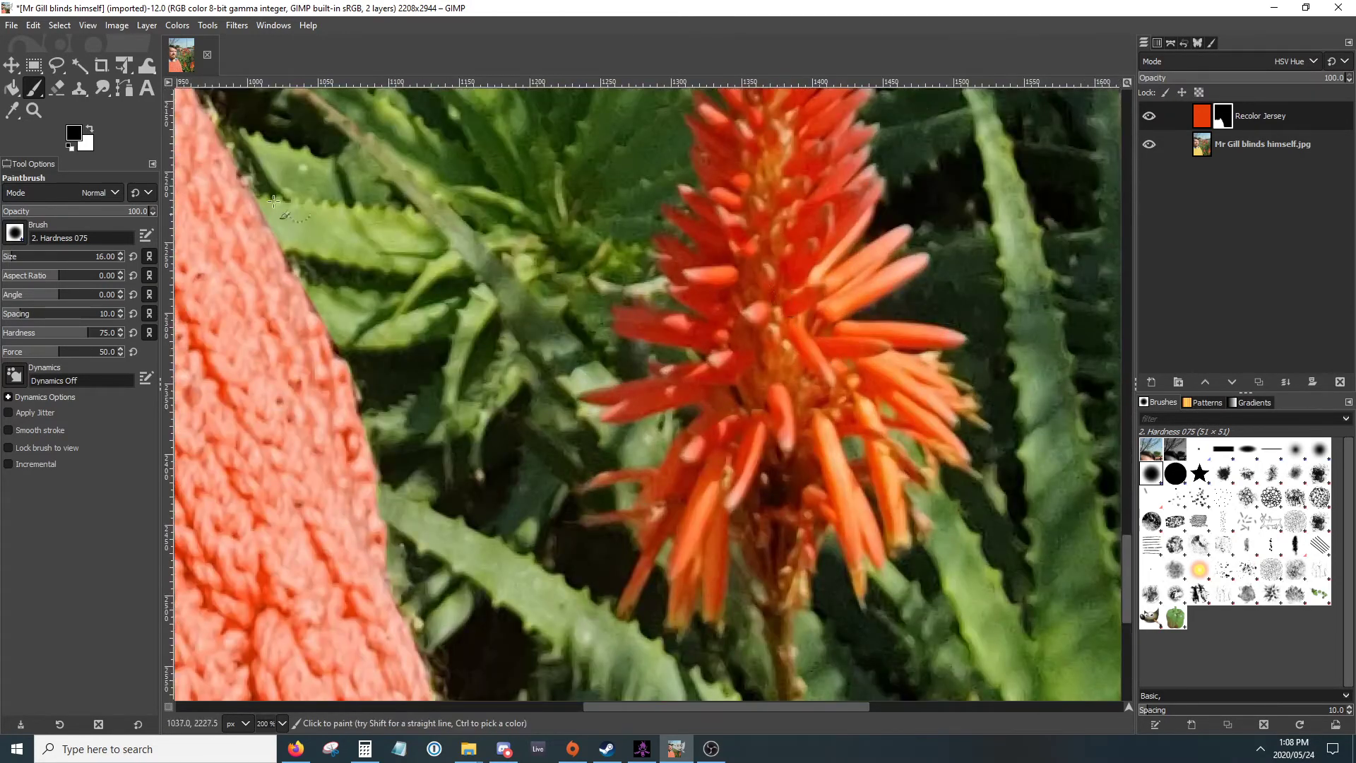
click(11, 66)
drag(785, 314, 688, 387)
scroll(688, 387, down, 7)
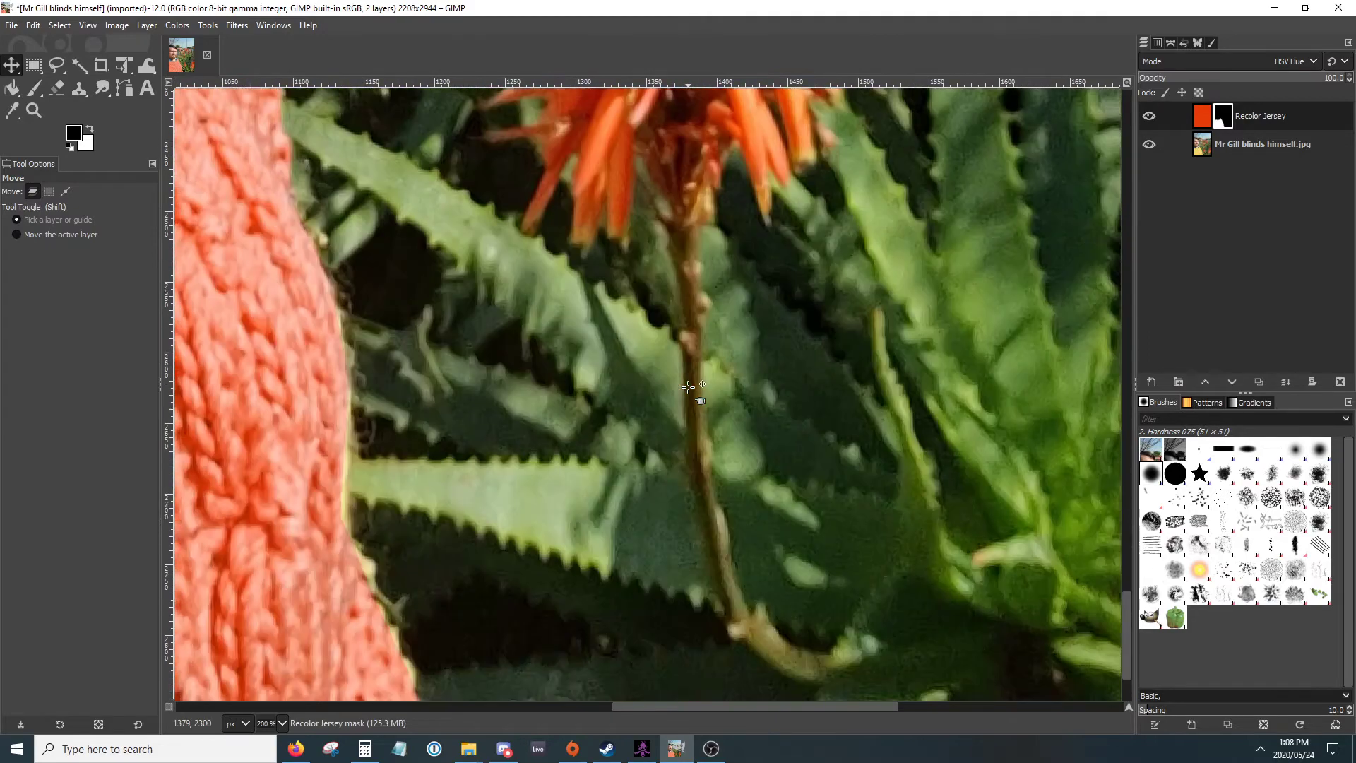
scroll(688, 387, down, 2)
scroll(716, 357, up, 7)
drag(702, 328, 657, 420)
scroll(696, 320, down, 2)
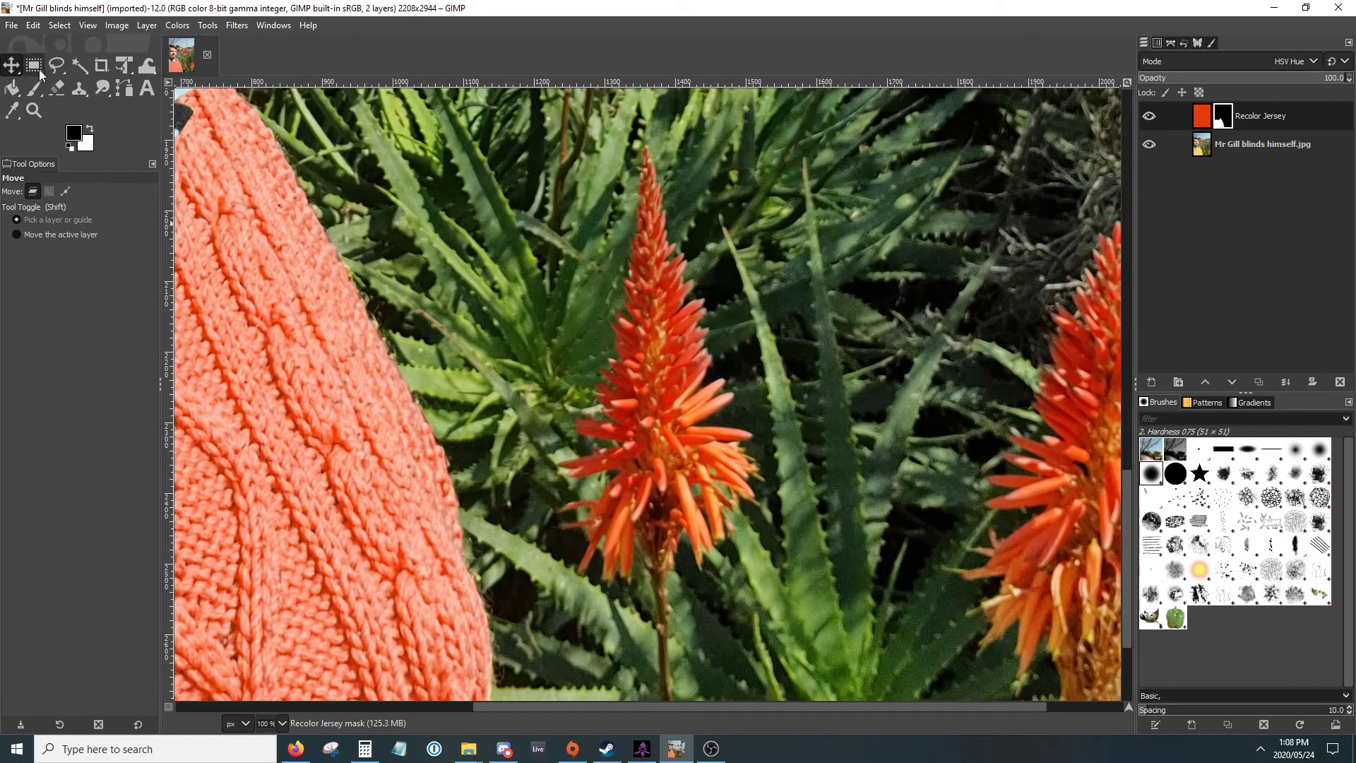
Step: Start Foreground Select and outline the aloe flower's lower-left petals, beginning at the base beside the stem
right_click(65, 72)
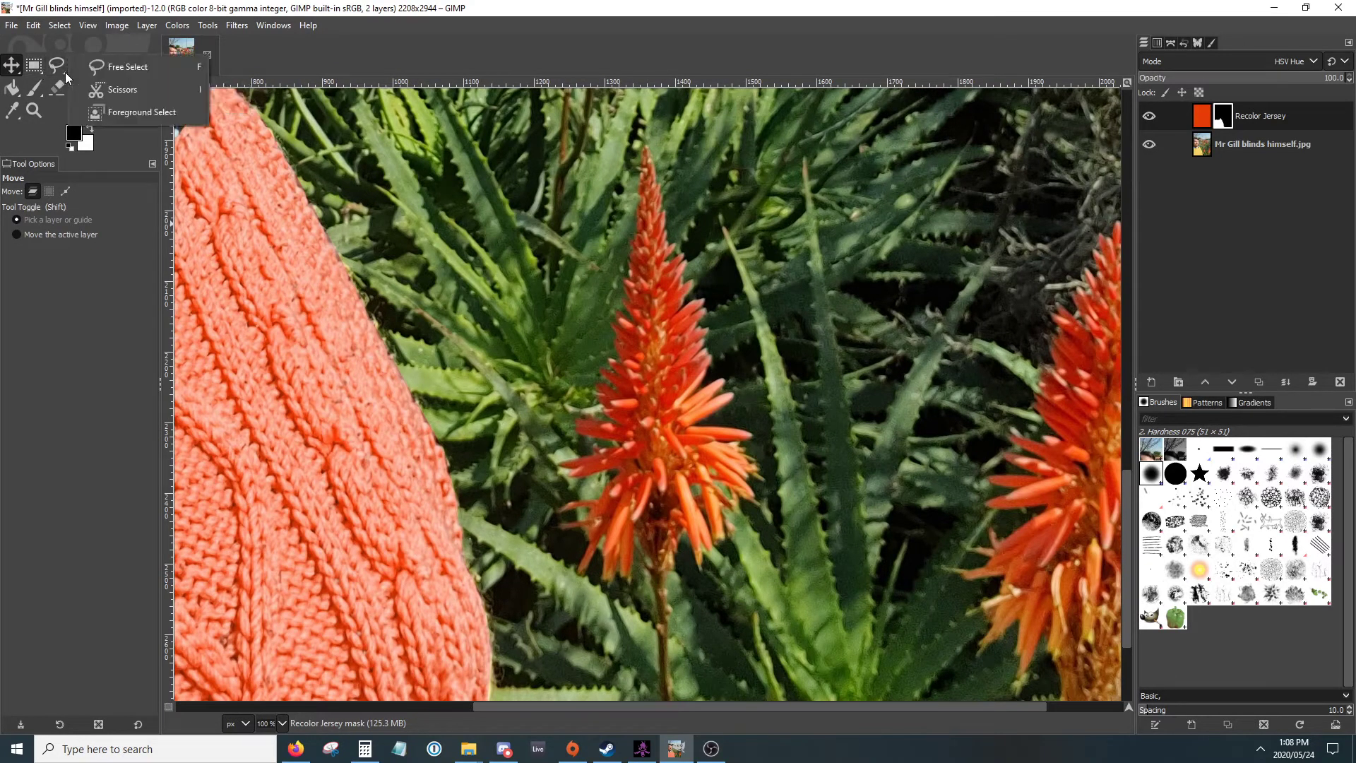
click(129, 112)
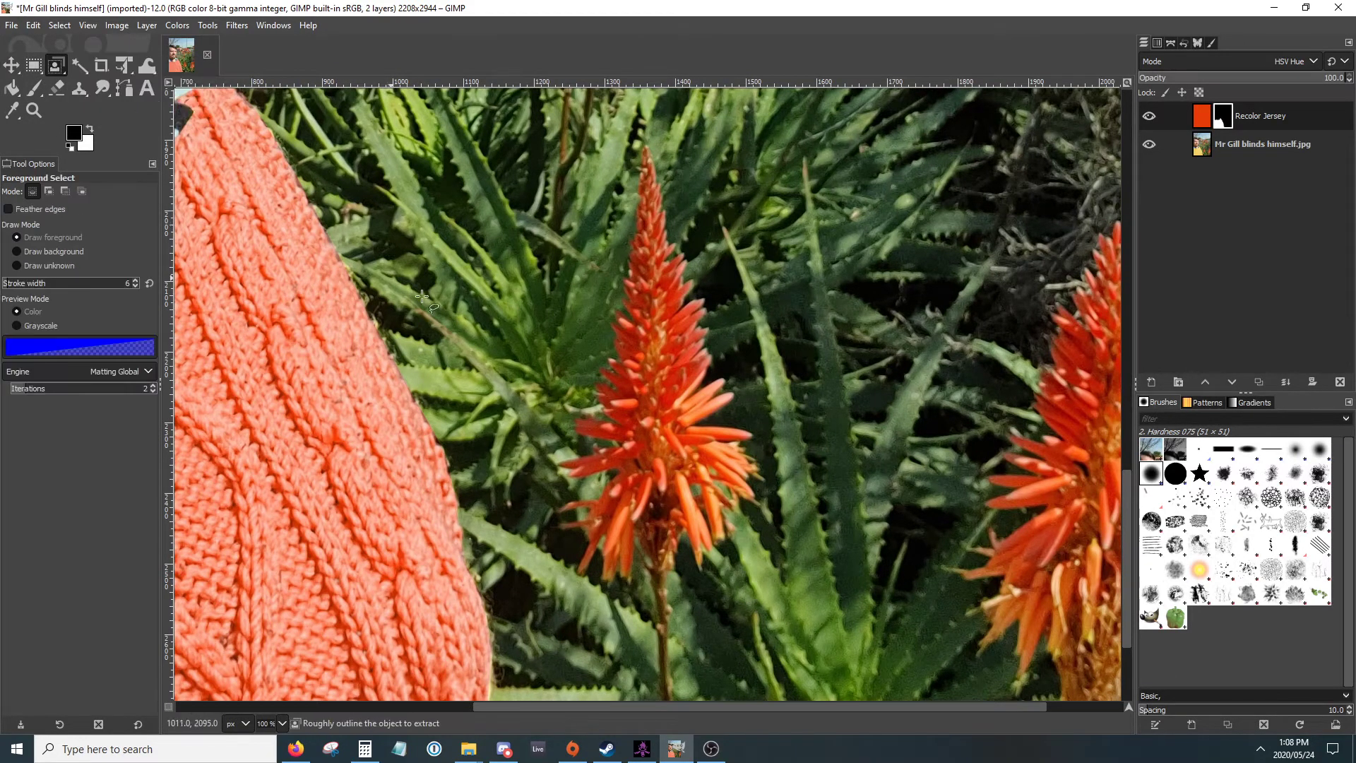
click(640, 546)
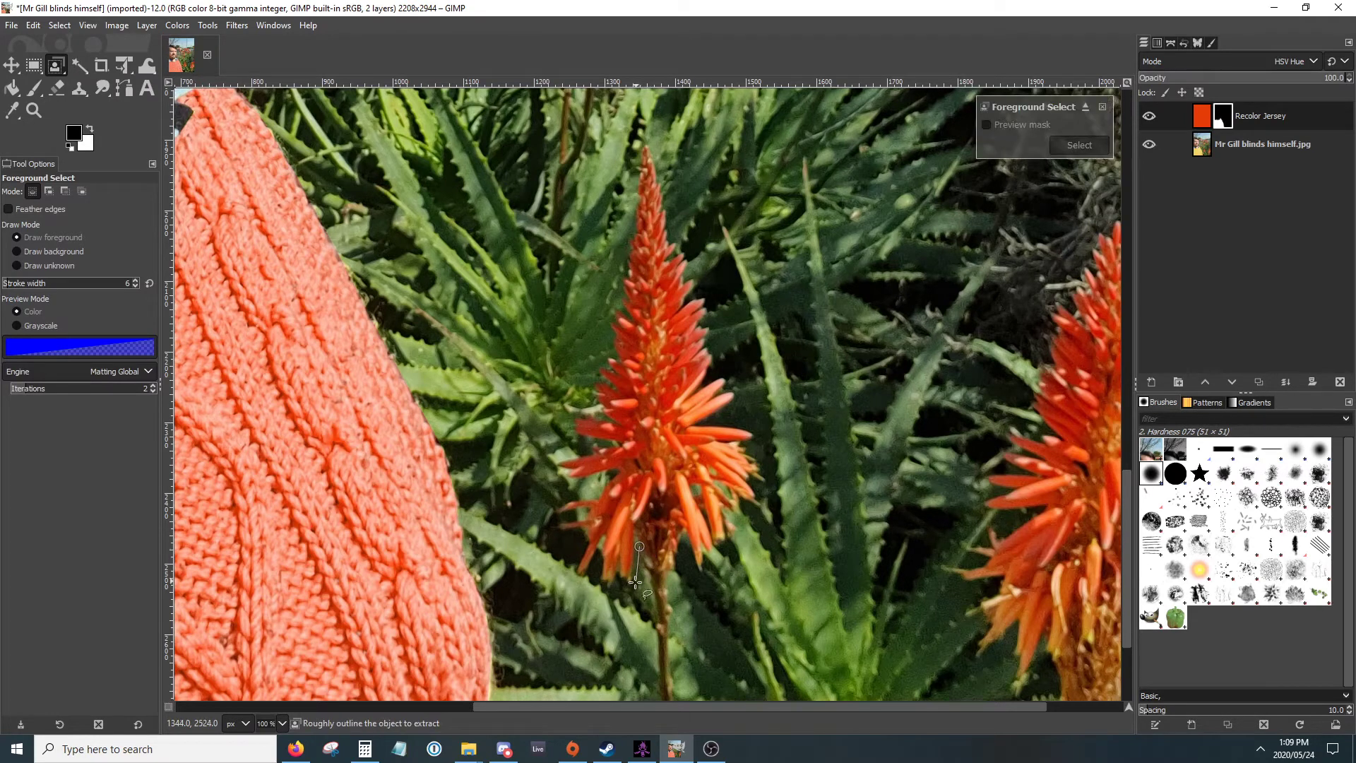
click(615, 585)
click(587, 584)
click(587, 537)
click(553, 531)
click(558, 518)
click(573, 515)
click(548, 509)
click(597, 494)
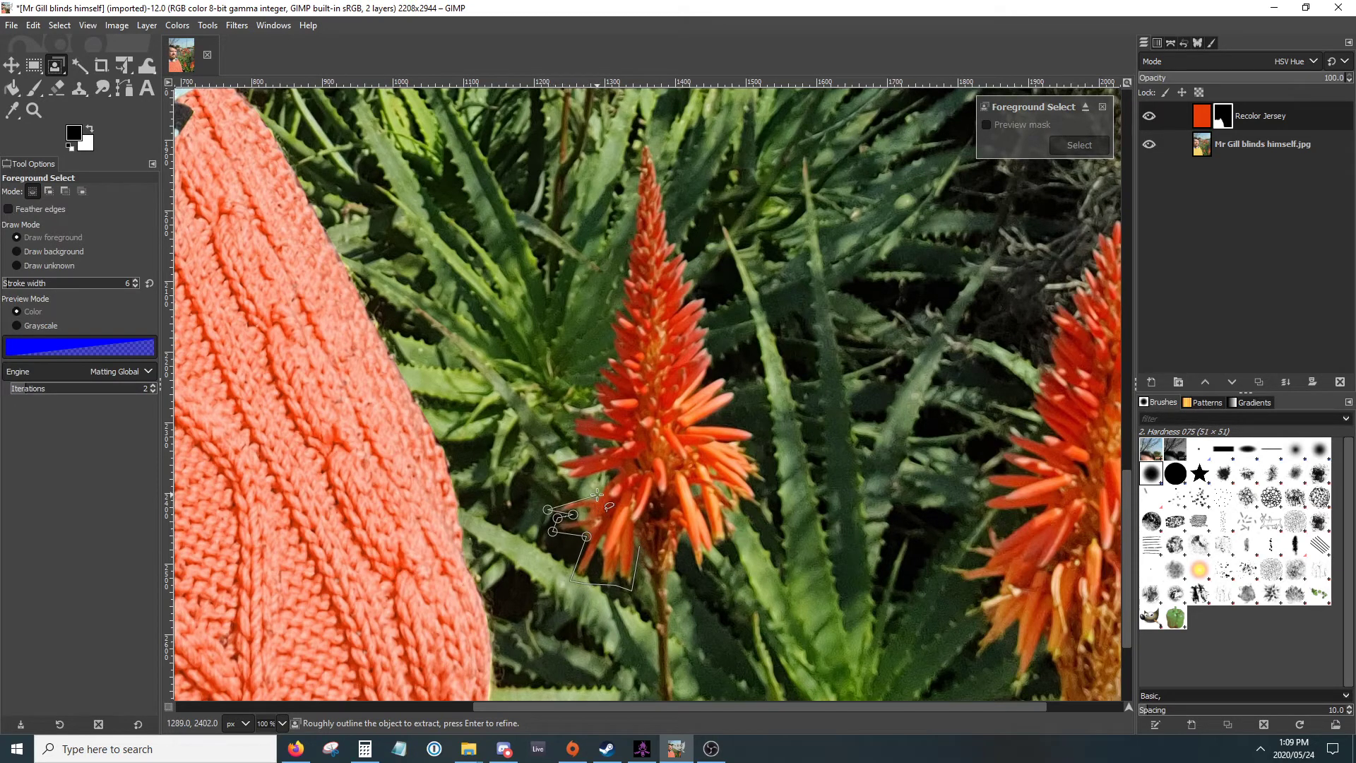
Step: Continue the rough outline up the left side of the aloe flower, around the side petals and along the narrowing spike
click(612, 474)
click(558, 480)
click(550, 457)
click(575, 436)
click(570, 408)
click(598, 408)
click(598, 365)
click(611, 342)
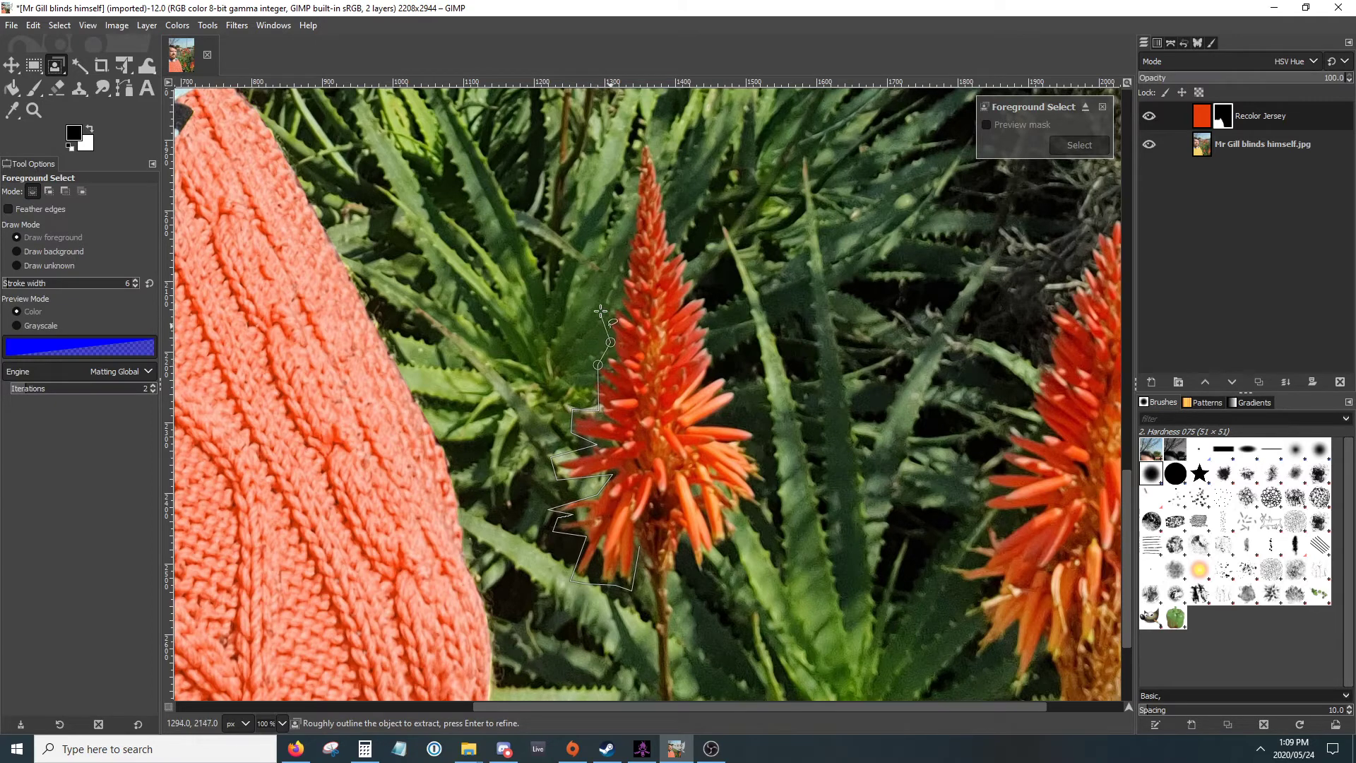
click(621, 268)
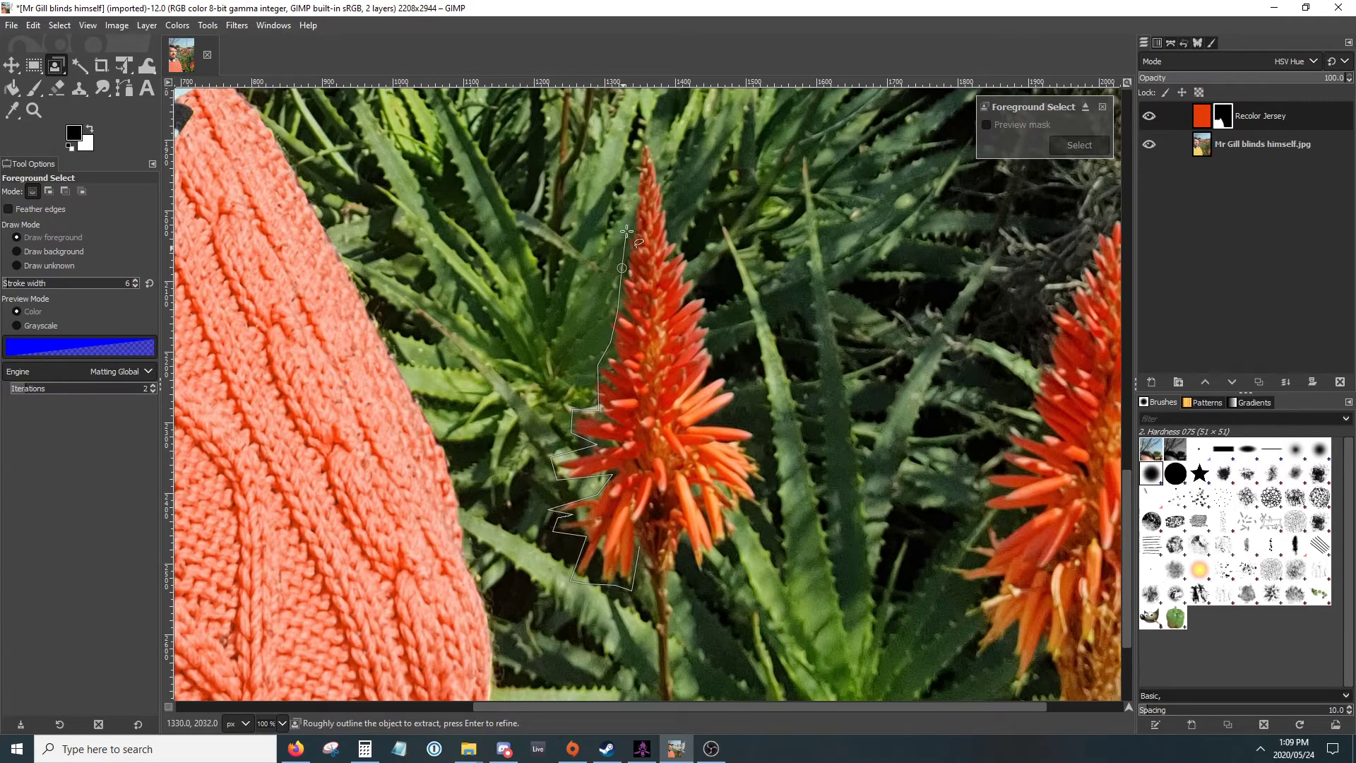
Step: Carry the outline over the flower's tip and down its right side, close it at the start point and confirm it
click(640, 138)
click(718, 304)
click(749, 399)
click(714, 422)
click(775, 472)
click(765, 501)
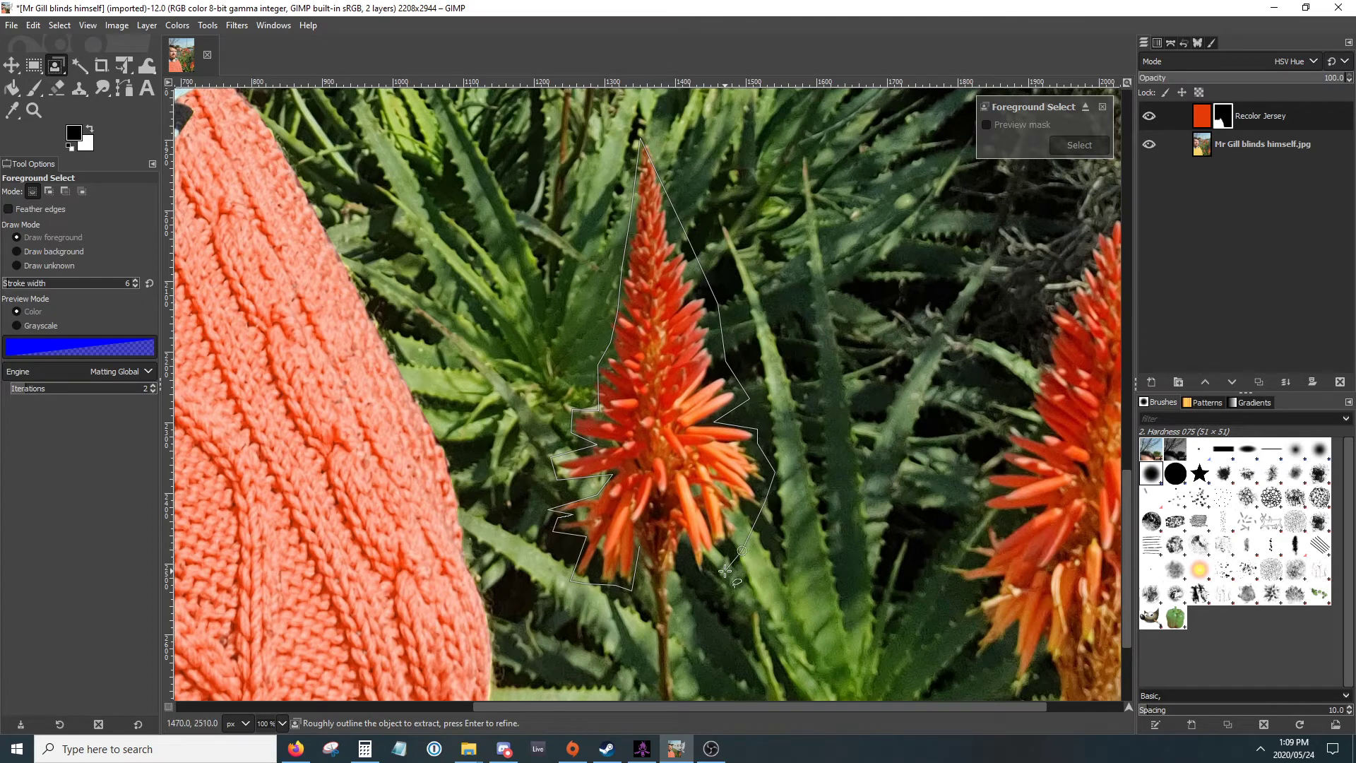
click(723, 573)
click(688, 577)
click(690, 547)
click(670, 574)
click(639, 546)
key(Return)
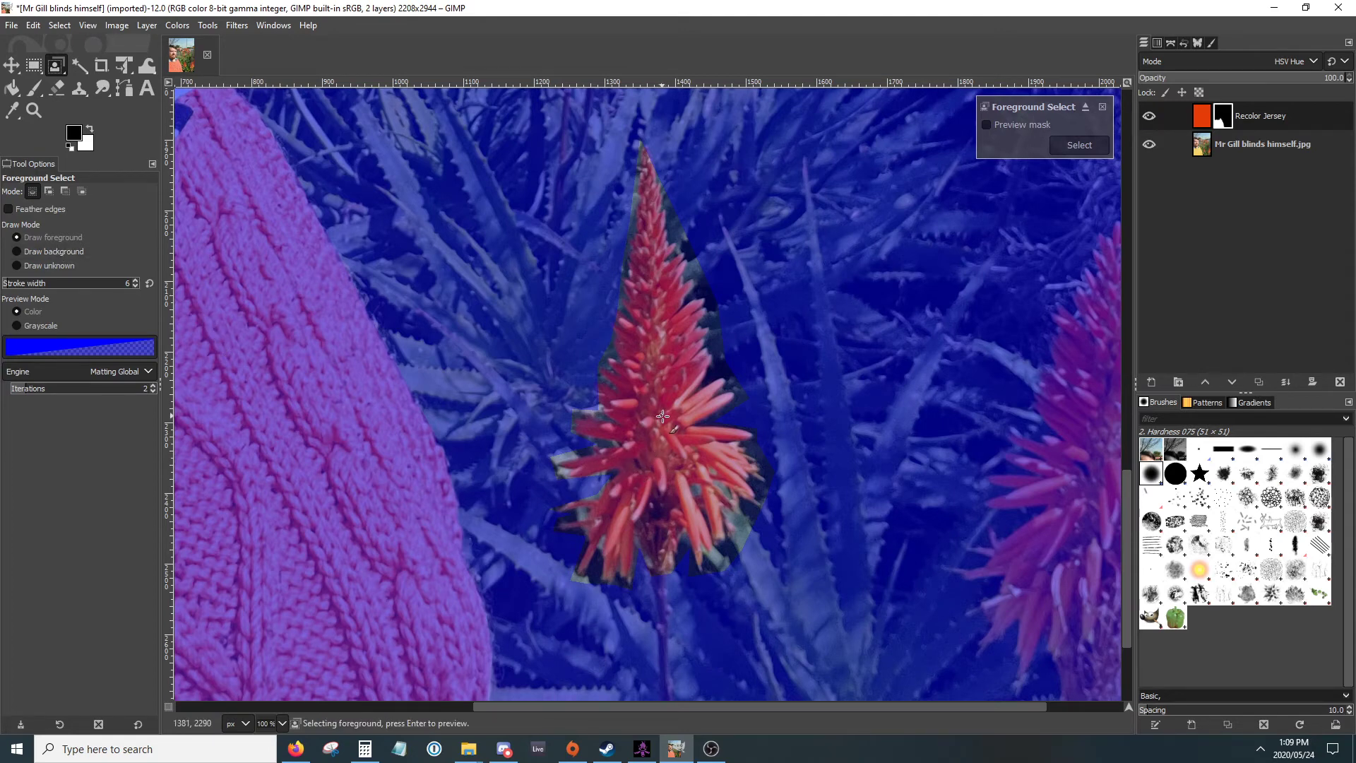
Step: Draw foreground strokes on the dark area beside the upper right petals, across the outline's edge
scroll(666, 420, up, 2)
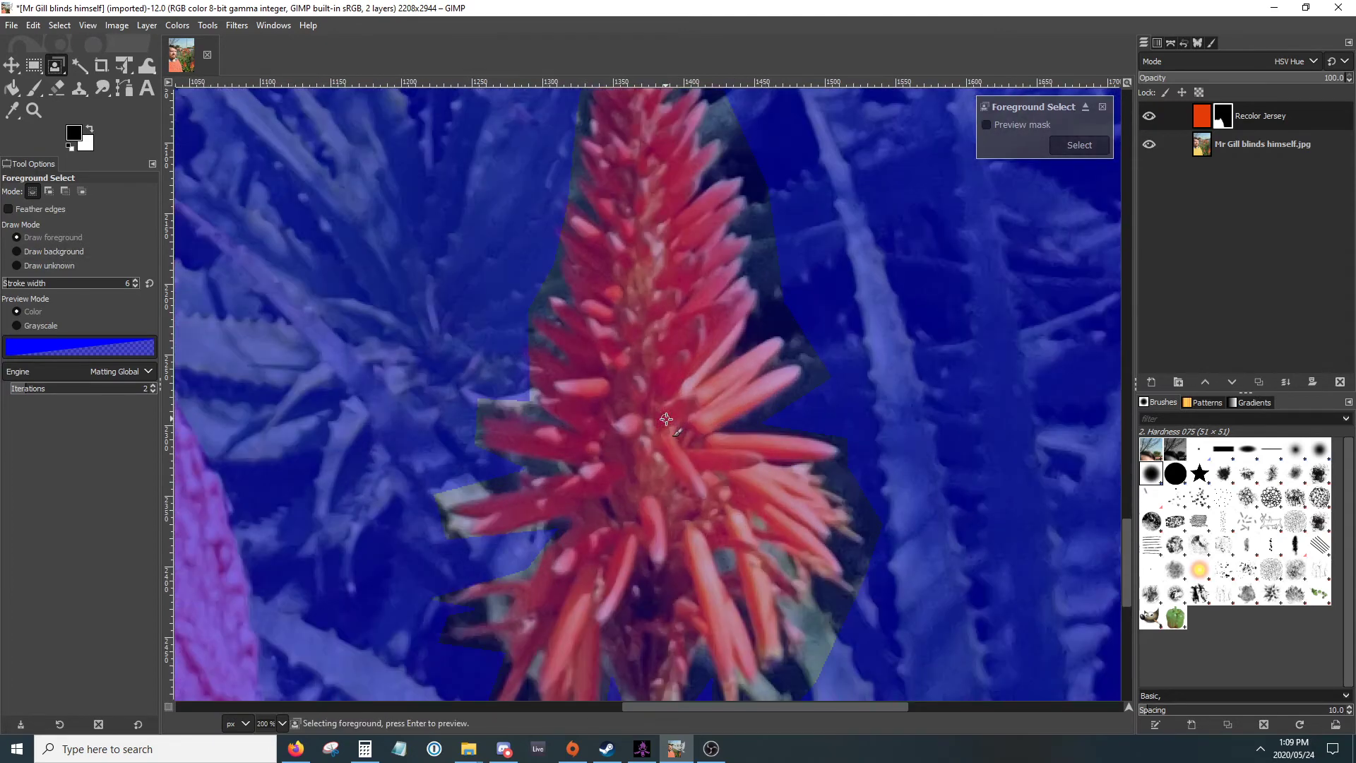
click(18, 252)
click(17, 237)
drag(781, 323, 814, 341)
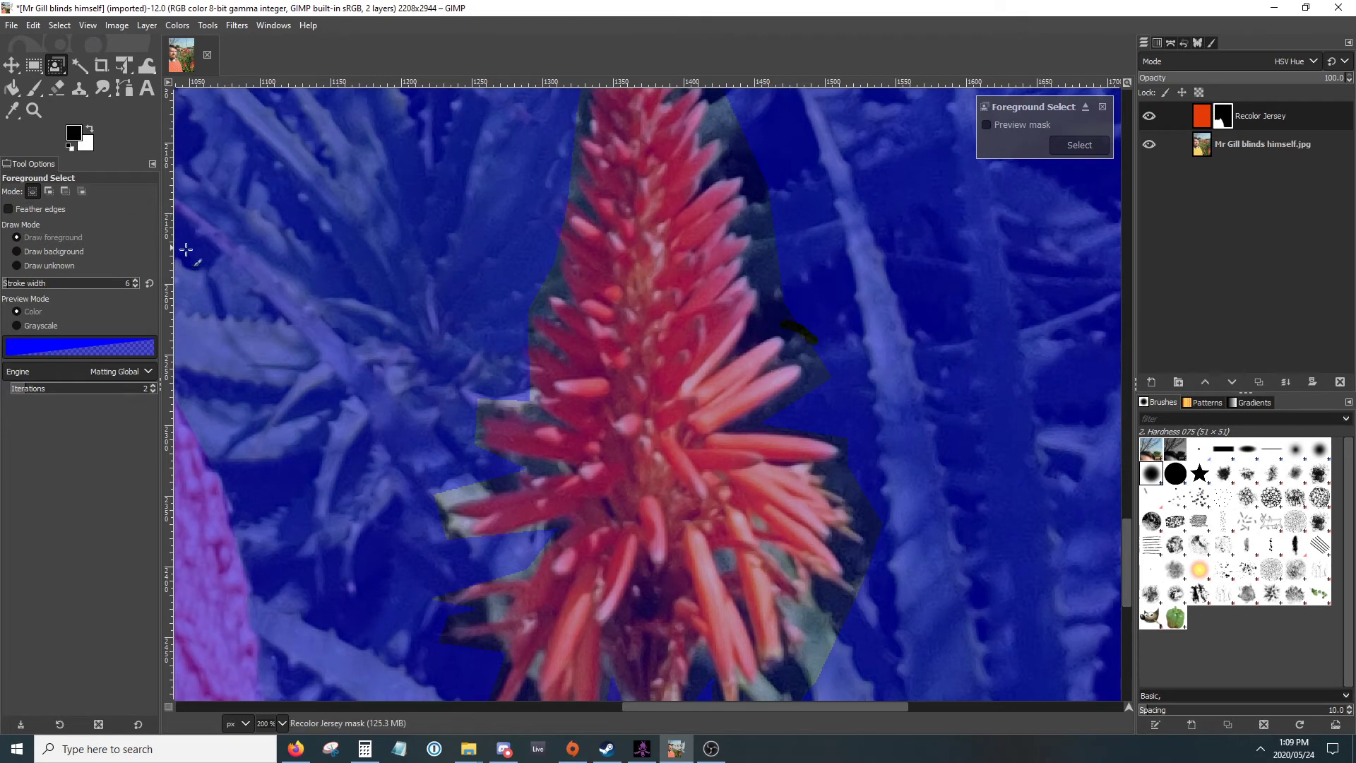
drag(791, 327, 839, 369)
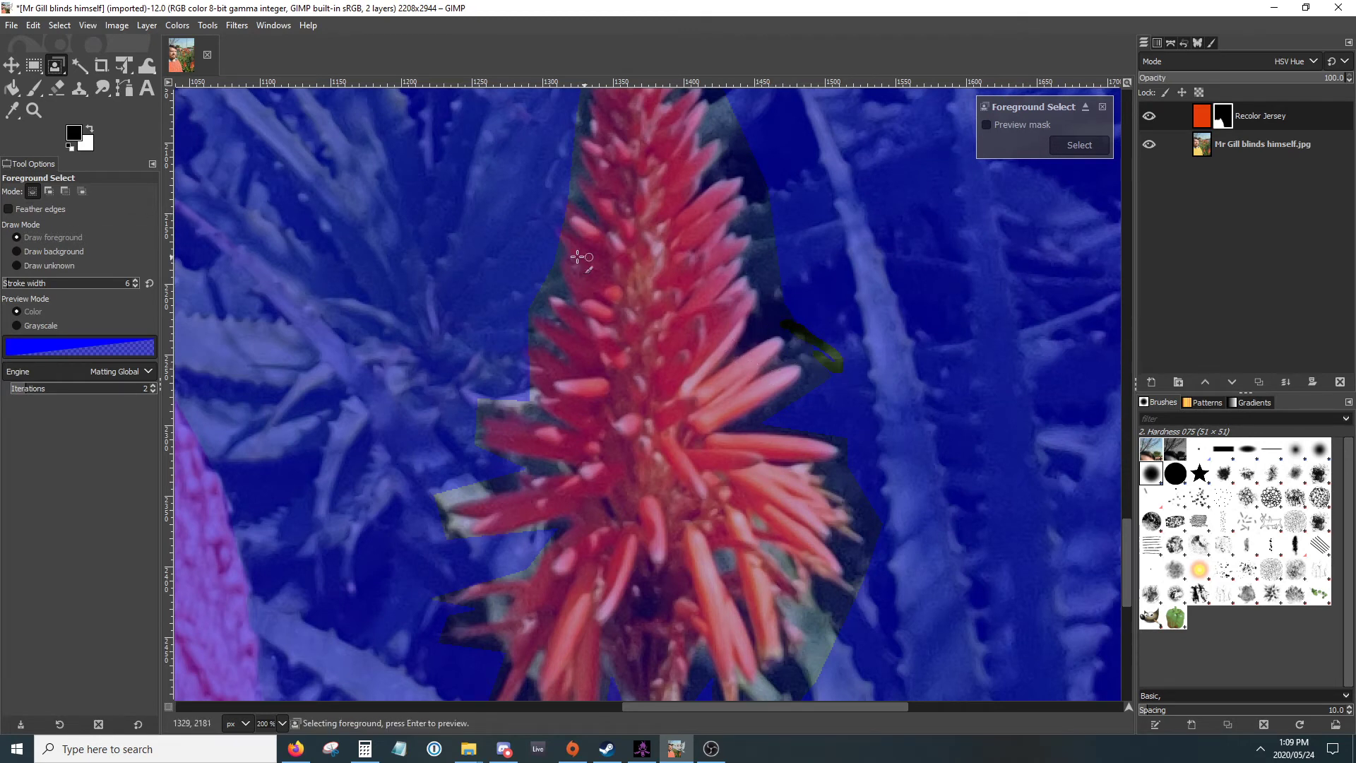
Step: Switch to Draw background with a stroke width of 13 and paint over the foreground strokes beside the upper right petals
click(30, 252)
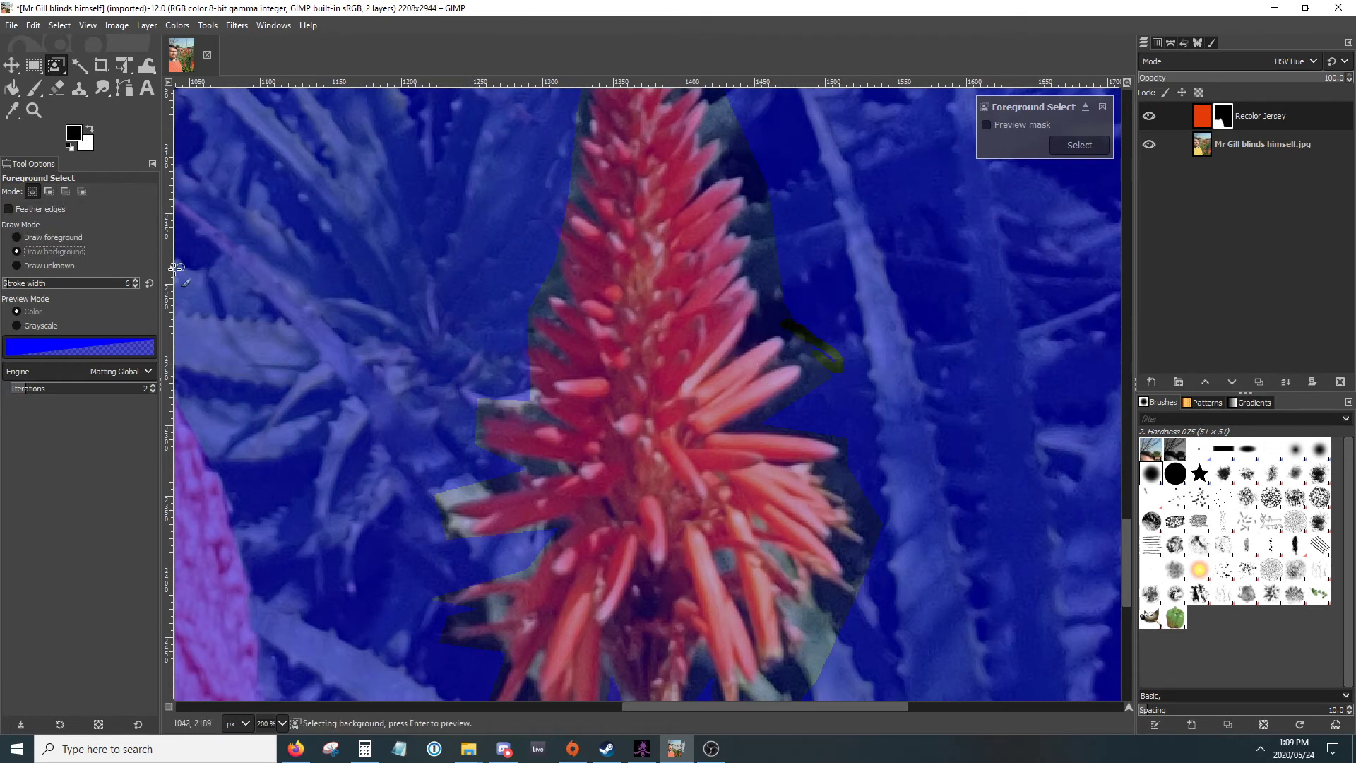
click(135, 280)
scroll(764, 418, up, 5)
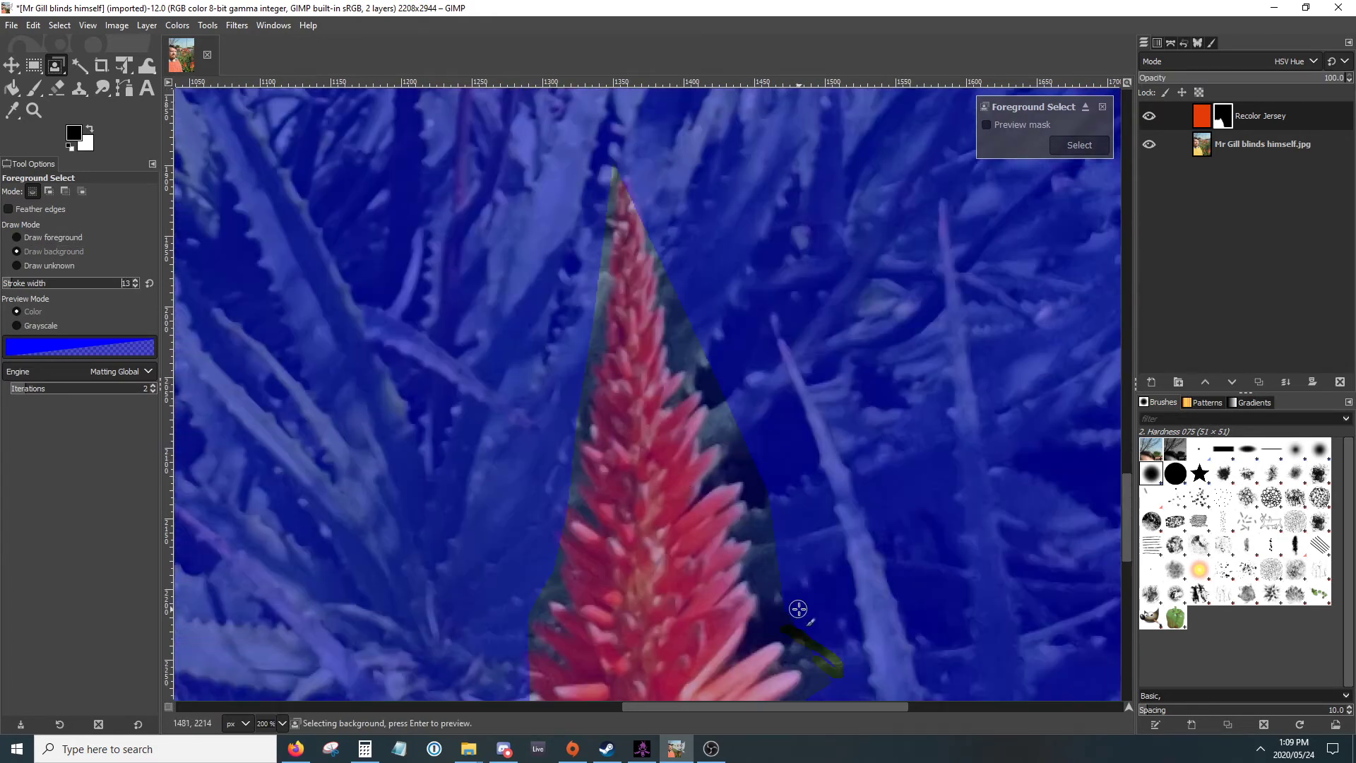
scroll(799, 609, up, 3)
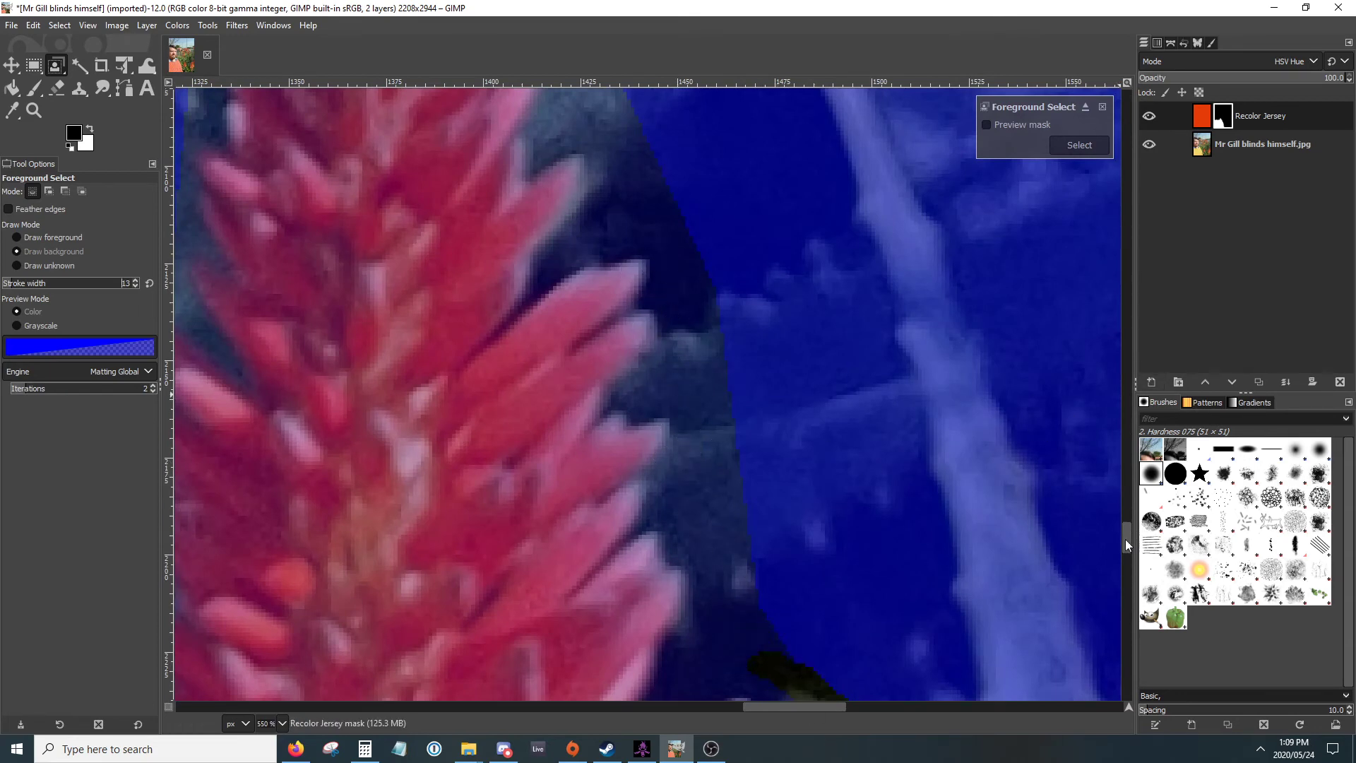
drag(1125, 541, 1125, 555)
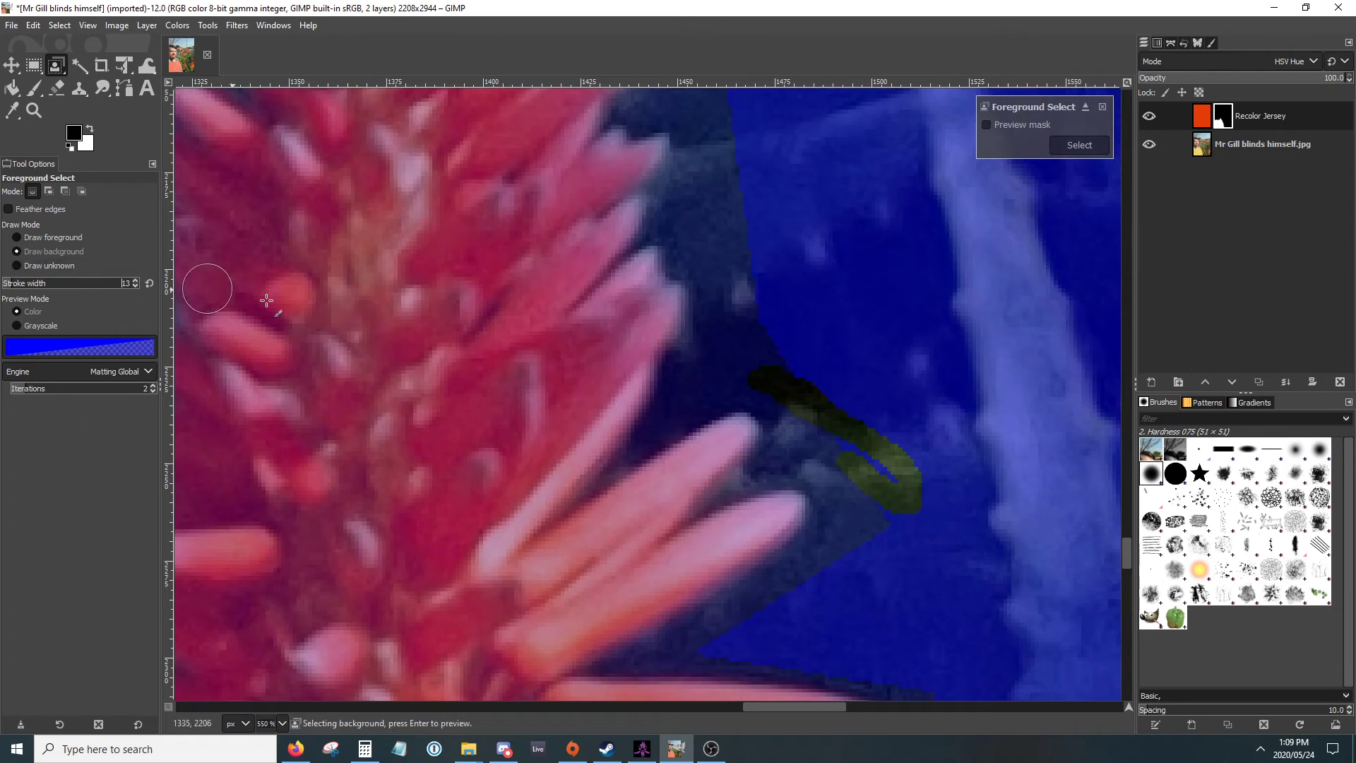
mouse_move(795, 431)
mouse_down()
mouse_move(737, 361)
mouse_move(775, 372)
mouse_move(898, 485)
mouse_move(858, 418)
mouse_move(869, 480)
mouse_up()
scroll(803, 361, down, 3)
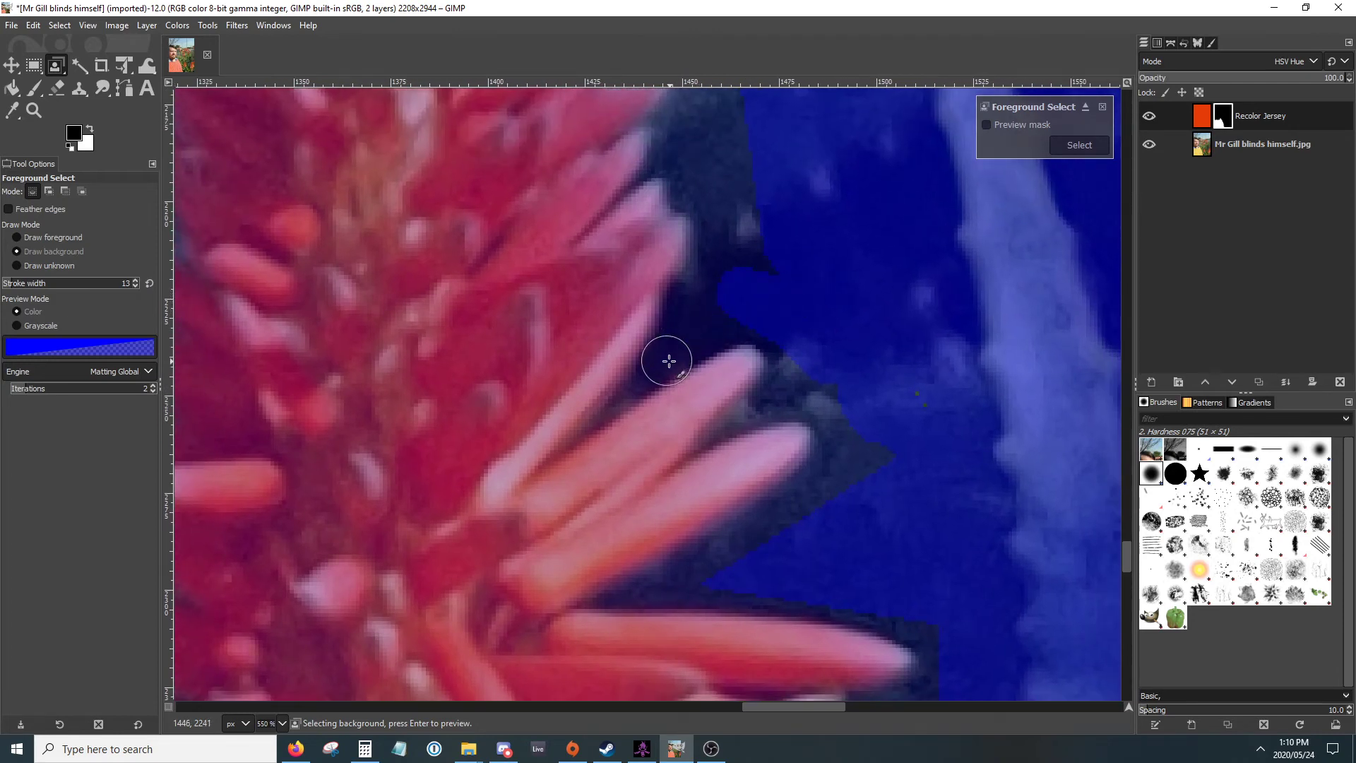
Step: Paint the dark gaps around the two upper right petals as background
mouse_move(670, 355)
mouse_down()
mouse_move(733, 314)
mouse_move(780, 328)
mouse_move(803, 368)
mouse_move(793, 386)
mouse_move(851, 411)
mouse_move(865, 454)
mouse_move(785, 538)
mouse_move(681, 585)
mouse_move(798, 513)
mouse_move(832, 475)
mouse_move(846, 417)
mouse_up()
key(ctrl+z)
key(ctrl+z)
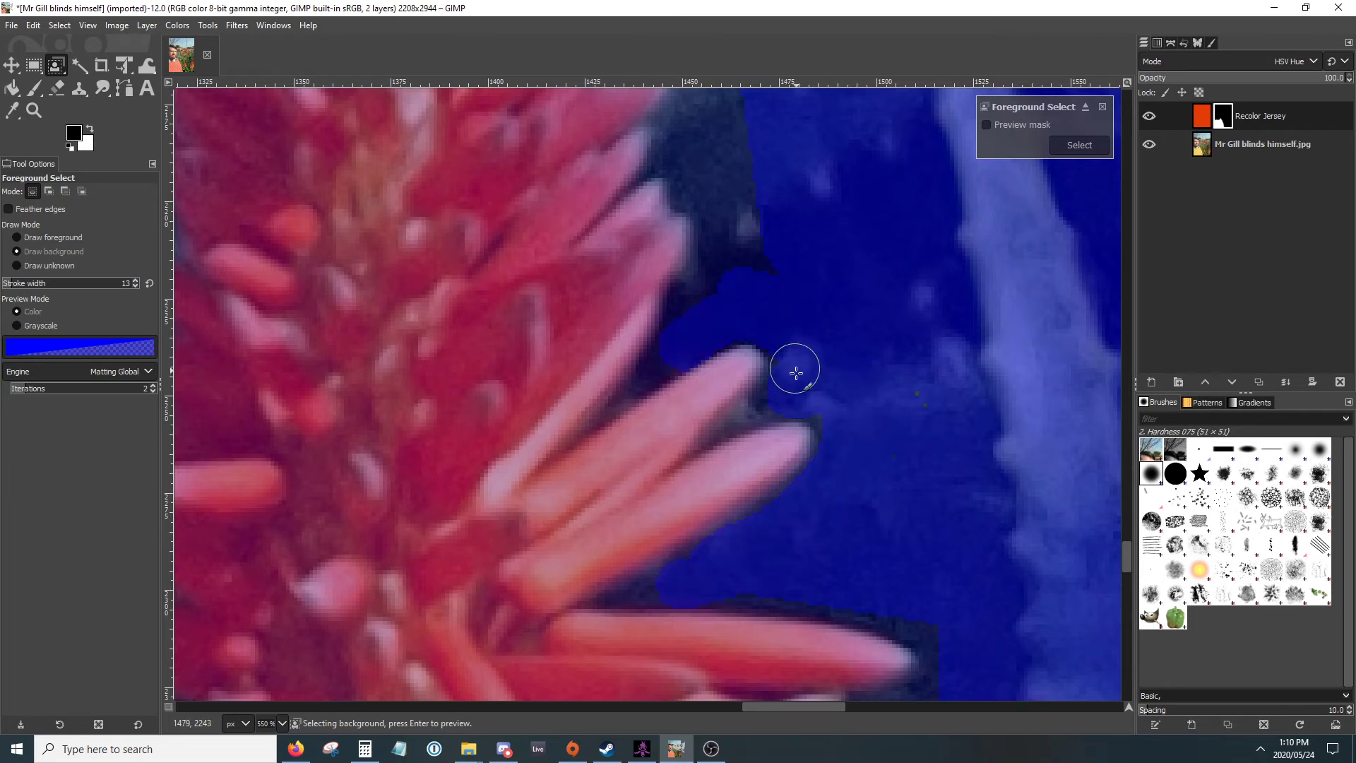
Step: Reduce the stroke width to 5 and mark the remaining narrow gaps between and above the upper right petals as background
key(bracketleft)
key(bracketleft)
key(bracketleft)
key(bracketleft)
key(bracketleft)
key(bracketleft)
key(bracketleft)
key(bracketleft)
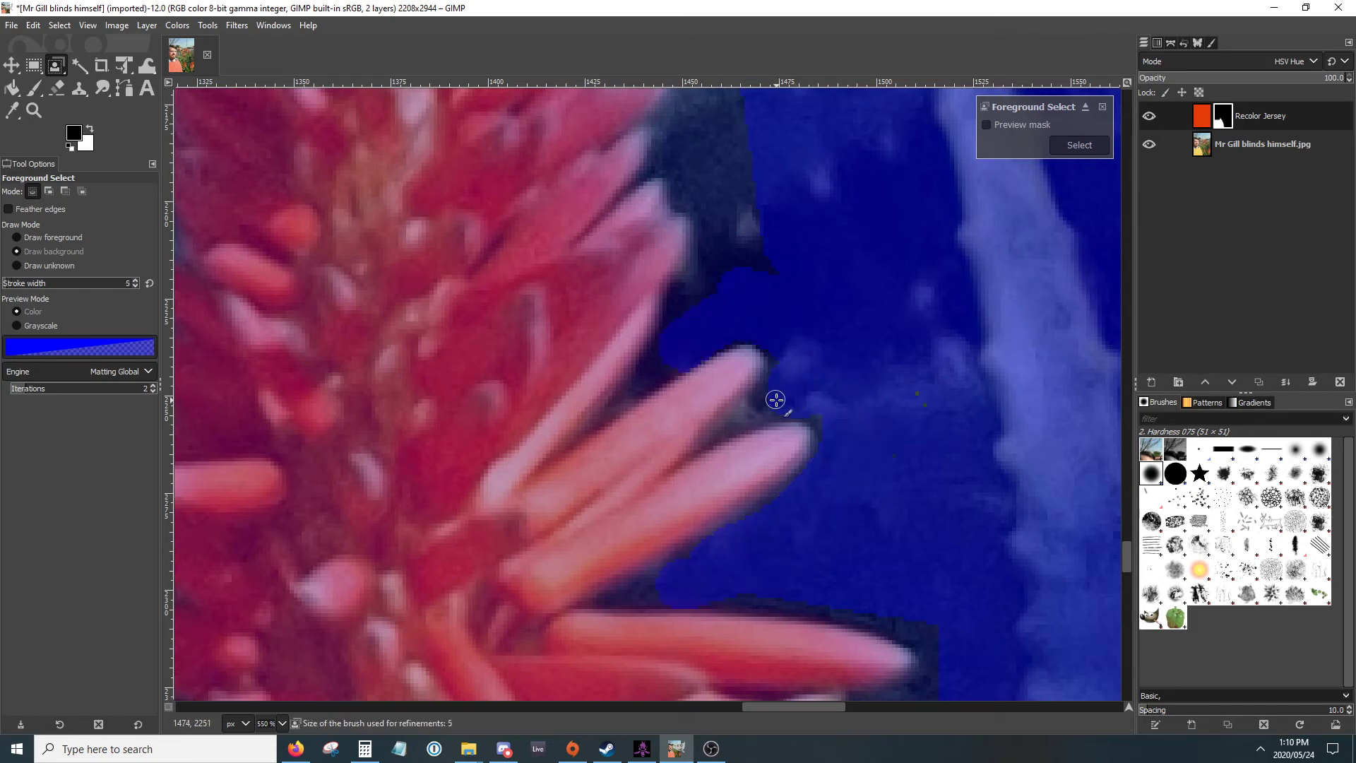
mouse_move(745, 411)
mouse_down()
mouse_move(765, 384)
mouse_move(756, 415)
mouse_move(816, 415)
mouse_up()
key(ctrl+z)
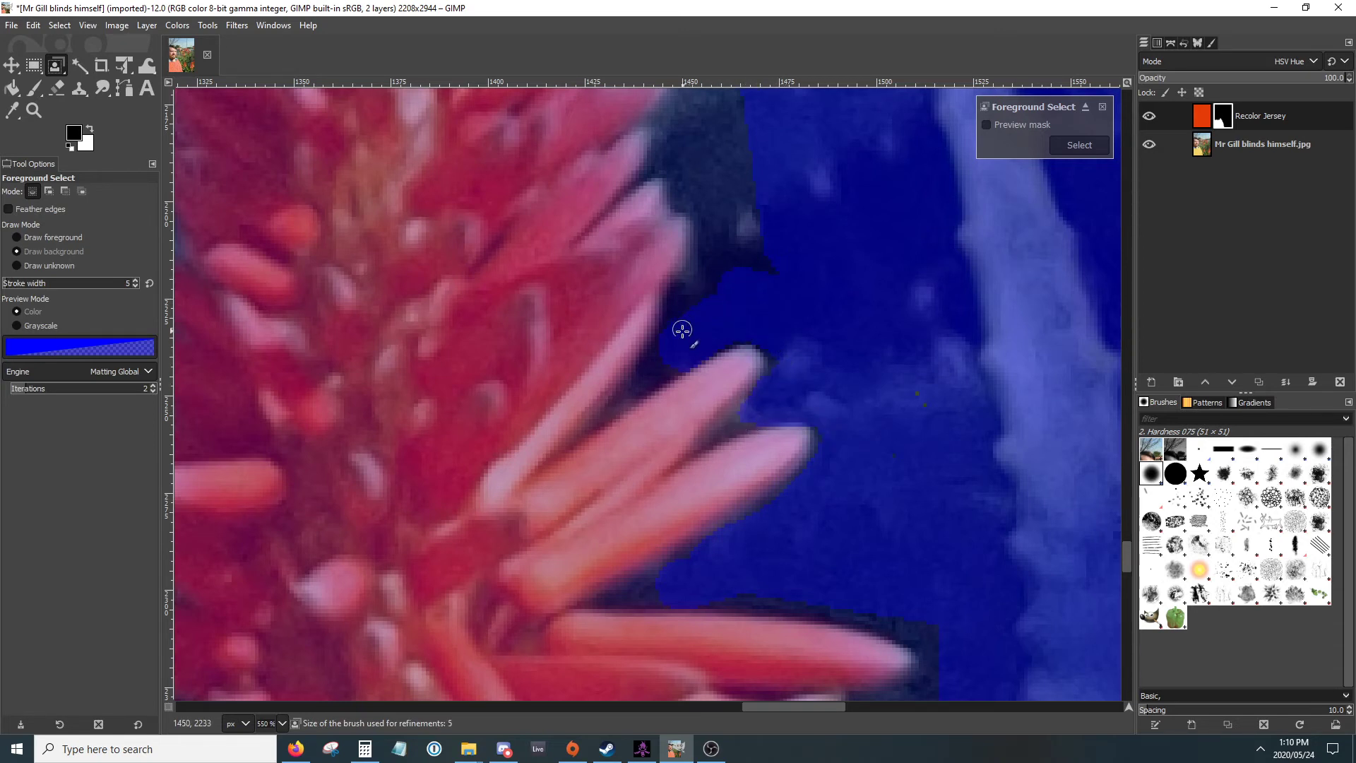
mouse_move(678, 338)
mouse_down()
mouse_move(639, 389)
mouse_move(698, 271)
mouse_move(691, 309)
mouse_move(779, 264)
mouse_up()
key(ctrl+z)
key(ctrl+z)
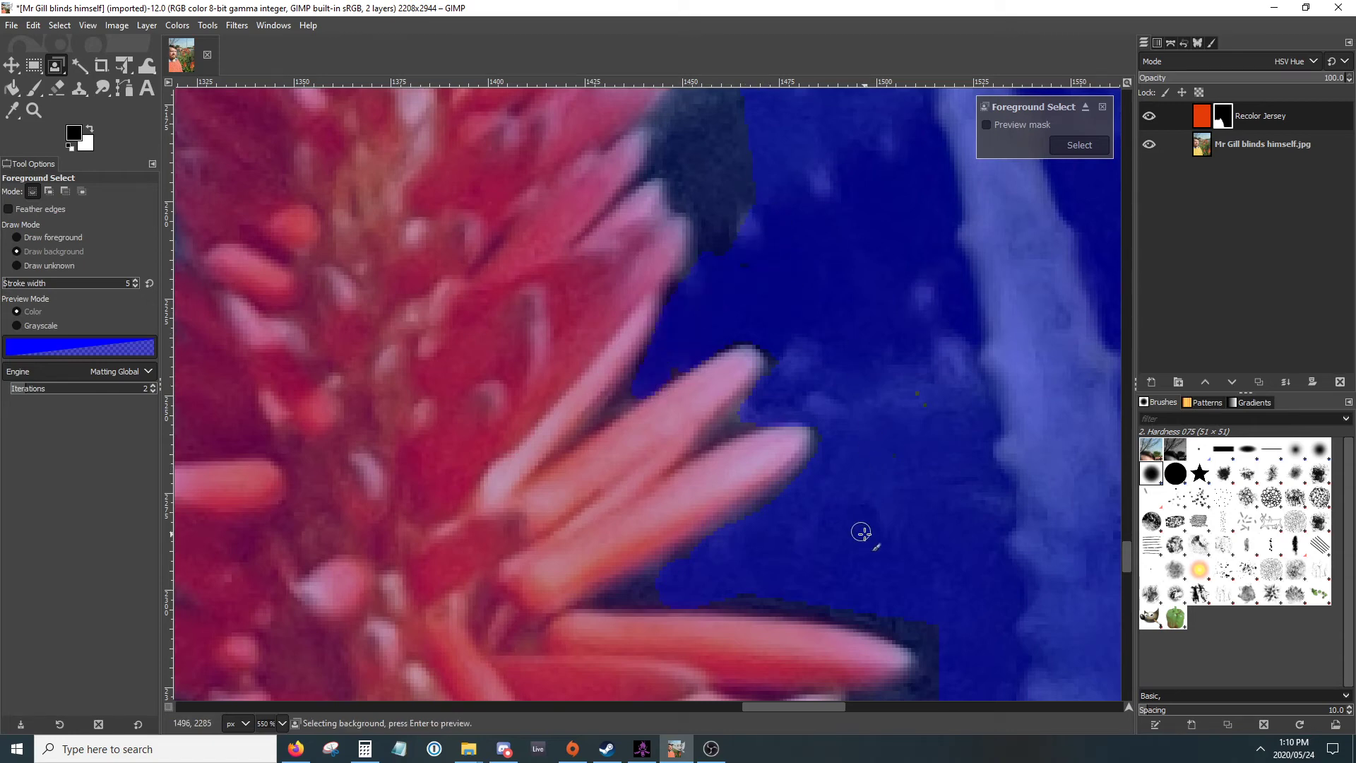
Step: Mark background along the upper edge of the long horizontal right petal and just below its tip
scroll(855, 530, down, 5)
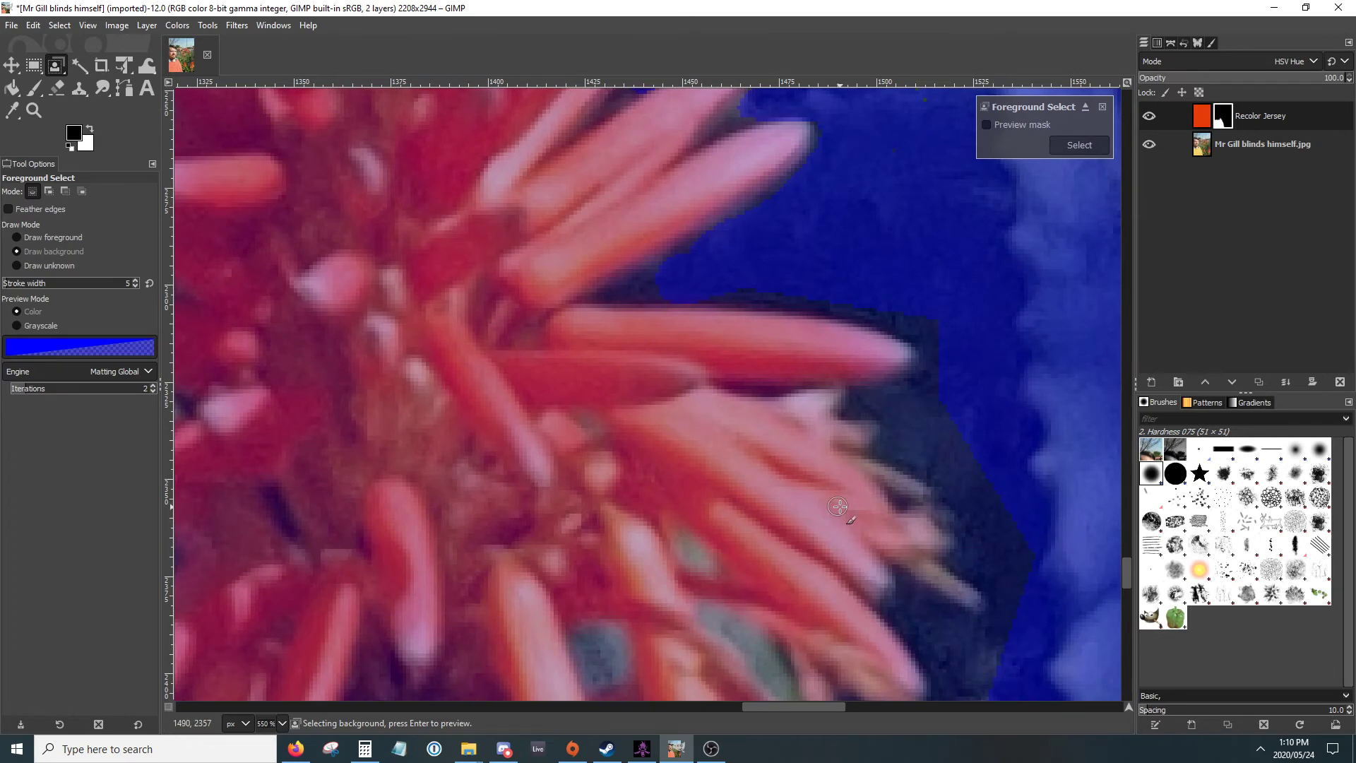
scroll(838, 506, down, 2)
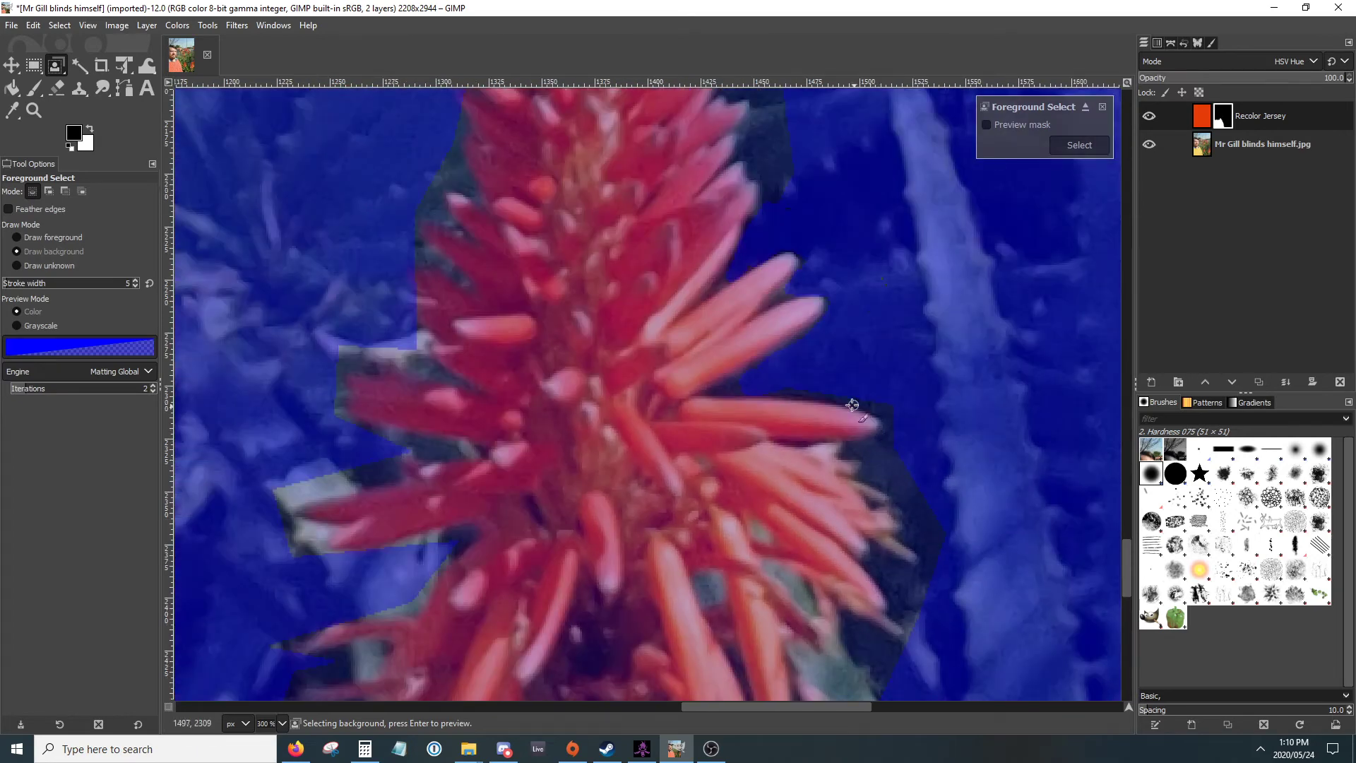
mouse_move(724, 386)
mouse_down()
mouse_move(828, 389)
mouse_move(895, 409)
mouse_move(711, 393)
mouse_up()
key(ctrl+z)
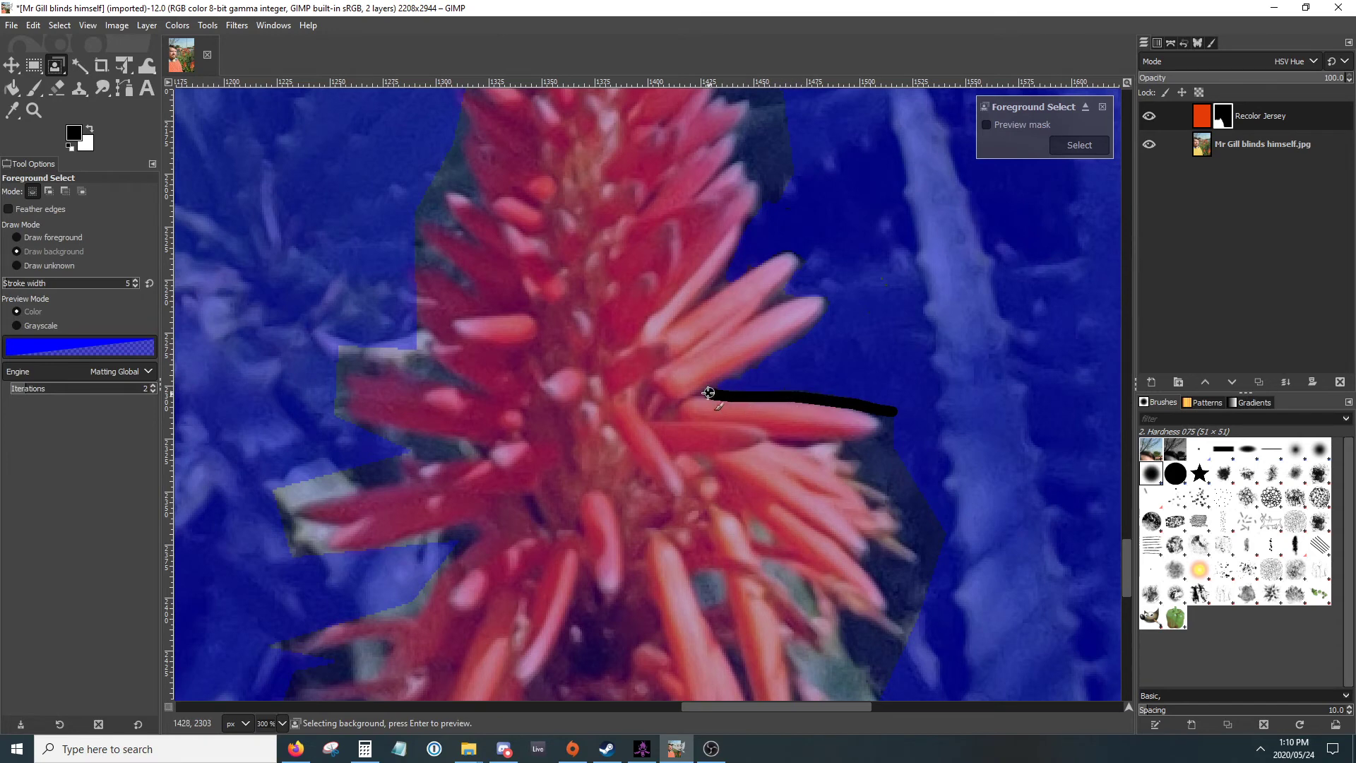
key(ctrl+z)
drag(887, 420, 877, 468)
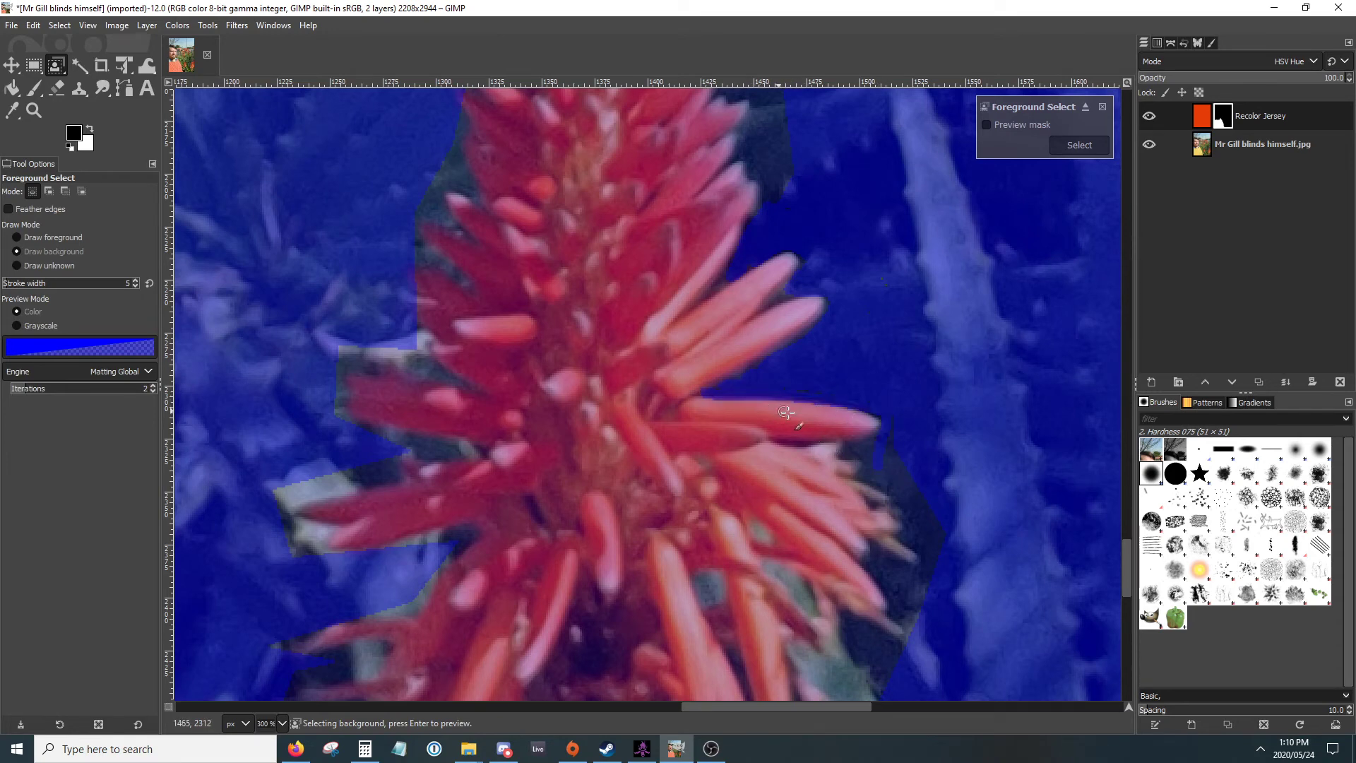
key(super)
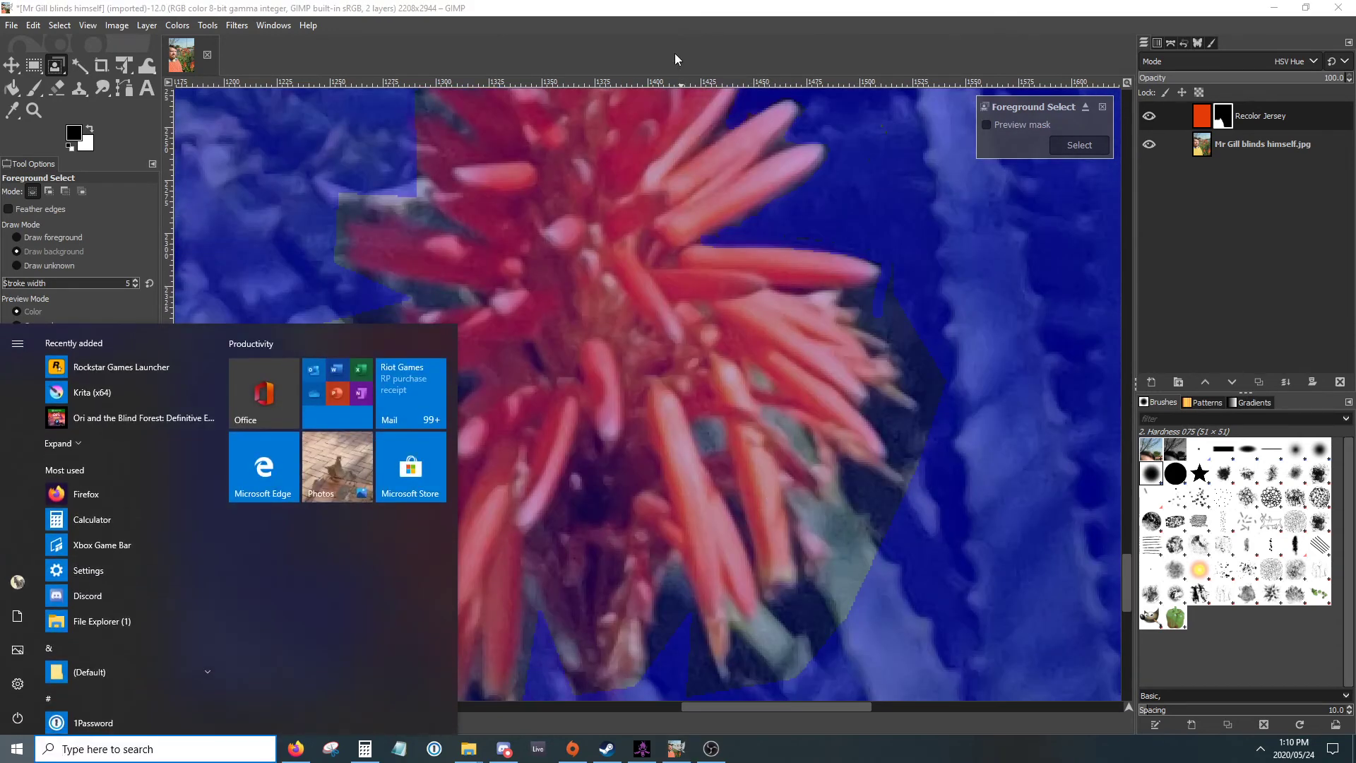
key(super)
Step: Switch to Draw foreground and trace the long right petal's edges and the ragged petal tips below it as foreground
scroll(795, 262, up, 3)
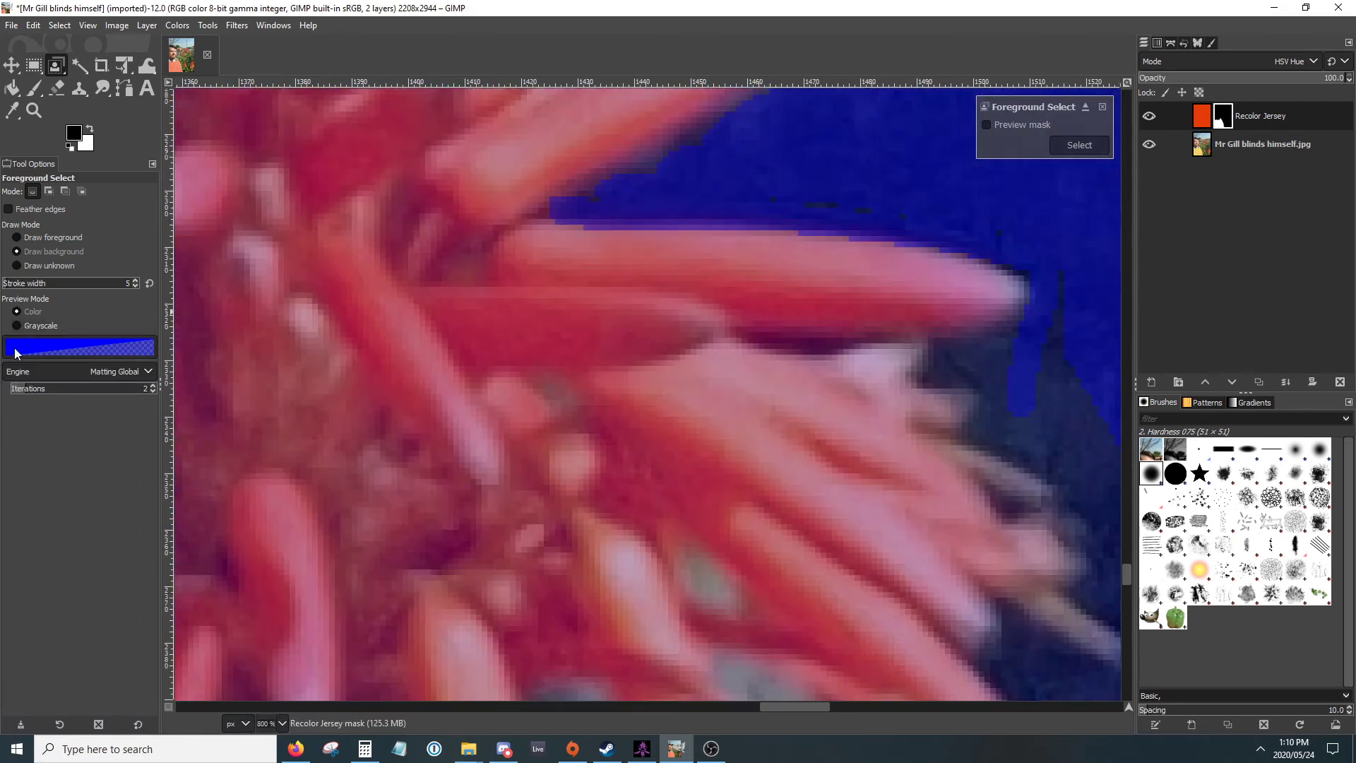
mouse_move(544, 227)
mouse_down()
mouse_move(778, 229)
mouse_move(1003, 281)
mouse_up()
drag(721, 343, 890, 341)
mouse_move(992, 284)
mouse_down()
mouse_move(1012, 302)
mouse_move(857, 342)
mouse_up()
mouse_move(910, 344)
mouse_down()
mouse_move(895, 380)
mouse_move(909, 398)
mouse_move(955, 400)
mouse_move(947, 438)
mouse_move(1052, 496)
mouse_up()
mouse_move(969, 469)
mouse_down()
mouse_move(1012, 526)
mouse_move(1050, 537)
mouse_move(1072, 522)
mouse_move(1070, 566)
mouse_move(1017, 585)
mouse_up()
scroll(976, 541, down, 1)
scroll(917, 514, down, 2)
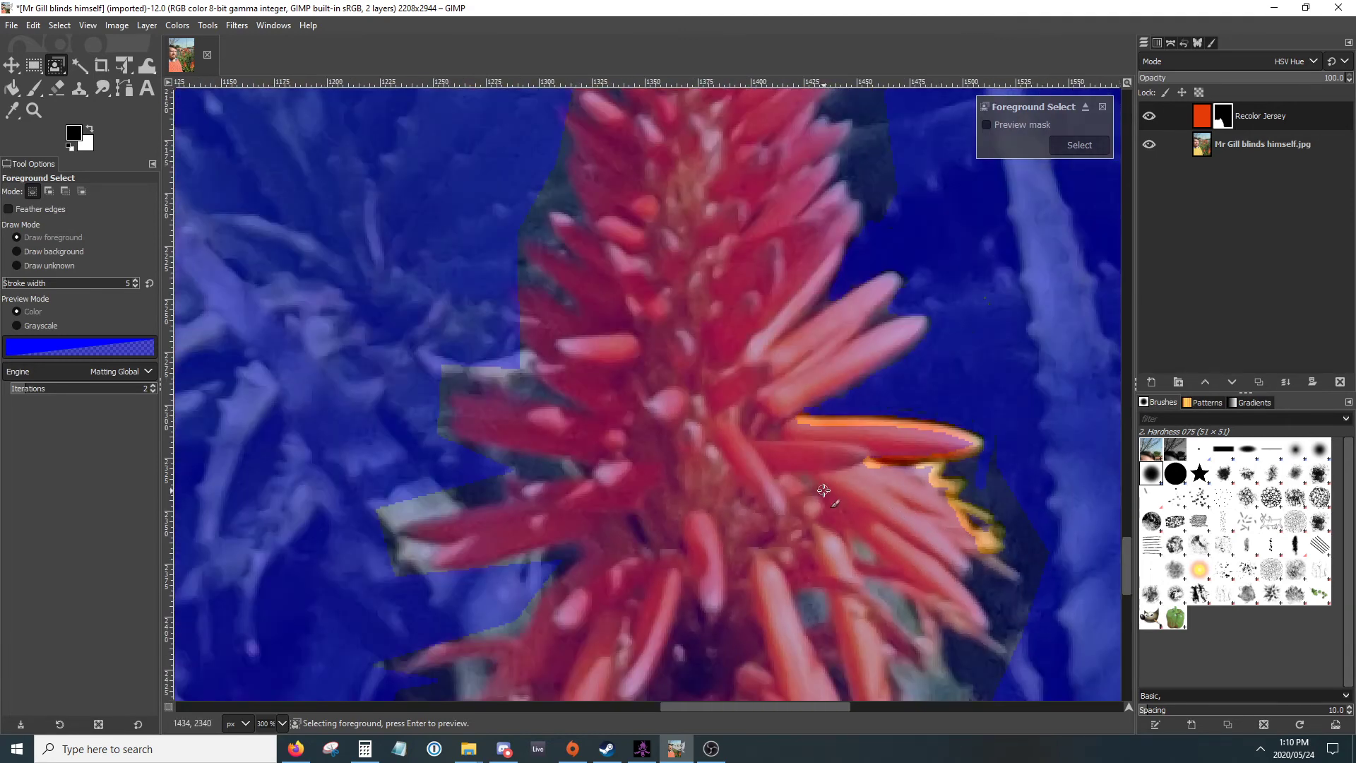
drag(777, 473, 659, 286)
mouse_move(858, 361)
mouse_down()
mouse_move(897, 384)
mouse_move(856, 360)
mouse_move(833, 369)
mouse_move(844, 365)
mouse_move(827, 380)
mouse_move(860, 432)
mouse_move(838, 426)
mouse_move(888, 458)
mouse_up()
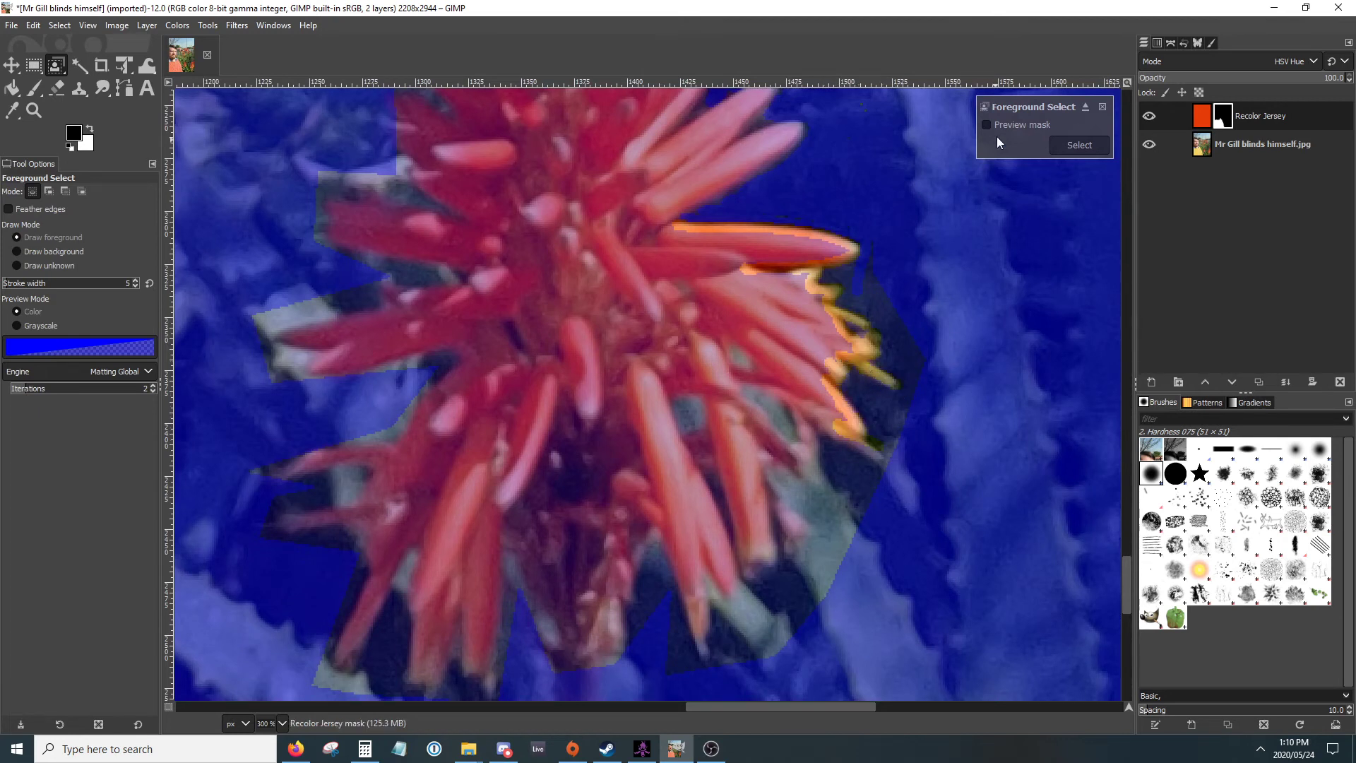
Step: Preview the foreground mask, turn the preview off and turn the marked foreground into a selection
click(984, 125)
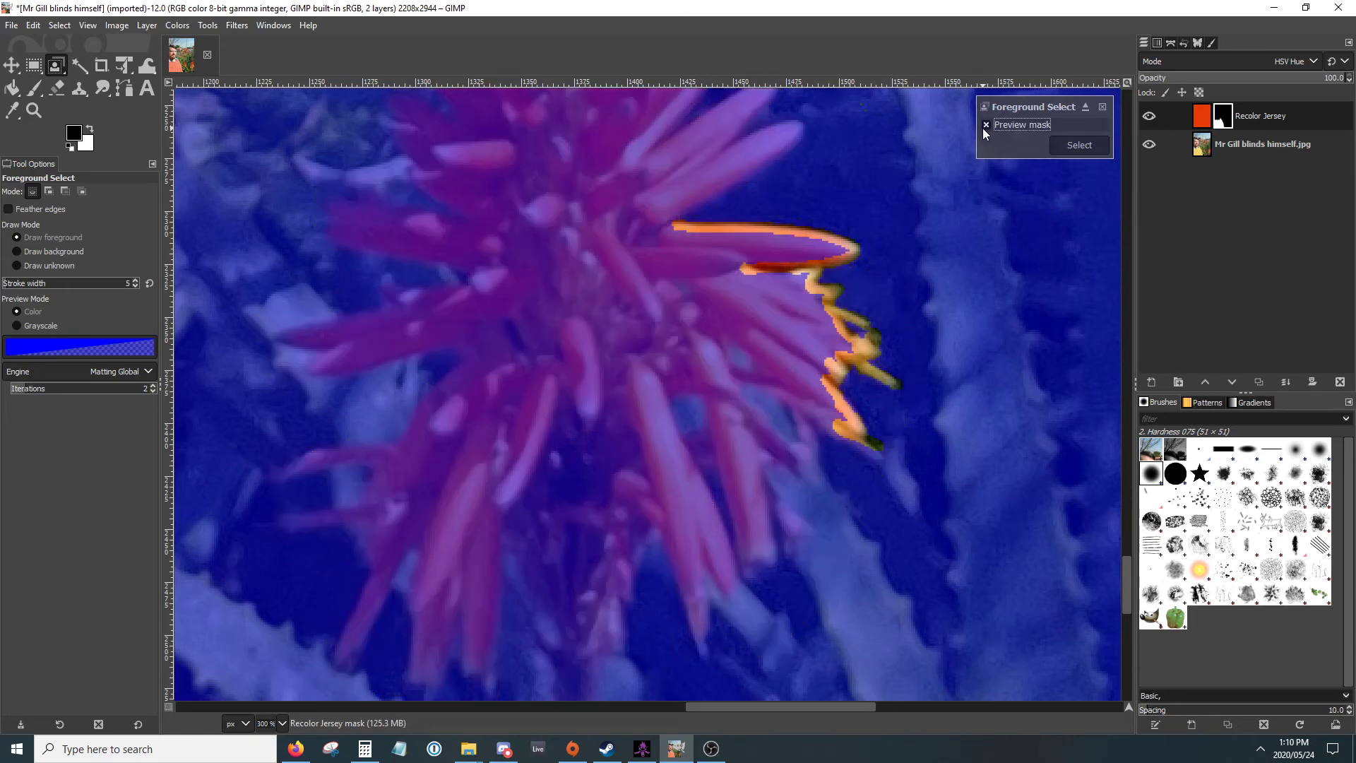
click(985, 127)
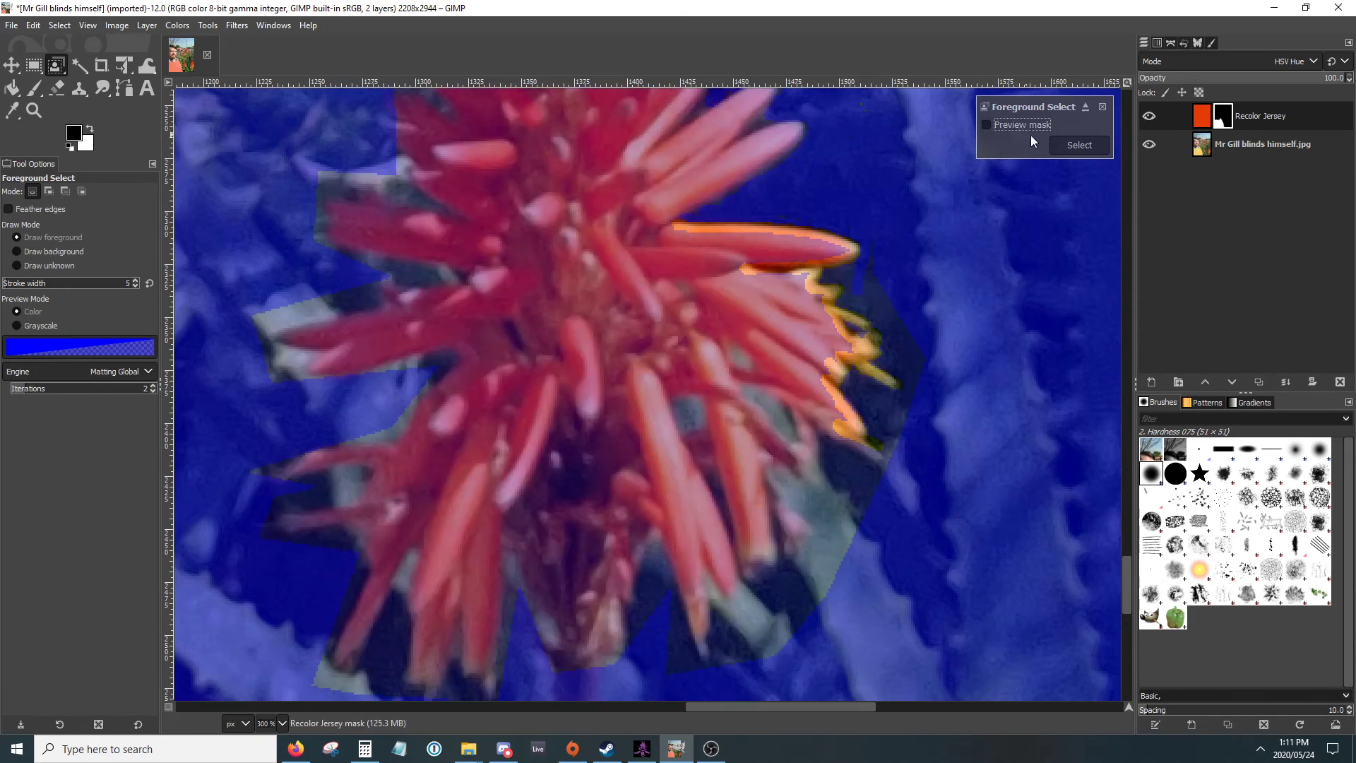
click(1059, 147)
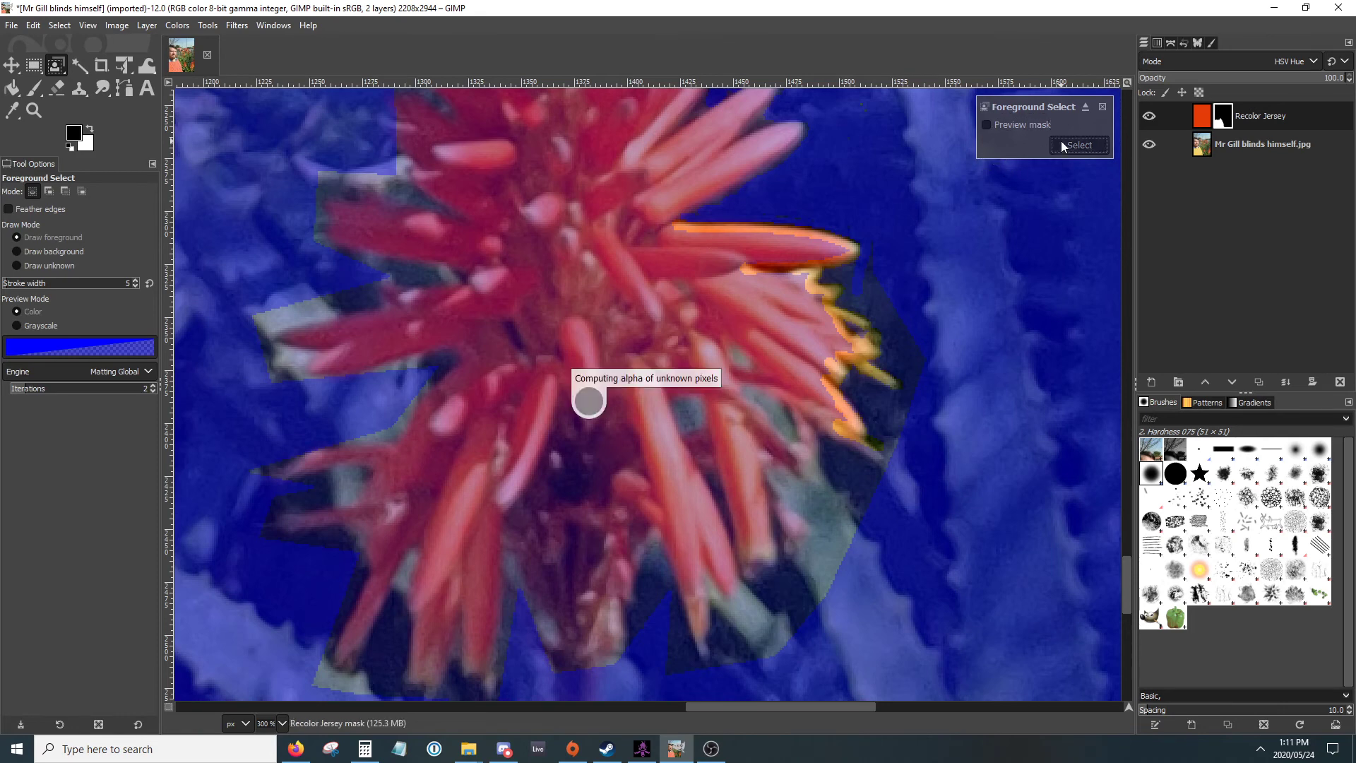
Step: Start a new Foreground Select outline beside the stem and trace it around the aloe flower's lower left petals
scroll(667, 293, down, 3)
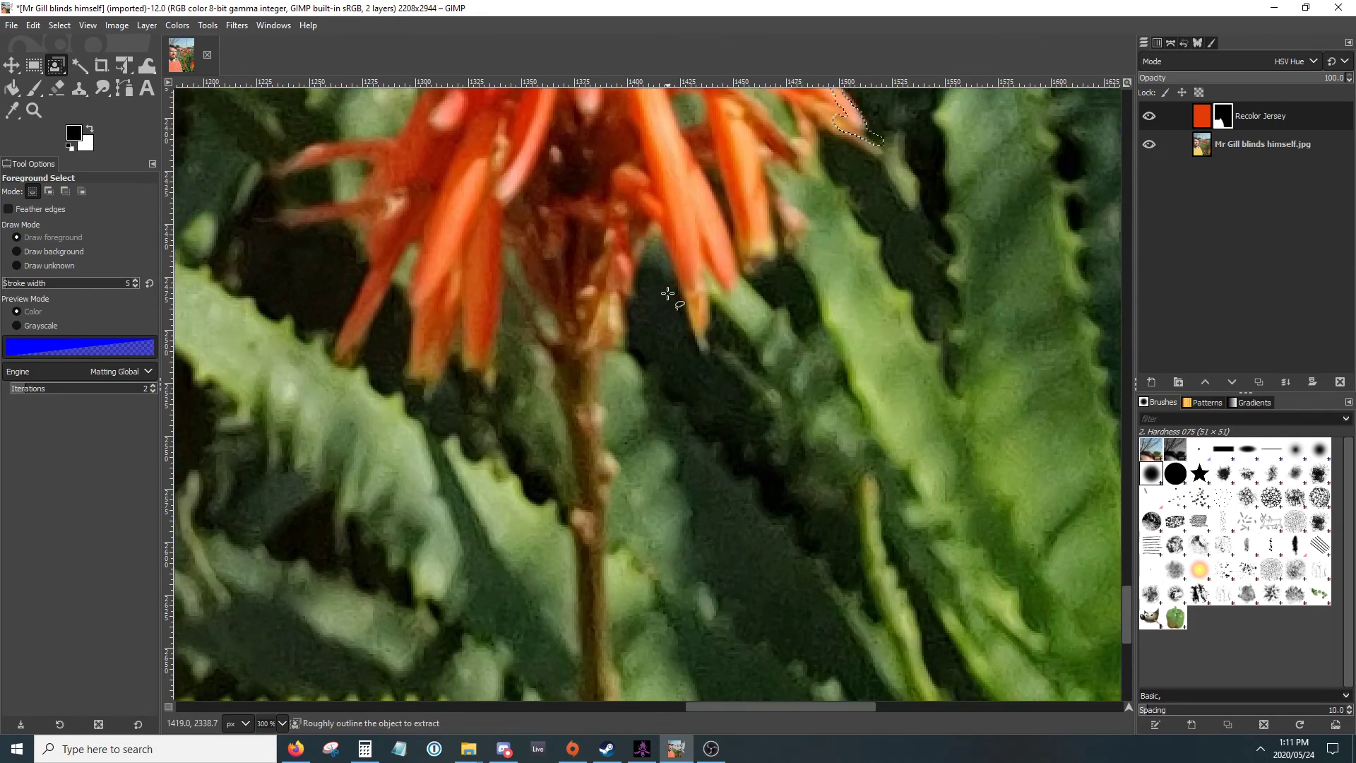
scroll(667, 293, up, 8)
scroll(668, 293, down, 3)
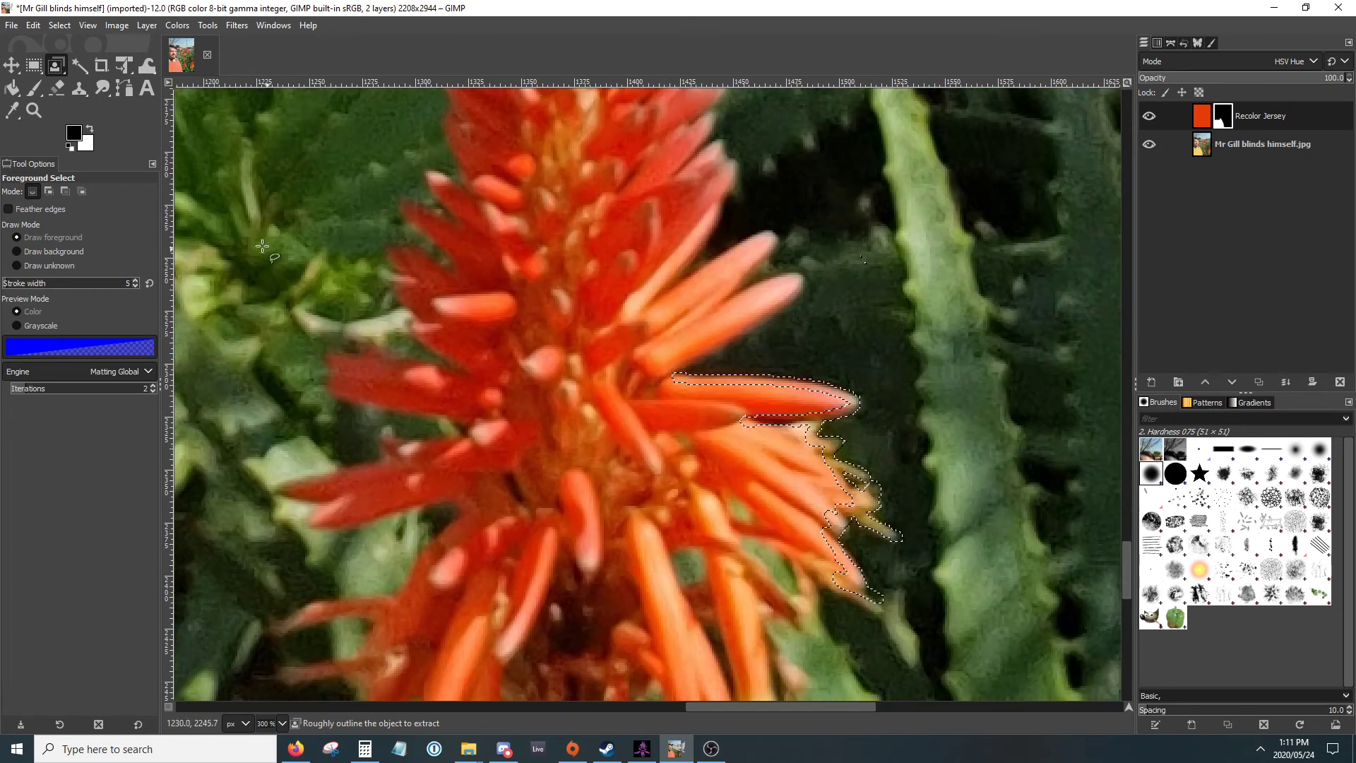
scroll(424, 248, down, 9)
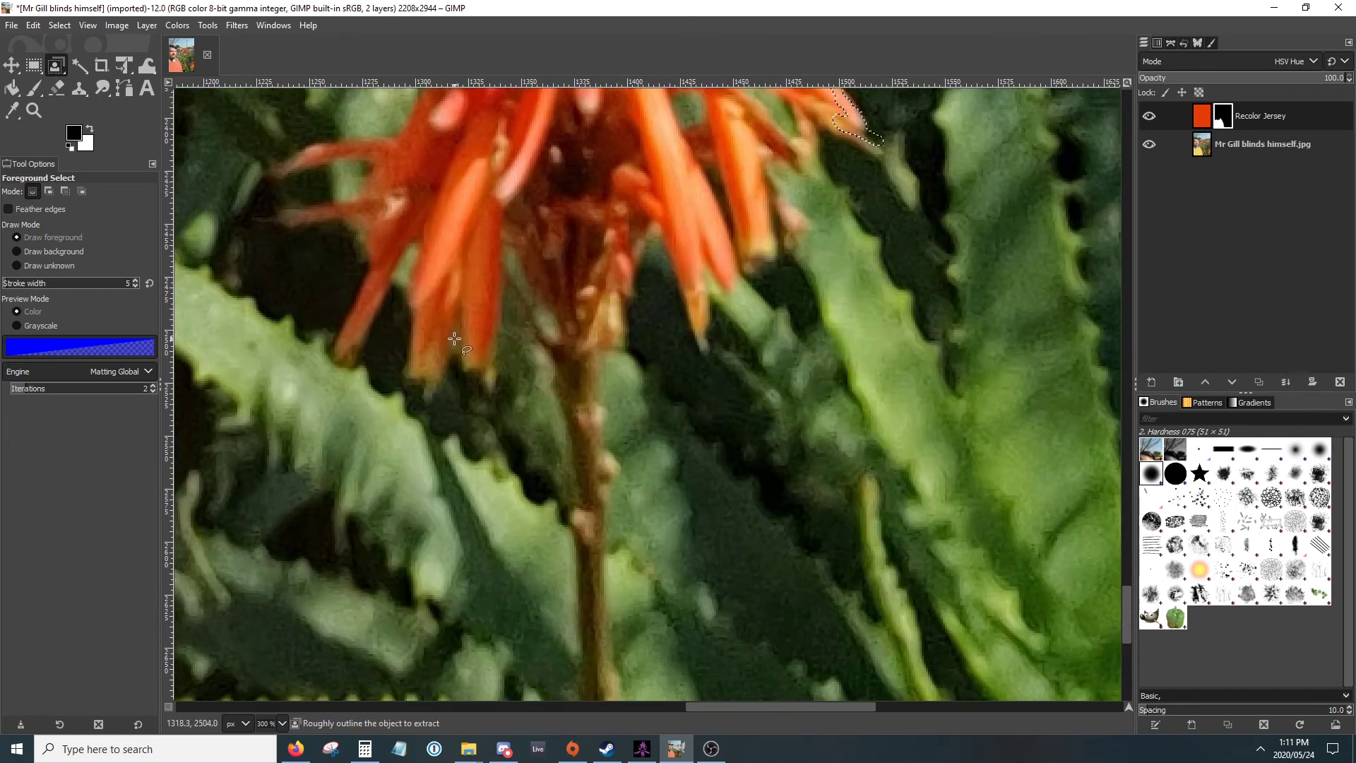
click(513, 269)
click(504, 403)
click(468, 379)
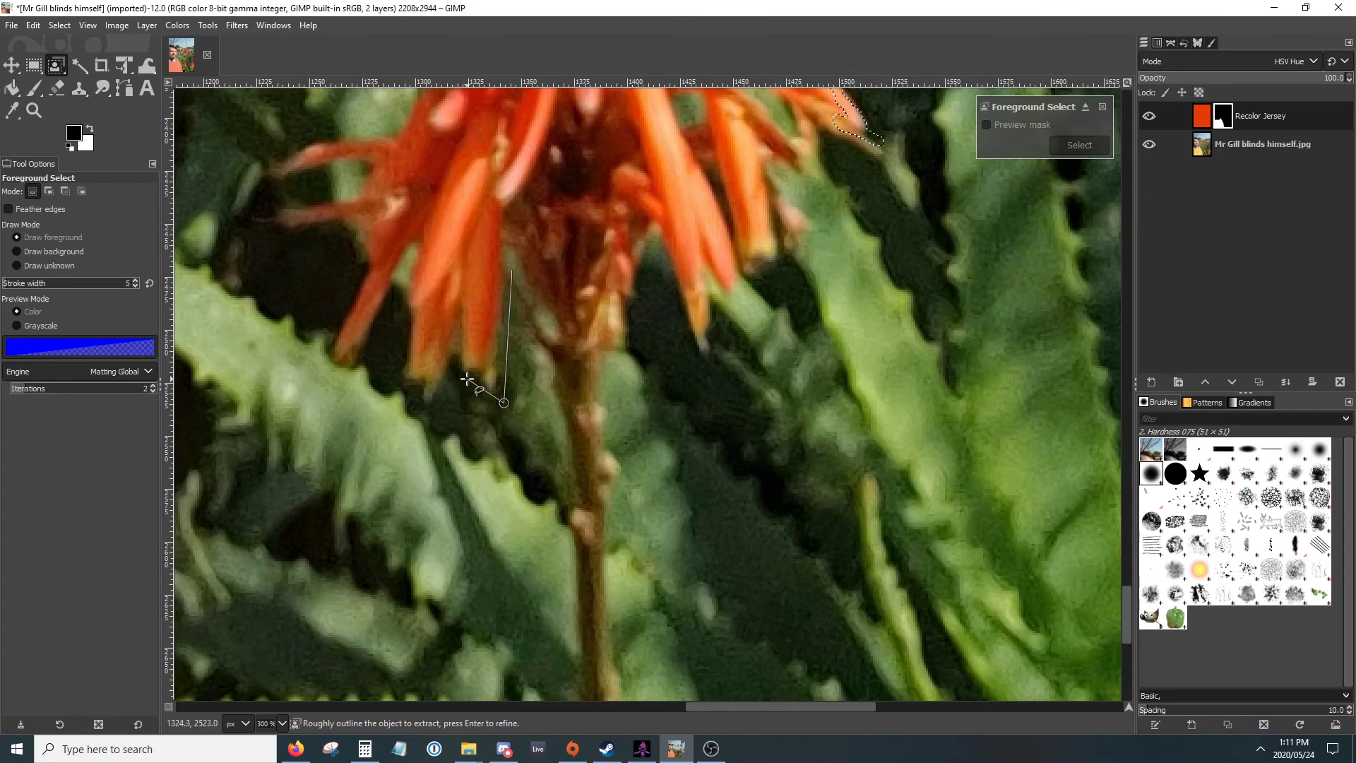
click(430, 400)
click(399, 347)
click(374, 359)
click(327, 373)
click(351, 248)
click(254, 250)
Step: Continue the outline up the left side of the flower, around its protruding petals, to the tip
scroll(251, 192, down, 4)
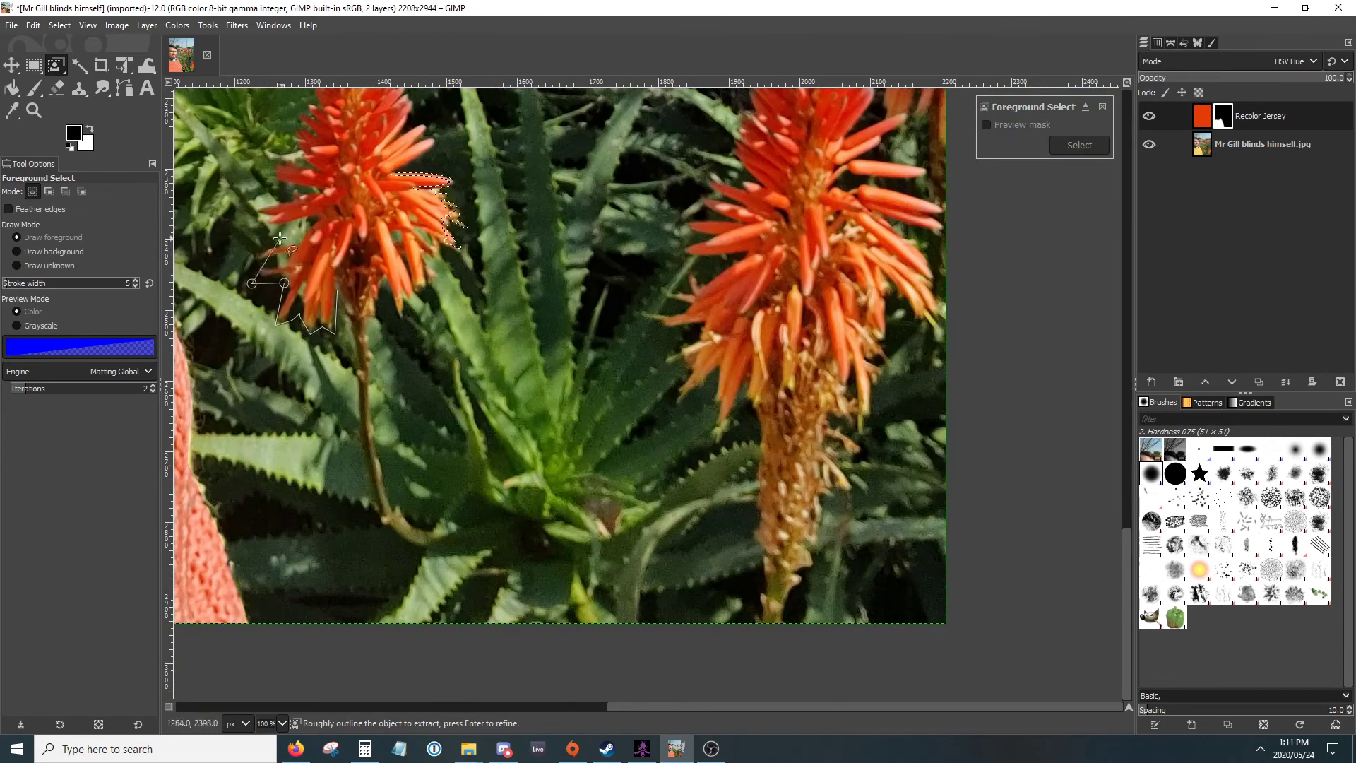
click(250, 244)
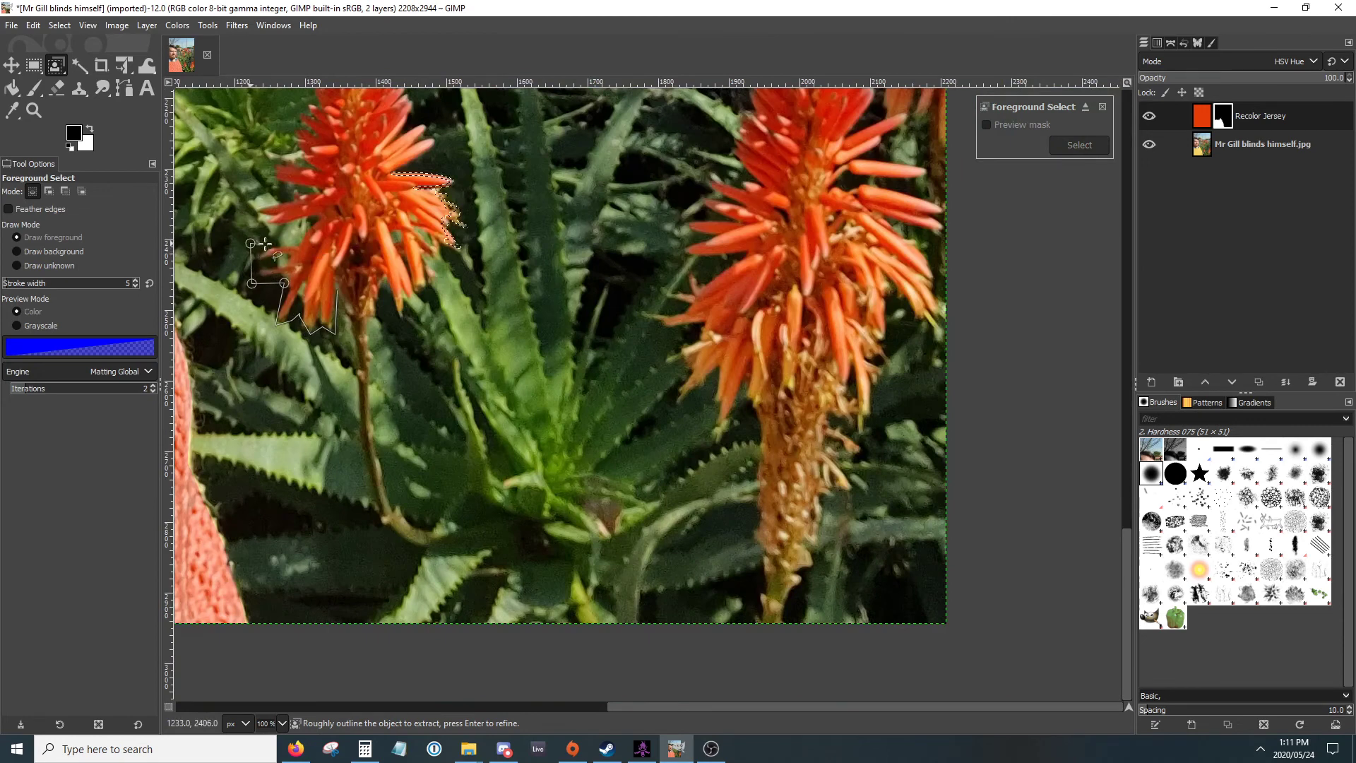
click(301, 222)
click(288, 150)
scroll(304, 128, up, 3)
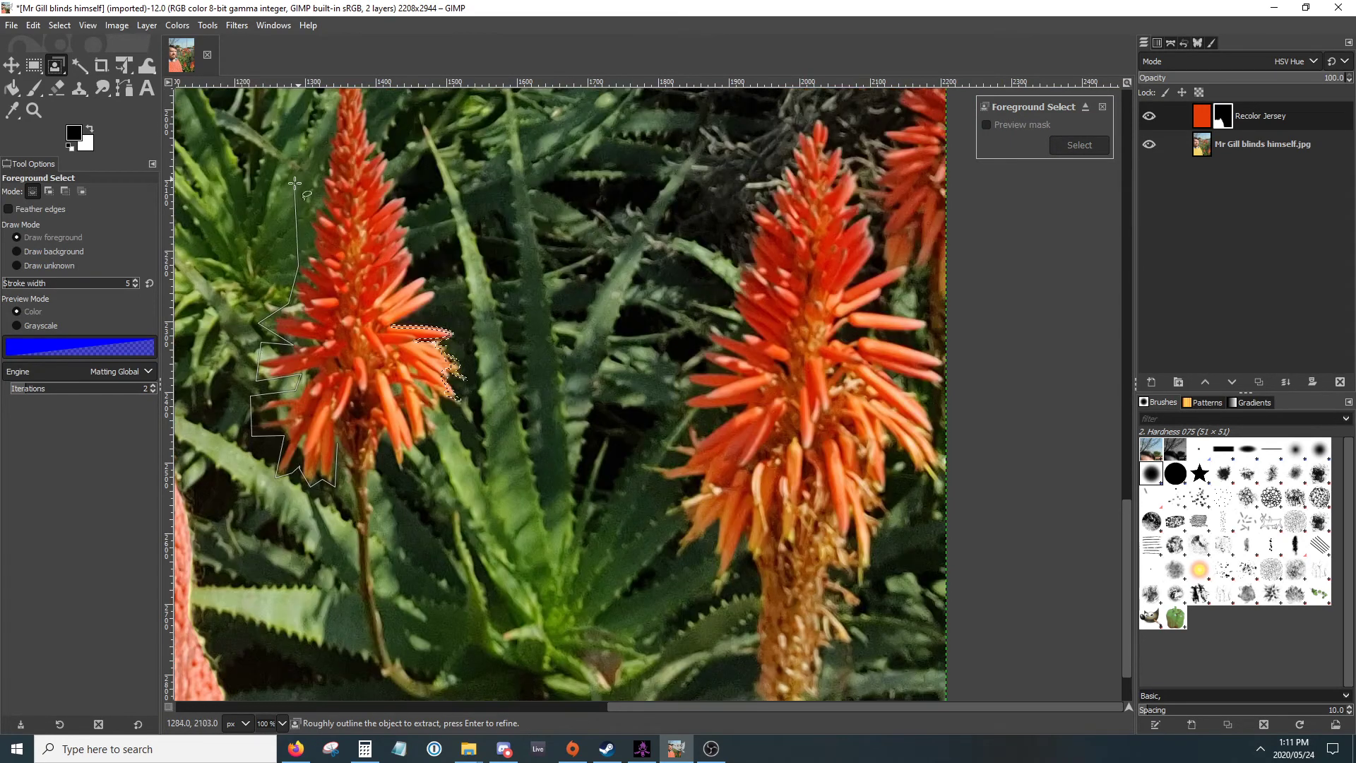
scroll(328, 148, up, 3)
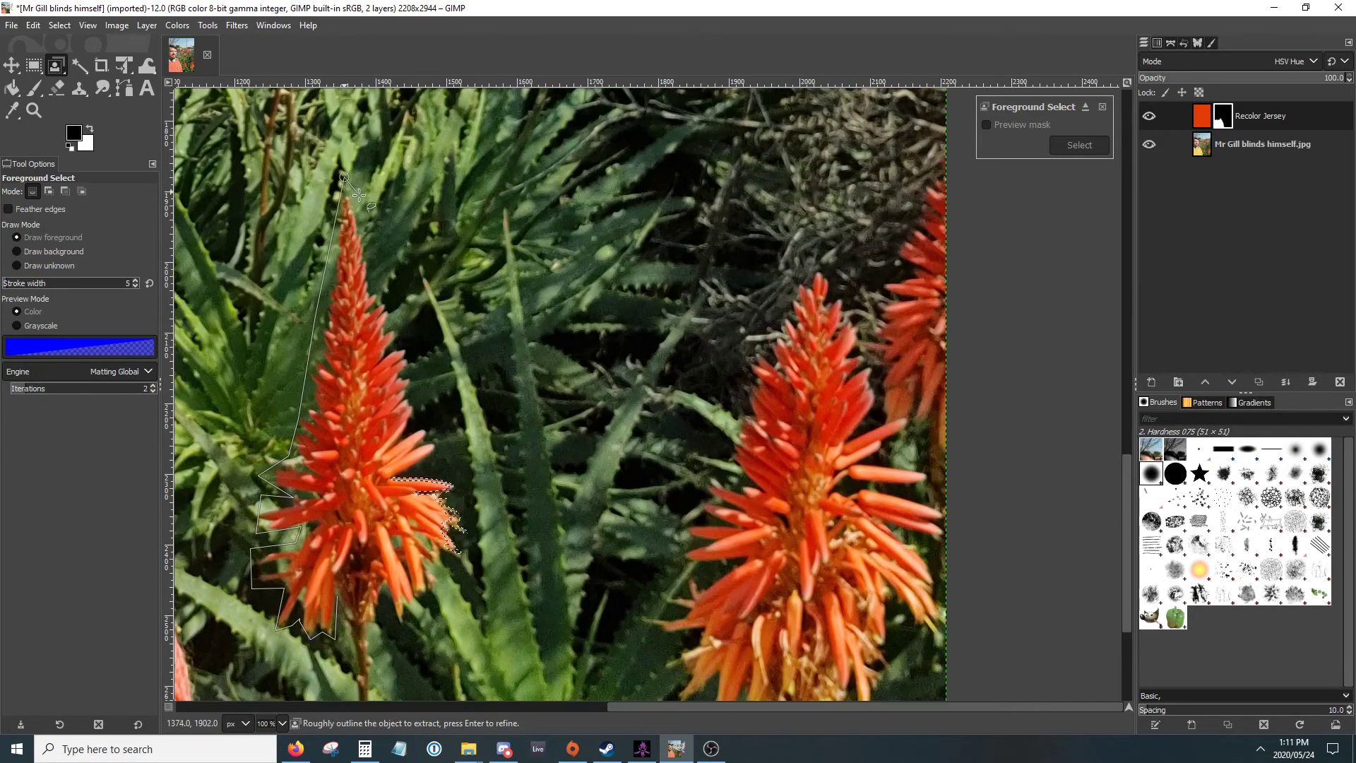
Step: Outline the flower's right side down to the stem, close the outline at its start and apply it
click(451, 457)
click(421, 474)
click(467, 512)
click(471, 568)
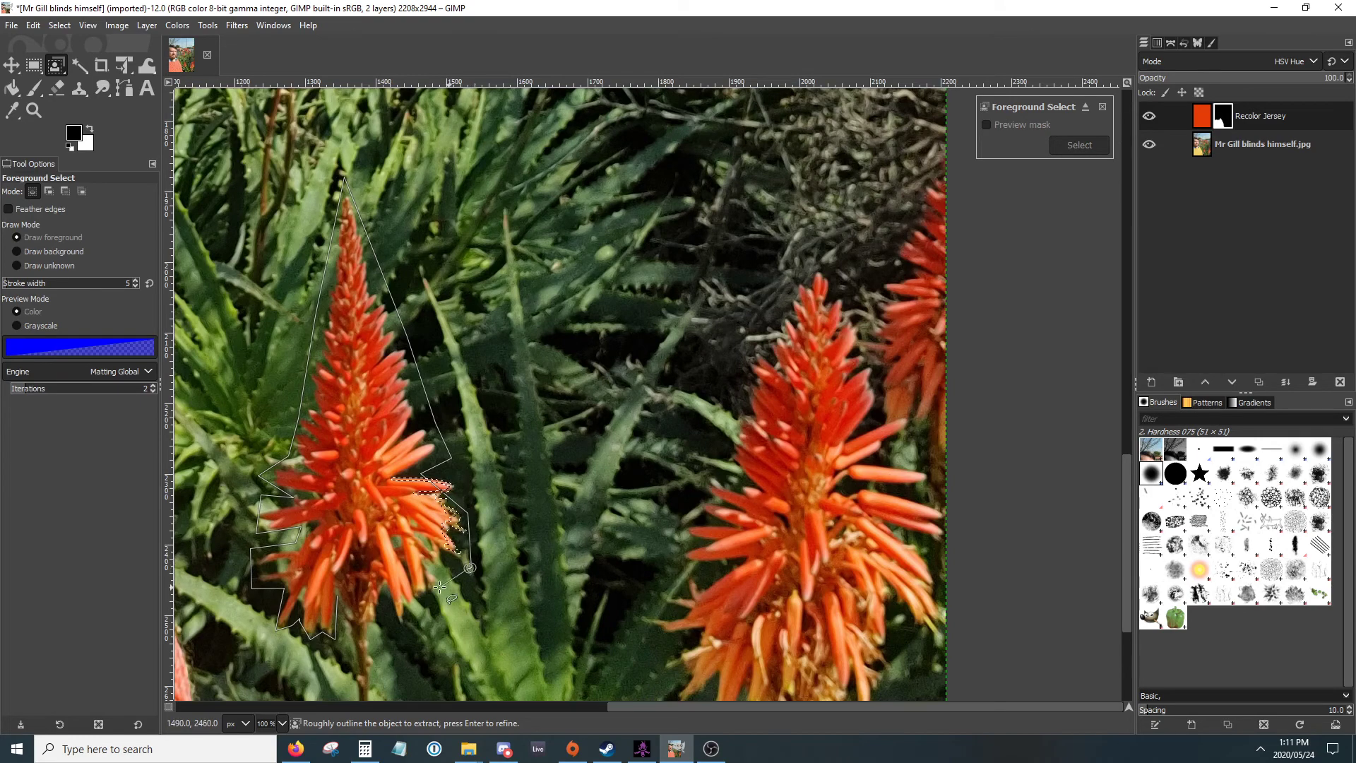
click(440, 587)
click(391, 639)
click(381, 611)
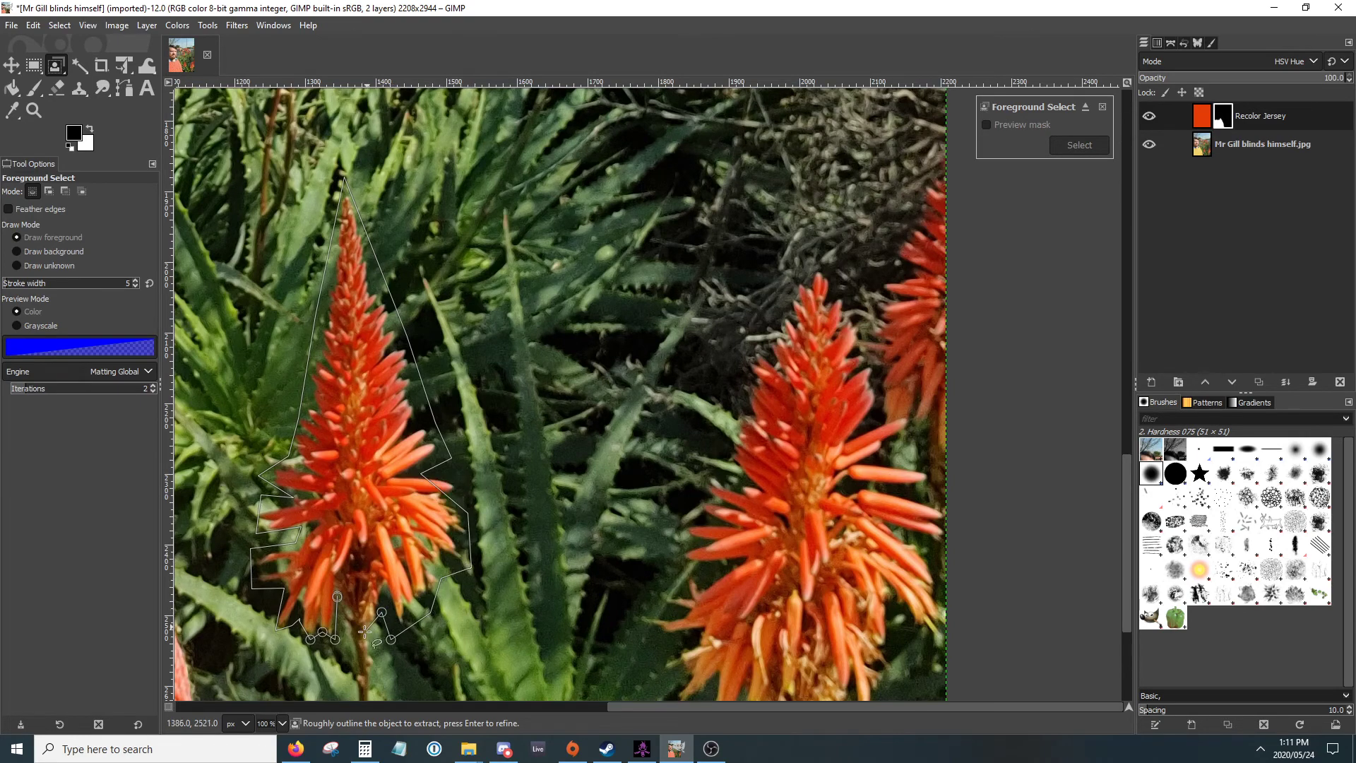
click(350, 638)
click(337, 597)
key(Return)
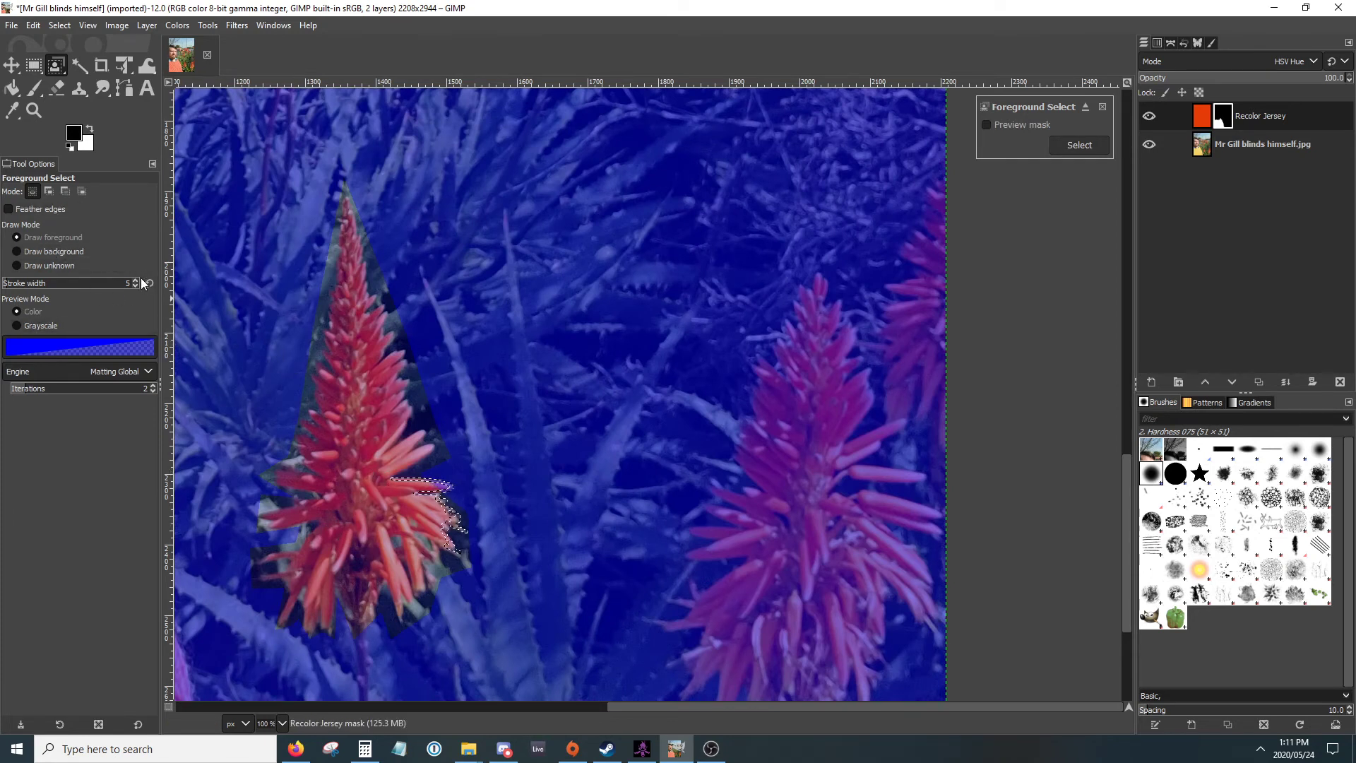
Step: Raise the stroke width to 8 and mark a short foreground stroke down the middle of the flower spike
drag(136, 284, 134, 284)
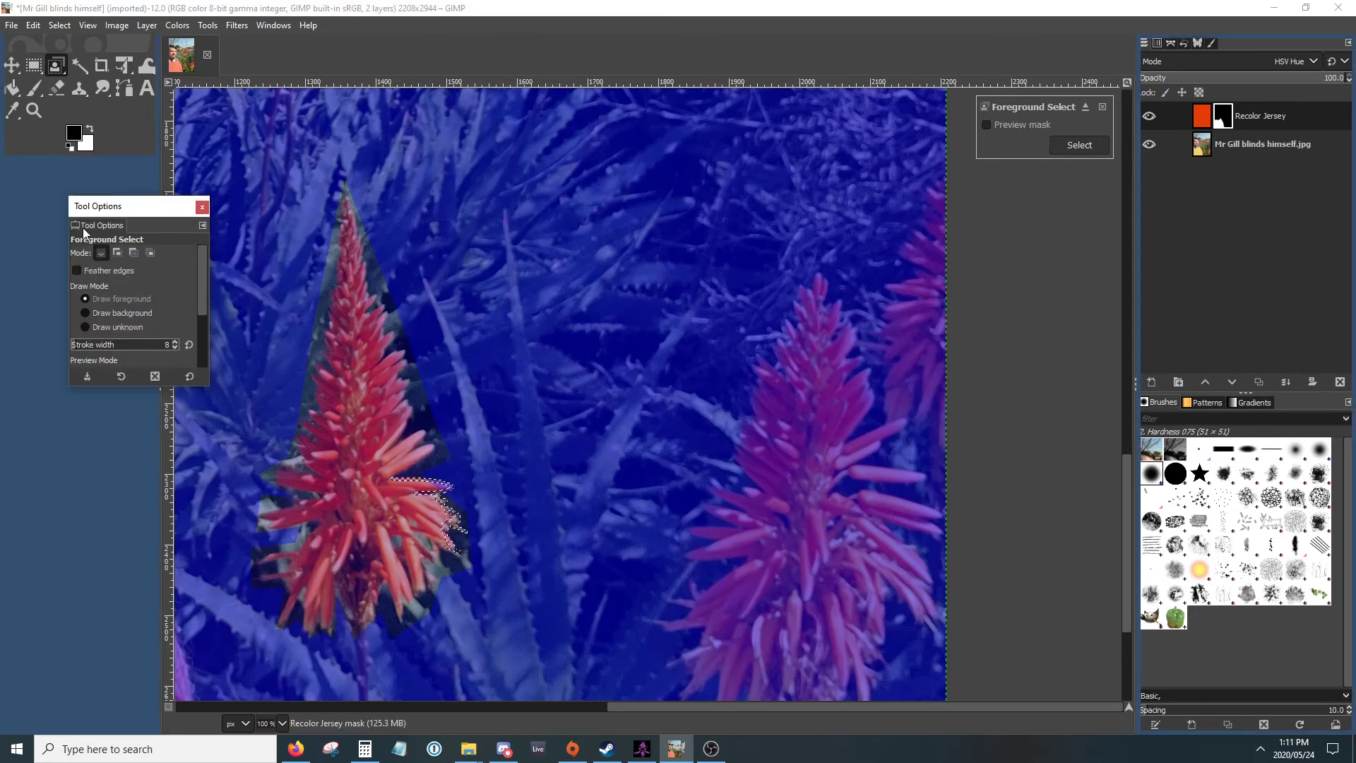
drag(97, 207, 28, 180)
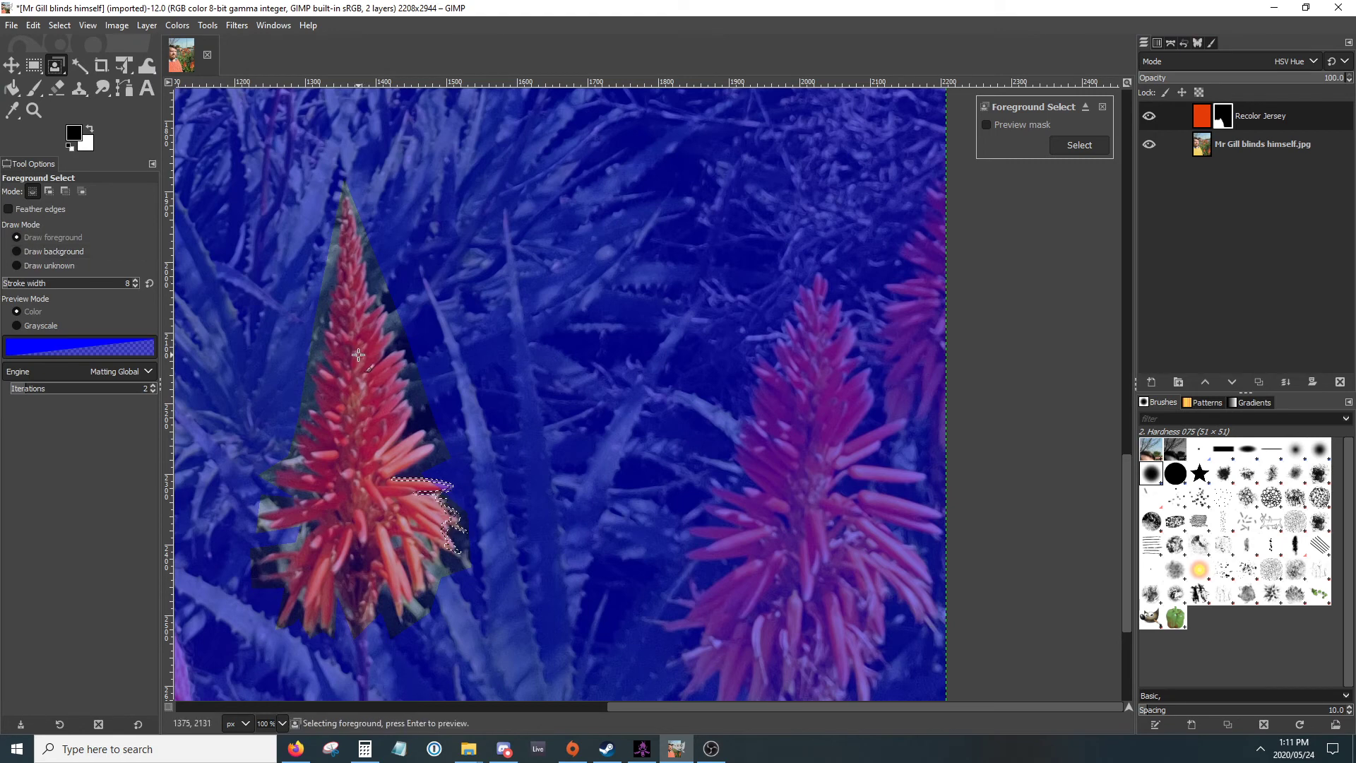
drag(357, 355, 364, 410)
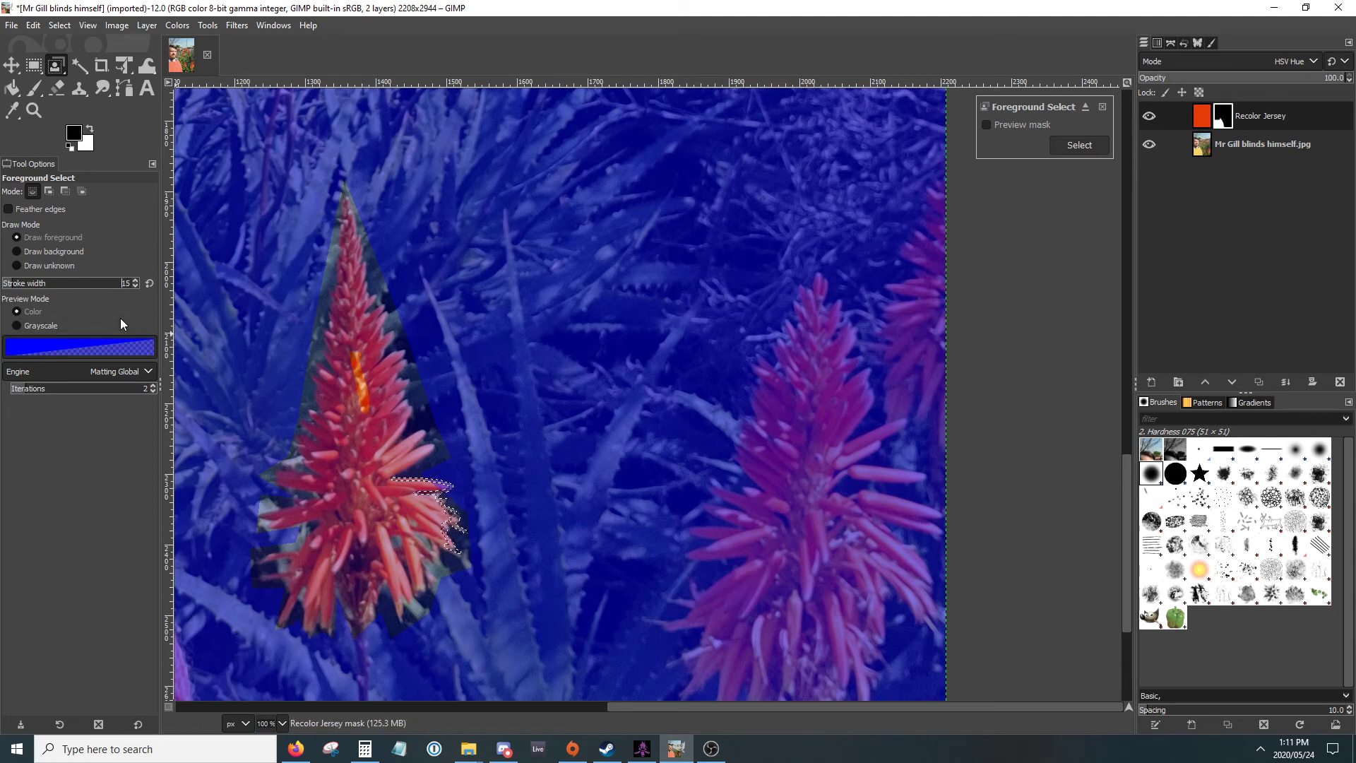
Step: Enlarge the stroke and mark the body of the flower spike as foreground from the middle petals up to the tip
scroll(135, 283, up, 4)
mouse_move(341, 424)
mouse_down()
mouse_move(349, 391)
mouse_move(367, 485)
mouse_move(364, 506)
mouse_move(339, 511)
mouse_up()
key(bracketright)
key(bracketright)
key(bracketright)
key(bracketright)
key(bracketright)
key(bracketright)
key(bracketright)
key(bracketright)
key(bracketright)
key(bracketright)
key(bracketright)
key(bracketright)
key(bracketright)
key(bracketright)
key(bracketright)
key(bracketright)
key(bracketright)
key(bracketright)
key(bracketright)
key(bracketright)
drag(359, 454, 346, 209)
Step: Reduce the stroke width to 15 and mark the right-hand and lower petals as foreground
key(bracketleft)
key(bracketleft)
key(bracketleft)
key(bracketleft)
key(bracketleft)
key(bracketleft)
key(bracketleft)
key(bracketleft)
key(bracketleft)
key(bracketleft)
key(bracketleft)
key(bracketleft)
key(bracketleft)
key(bracketleft)
key(bracketleft)
key(bracketleft)
key(bracketleft)
key(bracketleft)
key(bracketleft)
key(bracketleft)
key(bracketleft)
key(bracketleft)
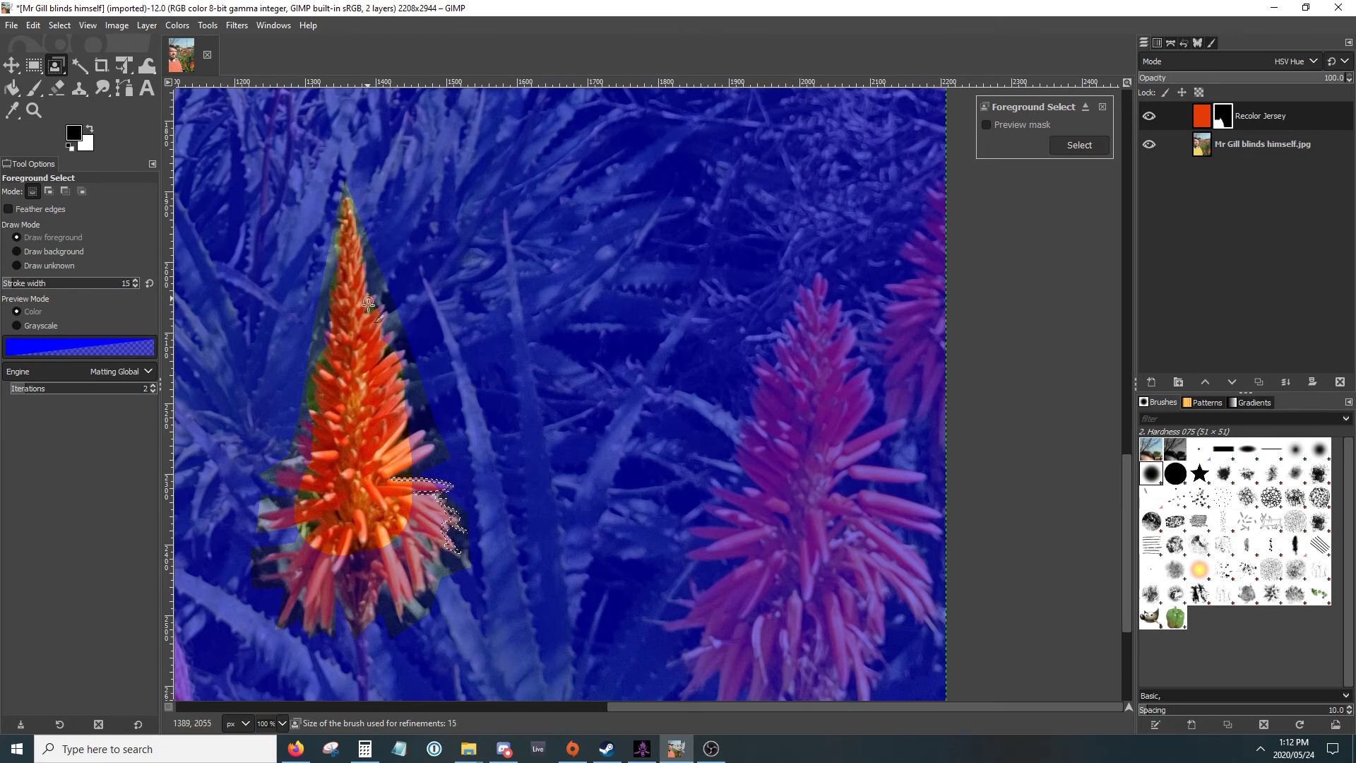
mouse_move(397, 462)
mouse_down()
mouse_move(433, 445)
mouse_move(411, 484)
mouse_move(447, 483)
mouse_move(410, 488)
mouse_up()
mouse_move(406, 495)
mouse_down()
mouse_move(454, 515)
mouse_move(429, 495)
mouse_move(398, 499)
mouse_move(453, 526)
mouse_move(420, 510)
mouse_move(424, 587)
mouse_move(406, 523)
mouse_move(457, 549)
mouse_move(412, 548)
mouse_move(402, 585)
mouse_move(394, 557)
mouse_move(372, 557)
mouse_move(401, 614)
mouse_up()
mouse_move(365, 551)
mouse_down()
mouse_move(395, 593)
mouse_move(365, 575)
mouse_move(367, 614)
mouse_move(374, 582)
mouse_move(343, 550)
mouse_move(320, 604)
mouse_move(309, 553)
mouse_up()
Step: Mark the remaining lower left petals and left edge as foreground, using a stroke width of 23, and turn the marked foreground into a selection
key(bracketright)
key(bracketright)
key(bracketright)
key(bracketright)
key(bracketright)
key(bracketright)
key(bracketright)
key(bracketright)
key(bracketright)
key(bracketright)
key(bracketright)
key(bracketright)
key(bracketright)
key(bracketright)
key(bracketright)
key(bracketright)
key(bracketright)
key(bracketright)
key(bracketright)
key(bracketright)
key(bracketleft)
key(bracketleft)
key(bracketleft)
key(bracketleft)
key(bracketleft)
key(bracketleft)
key(bracketleft)
key(bracketleft)
key(bracketleft)
key(bracketleft)
key(bracketleft)
key(bracketleft)
key(bracketleft)
key(bracketleft)
key(bracketleft)
key(bracketleft)
key(bracketleft)
key(bracketleft)
key(bracketleft)
key(bracketleft)
key(bracketleft)
key(bracketleft)
key(bracketleft)
key(bracketleft)
key(bracketleft)
key(bracketleft)
key(bracketleft)
key(bracketleft)
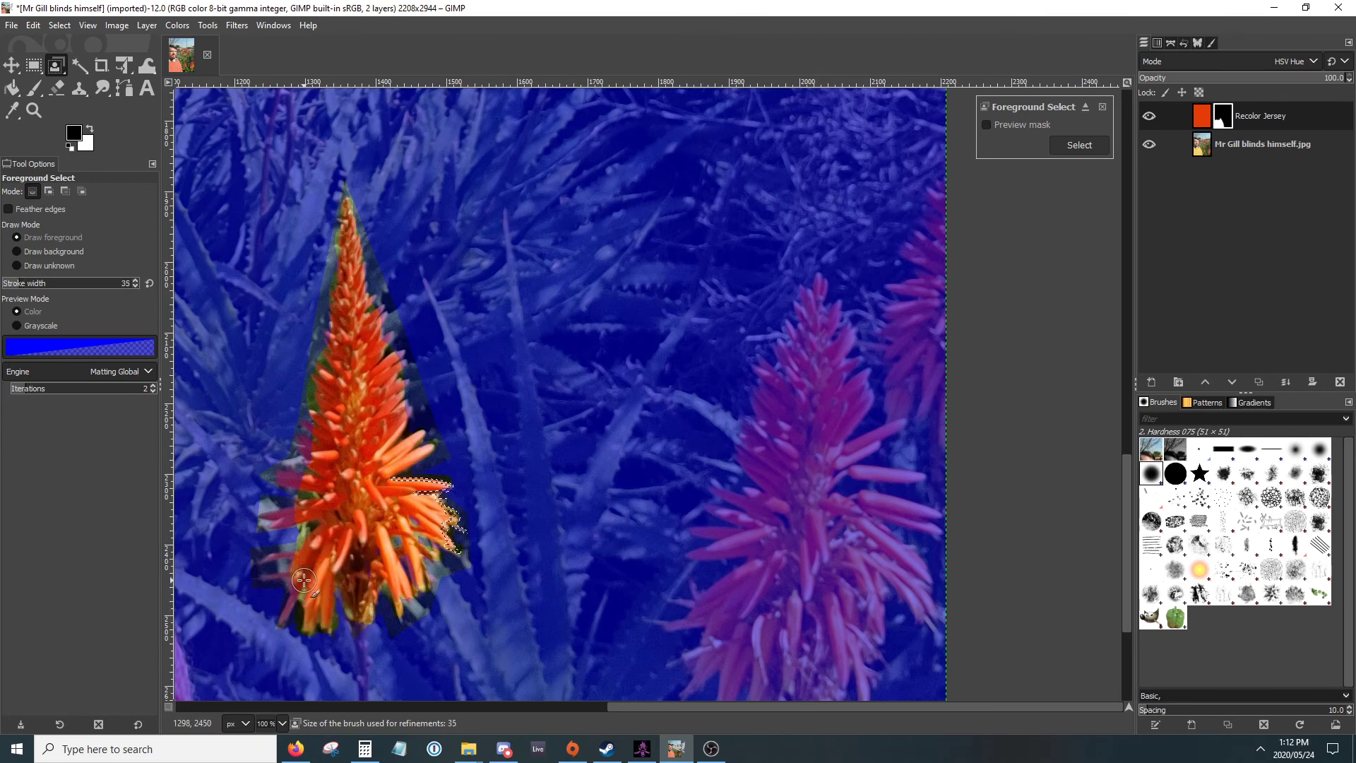
mouse_move(281, 620)
mouse_down()
mouse_move(298, 582)
mouse_move(259, 575)
mouse_move(290, 553)
mouse_move(272, 523)
mouse_up()
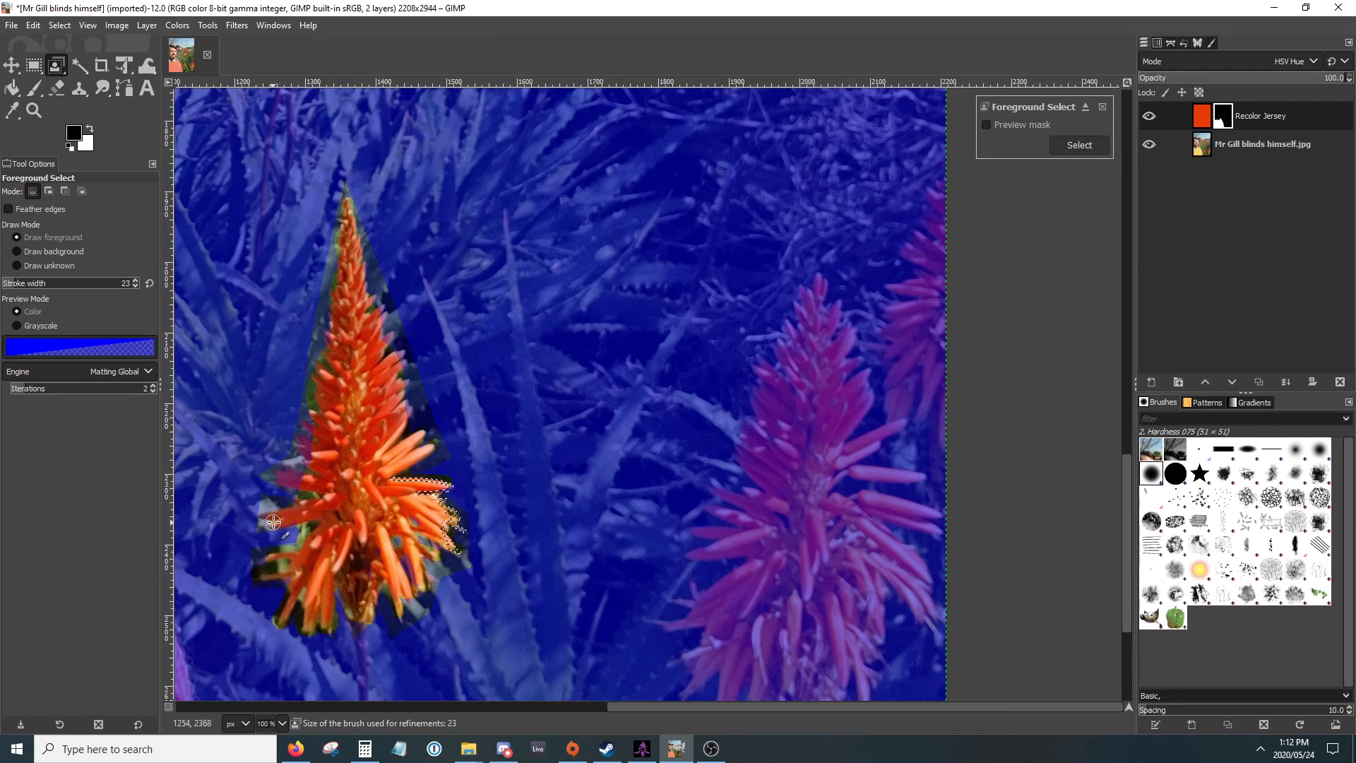
mouse_move(303, 476)
mouse_down()
mouse_move(281, 478)
mouse_move(316, 461)
mouse_move(299, 387)
mouse_up()
key(ctrl)
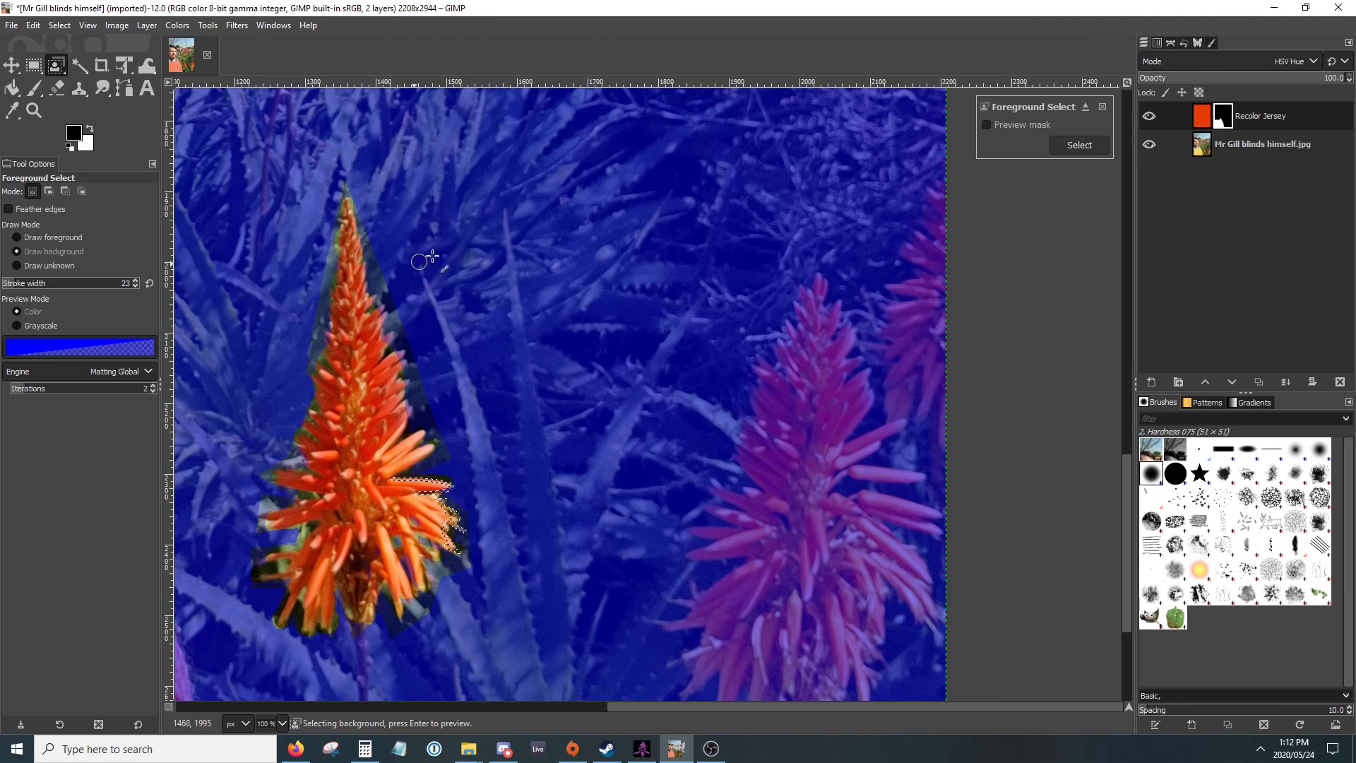
click(1087, 145)
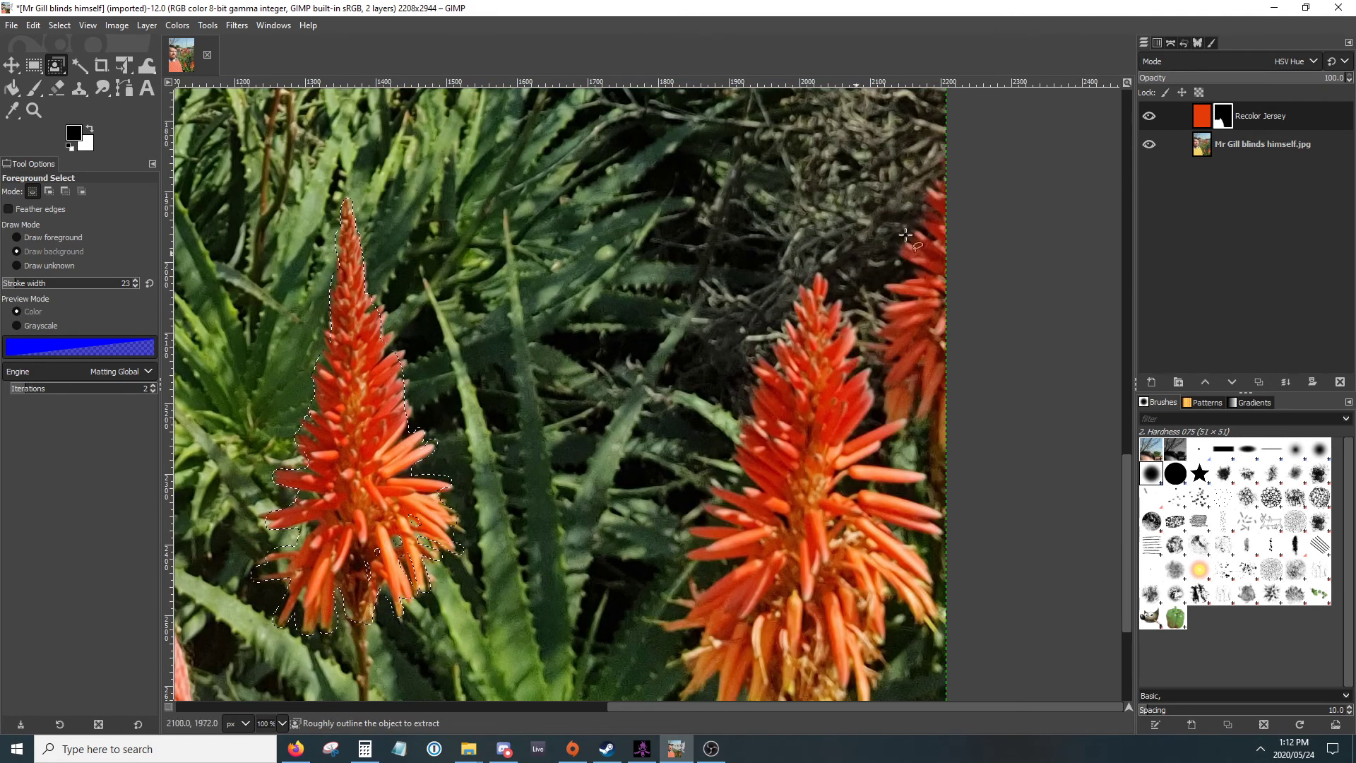
Step: Create a new transparent layer named Recolor Flower
right_click(1214, 225)
click(1241, 327)
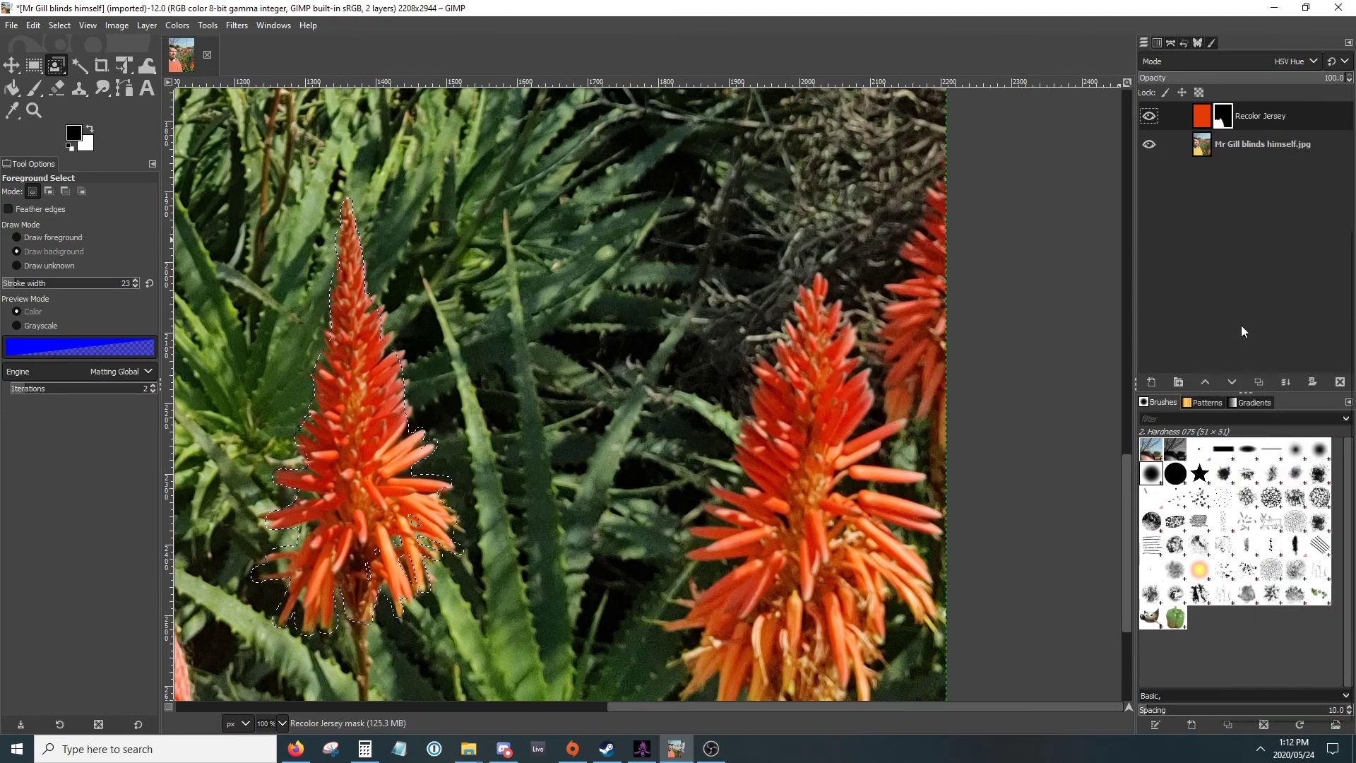
text(R)
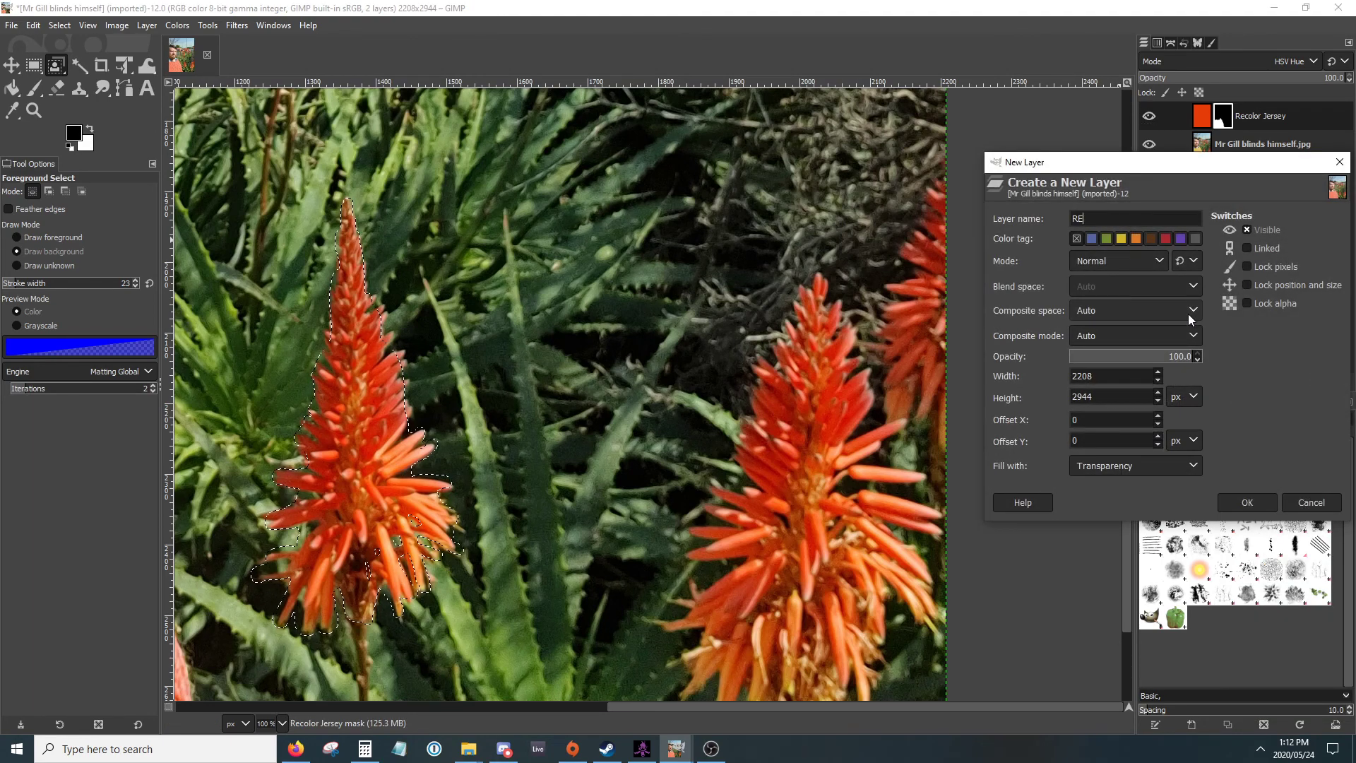
text(ecolor Flower)
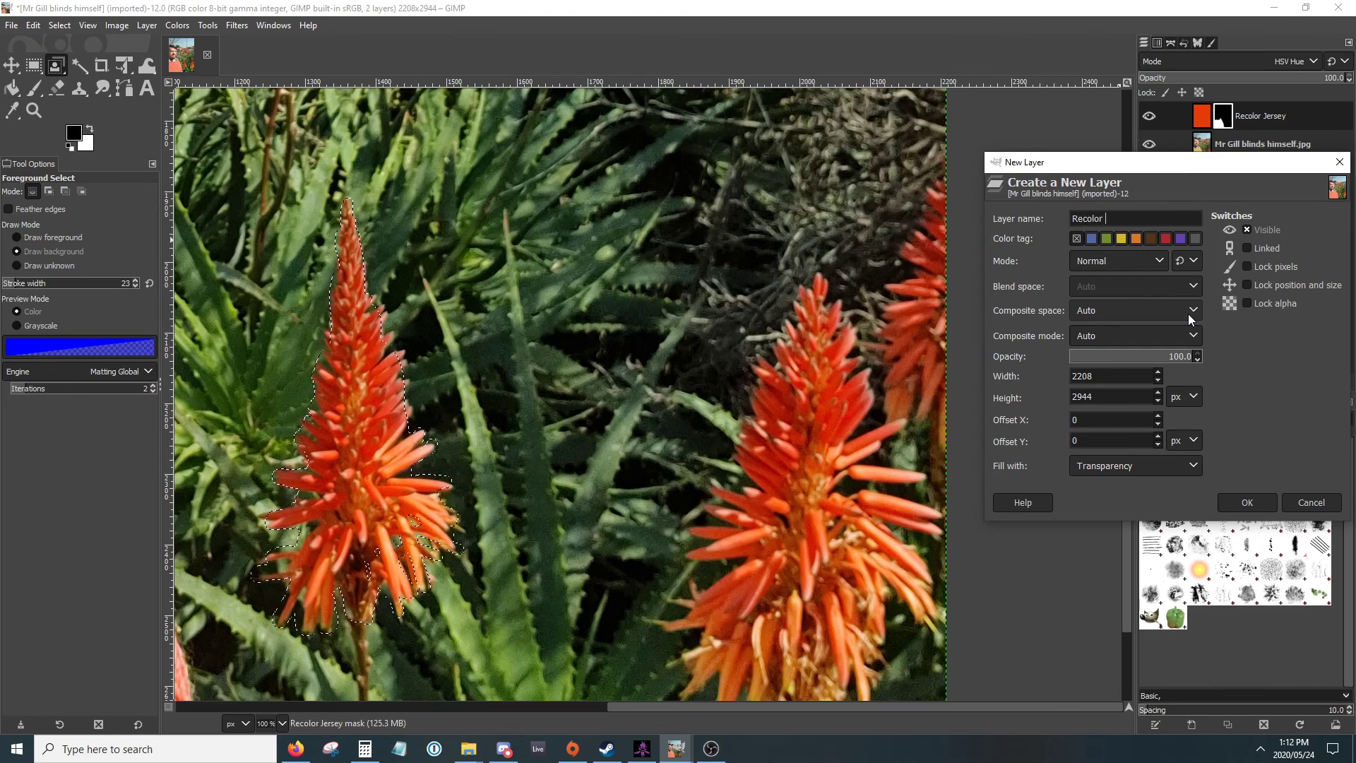
click(1247, 502)
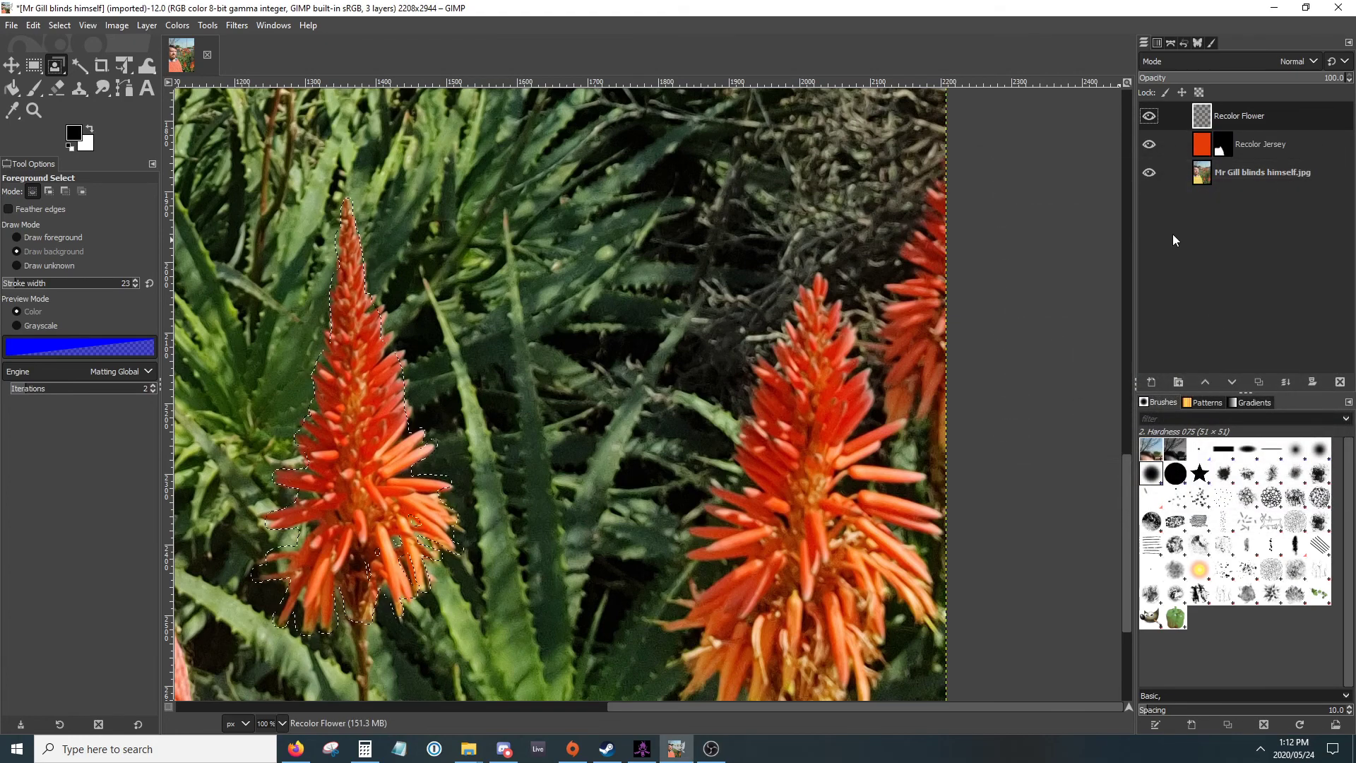
Step: Add a layer mask to the Recolor Flower layer, initialized from the selection
right_click(1204, 123)
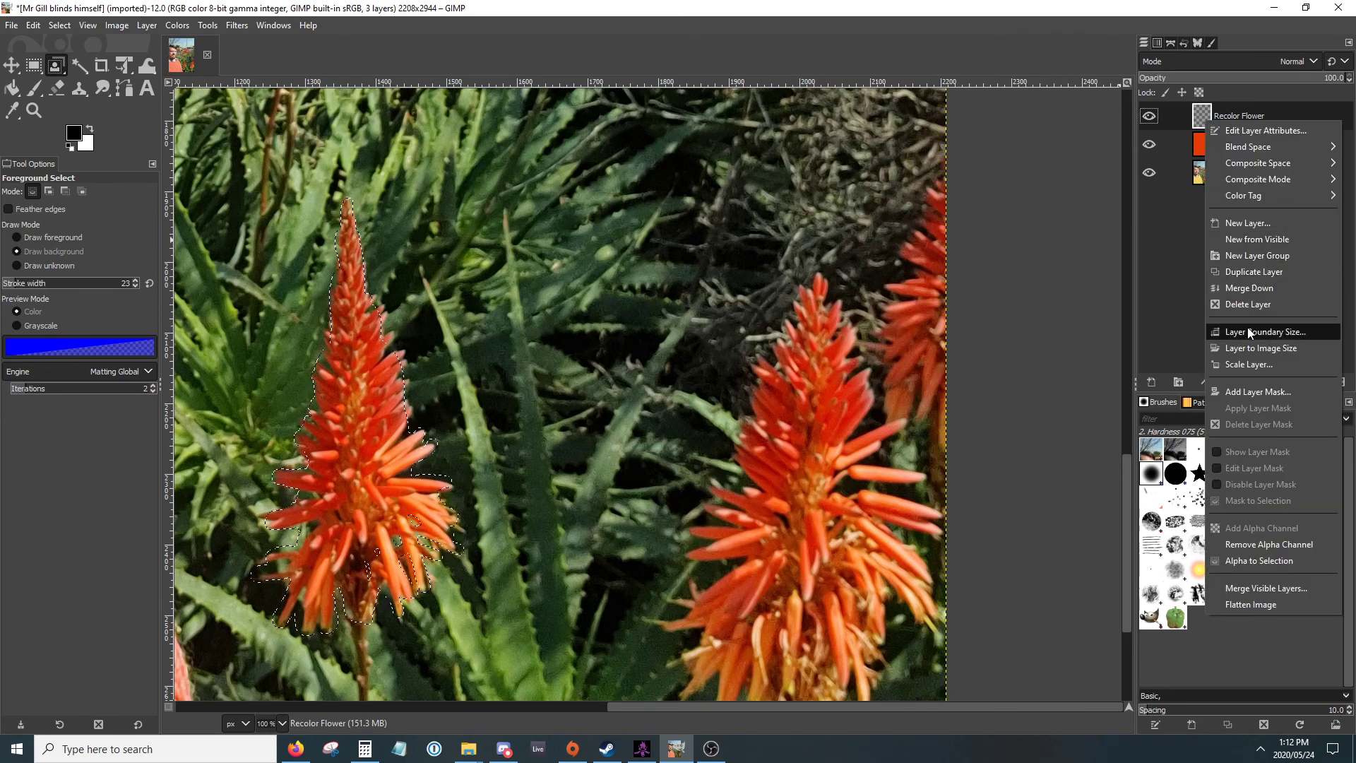
click(1243, 390)
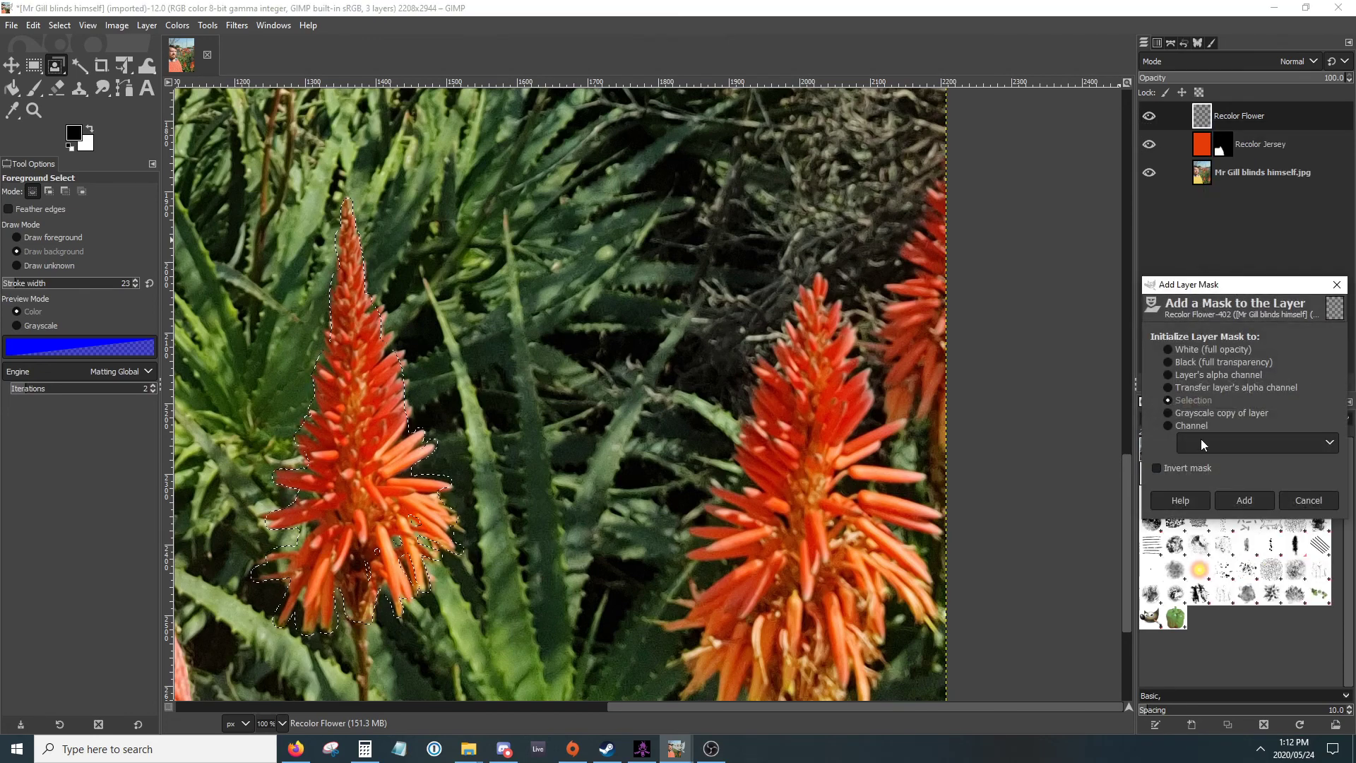
click(1225, 503)
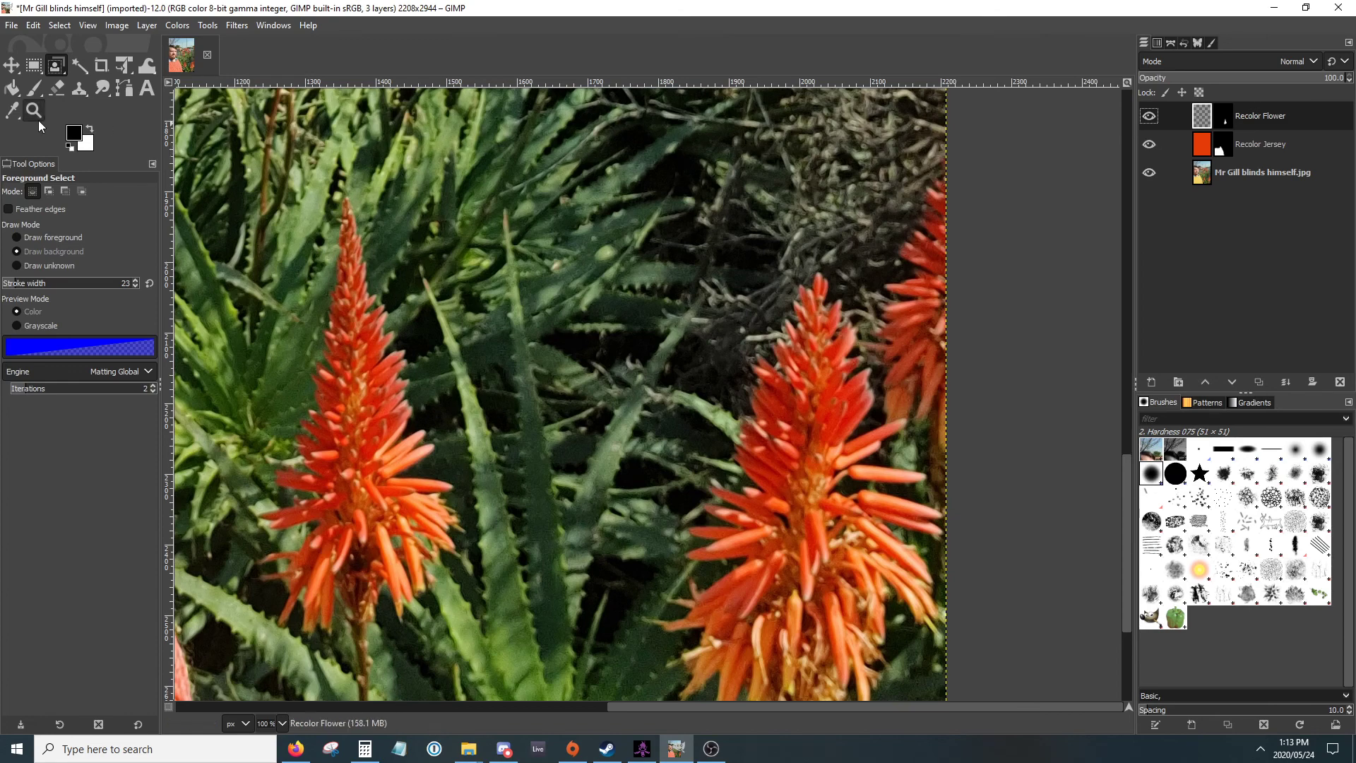
Step: Hide the Recolor Jersey layer, pick the sweater's original yellow from the photo layer as foreground color, and show both layers again
click(12, 88)
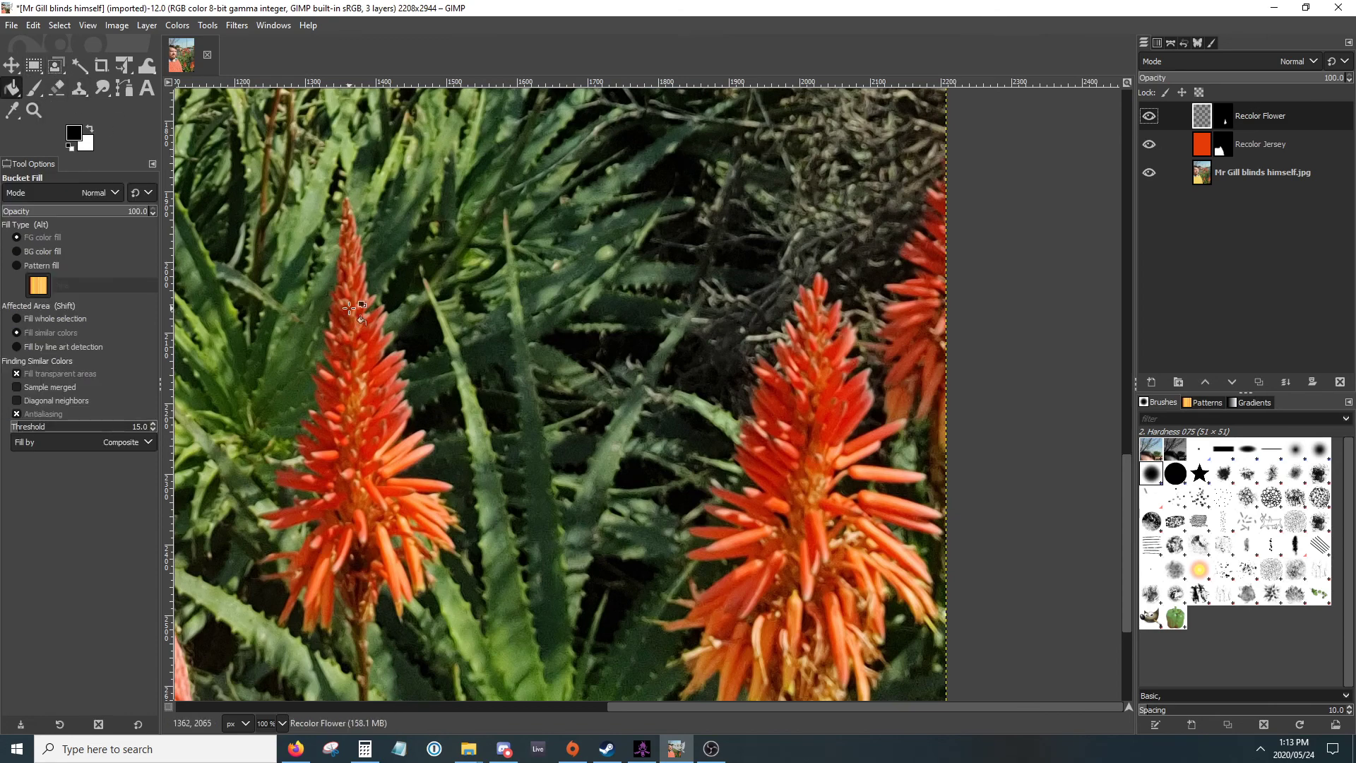
drag(651, 711, 270, 706)
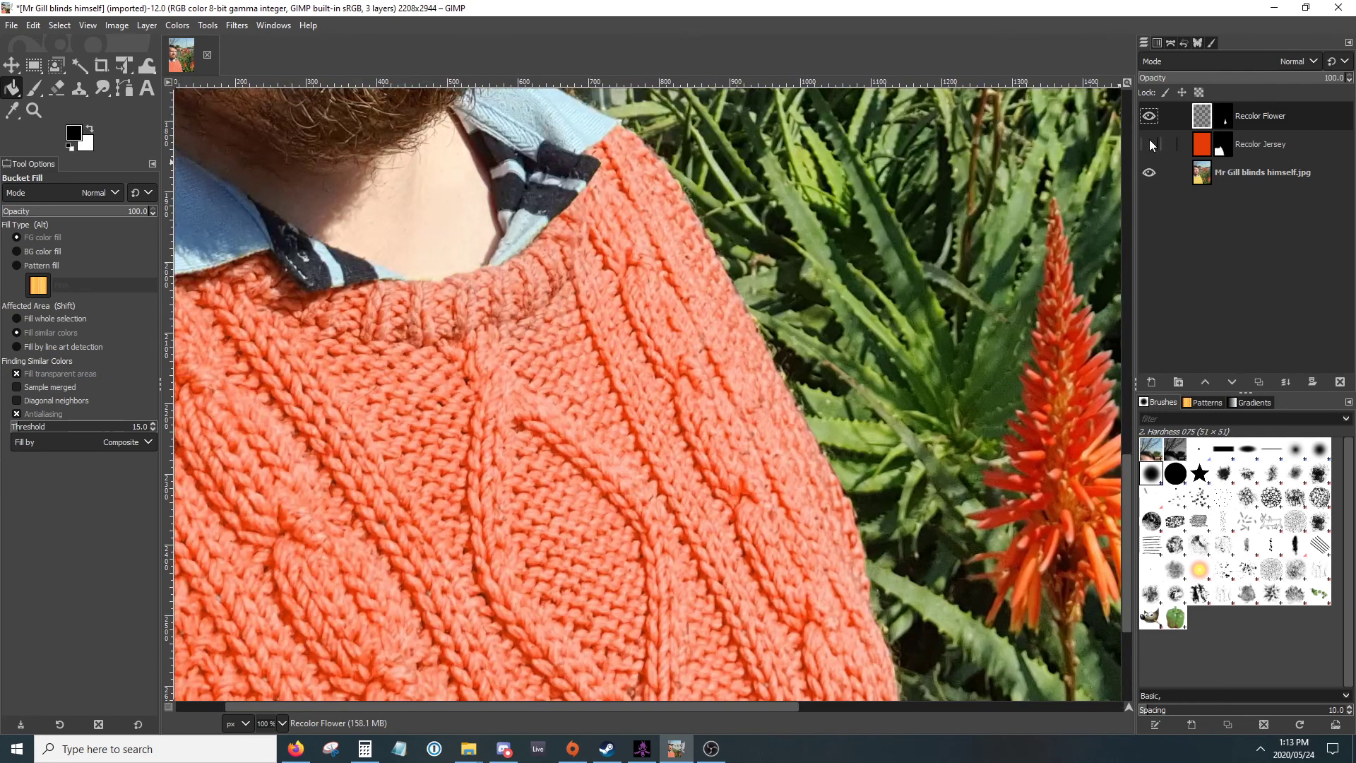
key(o)
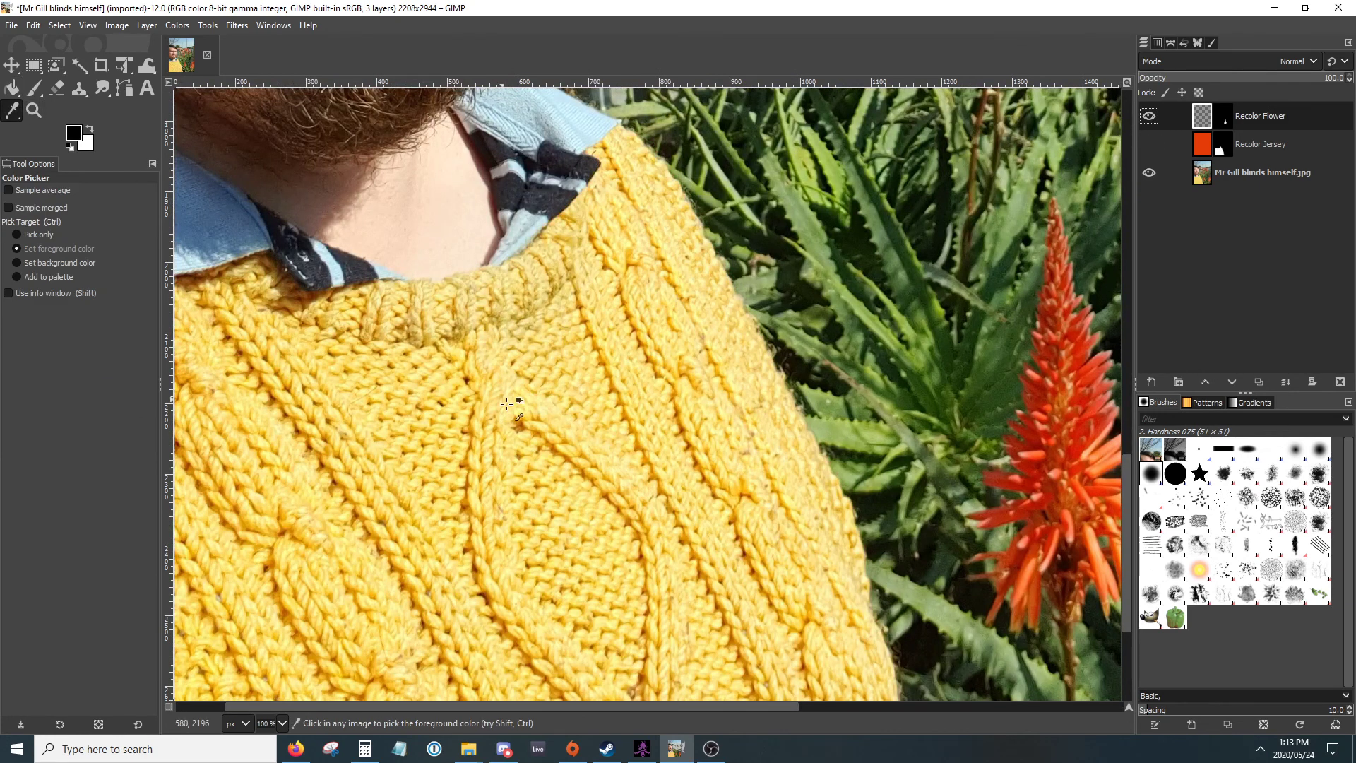
click(1149, 144)
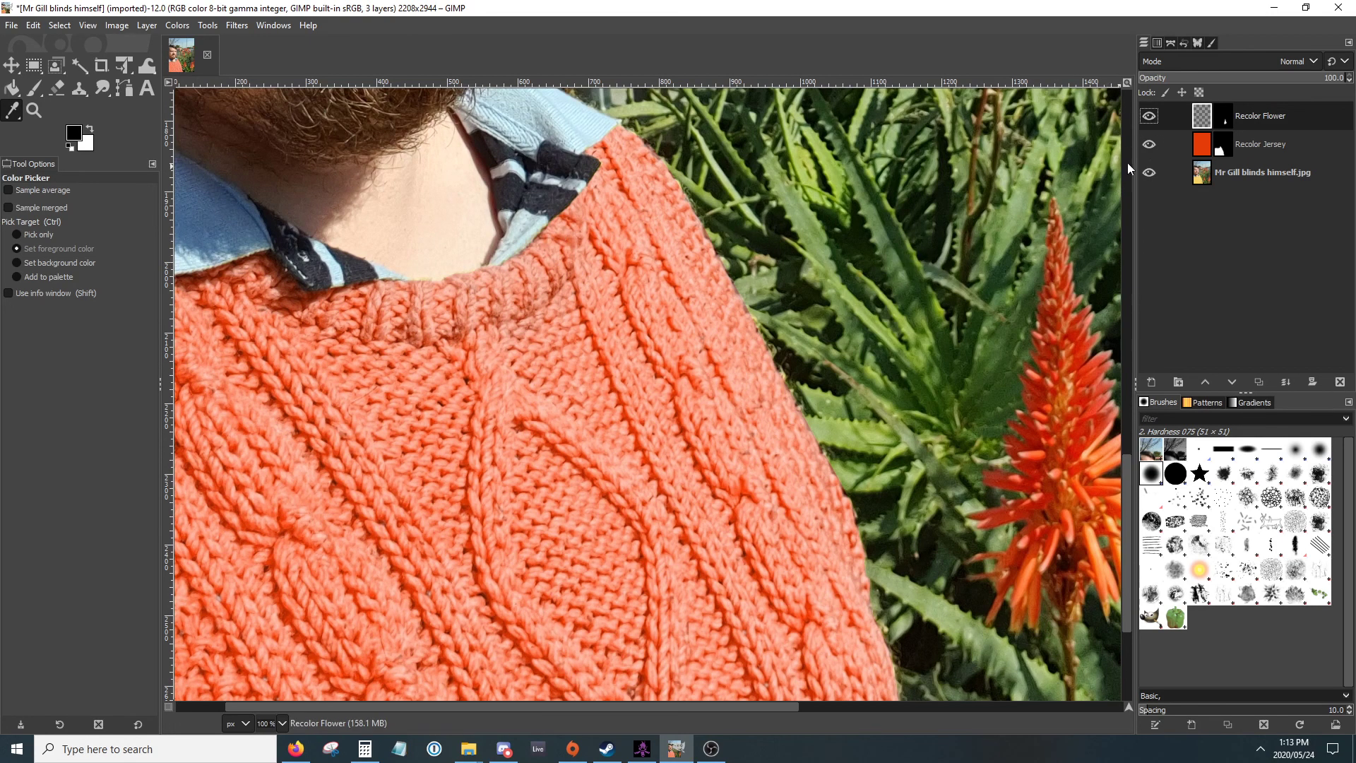
click(1202, 174)
click(1149, 144)
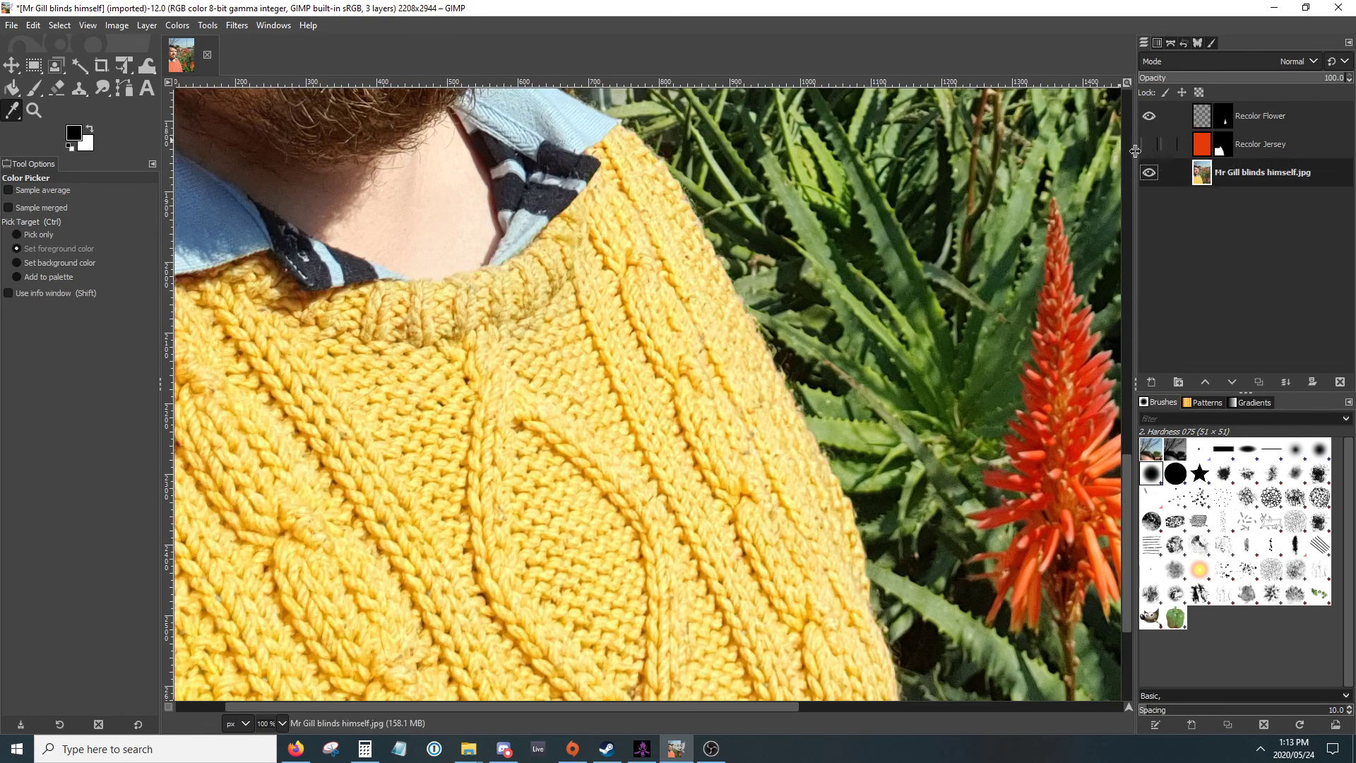
click(583, 365)
click(1149, 144)
click(1149, 173)
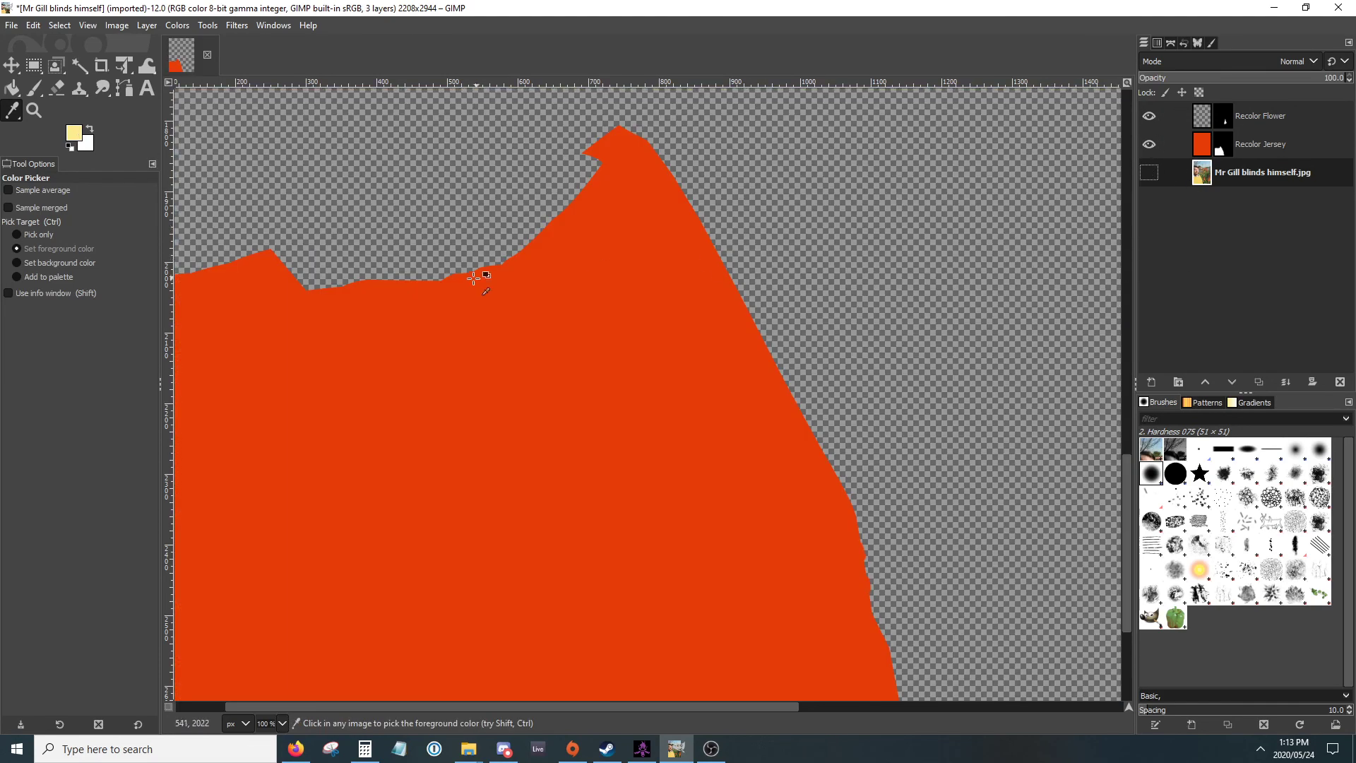
click(1149, 173)
Step: Bucket-fill the Recolor Flower layer with the picked yellow
click(1196, 127)
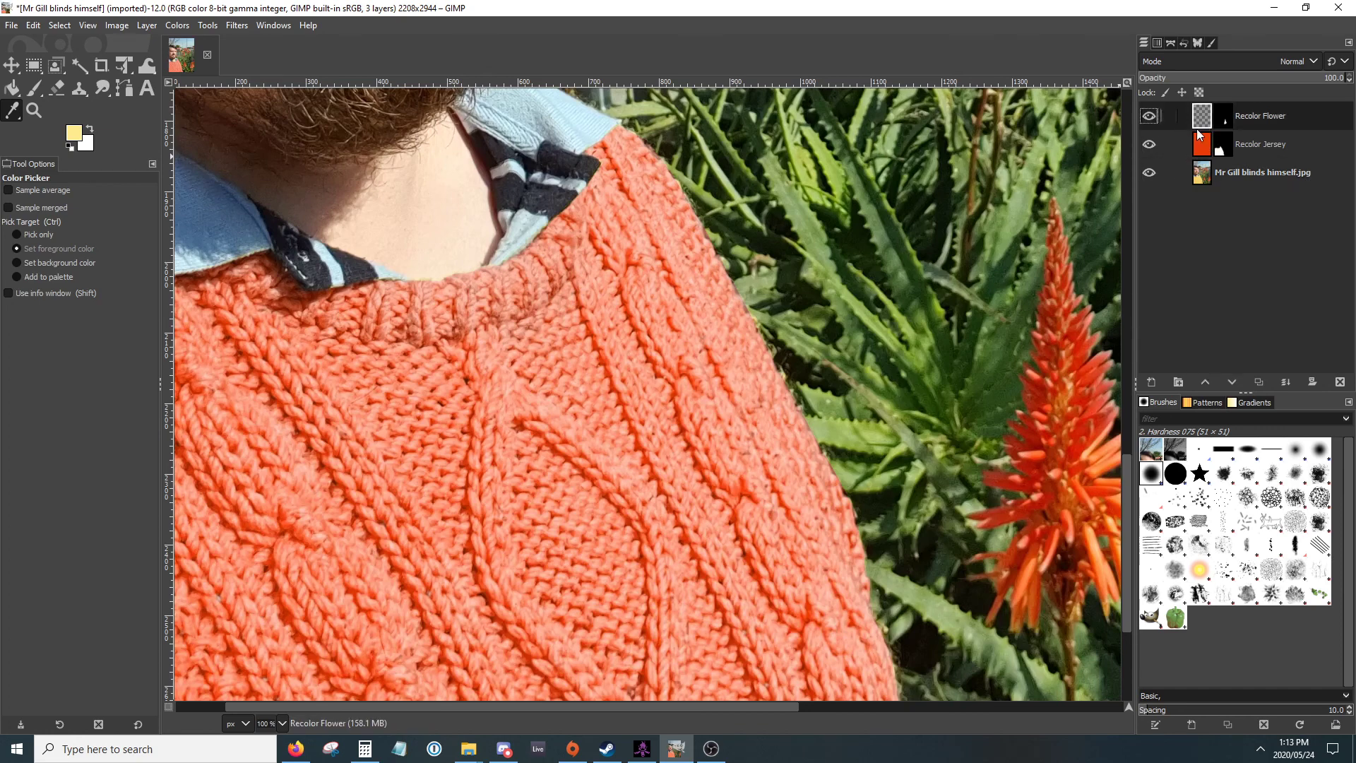
click(12, 88)
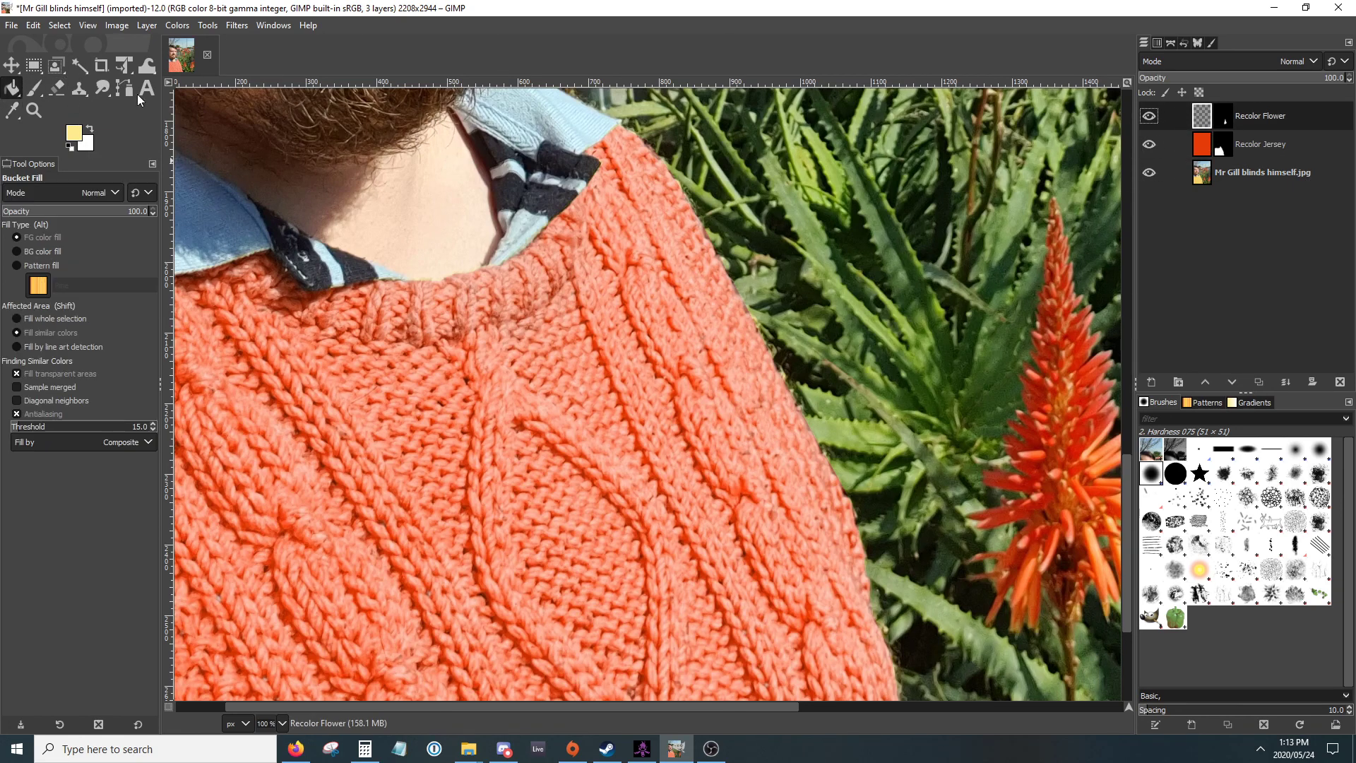
click(815, 214)
Step: Set the Recolor Flower layer's blend mode to HSV Hue
drag(898, 294, 381, 201)
click(1274, 62)
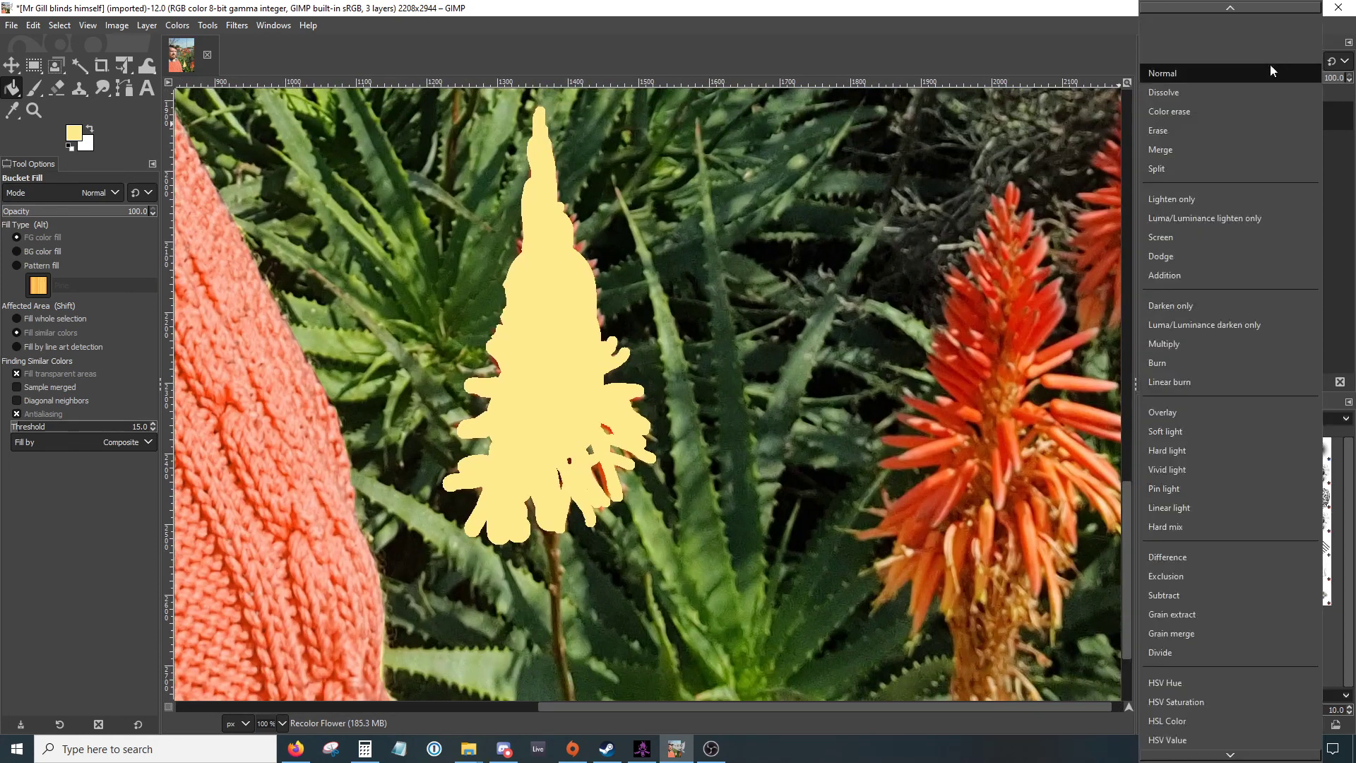
click(1162, 682)
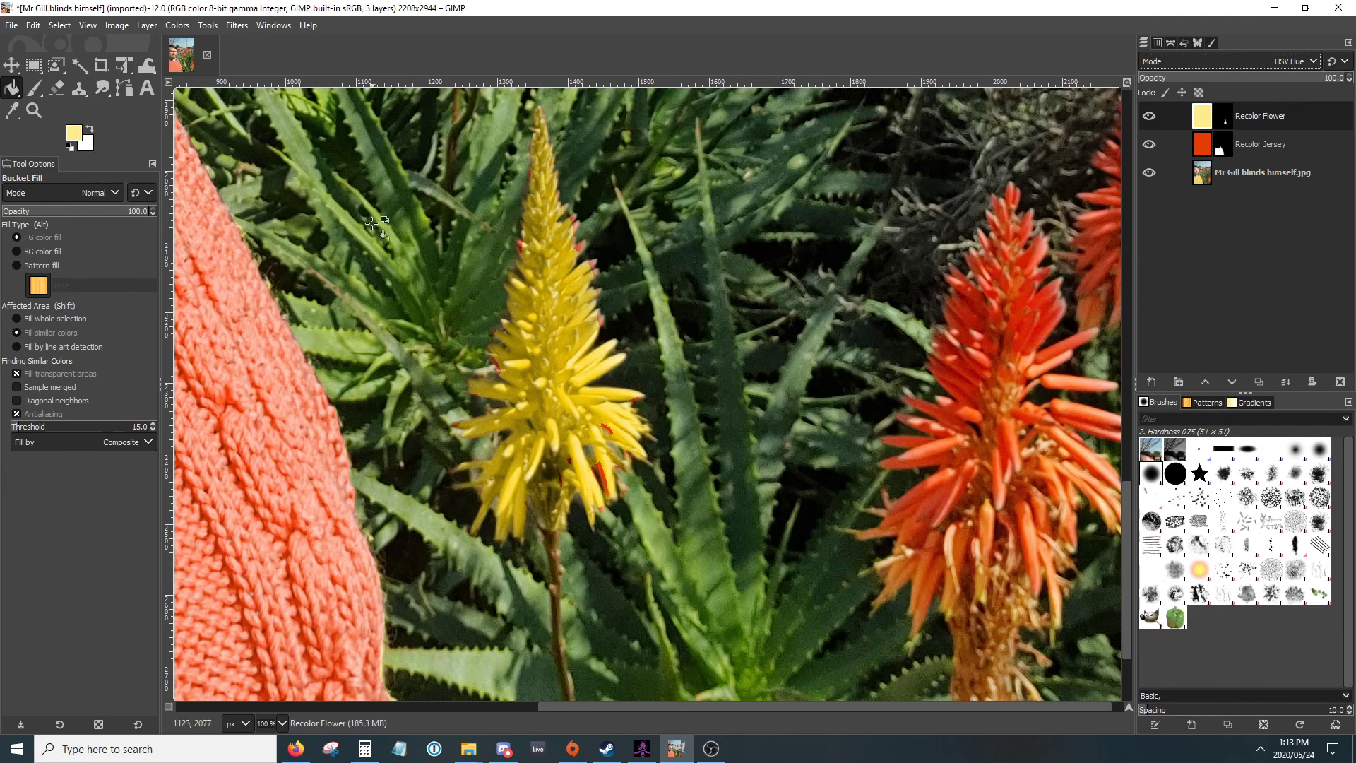
key(space)
click(933, 40)
scroll(600, 699, down, 3)
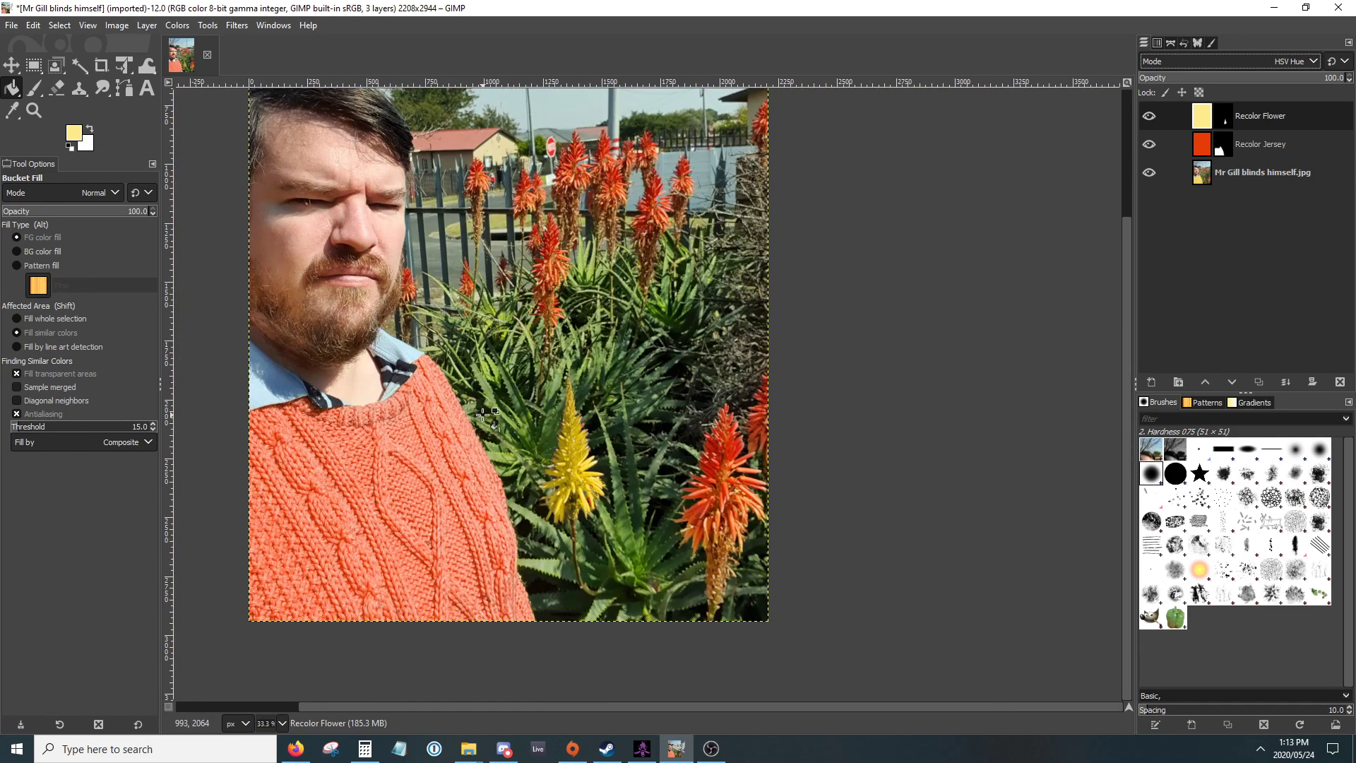